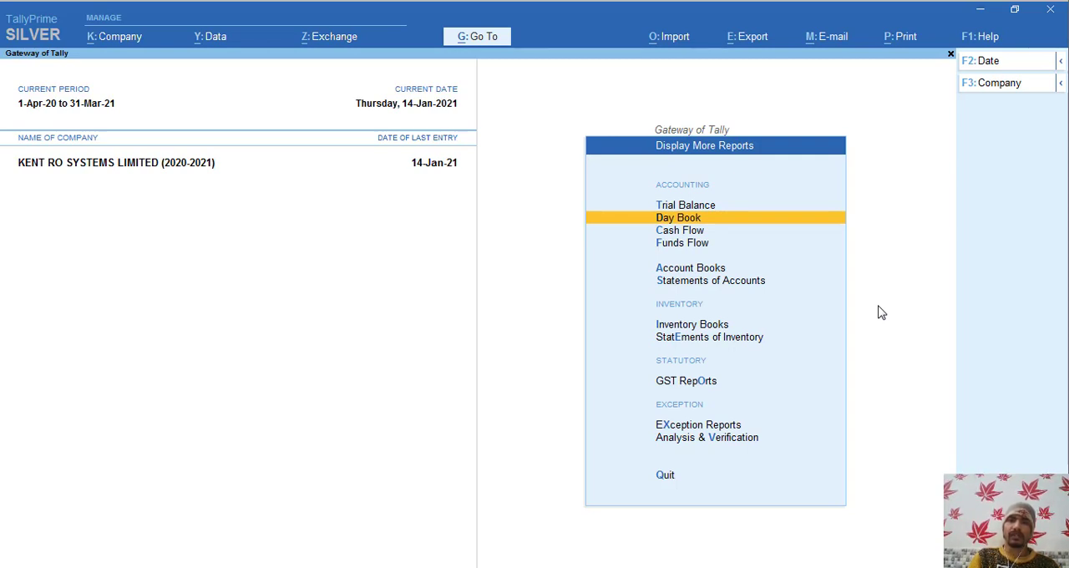
- Open the Day Book and view the purchase order for Vocational Education in Computer Accountancy
key(Return)
key(Down)
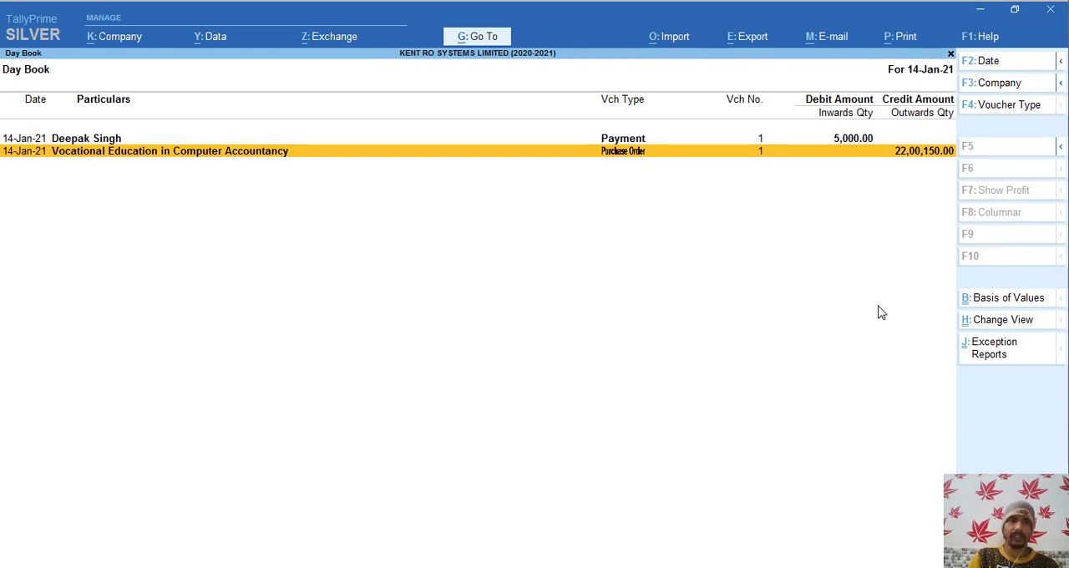
key(Return)
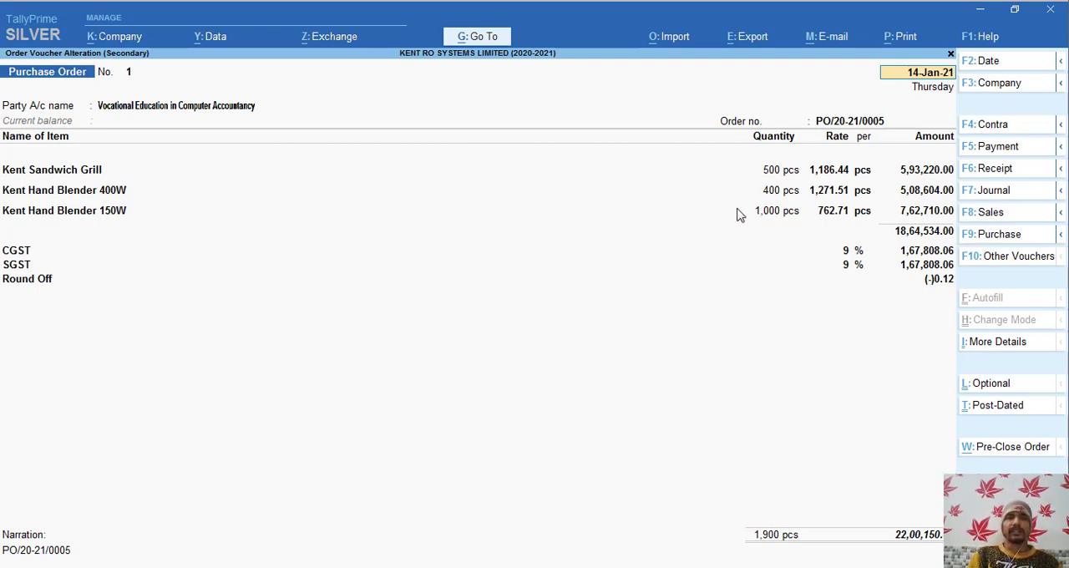
click(350, 219)
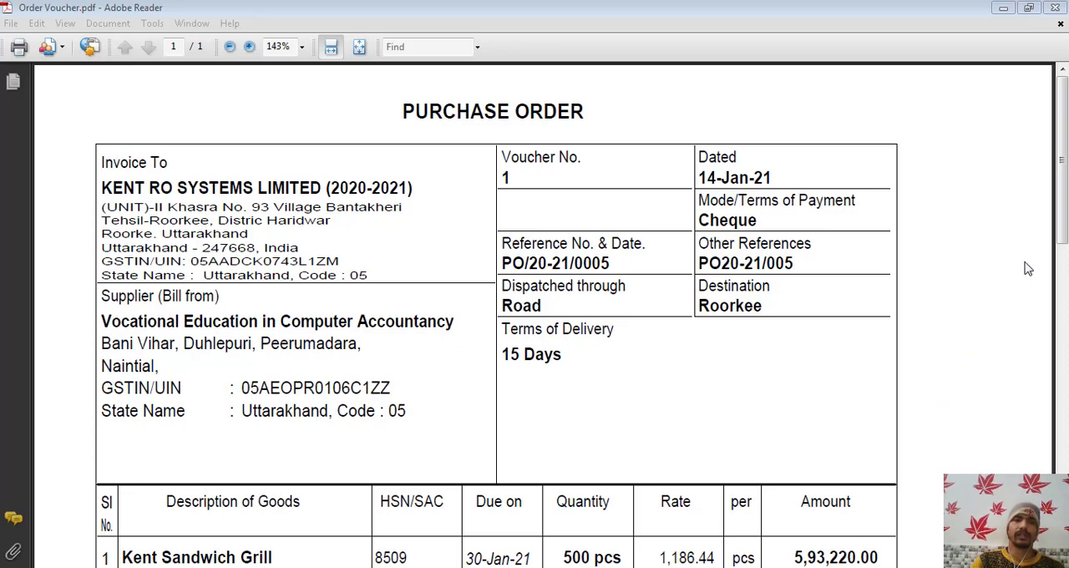
- Review the supplier, reference and item details of the purchase order in Order Voucher.pdf
drag(1065, 151, 1063, 203)
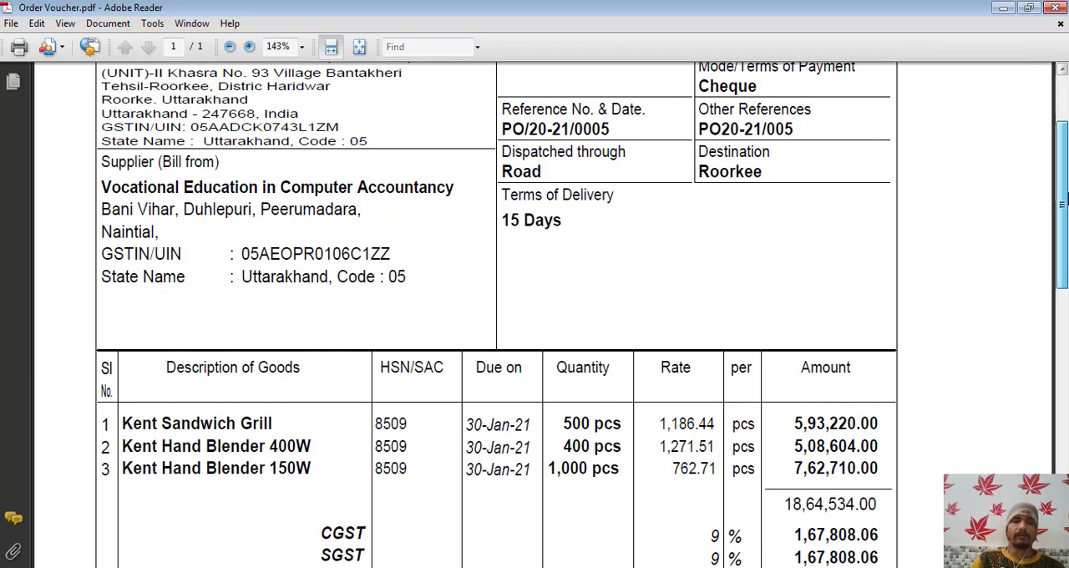
drag(1065, 198, 1065, 179)
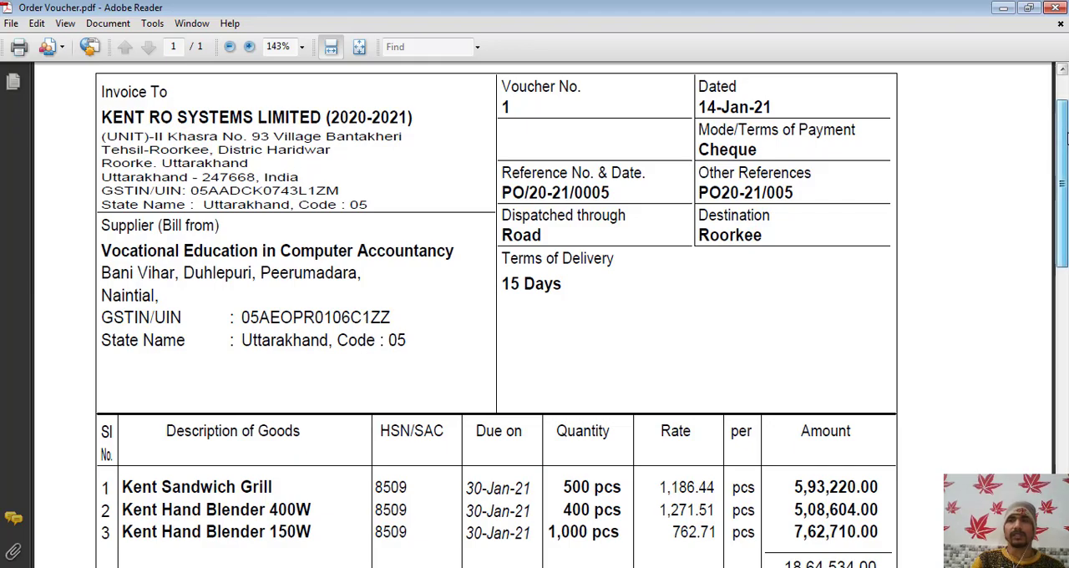
mouse_move(1062, 147)
mouse_down()
mouse_move(1065, 348)
mouse_move(1062, 107)
mouse_move(1065, 130)
mouse_up()
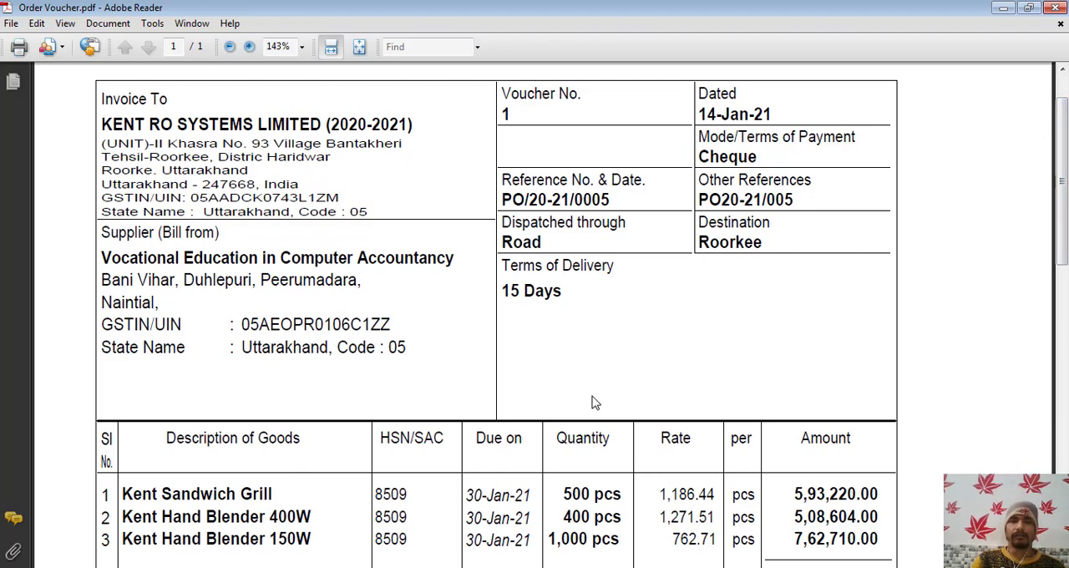
- Switch to the TallyPrime window of Vocational Education In Computer Accountancy and open voucher creation
key(alt+Tab)
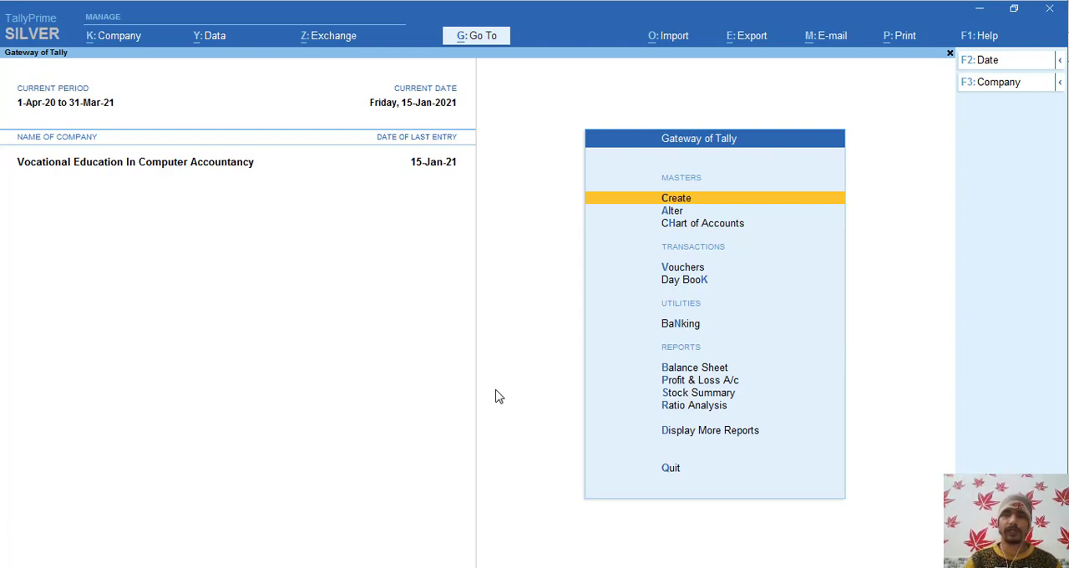
key(Down)
key(Down)
key(Down)
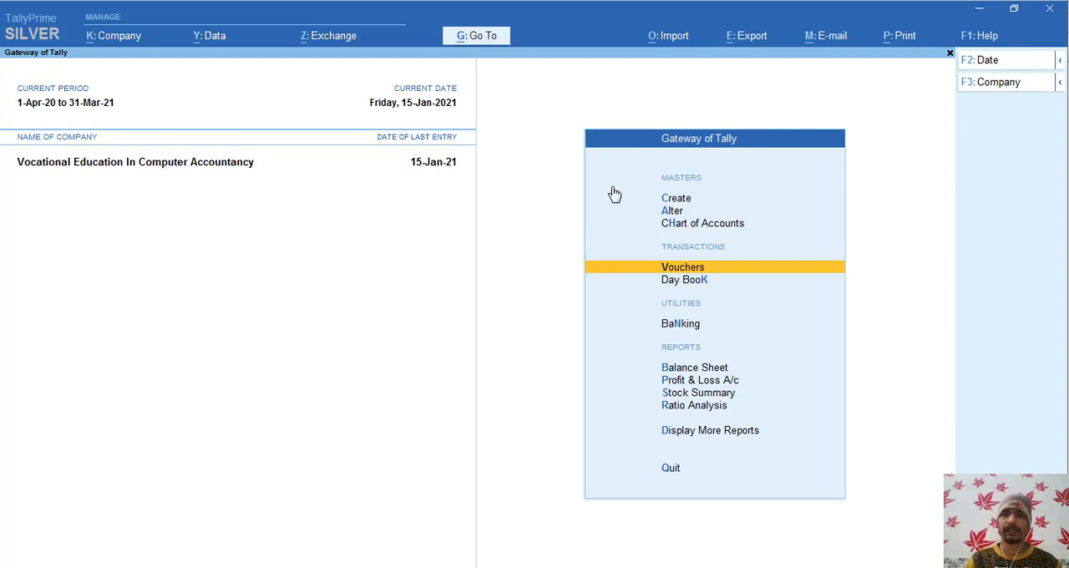
click(670, 268)
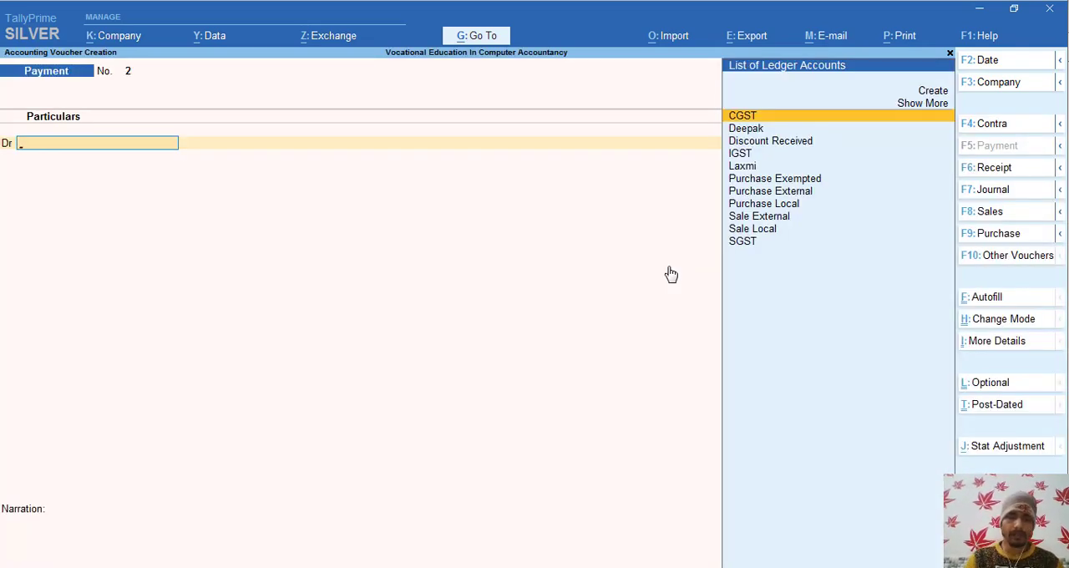
key(F8)
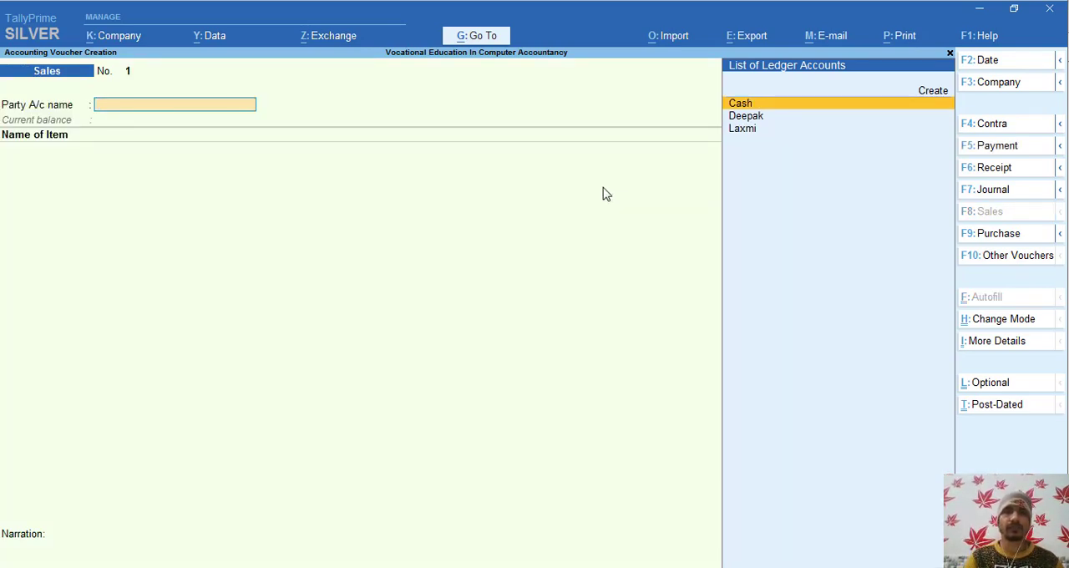
click(1006, 197)
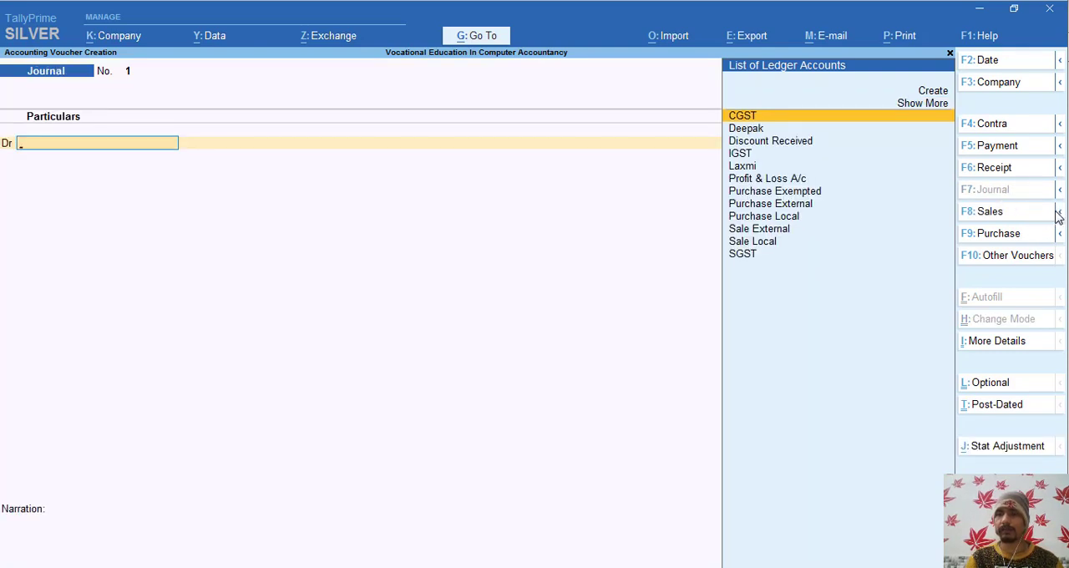
click(1060, 214)
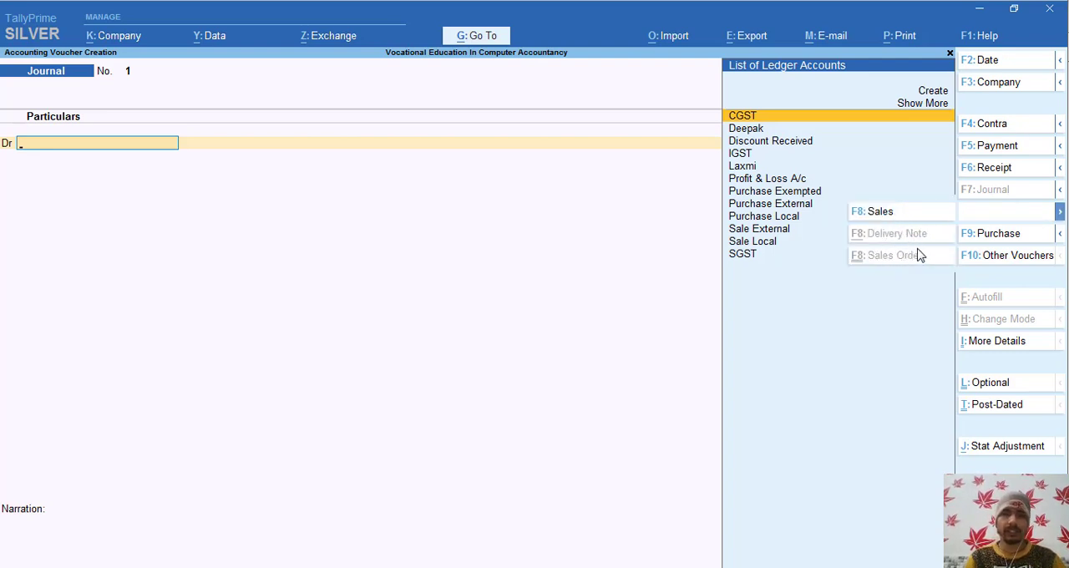
key(Escape)
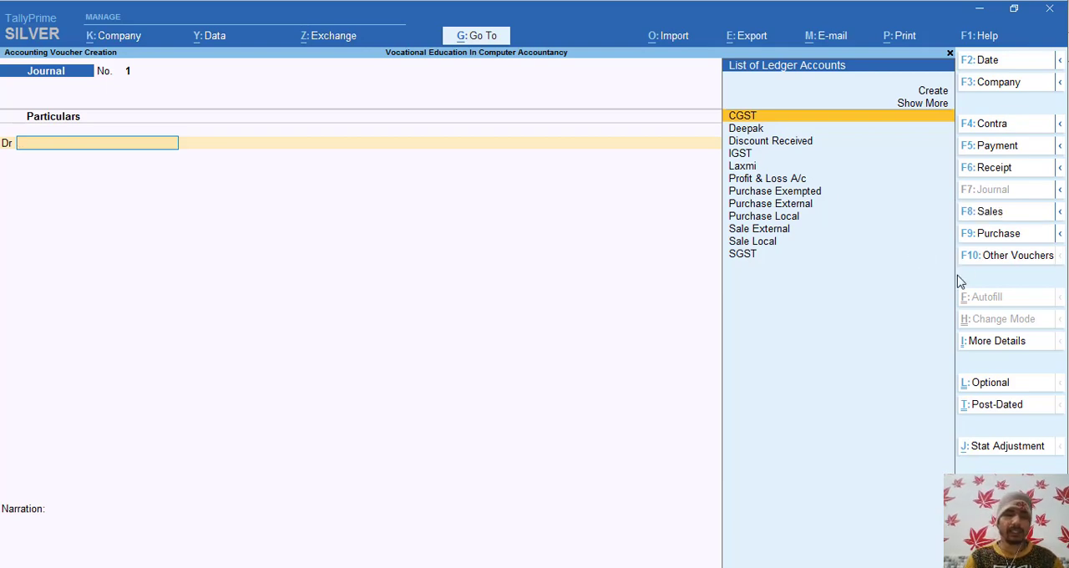
- Show the inactive voucher types, then activate Sales Order and open a new sales order voucher
click(1018, 258)
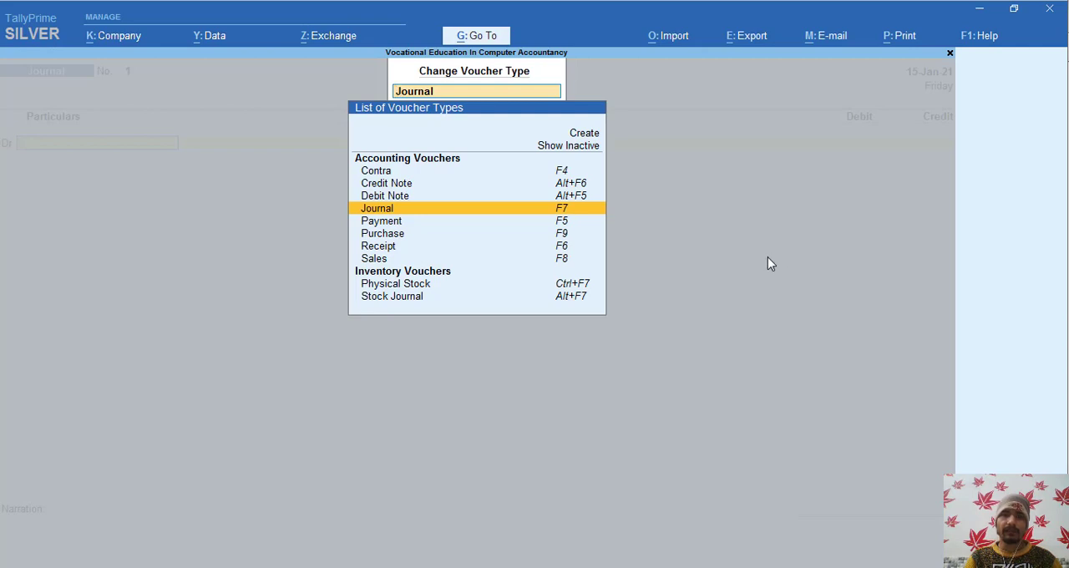
key(Up)
key(Up)
key(Up)
key(Up)
key(Up)
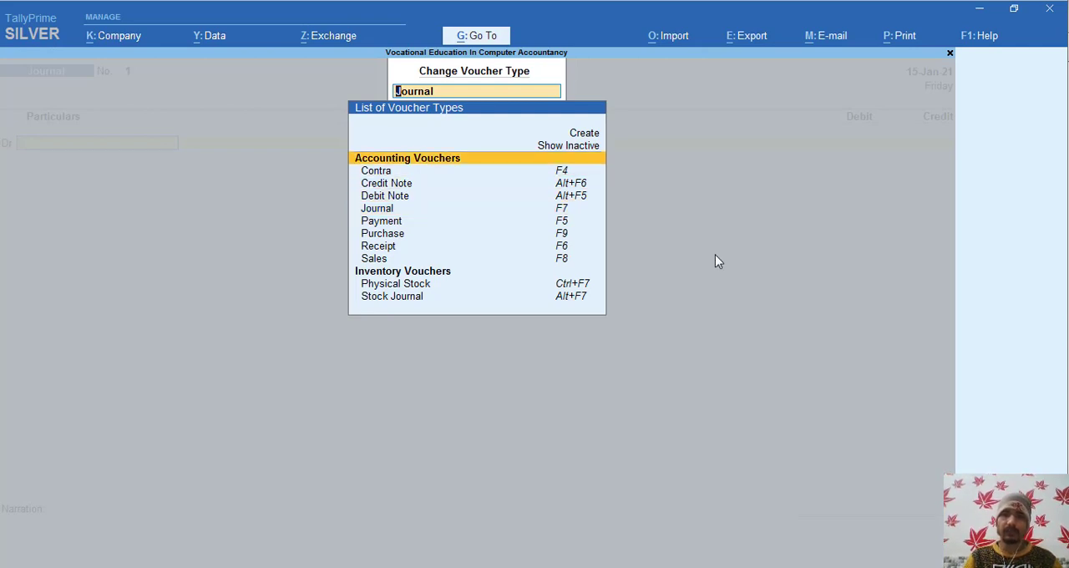
key(Return)
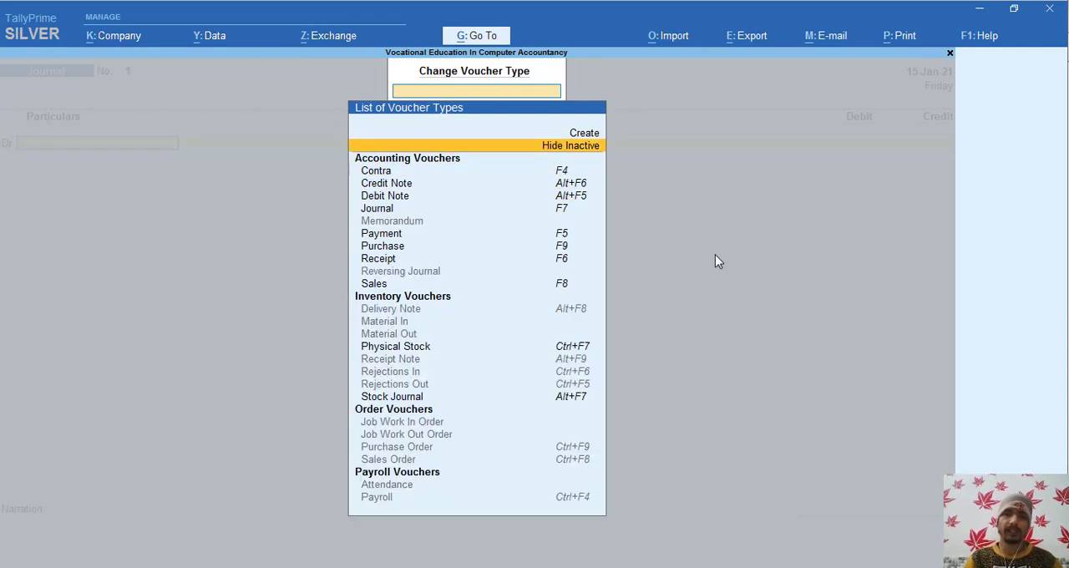
click(404, 461)
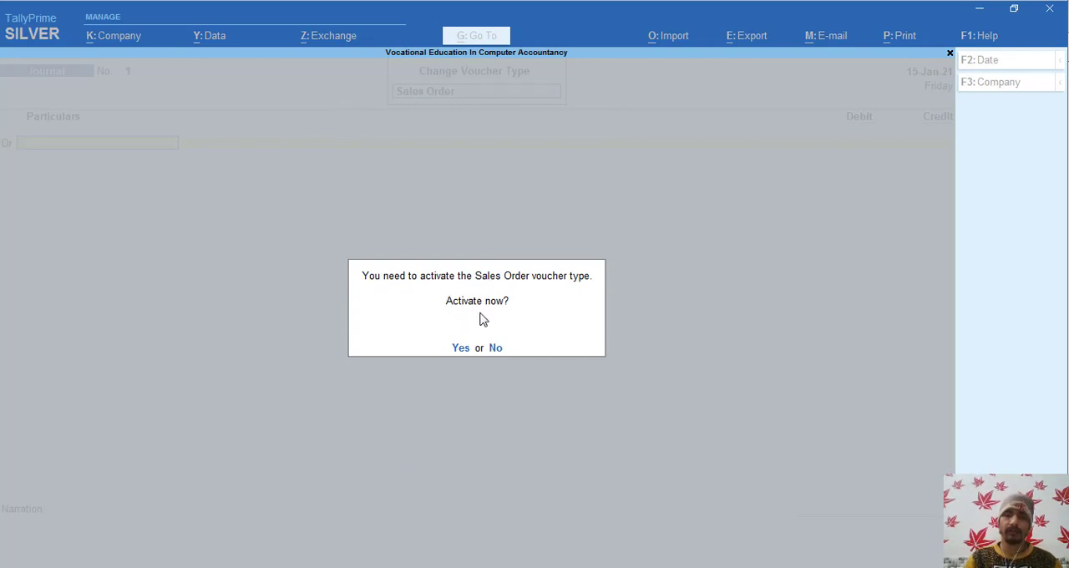
key(Return)
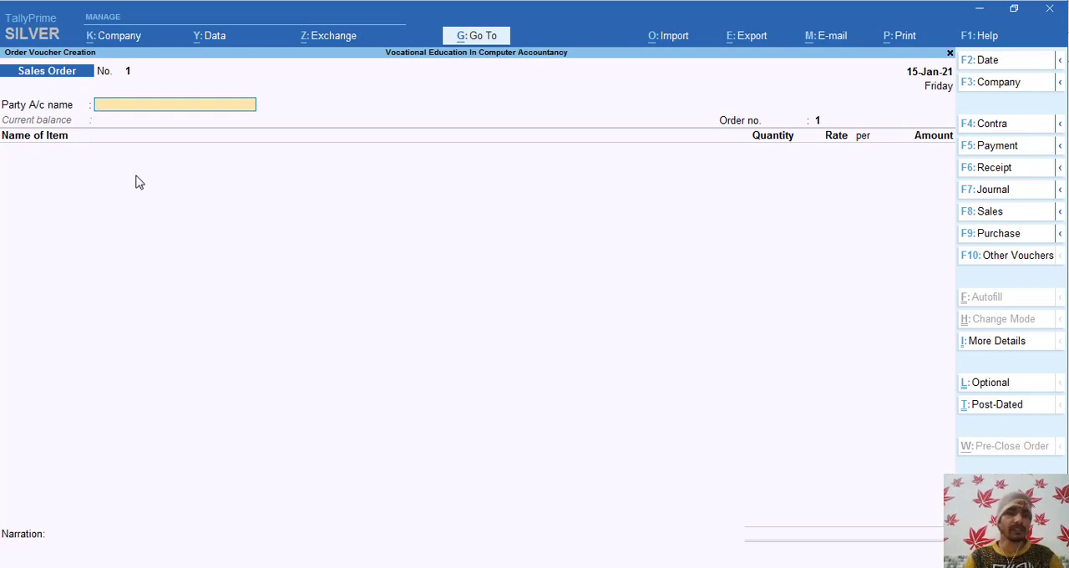
- Create a party ledger named KENT RO SYSTEMS LIMITED (2020-2021), copying the name from Order Voucher.pdf
key(alt)
key(alt+Tab)
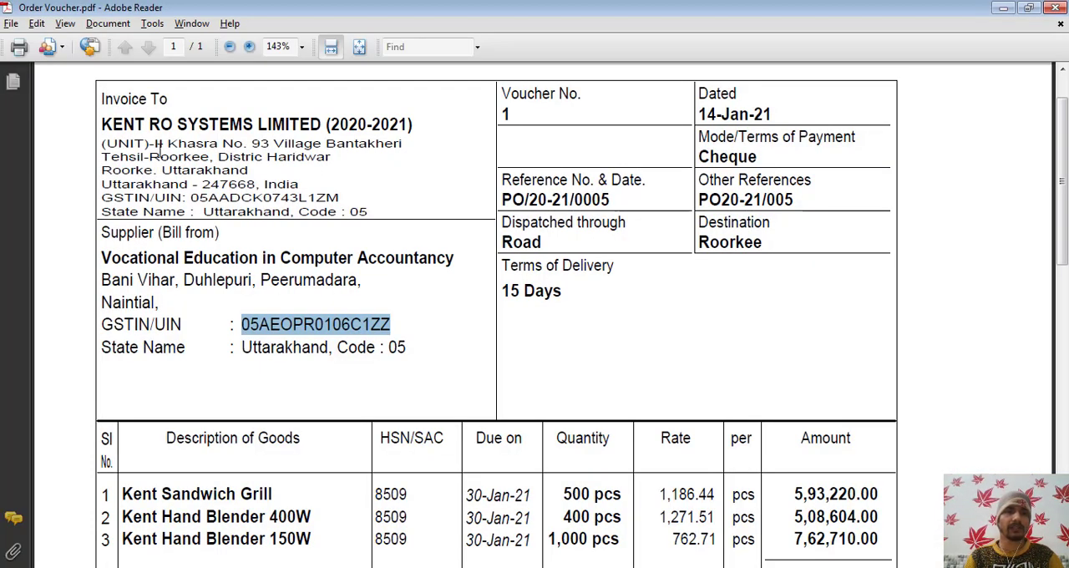
key(alt+Tab)
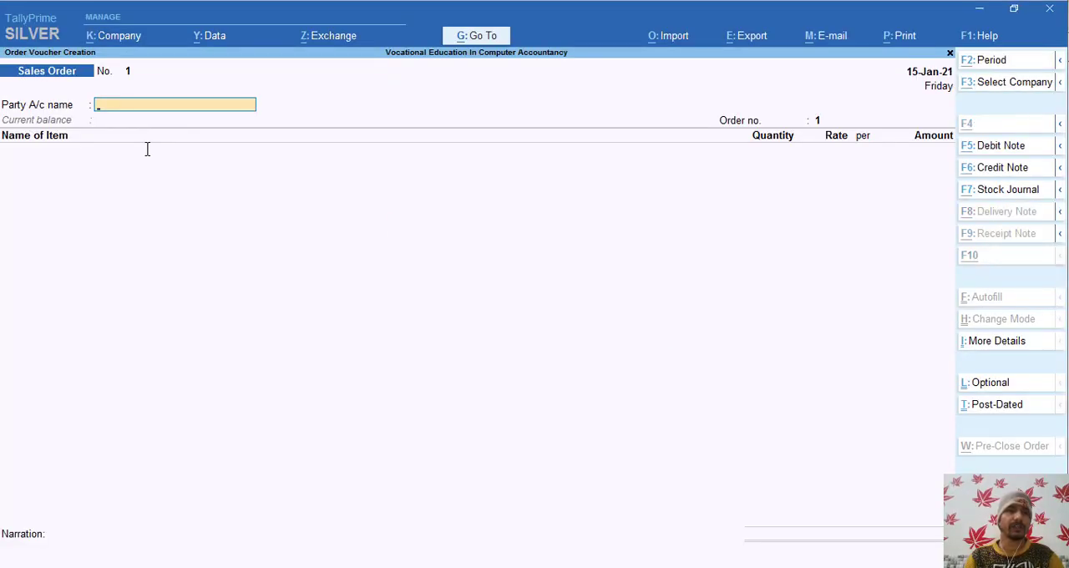
key(alt+Tab)
drag(102, 123, 421, 125)
key(alt+Tab)
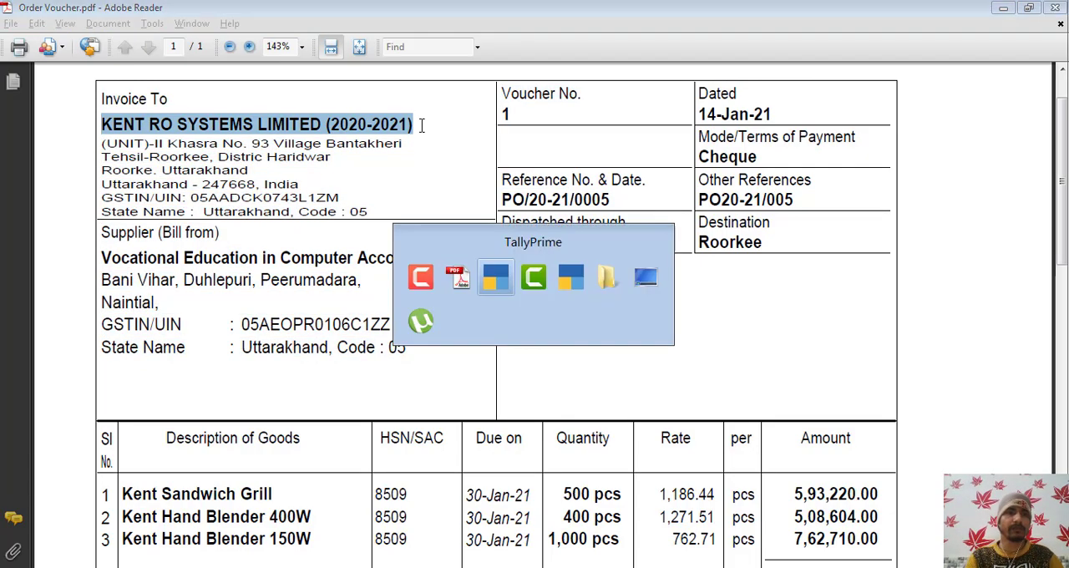
key(alt)
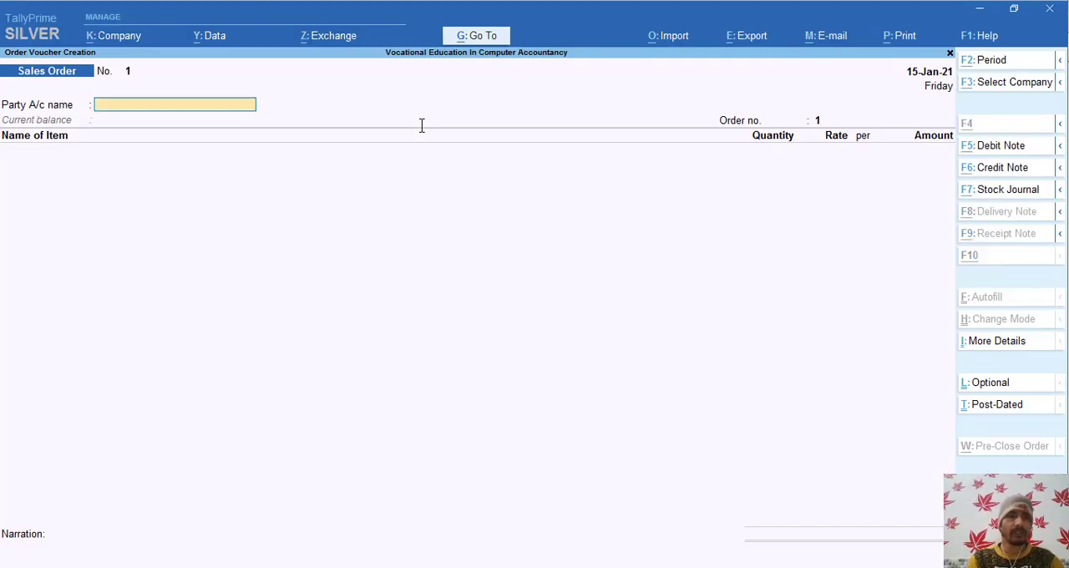
key(alt+c)
key(ctrl+alt+v)
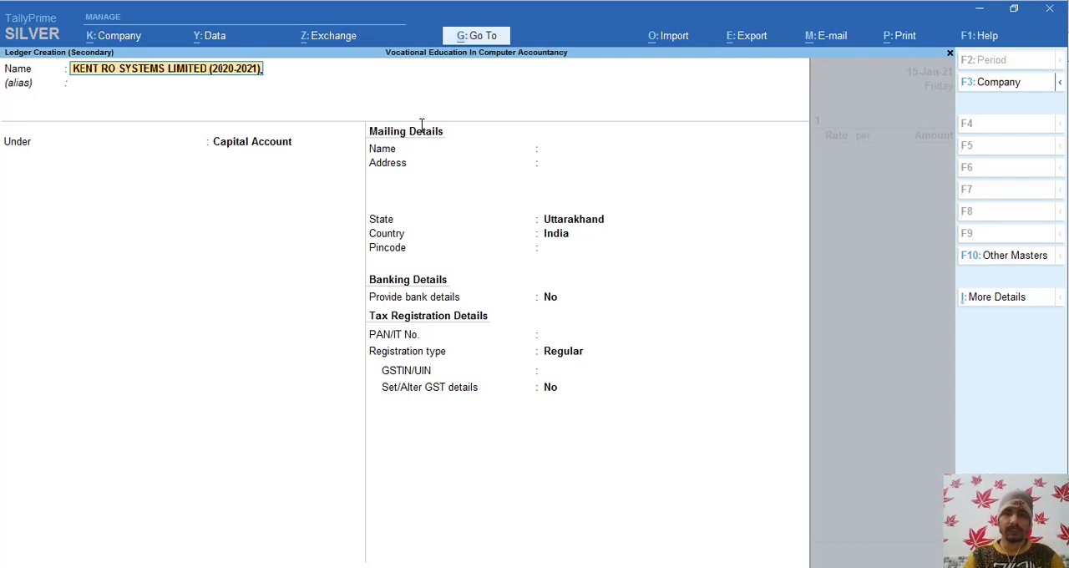
- Place the party ledger under Sundry Debtors, keeping bill-by-bill balances at Yes and the credit days check at No
key(Return)
key(Return)
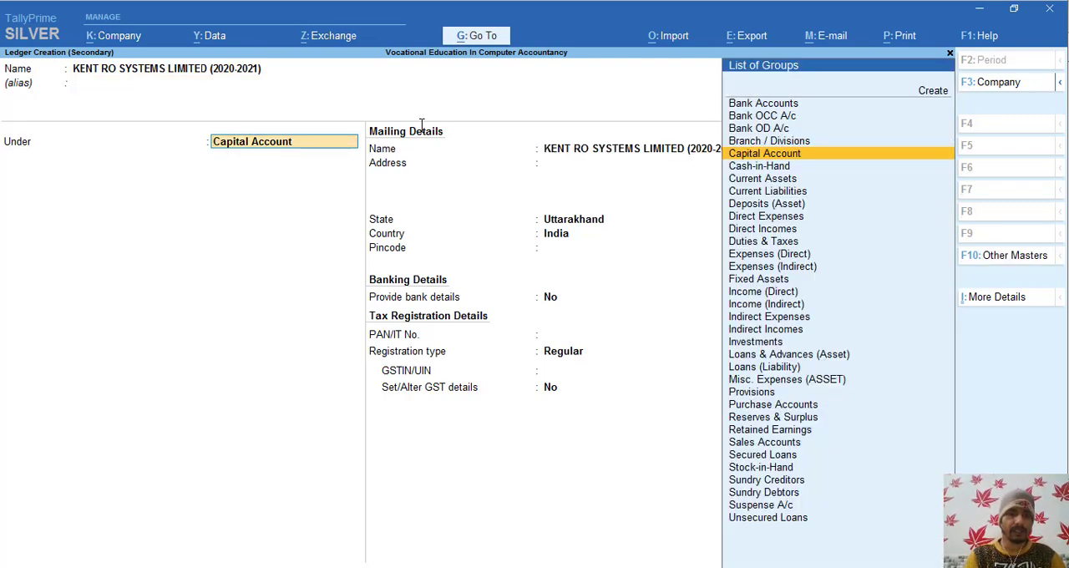
text(Sund)
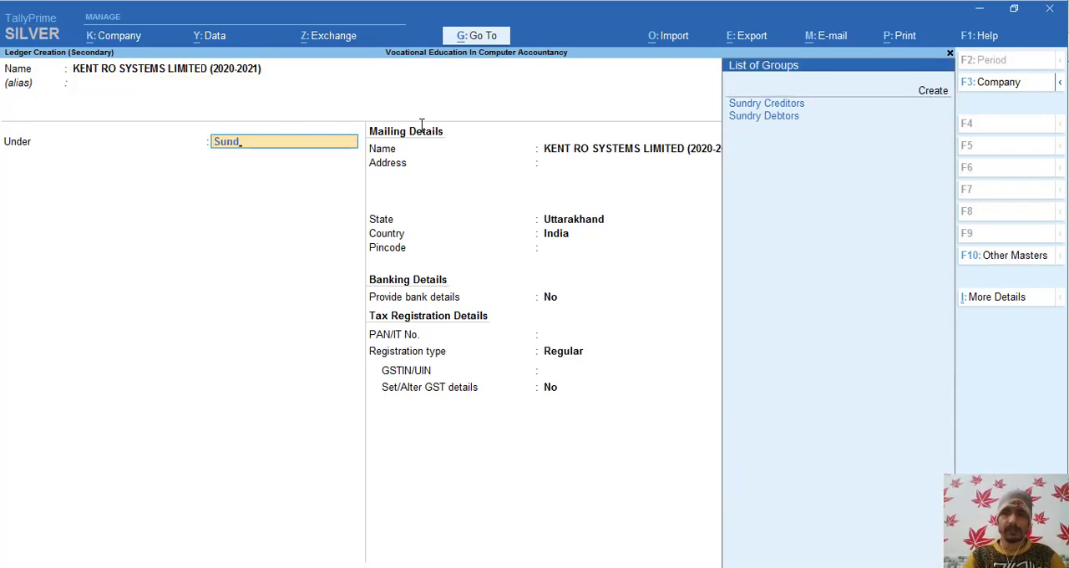
key(Down)
key(Return)
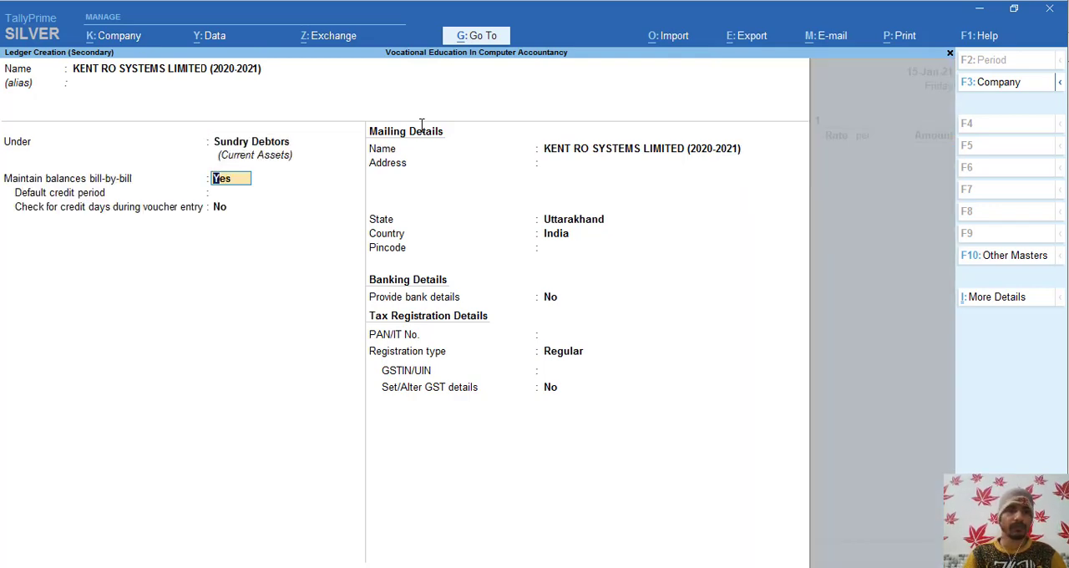
key(Return)
key(Return)
key(Return)
key(Return)
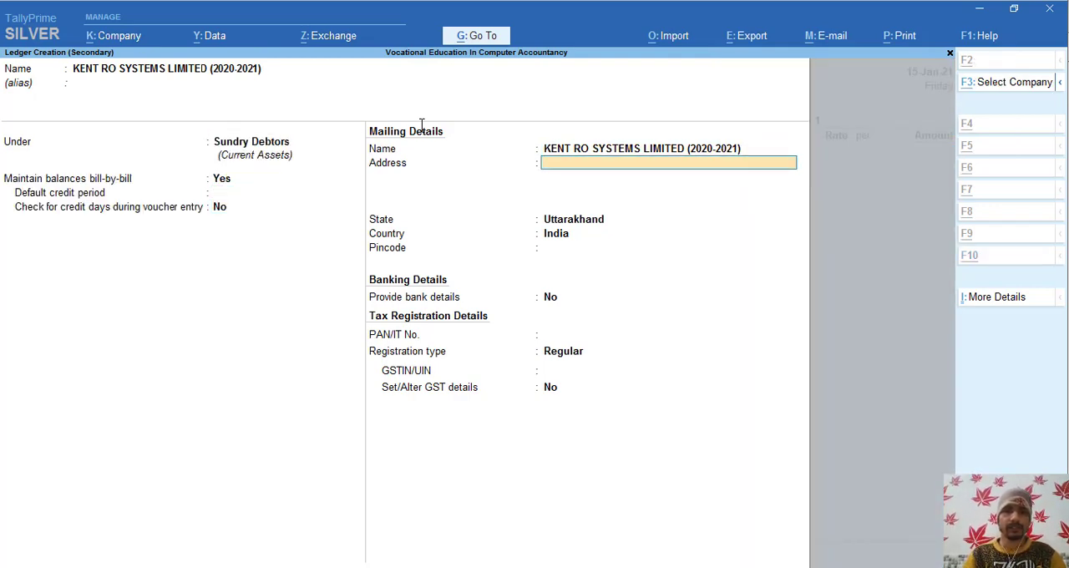
- Copy the first line of the buyer's address from Order Voucher.pdf into the ledger's mailing address
key(alt+Tab)
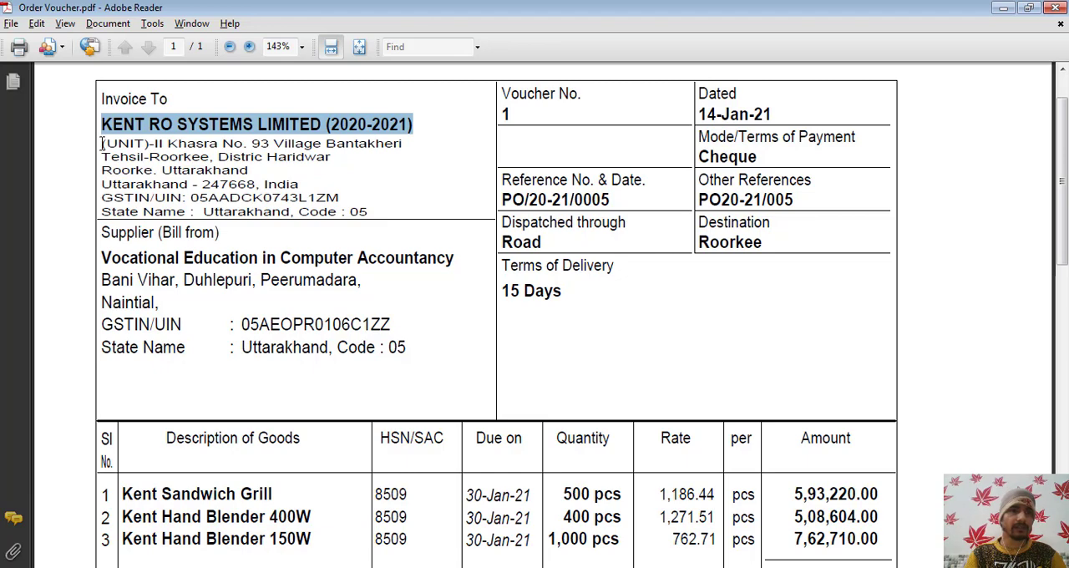
drag(102, 145, 403, 143)
key(ctrl+c)
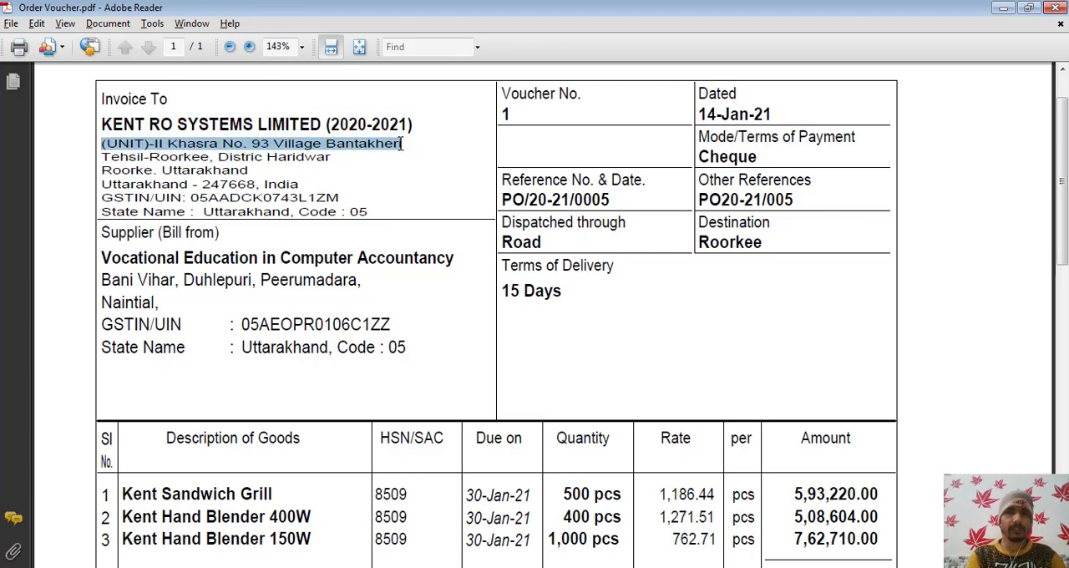
key(alt+Tab)
key(ctrl+v)
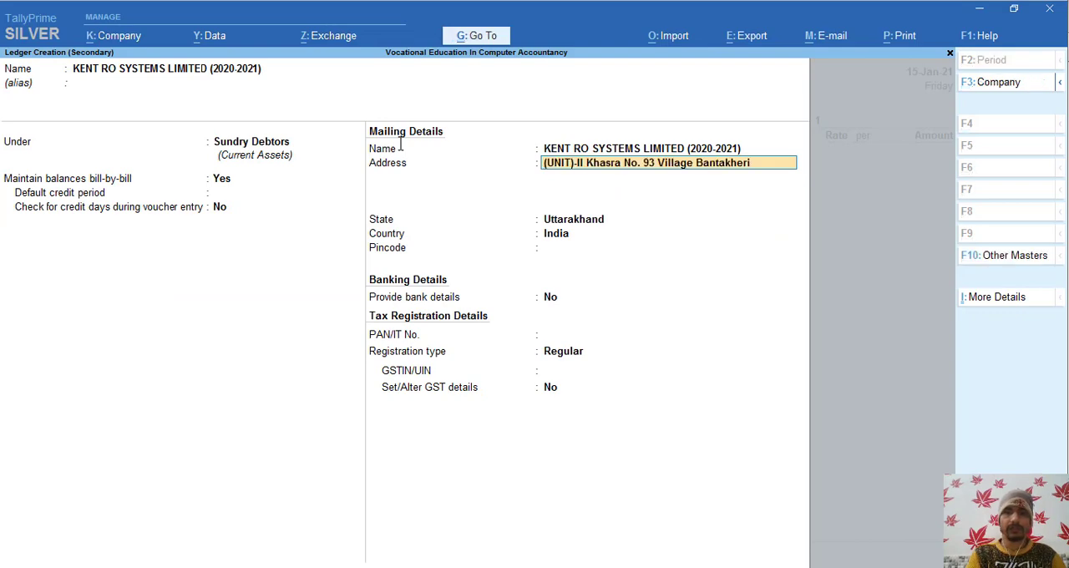
key(Return)
- Copy the second line of the buyer's address from Order Voucher.pdf into the ledger's mailing address
key(alt+Tab)
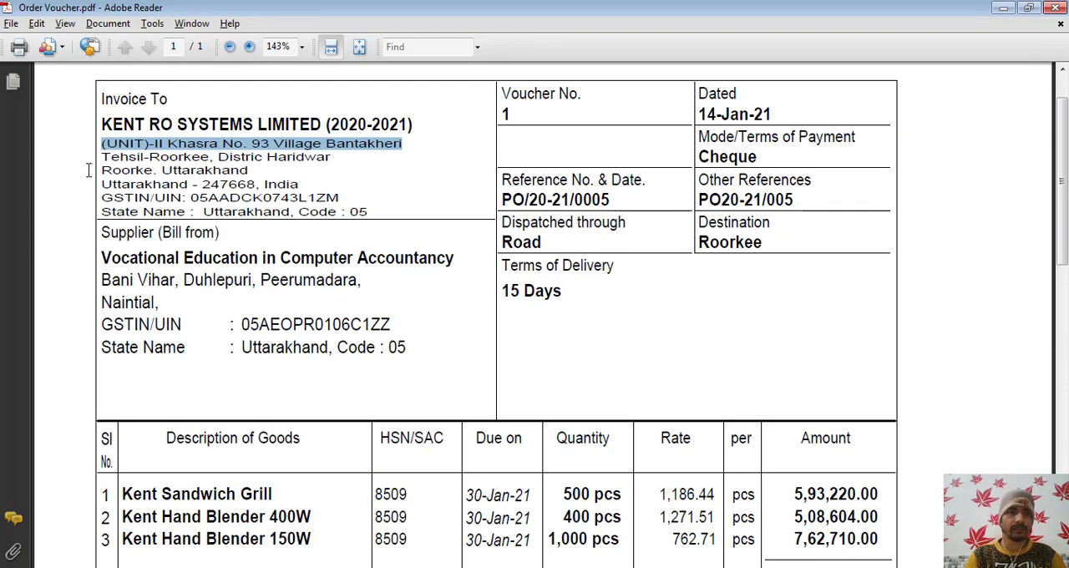
drag(101, 157, 328, 159)
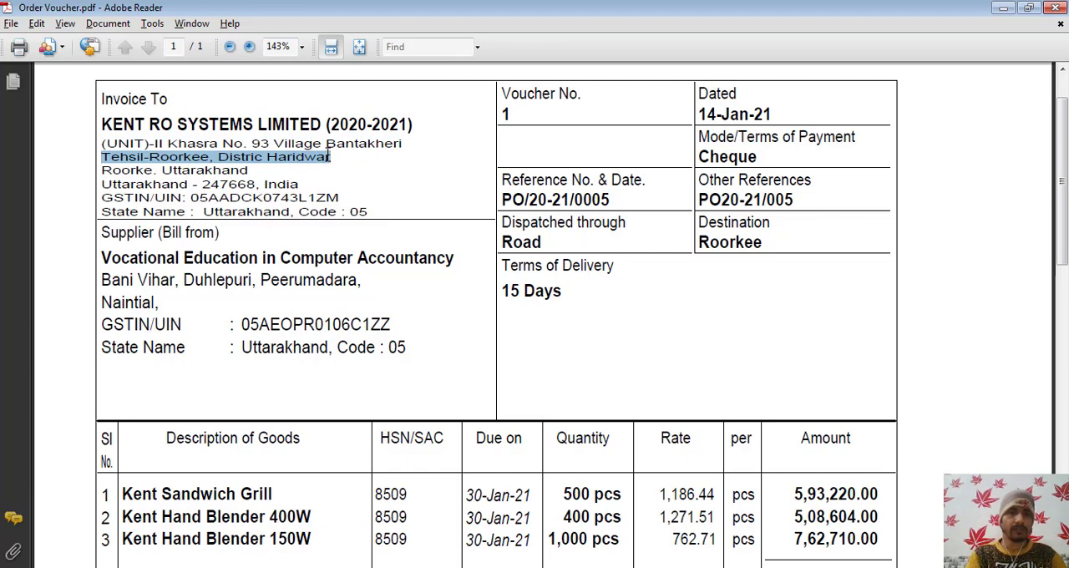
key(alt+Tab)
key(ctrl+alt+v)
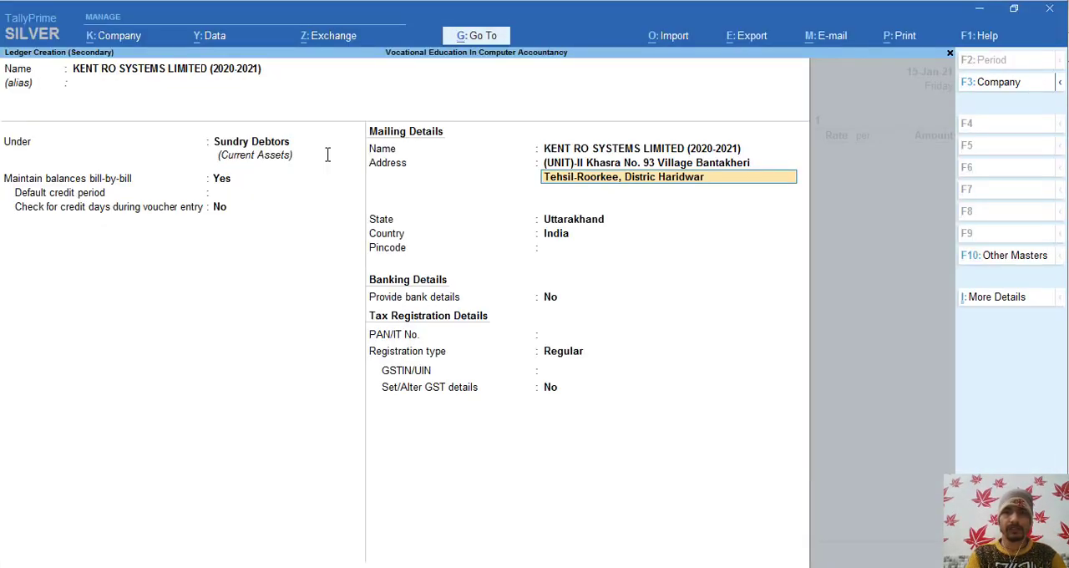
key(Return)
- Copy the third line of the buyer's address from Order Voucher.pdf into the ledger's mailing address
key(alt+Tab)
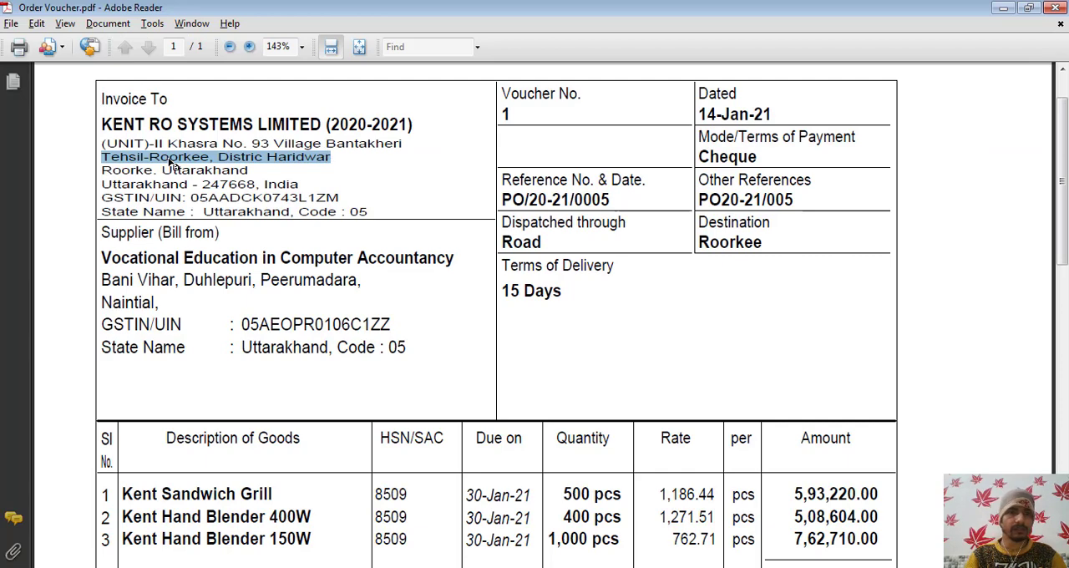
click(101, 170)
drag(101, 171, 230, 166)
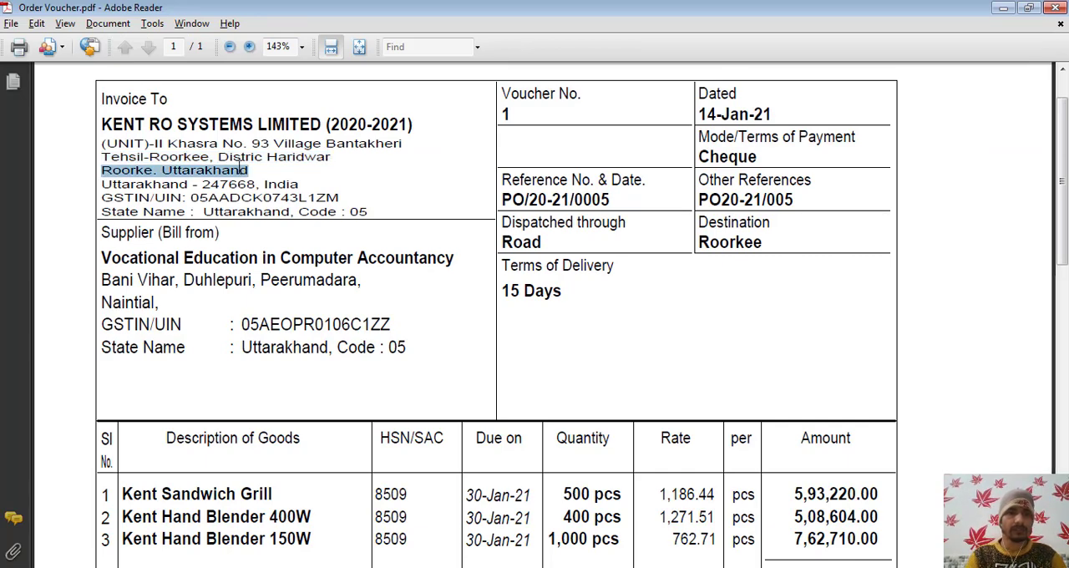
key(ctrl+c)
key(alt+Tab)
key(ctrl+alt+v)
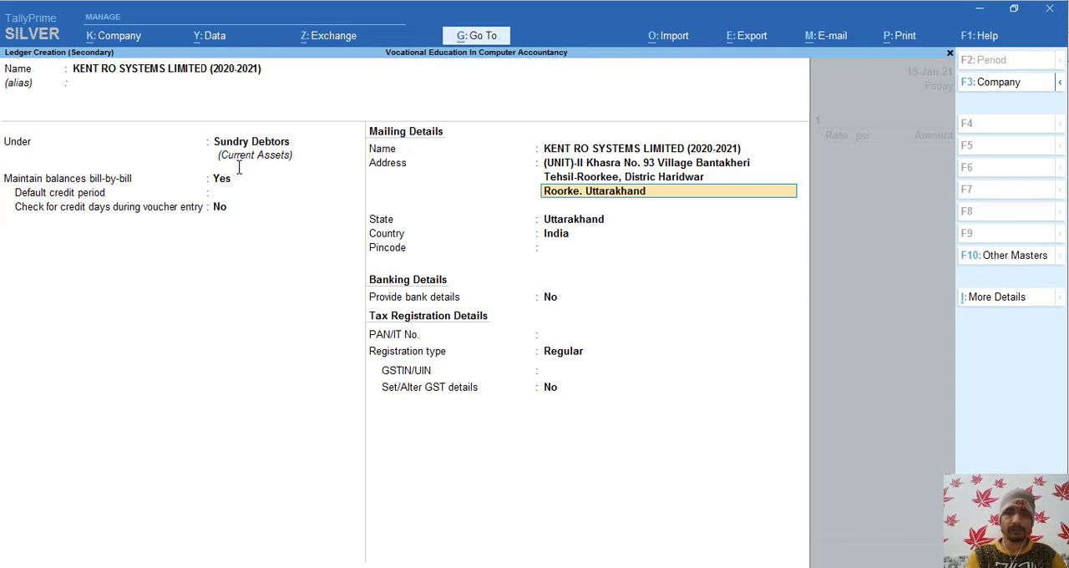
- Remove the state name from the third mailing address line and accept the address, state and country
key(BackSpace)
key(BackSpace)
key(BackSpace)
key(BackSpace)
key(BackSpace)
key(BackSpace)
key(BackSpace)
key(BackSpace)
key(BackSpace)
key(BackSpace)
key(BackSpace)
key(BackSpace)
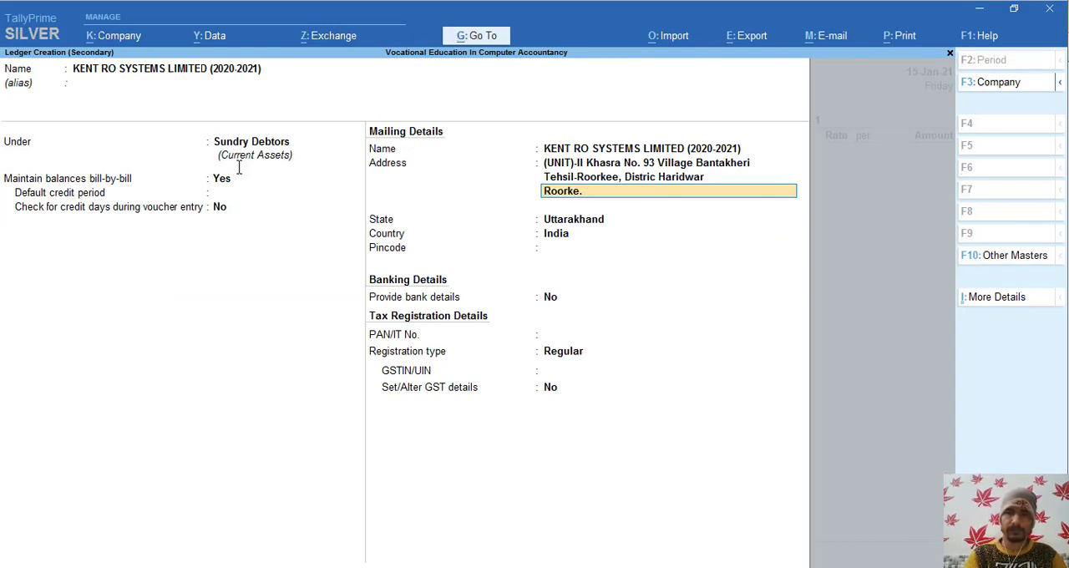
key(Return)
key(Return)
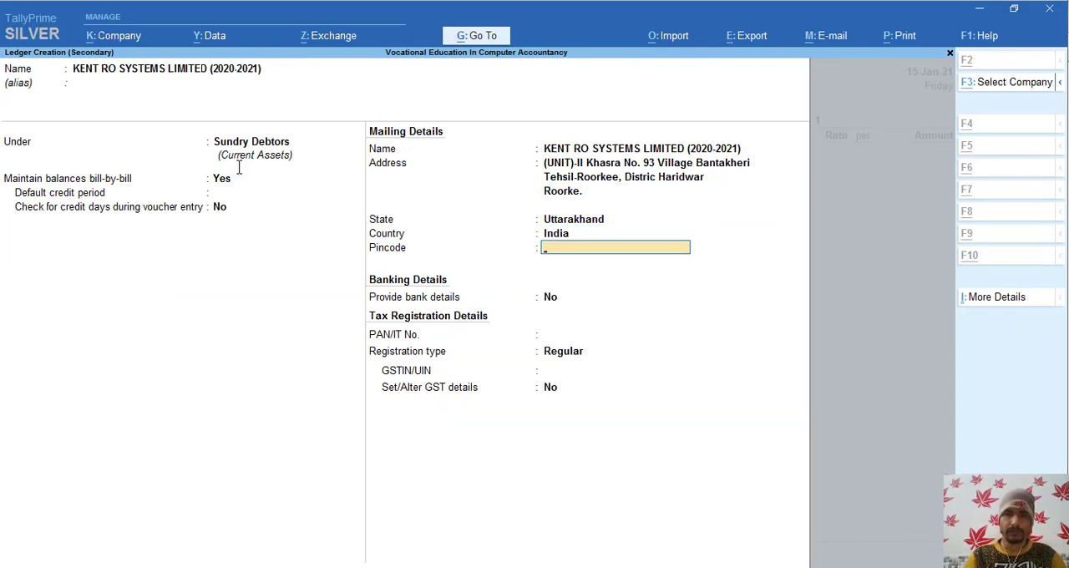
- Keep bank details at No and copy the PAN part of the buyer's GSTIN from Order Voucher.pdf into PAN/IT No
key(alt+Tab)
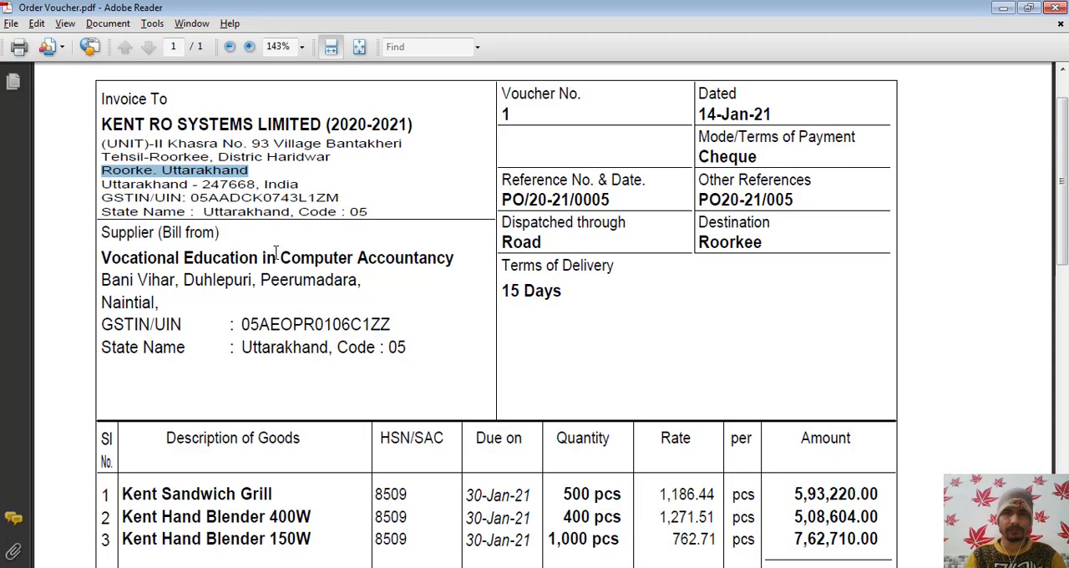
key(alt+Tab)
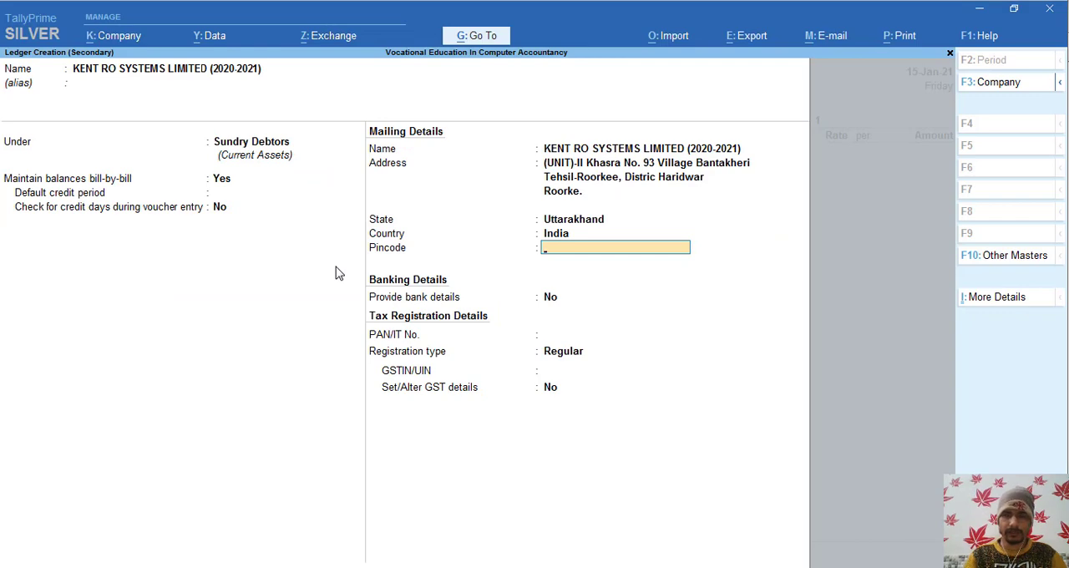
key(Return)
key(Return)
key(alt+Tab)
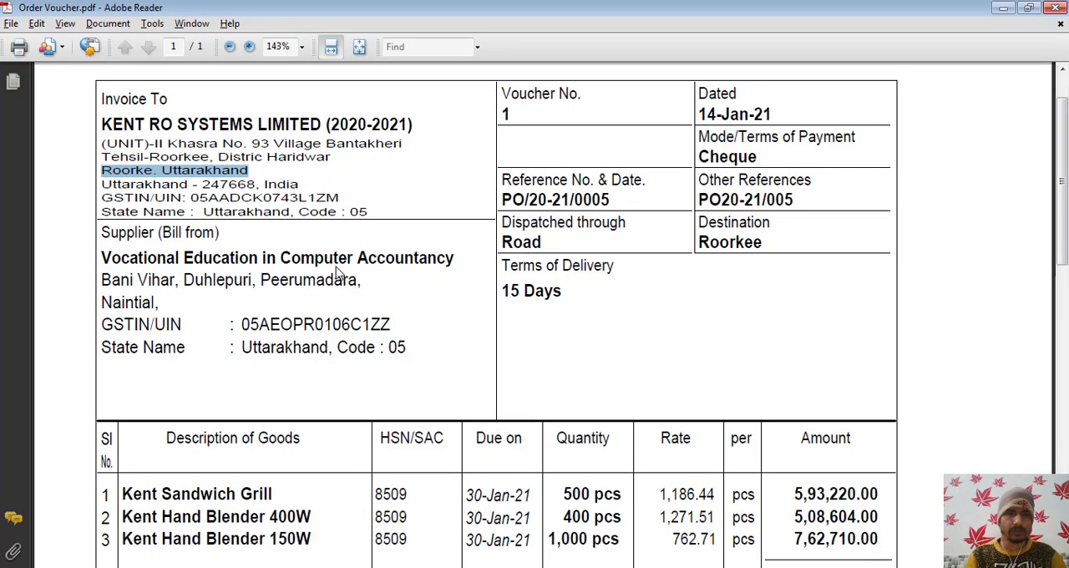
drag(208, 198, 306, 198)
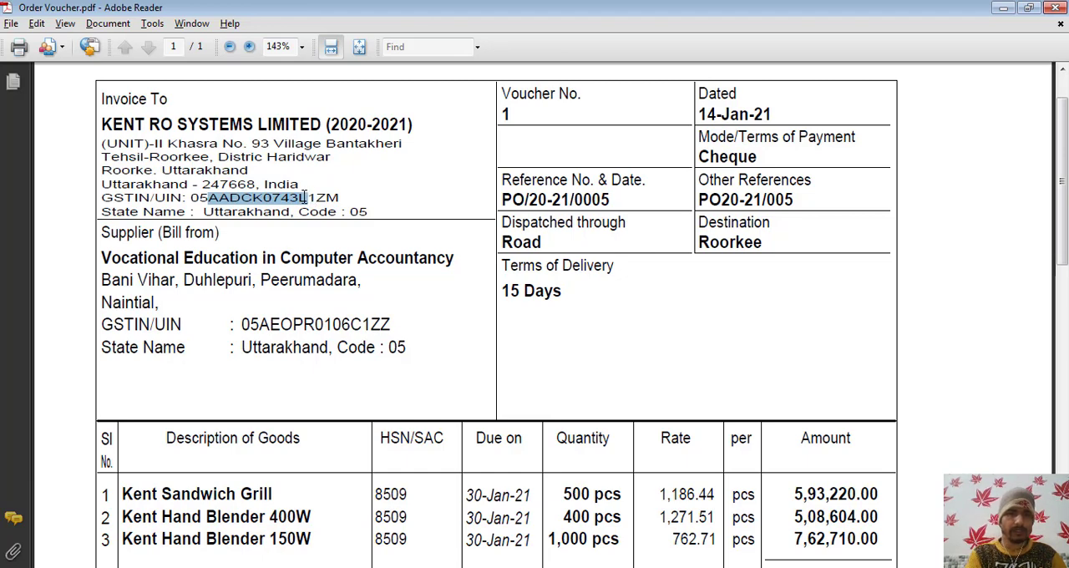
key(ctrl+c)
key(alt+Tab)
key(ctrl+alt+v)
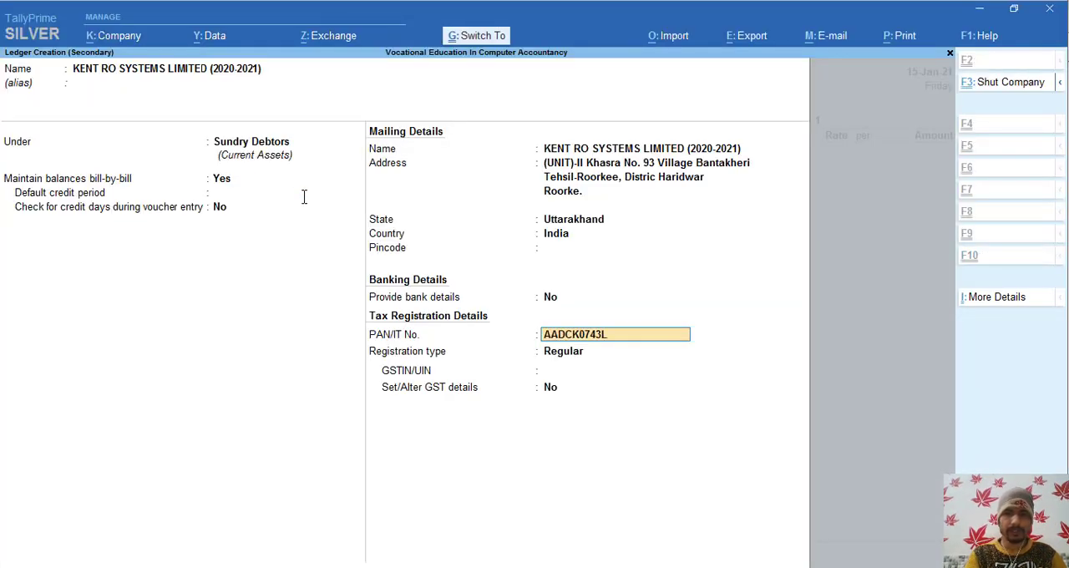
- Keep the registration type Regular and copy the buyer's full GSTIN from Order Voucher.pdf into GSTIN/UIN
key(Return)
key(Return)
key(alt+Tab)
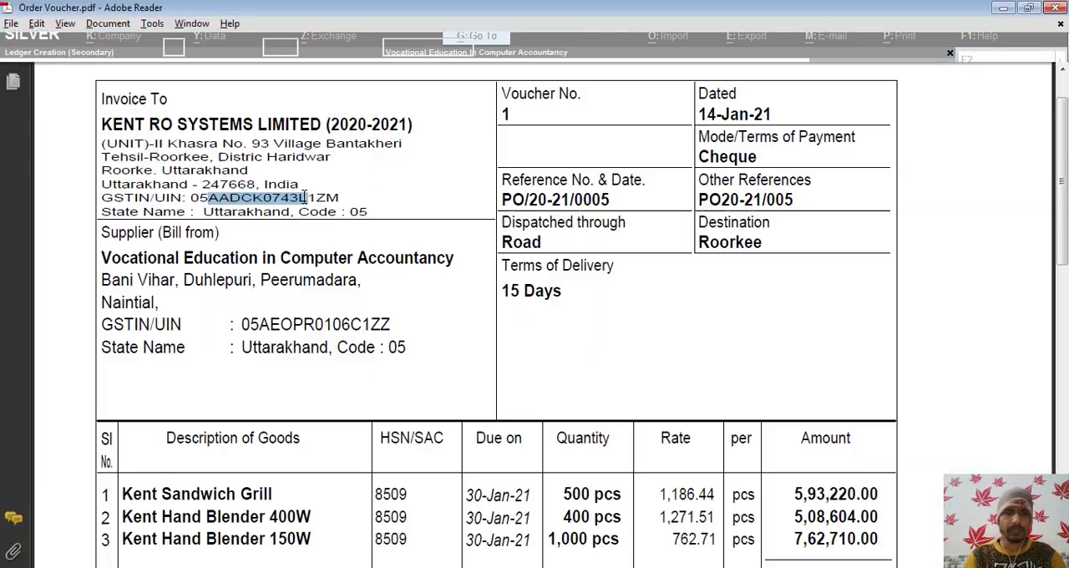
click(192, 197)
drag(192, 197, 347, 197)
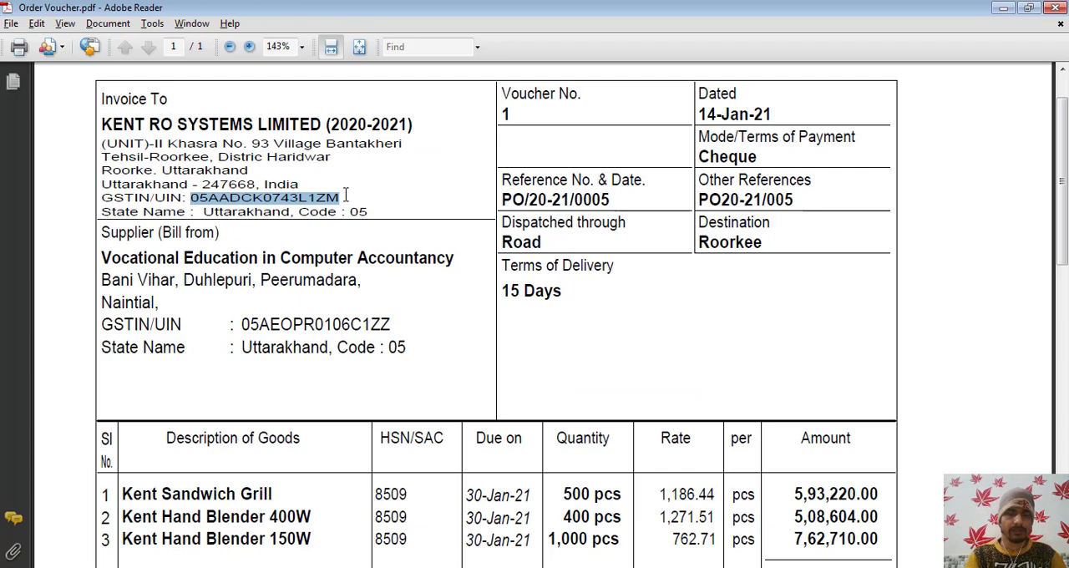
key(alt+Tab)
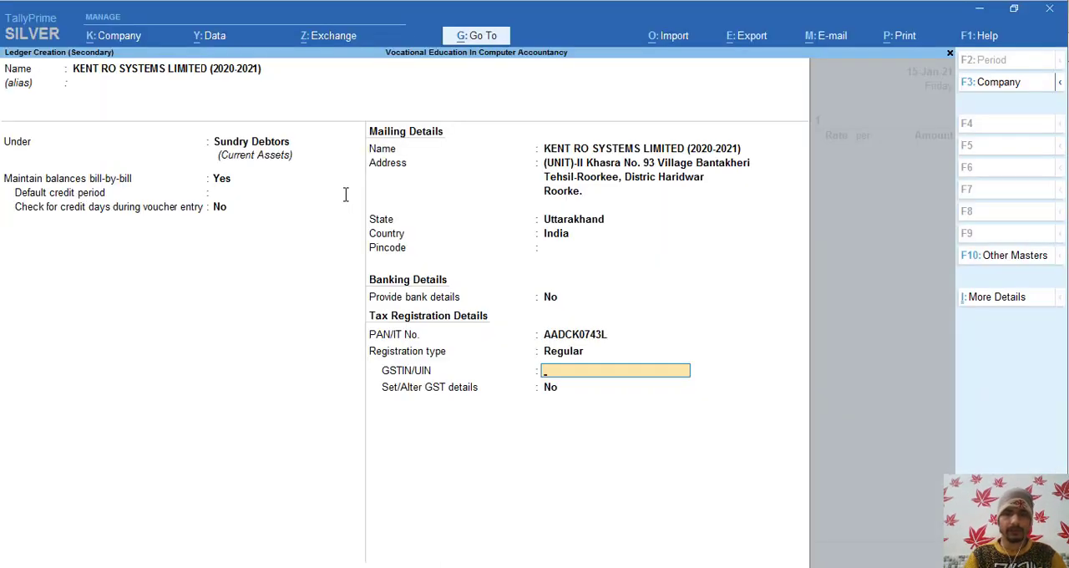
key(ctrl+v)
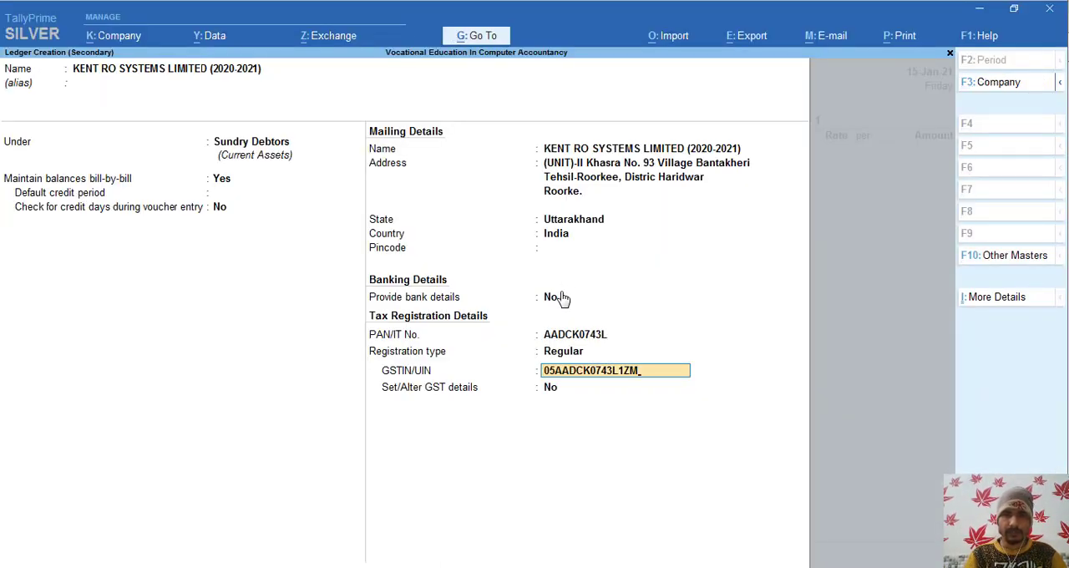
- Enter the buyer's pincode as given in Order Voucher.pdf and save the party ledger
click(556, 254)
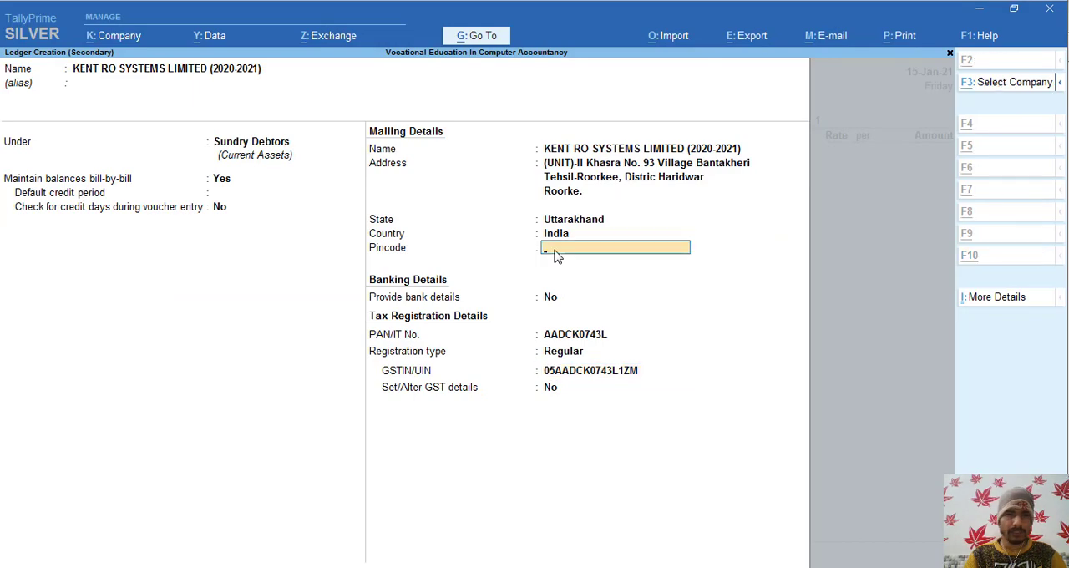
key(alt+Tab)
key(alt+Tab)
text(2)
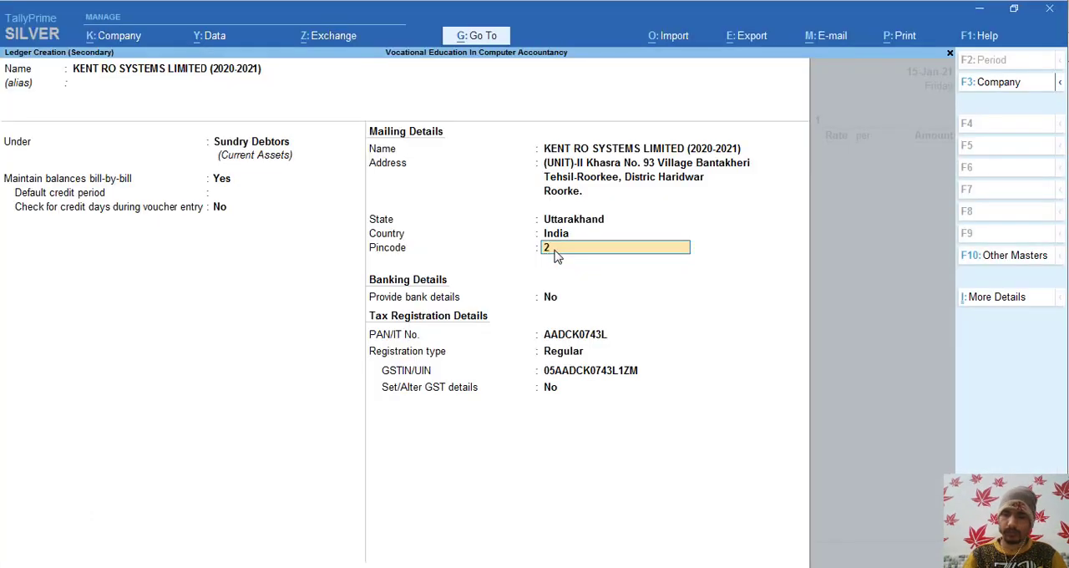
text(476)
key(alt+Tab)
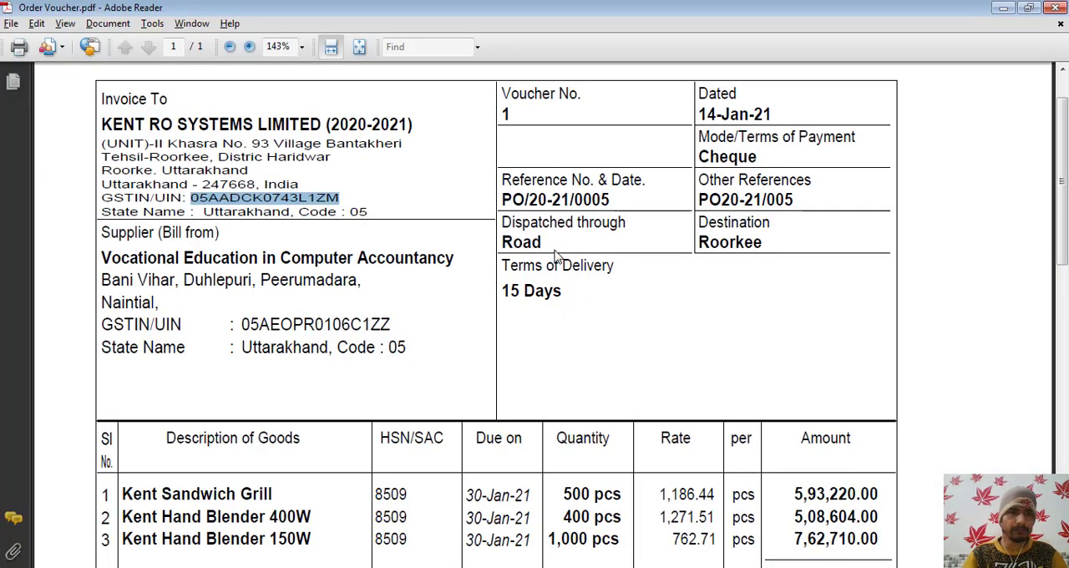
key(alt+Tab)
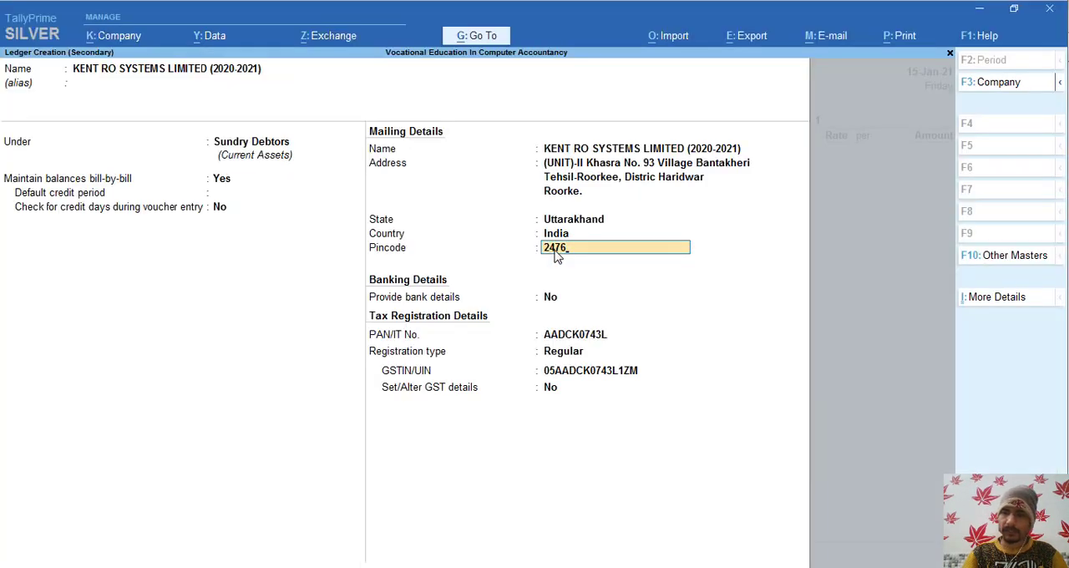
text(68)
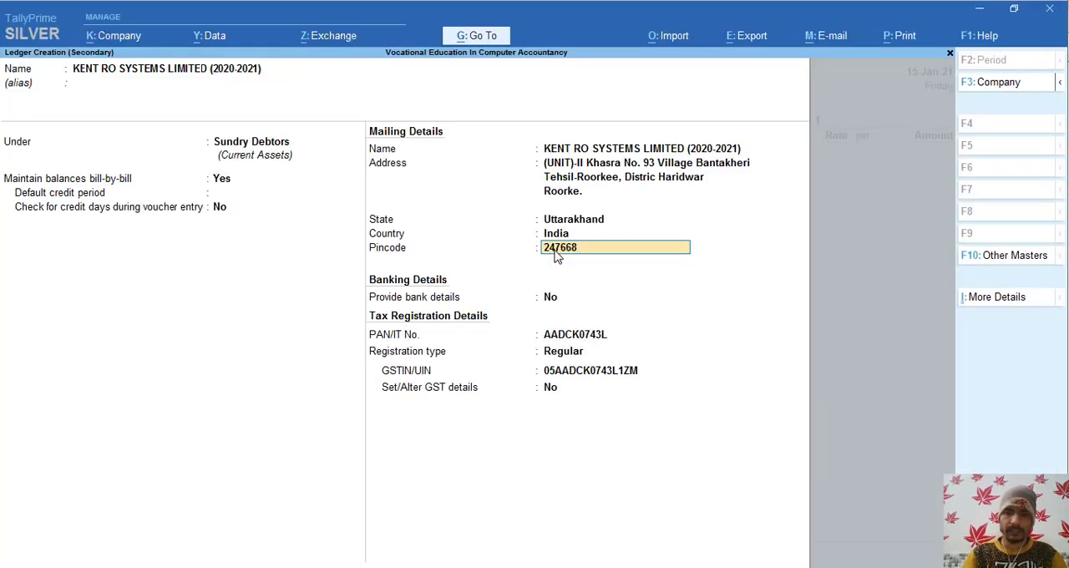
key(ctrl)
key(ctrl+a)
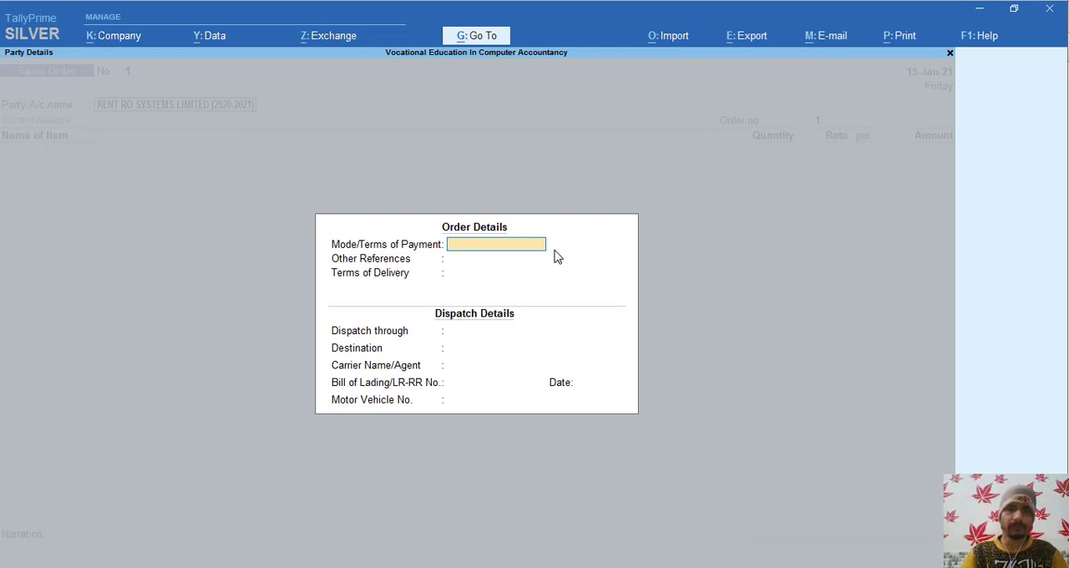
- Copy Cheque from Order Voucher.pdf into Mode/Terms of Payment in the sales order's order details
key(alt+Tab)
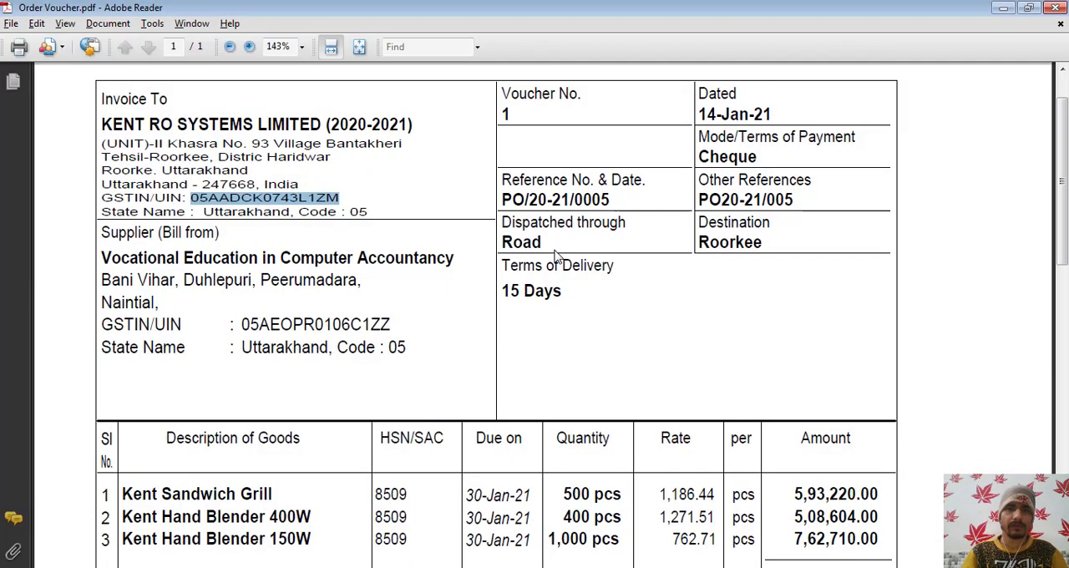
key(alt+Tab)
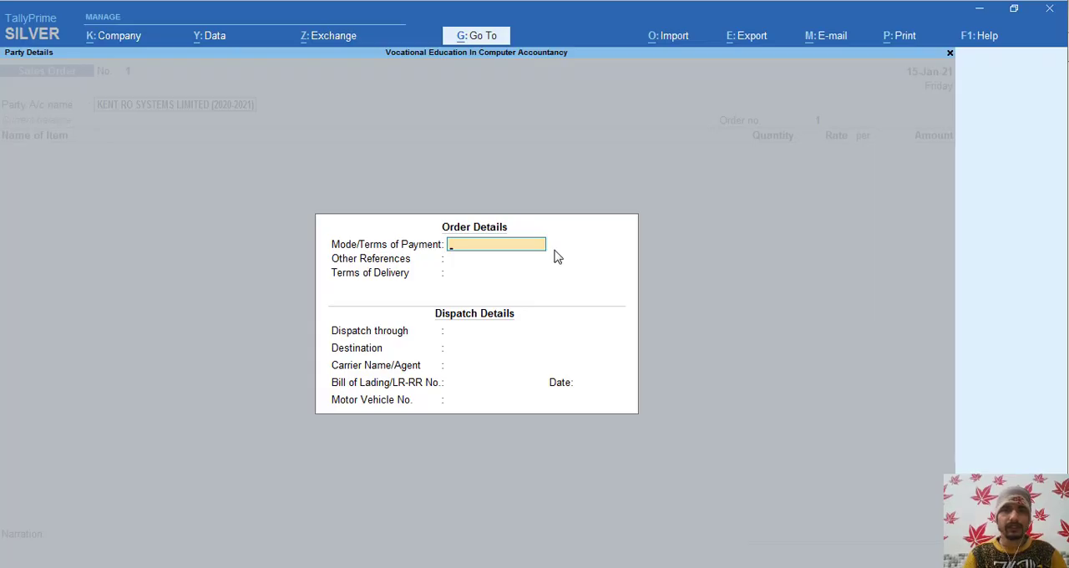
key(alt+Tab)
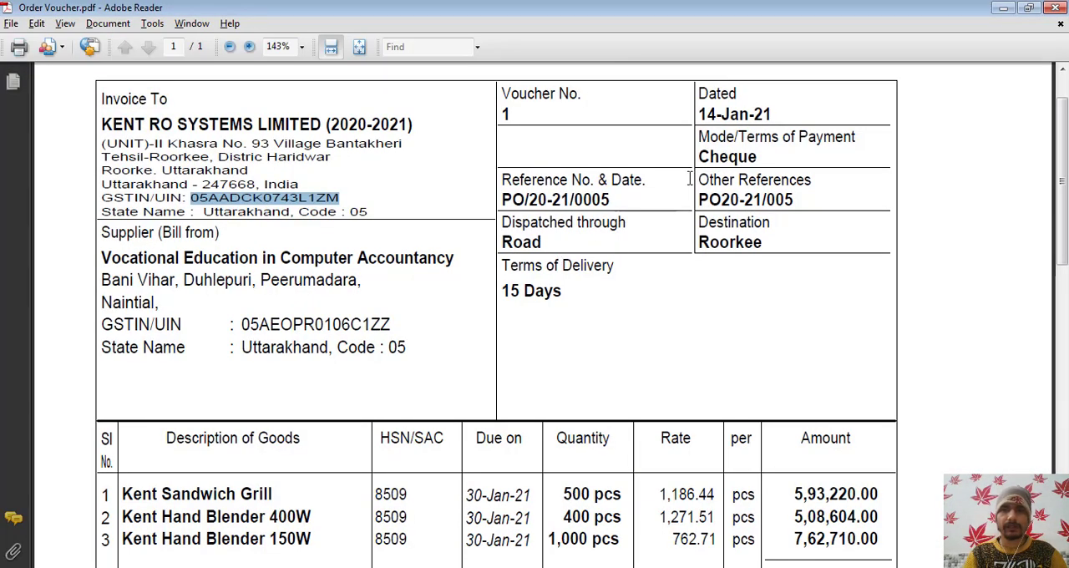
drag(700, 158, 758, 157)
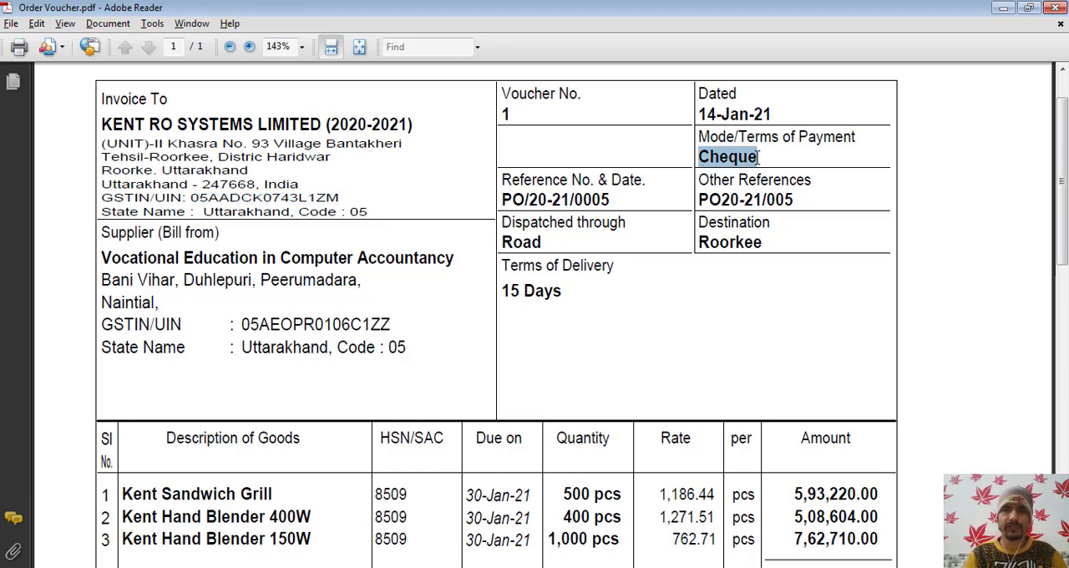
key(alt+Tab)
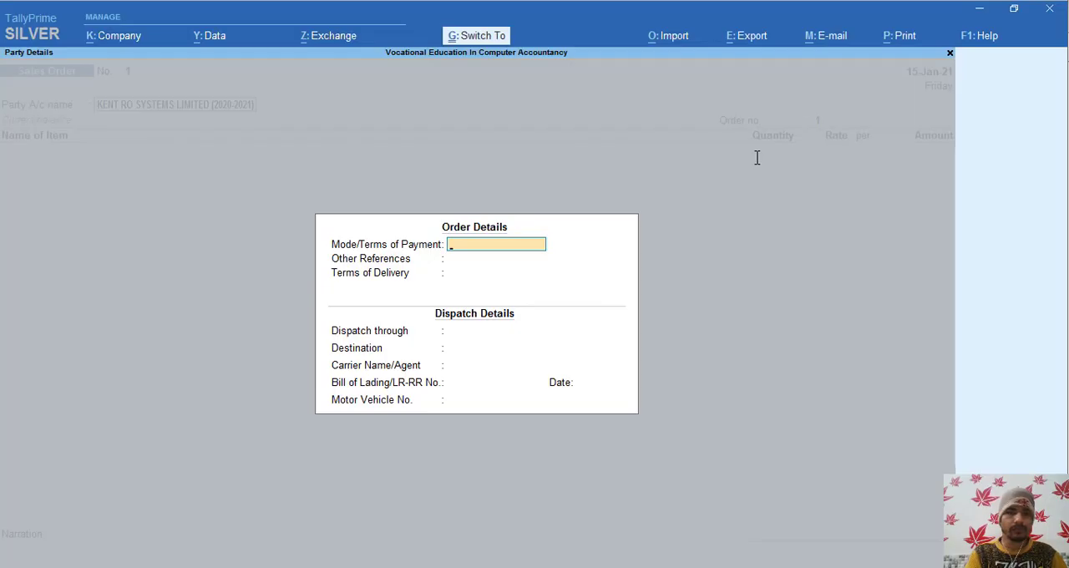
key(ctrl+alt+v)
key(Return)
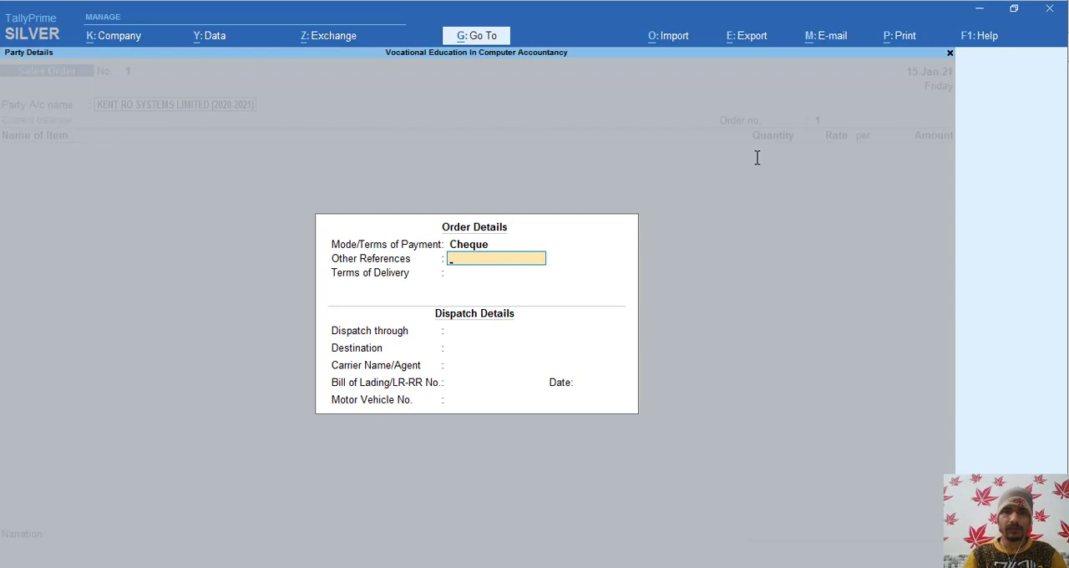
- Copy the purchase order reference from Order Voucher.pdf into Other References in the order details
key(alt+Tab)
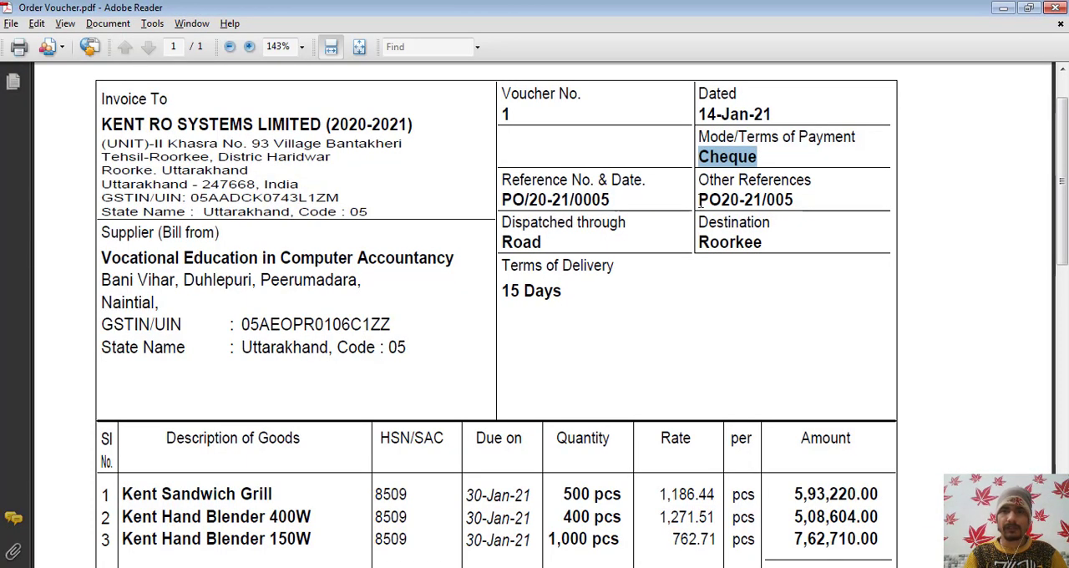
drag(700, 200, 798, 197)
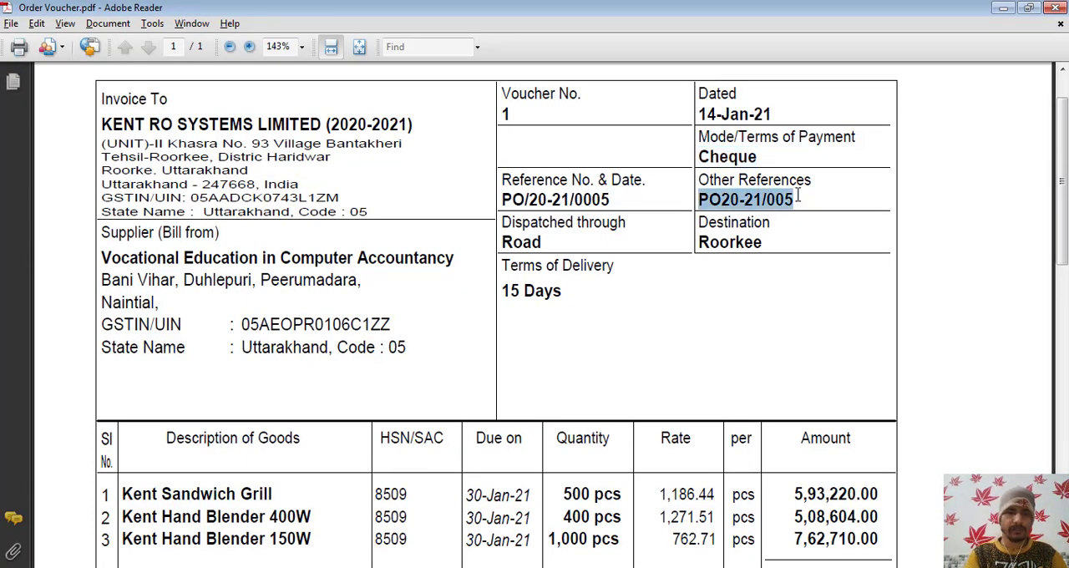
key(ctrl+c)
key(alt+Tab)
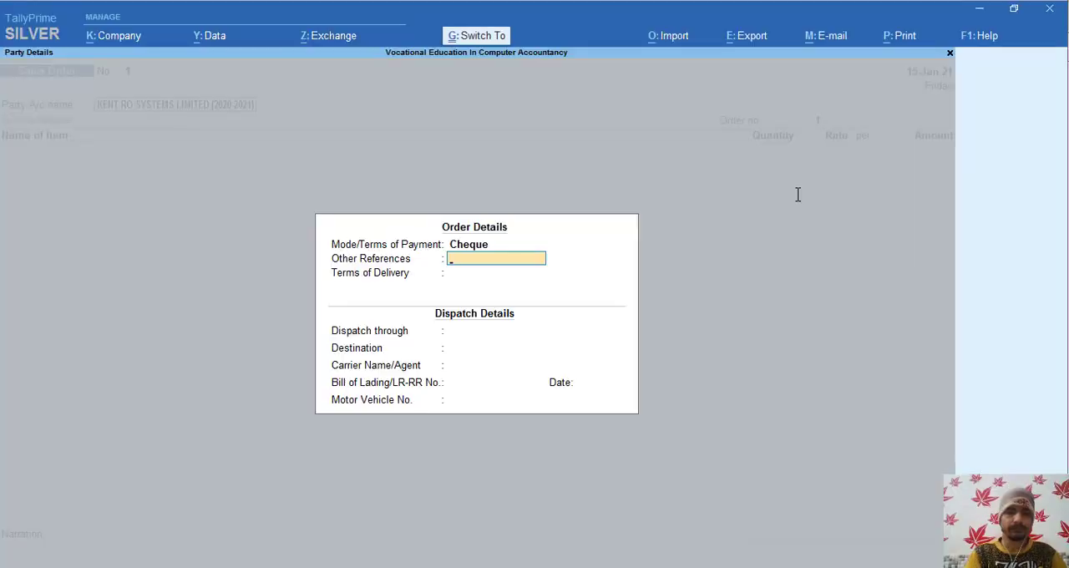
key(ctrl+v)
key(Return)
- Copy the delivery terms, 15 Days, from Order Voucher.pdf into Terms of Delivery
key(alt+Tab)
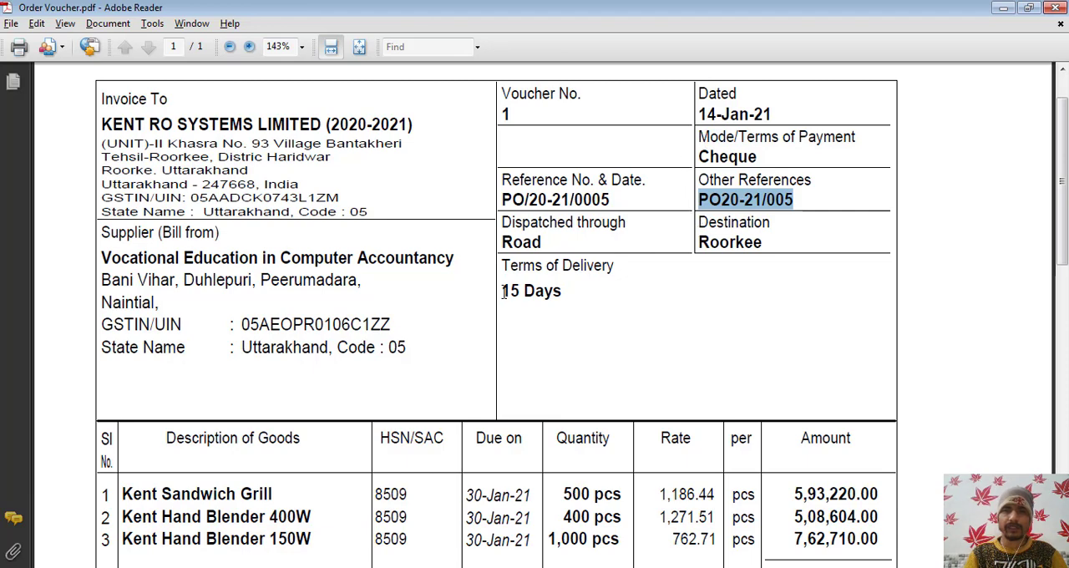
drag(503, 292, 557, 291)
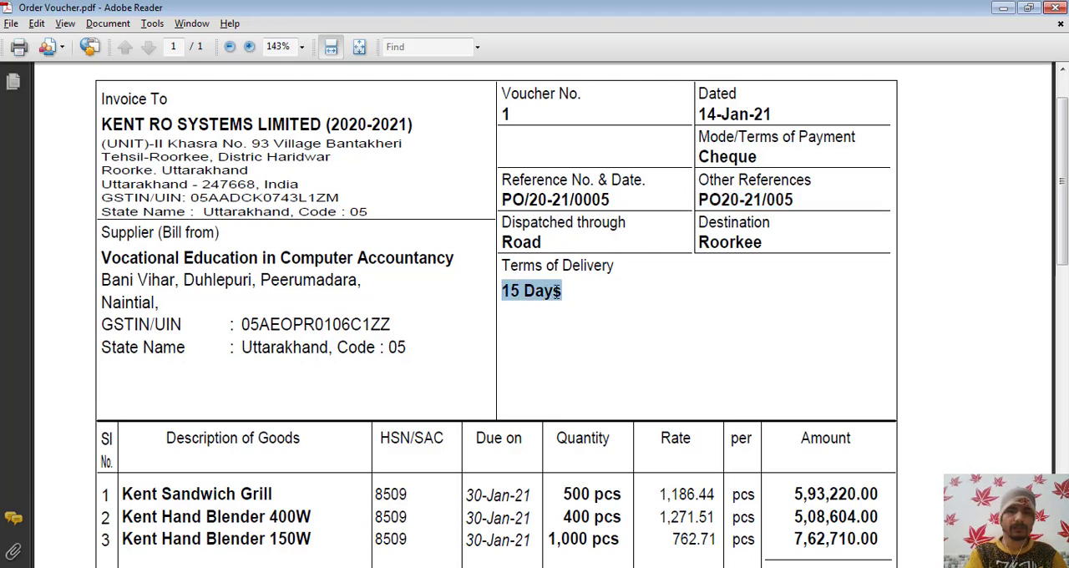
key(alt+Tab)
key(ctrl+alt+v)
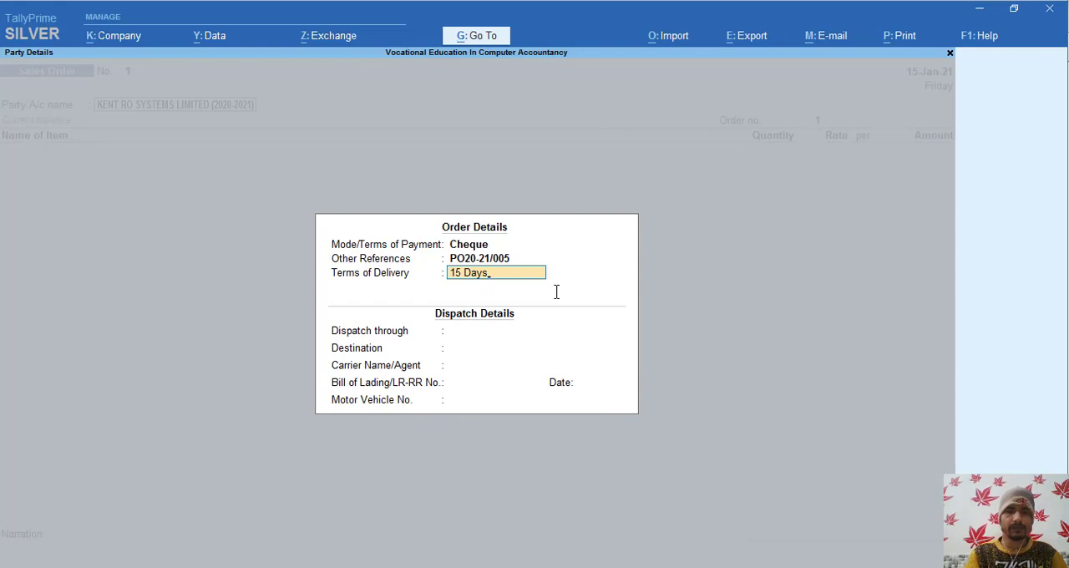
key(Return)
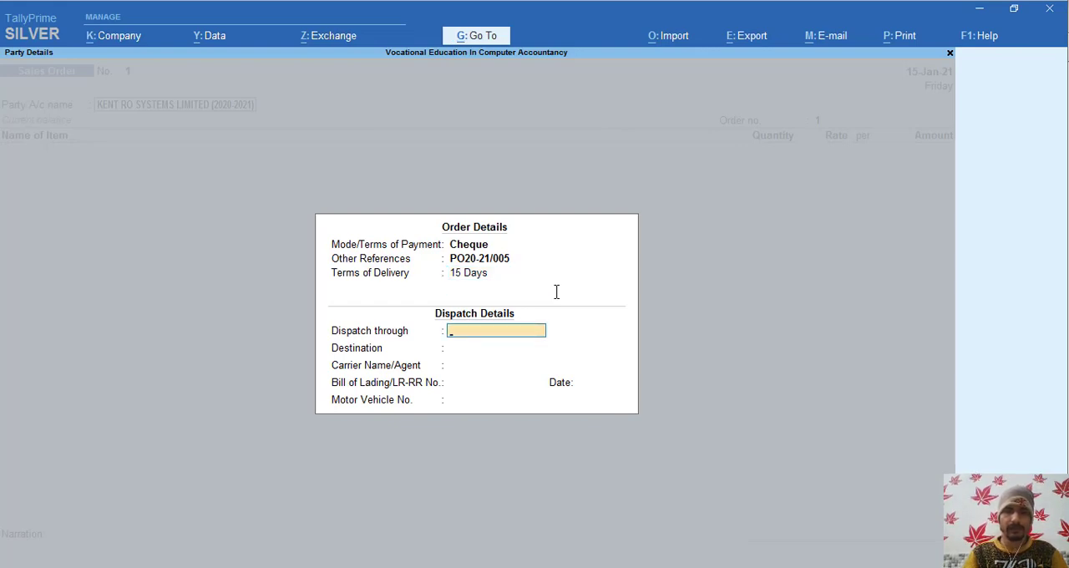
- Set Dispatch through to Road in the dispatch details, as given in Order Voucher.pdf
key(alt+Tab)
key(alt+Tab)
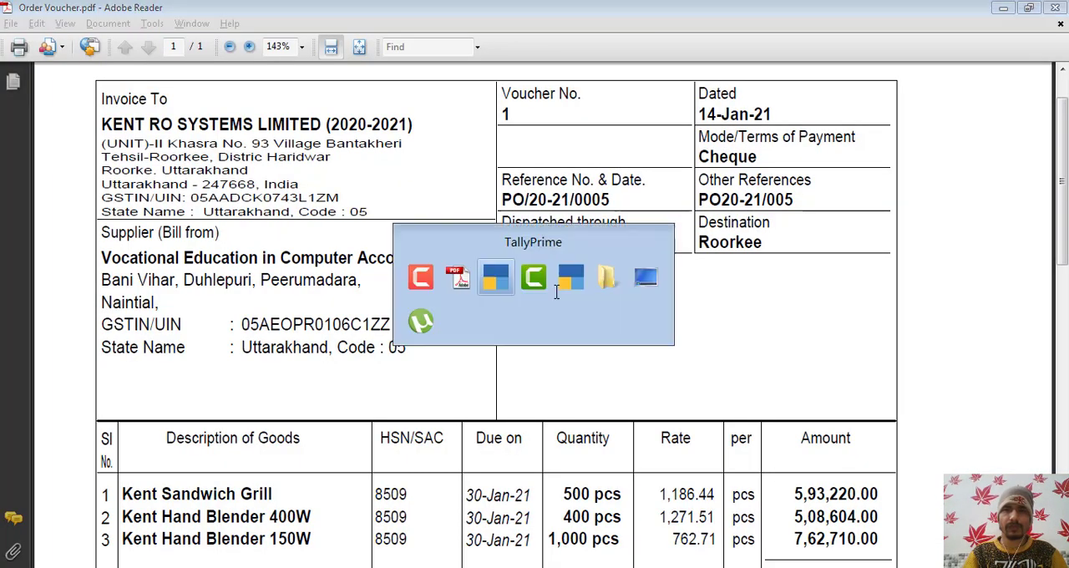
text(Road)
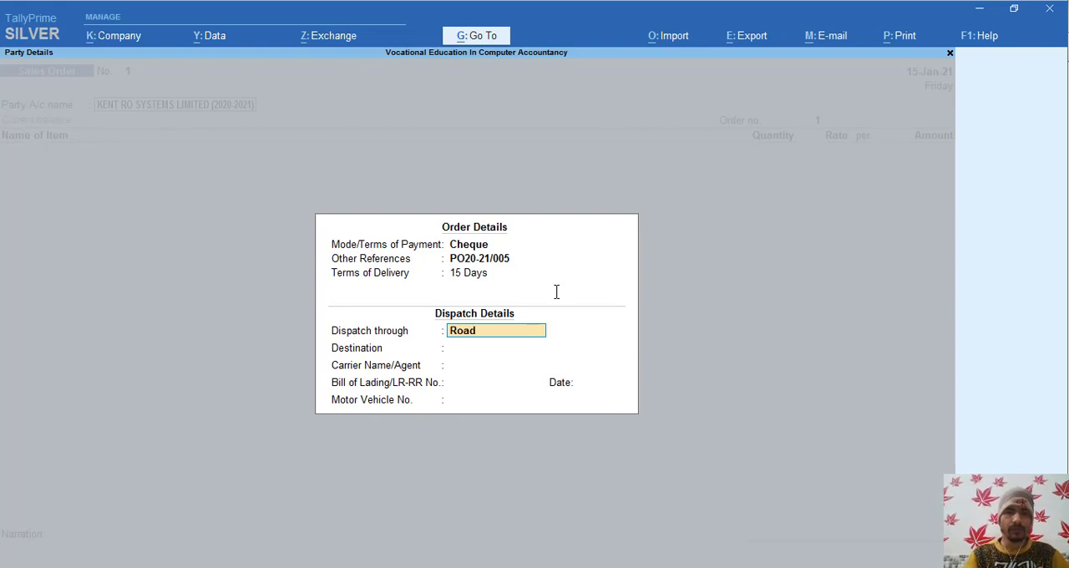
key(Return)
- Copy the destination, Roorkee, from Order Voucher.pdf into Destination in the dispatch details
key(alt+Tab)
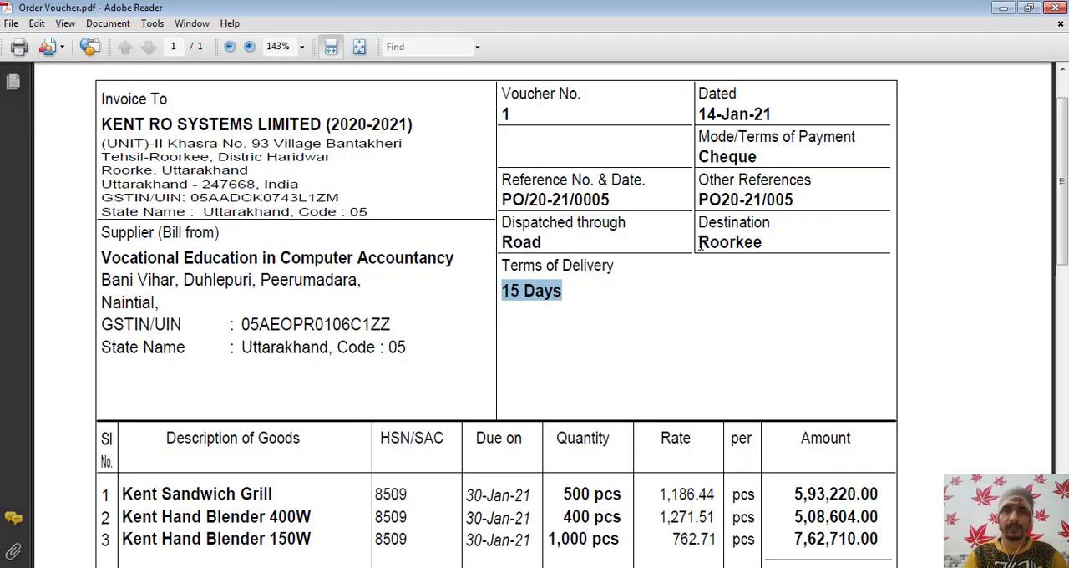
drag(699, 242, 763, 242)
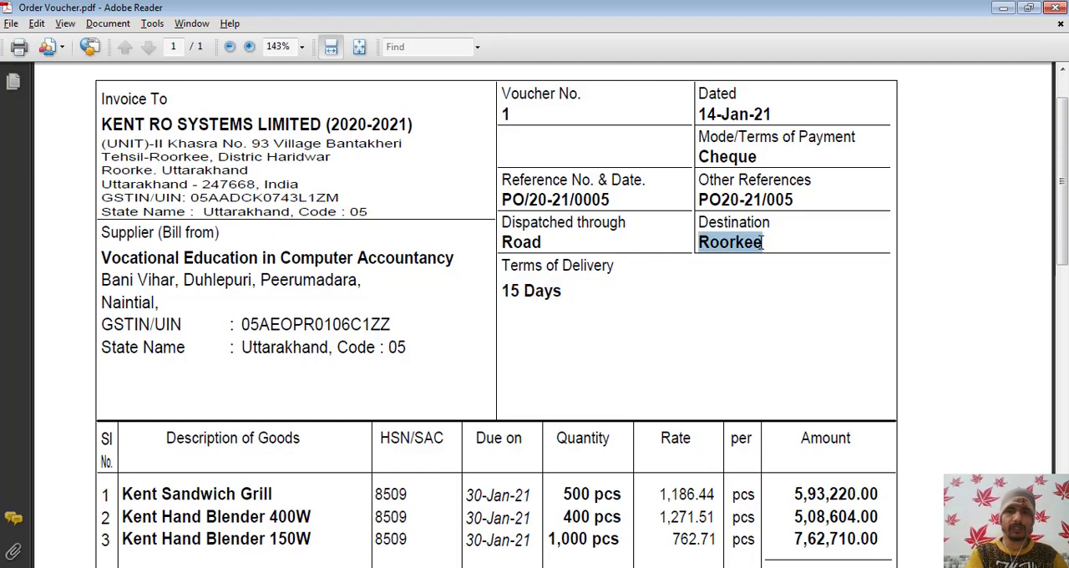
key(ctrl+c)
key(alt+Tab)
key(ctrl+alt+v)
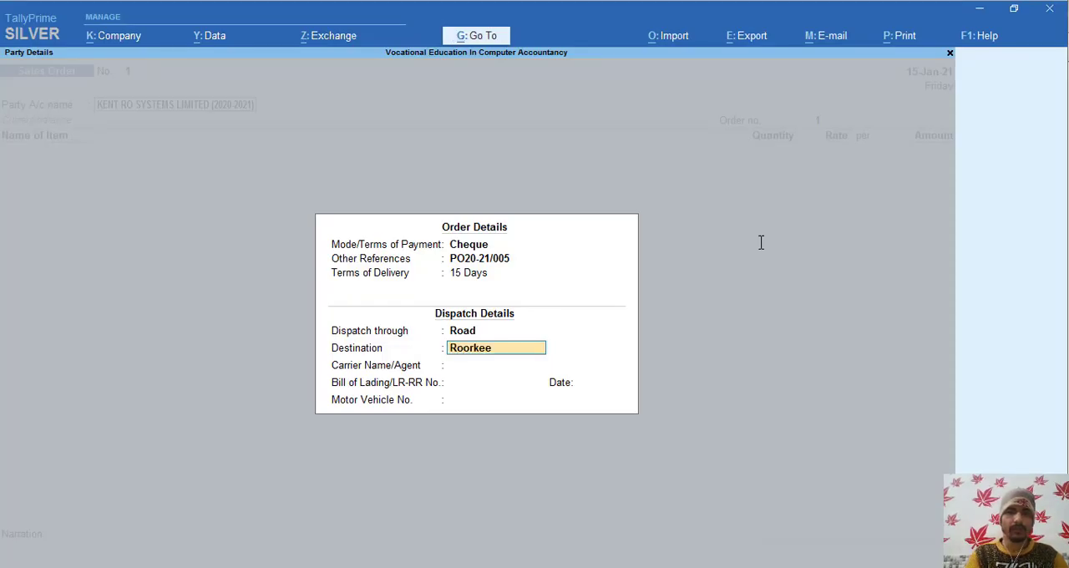
key(Return)
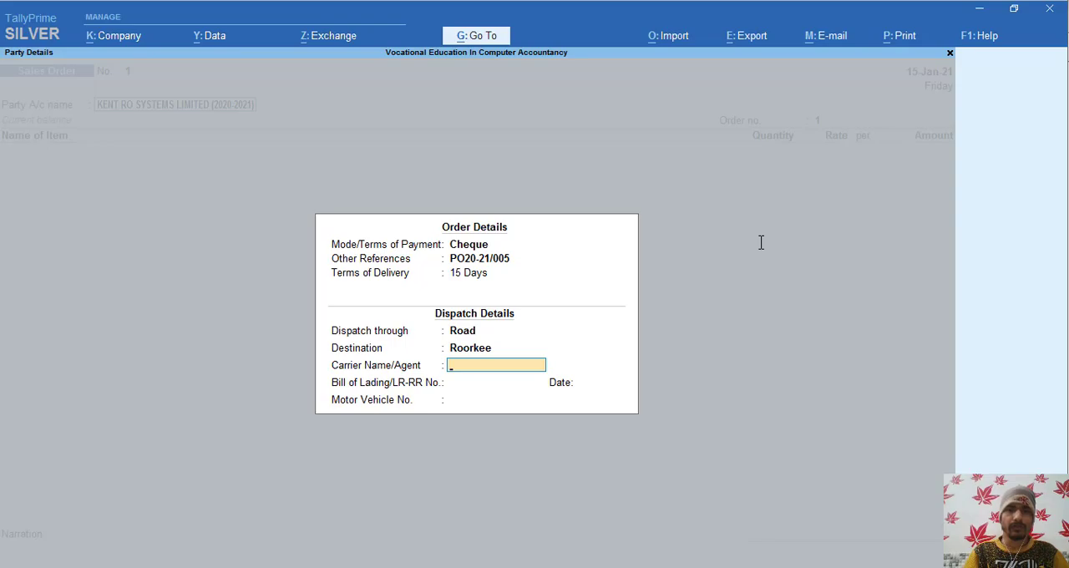
- Check Order Voucher.pdf for carrier information and leave the carrier name, bill of lading number and its date blank
key(alt+Tab)
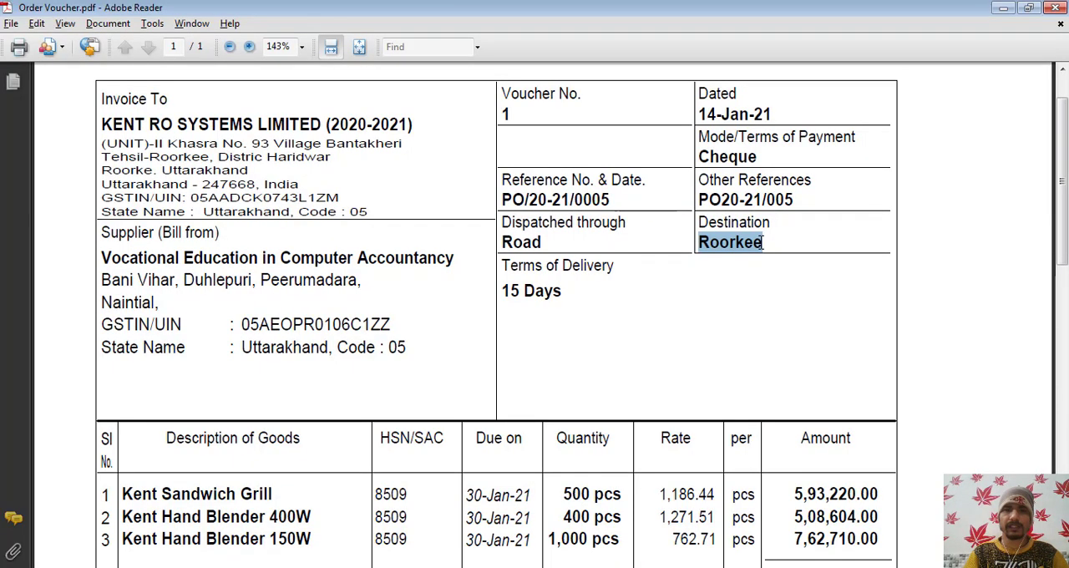
key(alt+Tab)
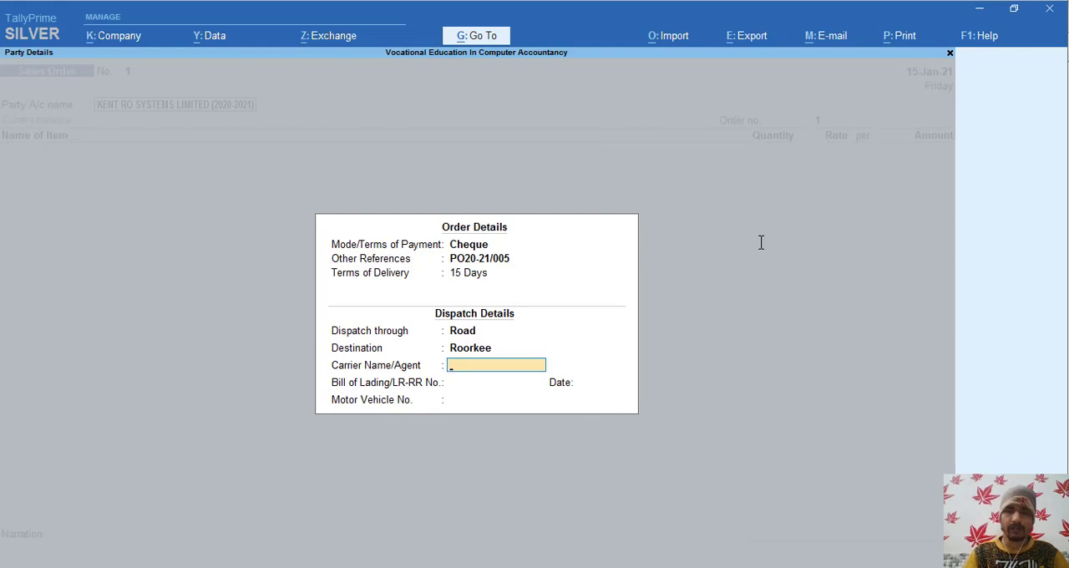
key(Return)
key(Return)
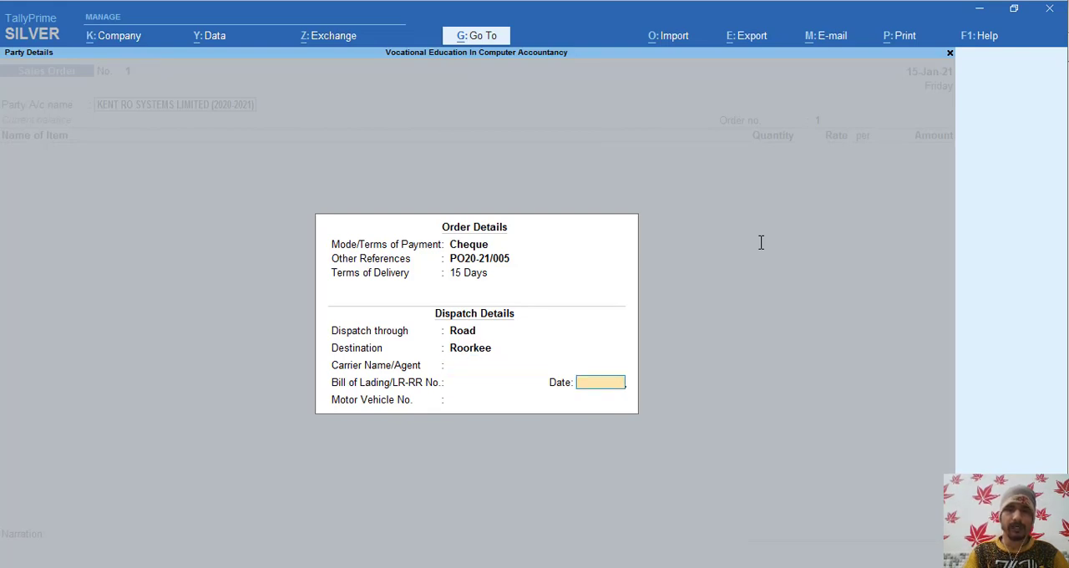
key(Return)
- Look through Order Voucher.pdf for remaining dispatch information, leave the motor vehicle number blank and accept the party details
key(alt+Tab)
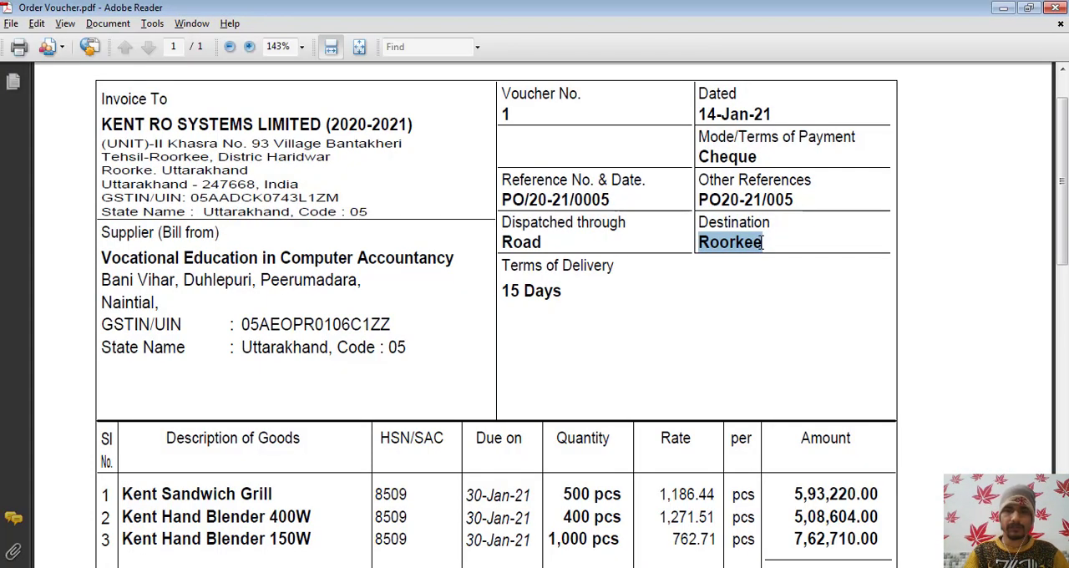
key(Down)
key(Down)
key(Down)
key(Down)
key(Down)
key(Down)
key(Down)
key(Down)
key(Down)
key(Down)
key(Down)
key(Down)
key(Down)
key(Down)
key(Down)
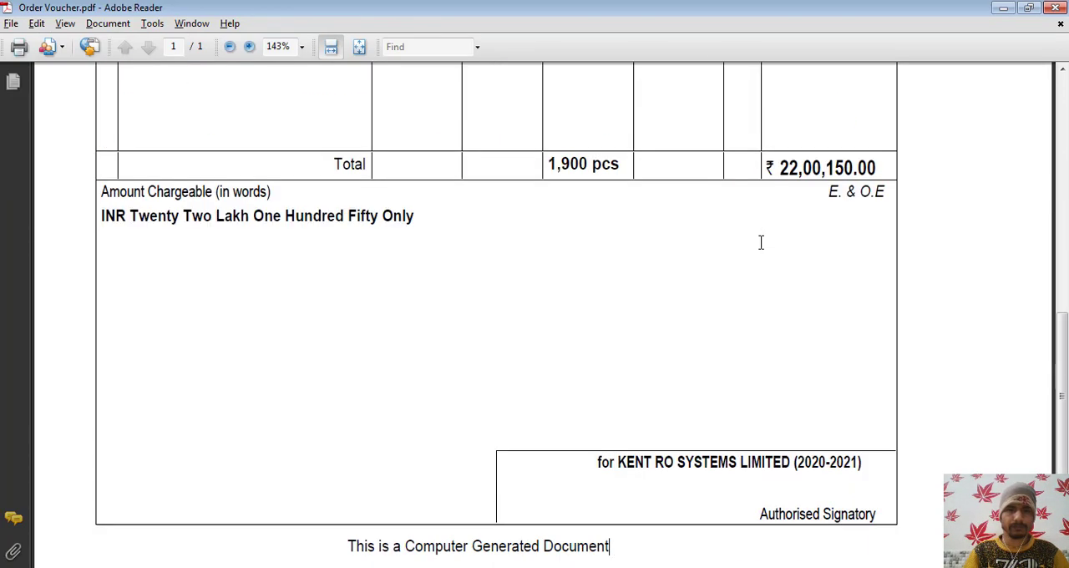
key(Up)
key(Up)
key(Up)
key(Up)
key(Up)
key(Up)
key(Up)
key(Up)
key(Up)
key(Up)
key(Up)
key(Up)
key(Up)
key(Up)
key(Up)
key(Up)
key(Up)
key(Up)
key(Up)
key(Up)
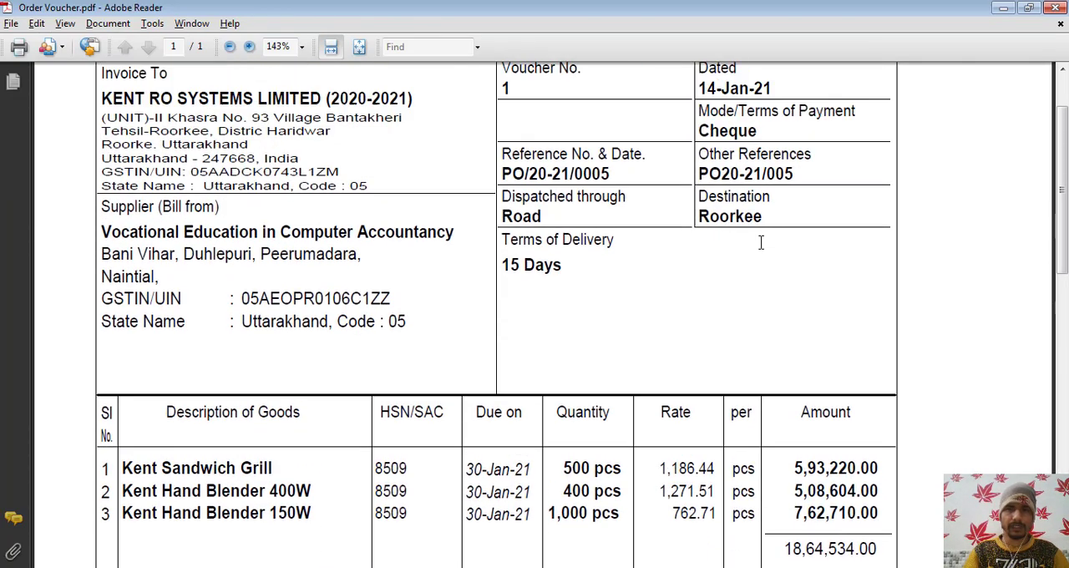
key(alt+Tab)
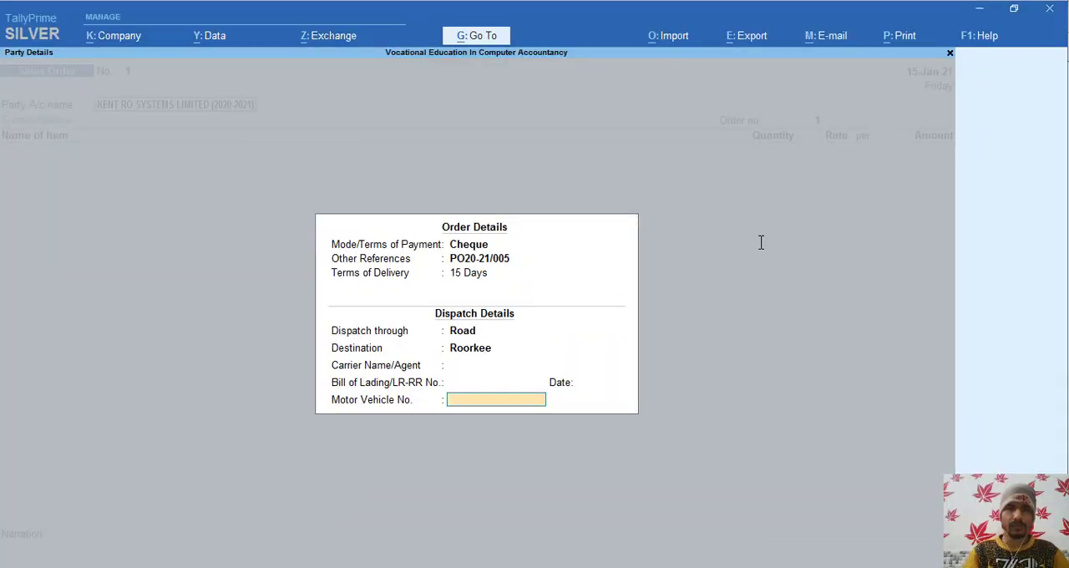
key(Escape)
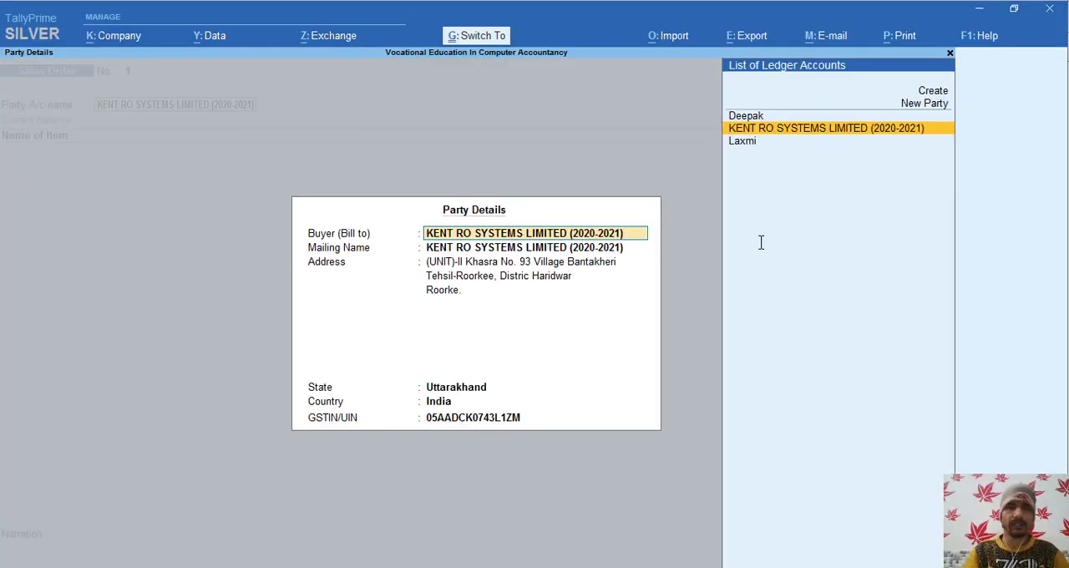
key(ctrl+a)
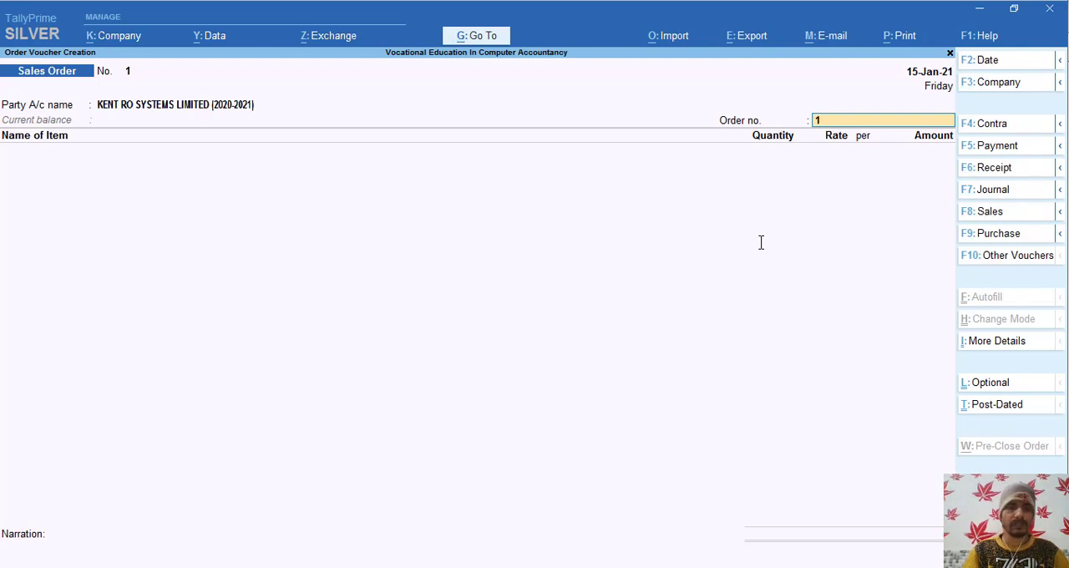
- Replace the default Order no. with the company's own sales order number
text(SO)
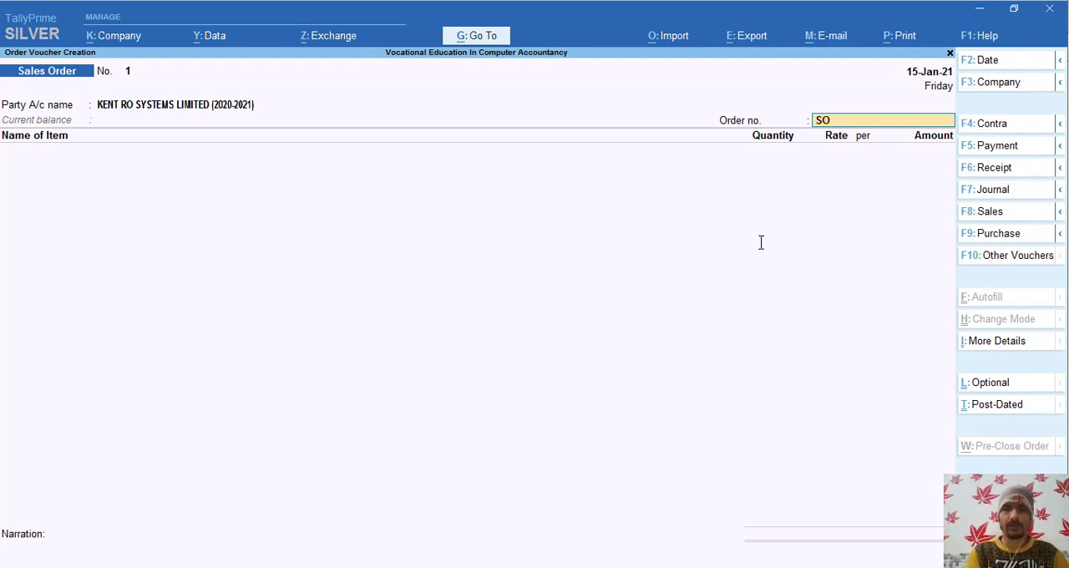
text(/2)
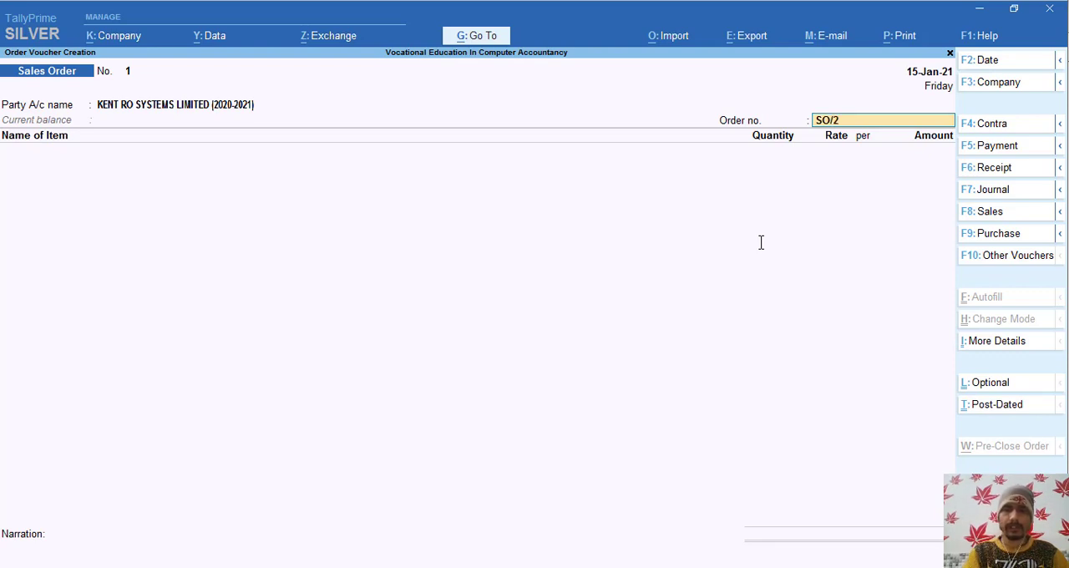
text(0-21)
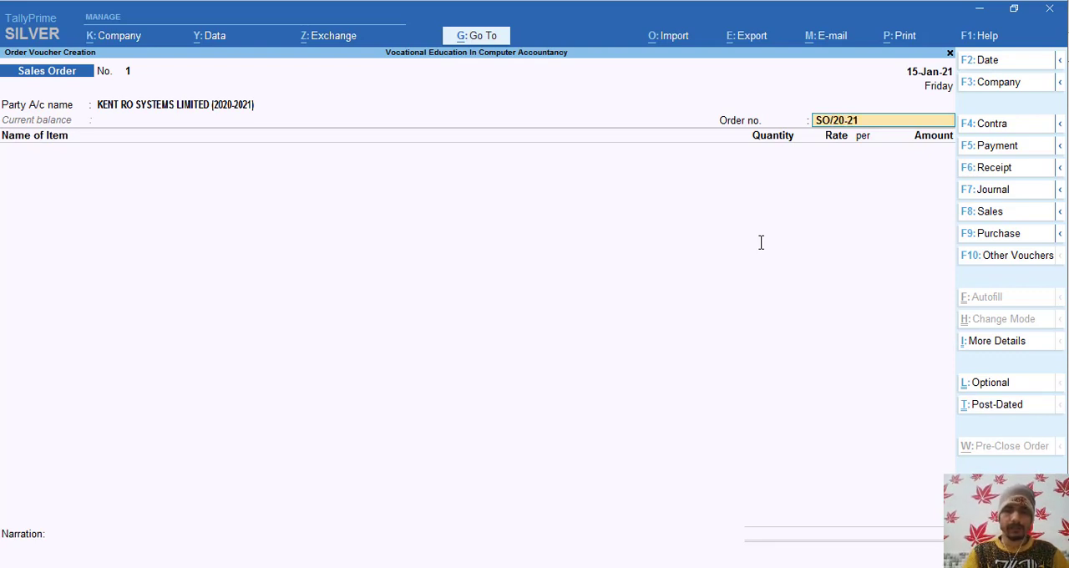
text(/0)
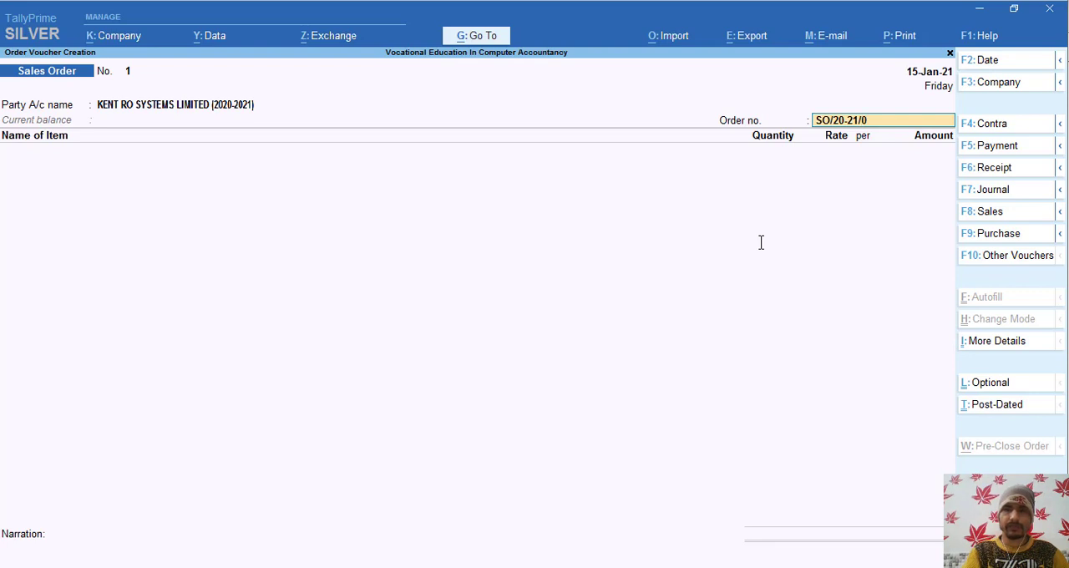
text(010)
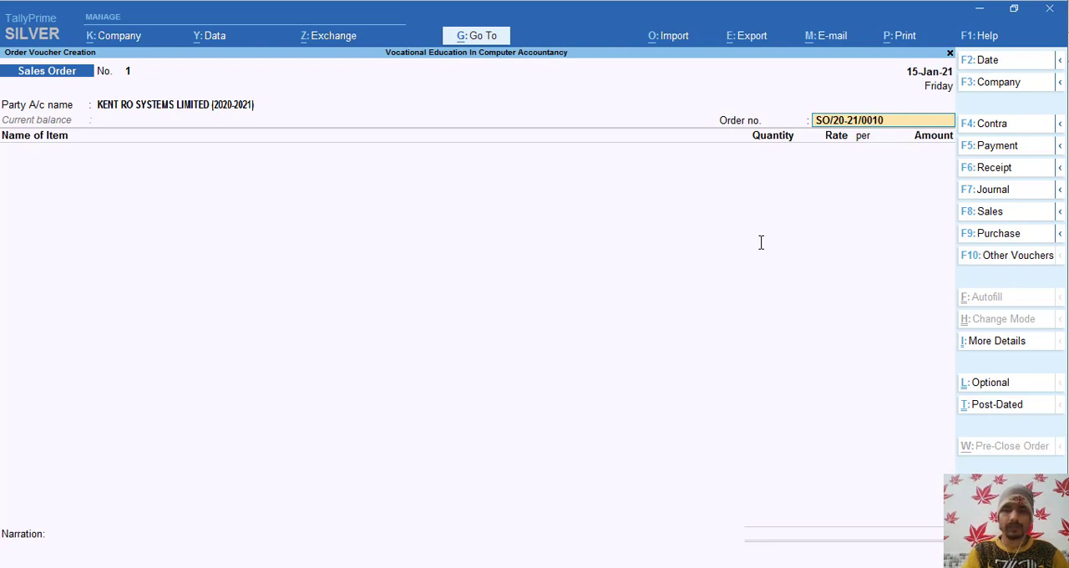
text(8)
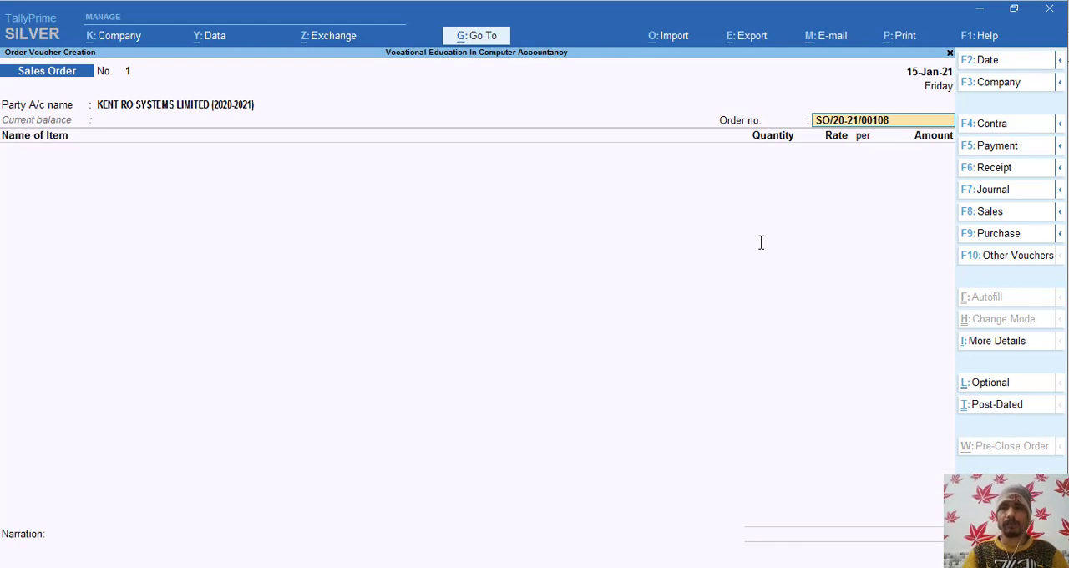
key(Return)
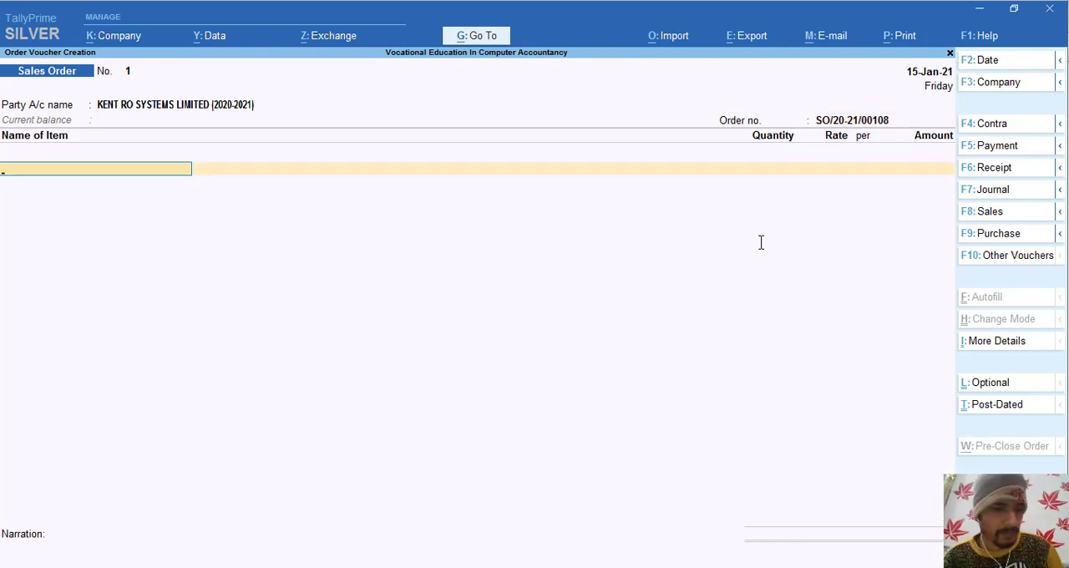
- Start a new stock item under Primary, copying its name, Kent Sandwich Grill, from Order Voucher.pdf
key(alt+Tab)
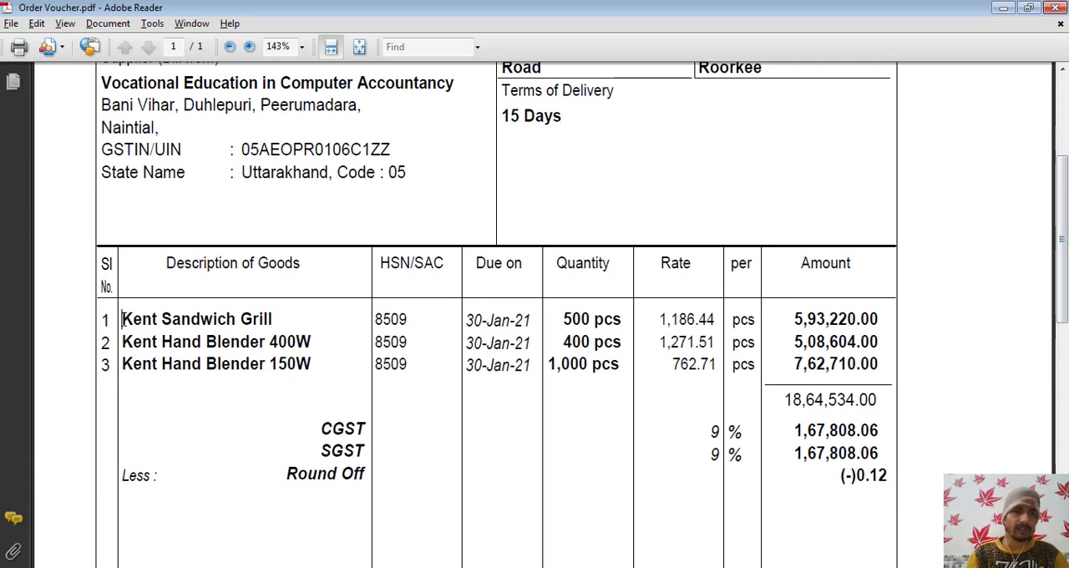
drag(123, 319, 268, 318)
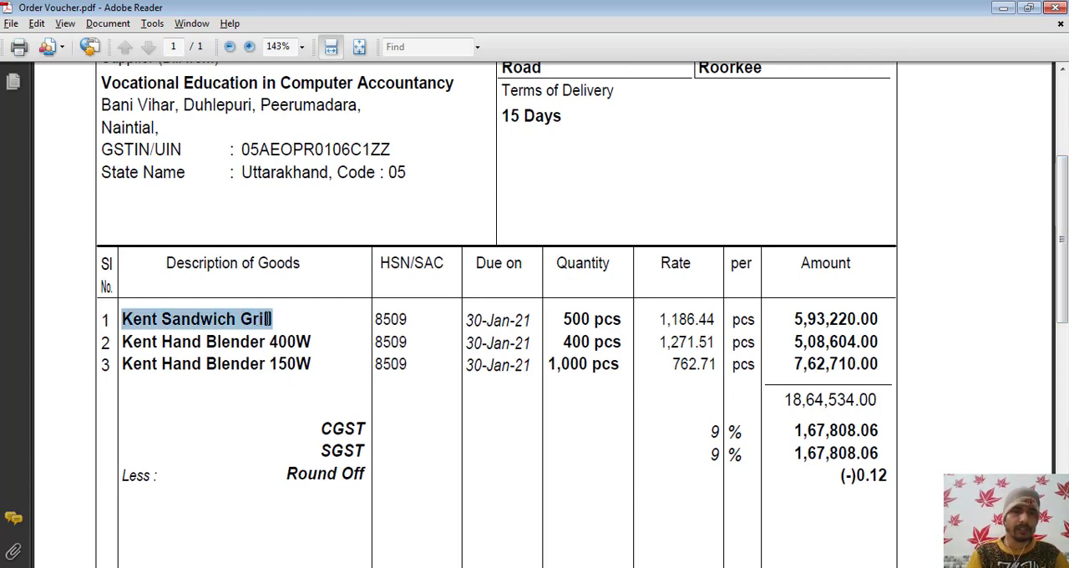
key(alt+Tab)
key(alt)
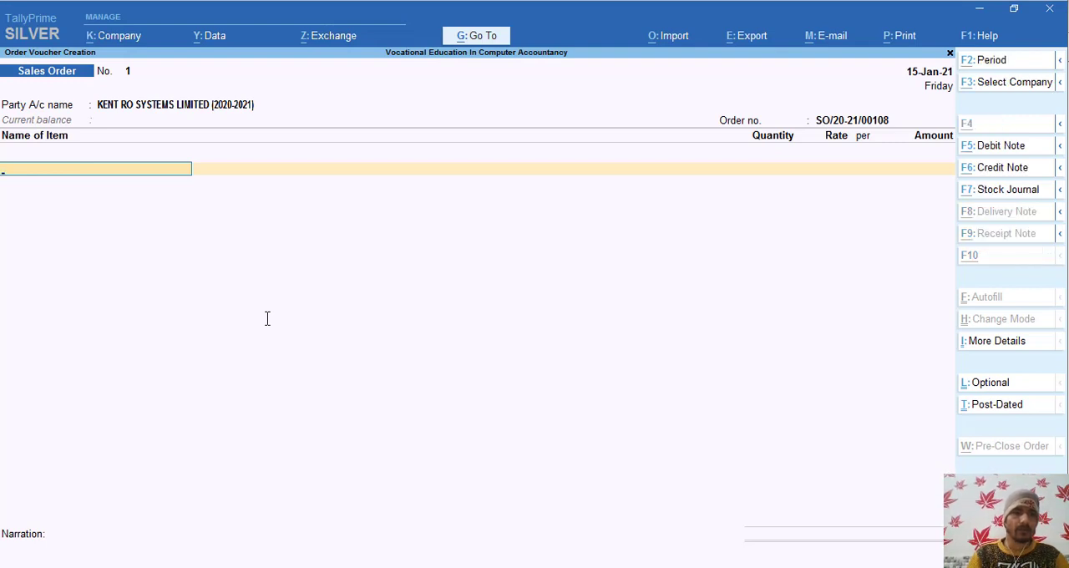
key(alt+c)
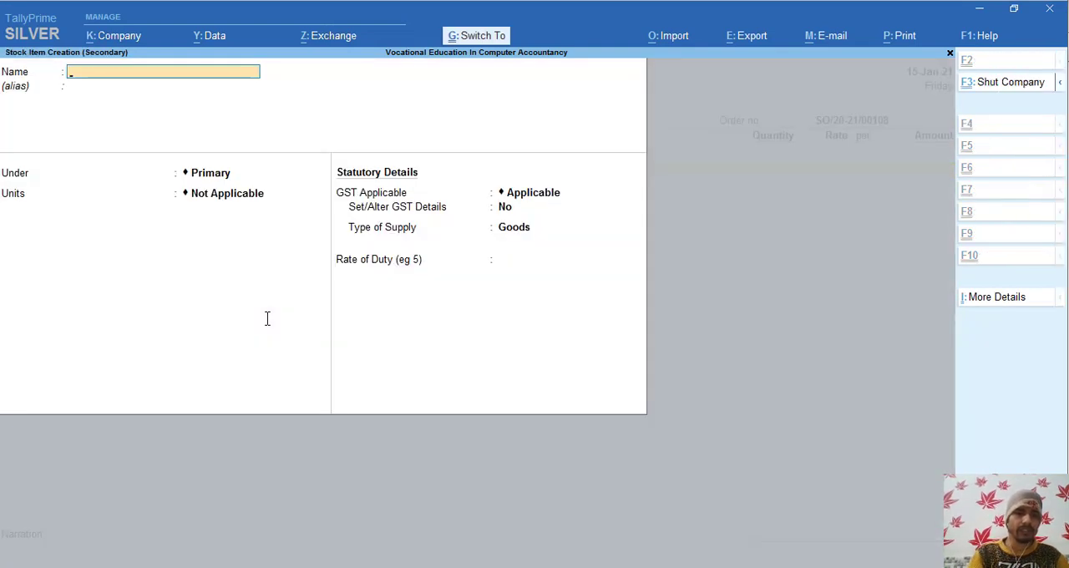
key(ctrl+alt+v)
key(Return)
key(Return)
key(Return)
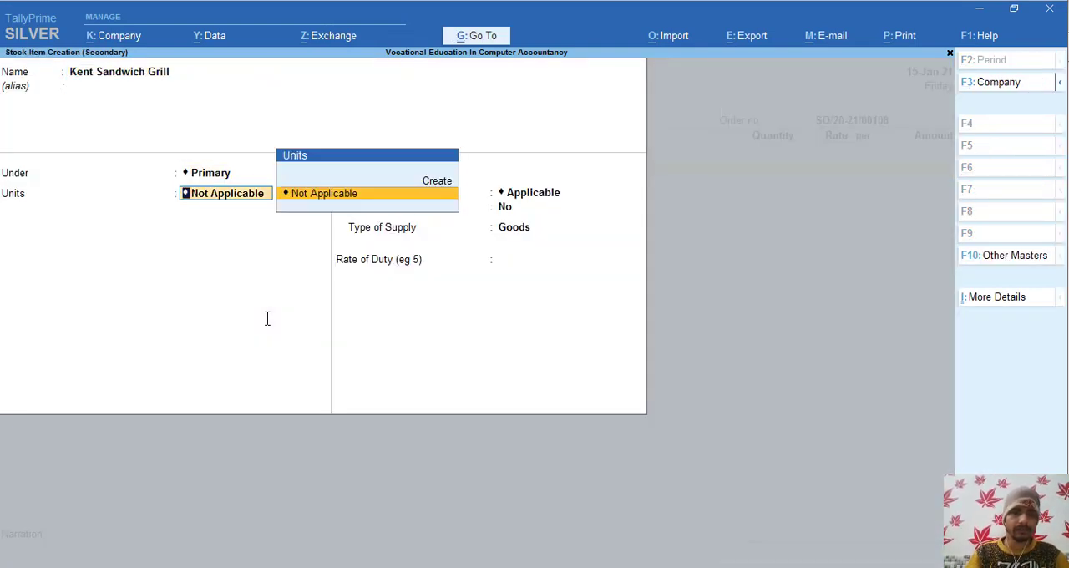
- Create the simple unit Pcs for the stock item, with formal name Pieces, UQC PCS-PIECES and 0 decimal places
key(alt+c)
text(Pcs)
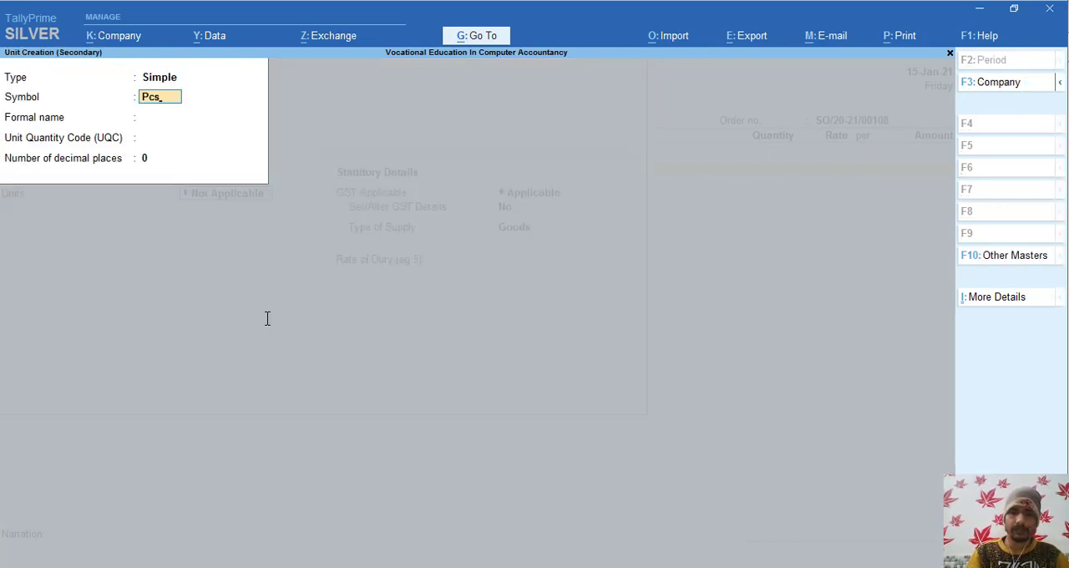
key(Return)
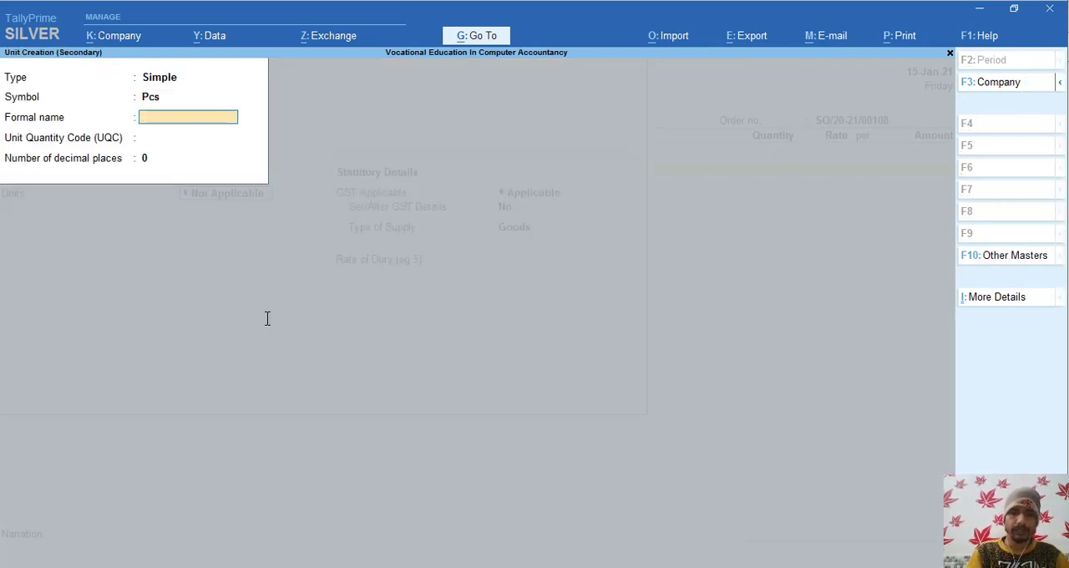
text(Pi)
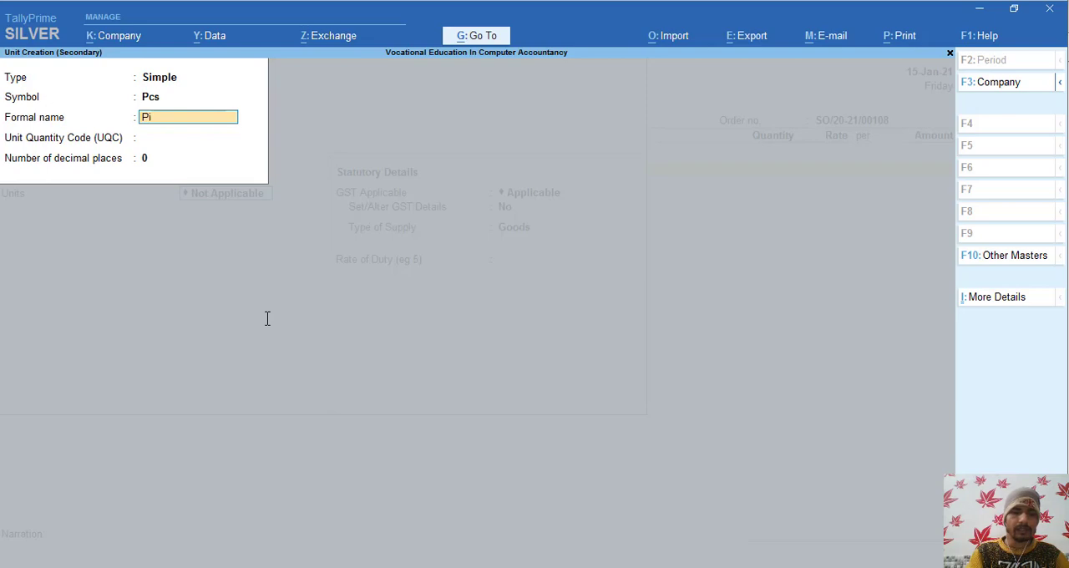
text(eces)
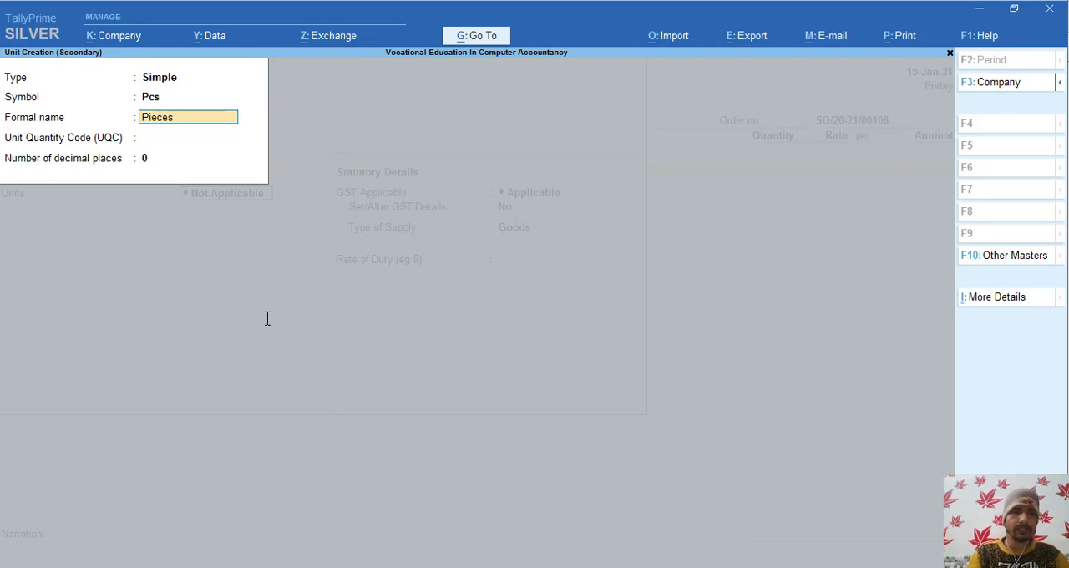
key(Return)
text(pi)
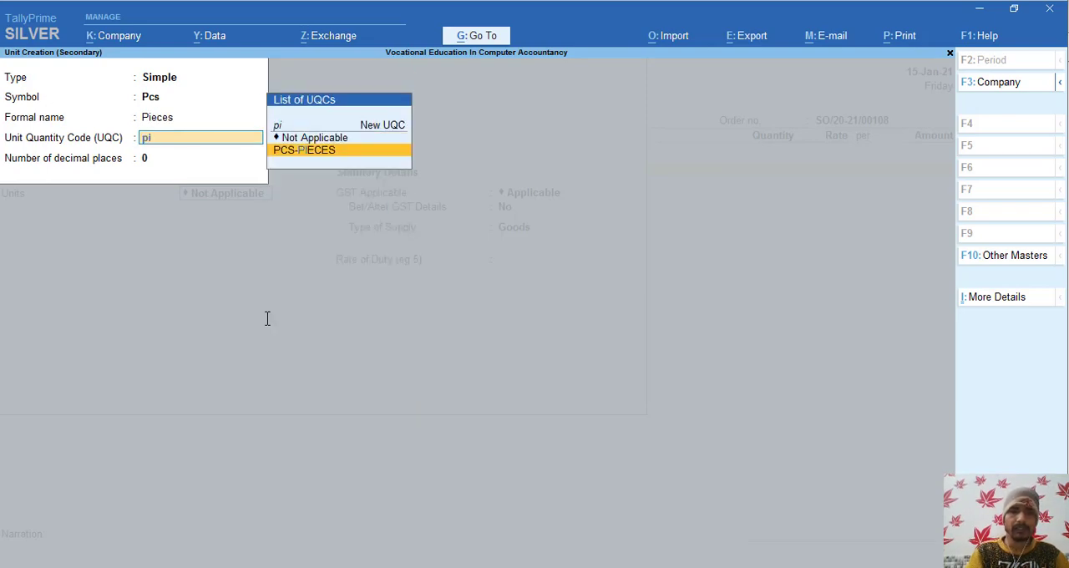
key(Return)
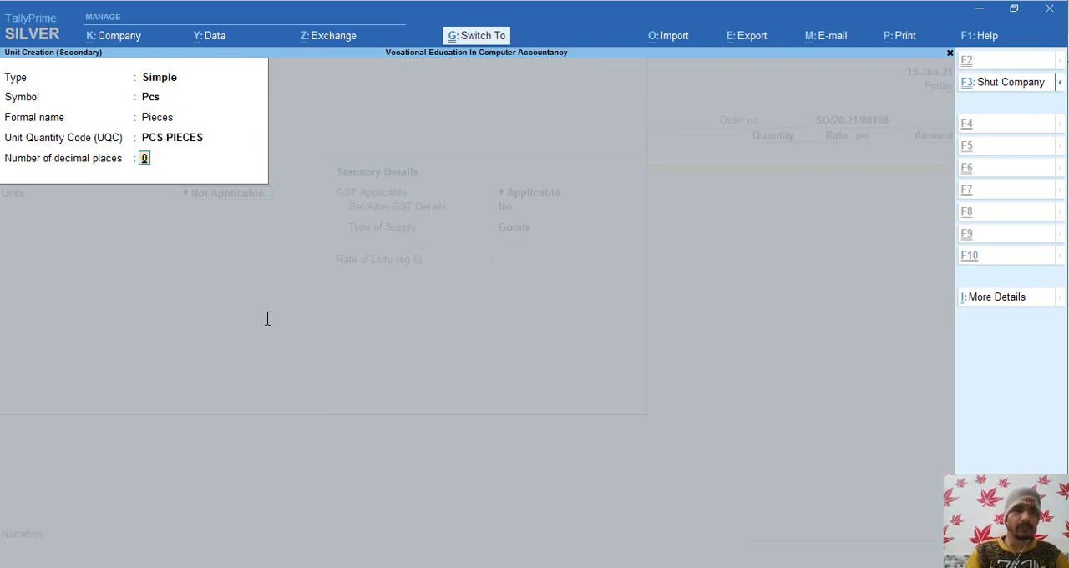
key(ctrl+a)
- Accept the new unit and enable GST details for Kent Sandwich Grill, entering HSN/SAC 8509 from Order Voucher.pdf
key(Return)
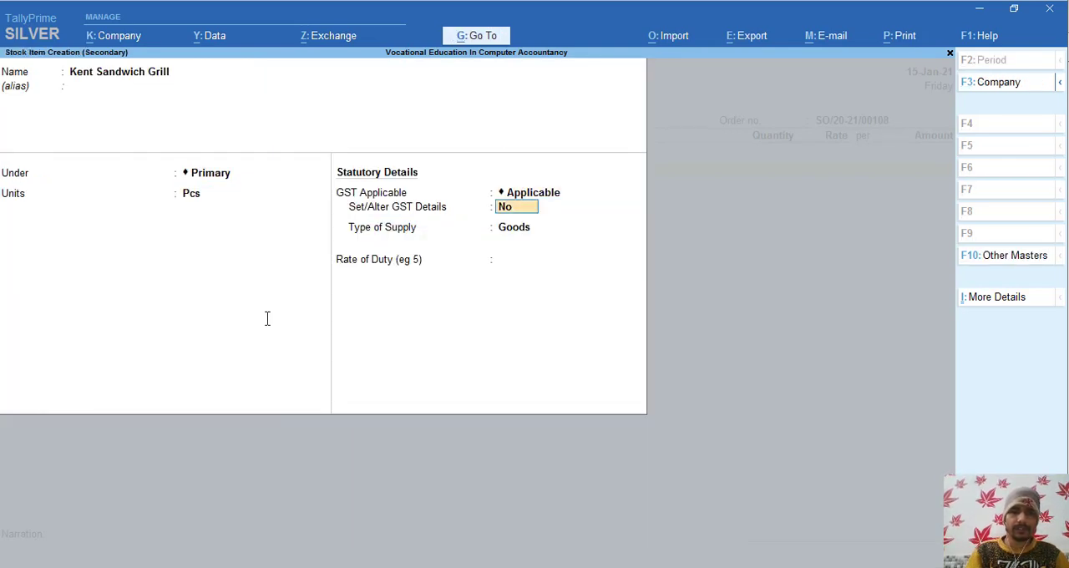
text(y)
key(Return)
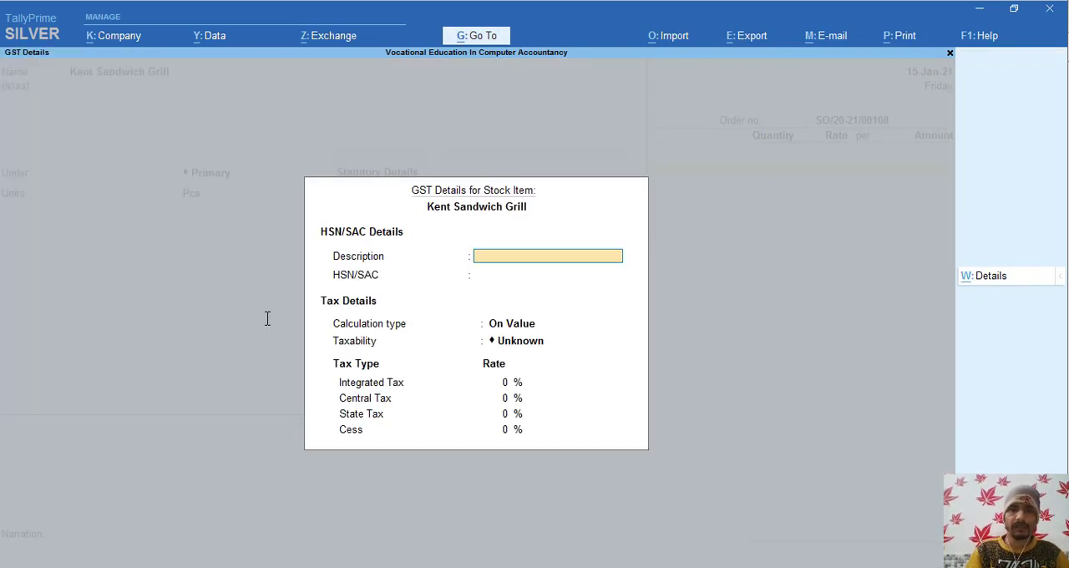
key(alt+Tab)
key(alt+Tab)
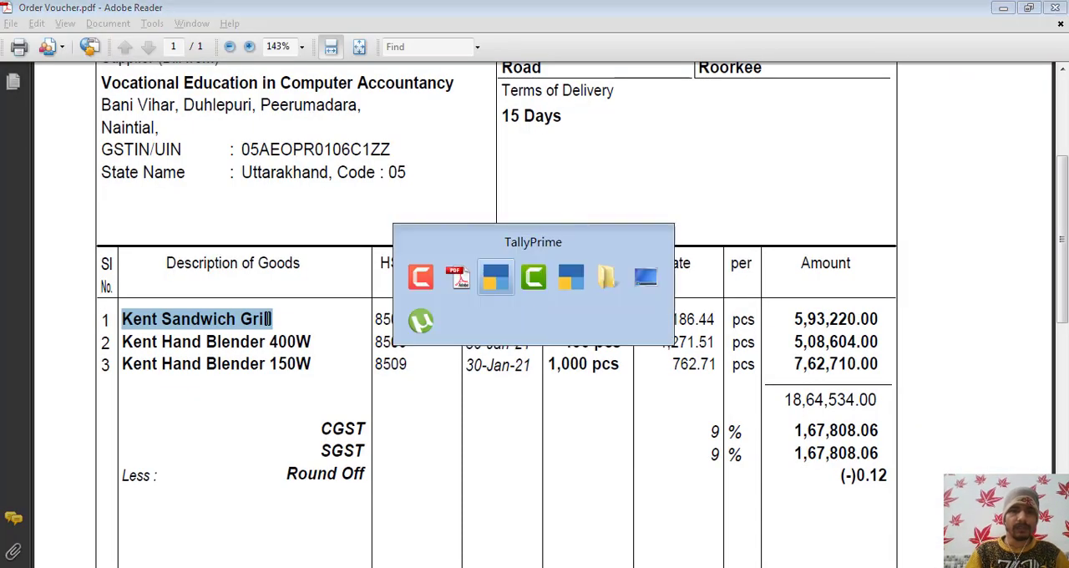
key(Return)
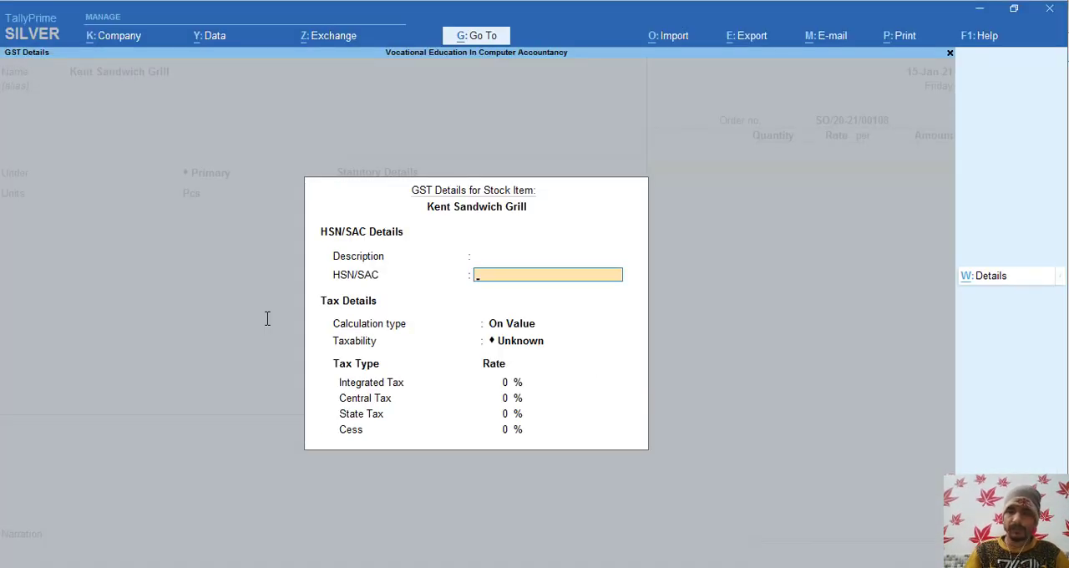
text(8509)
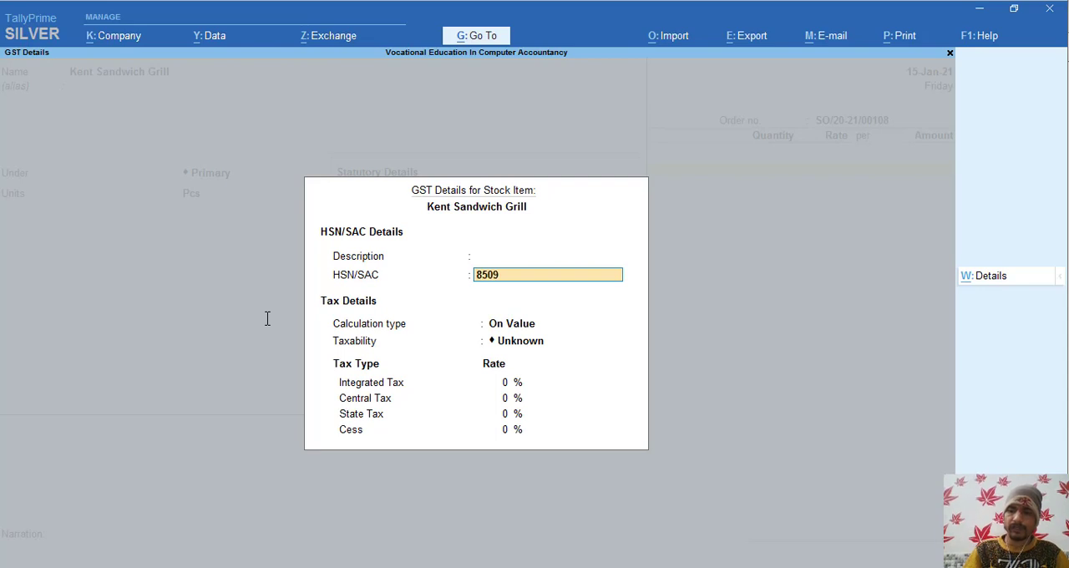
key(Return)
- Make the stock item Taxable with 18% integrated tax and save it with the rate of duty left blank
key(Return)
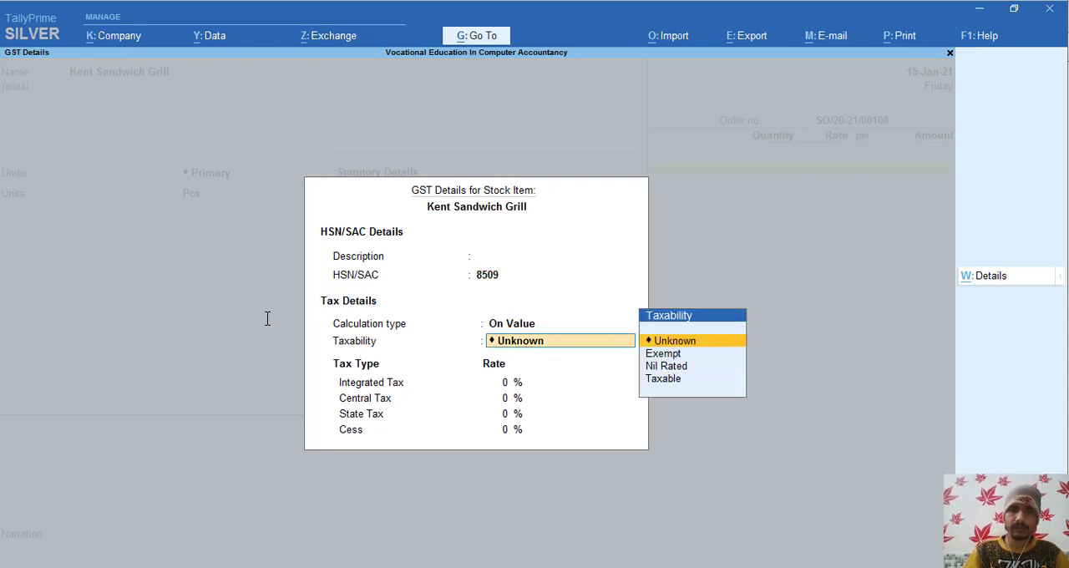
key(Down)
key(Down)
key(Down)
key(Return)
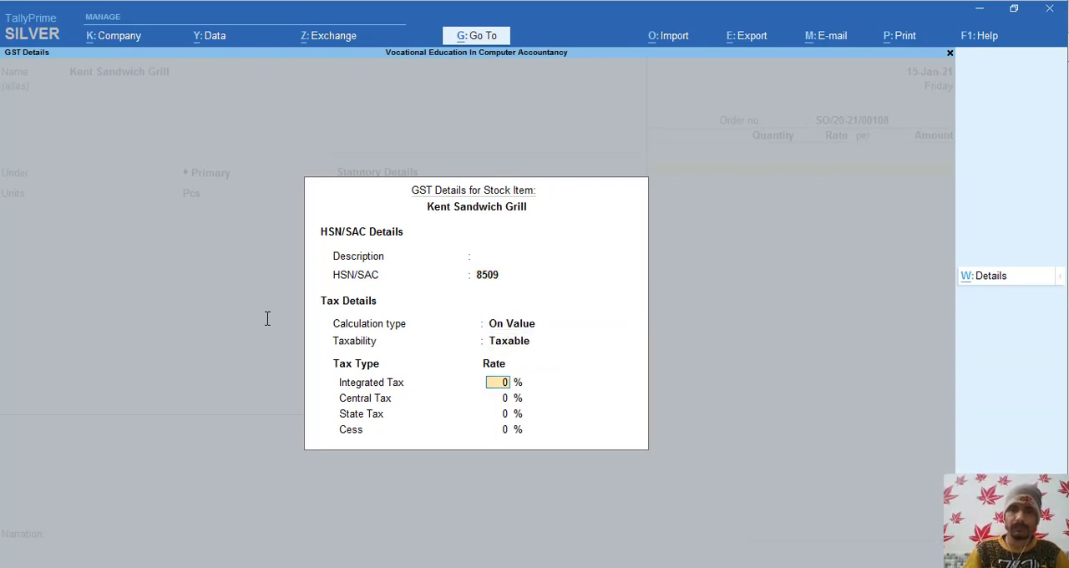
text(18)
key(Return)
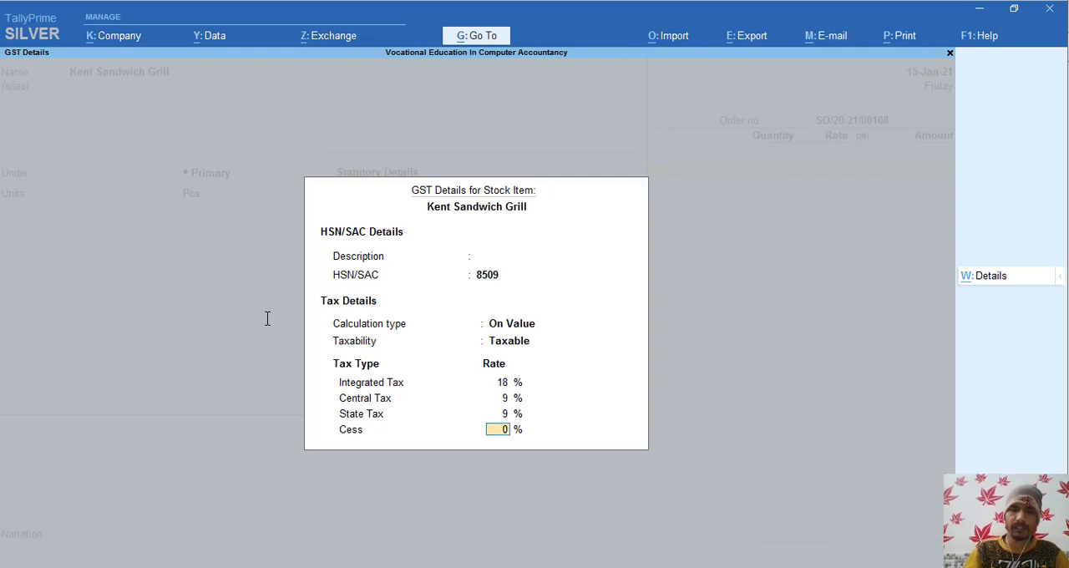
key(Return)
key(Return)
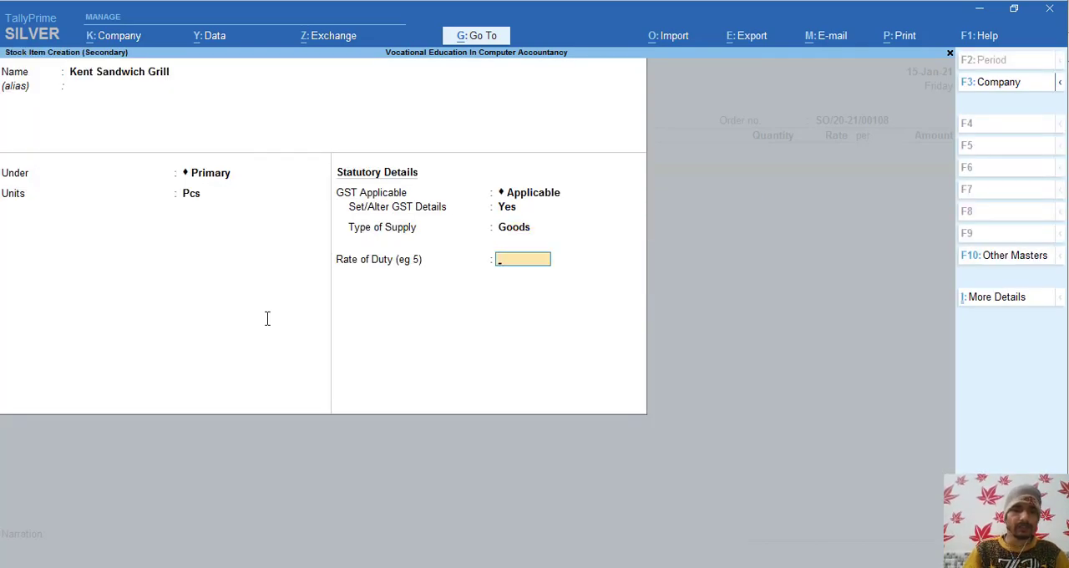
key(ctrl+a)
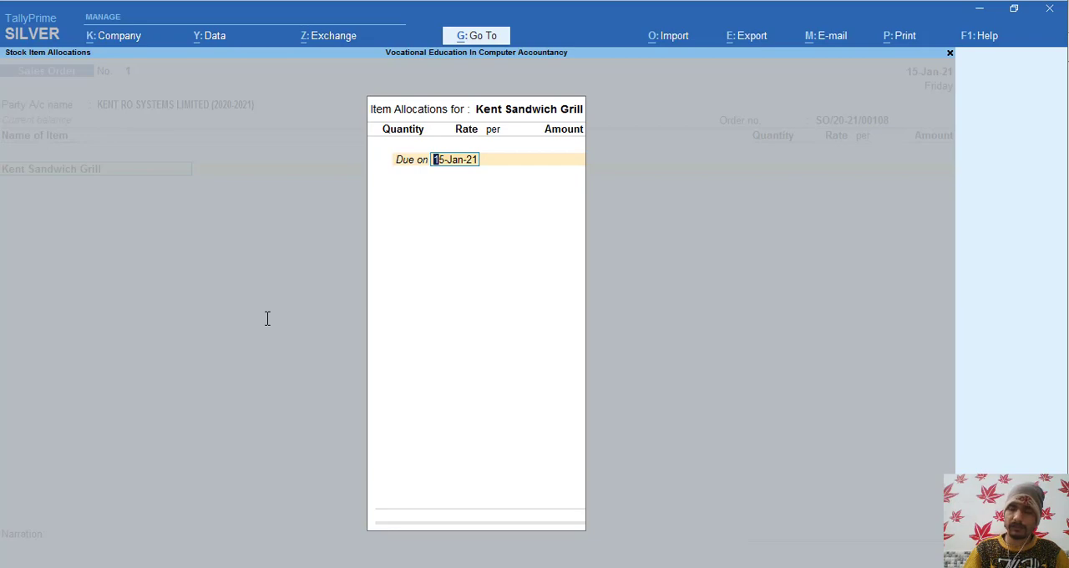
- Consult Order Voucher.pdf and set the due date for Kent Sandwich Grill to 30-Jan-21
key(alt+Tab)
key(alt+Tab)
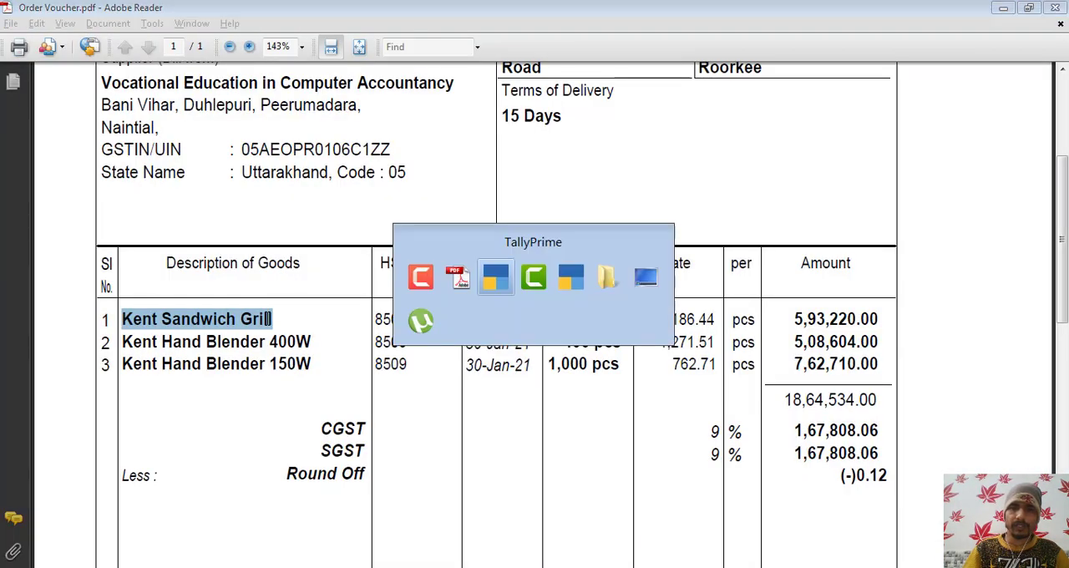
text(30)
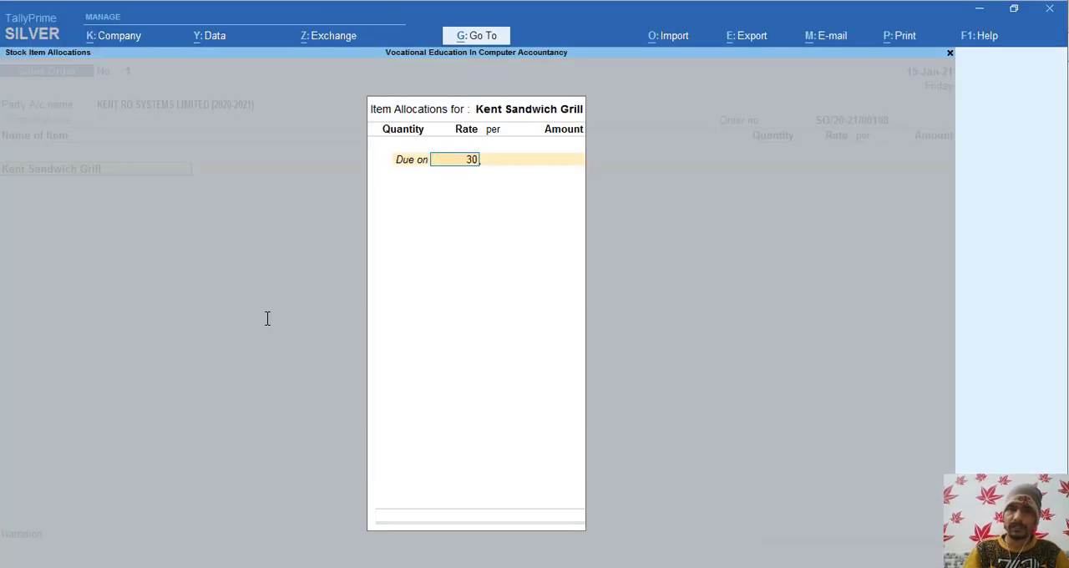
text(-1-)
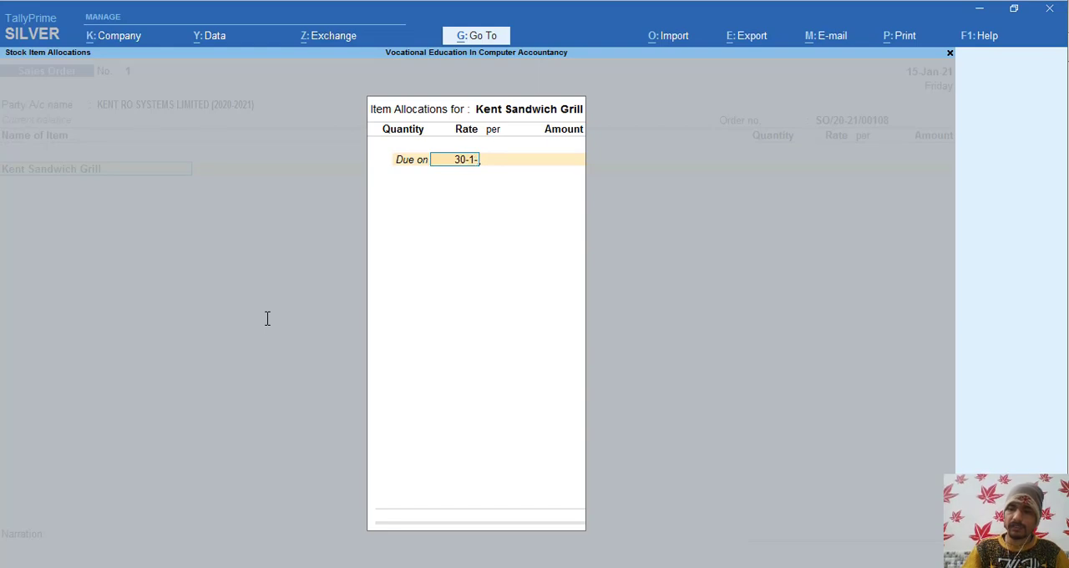
text(21)
key(Return)
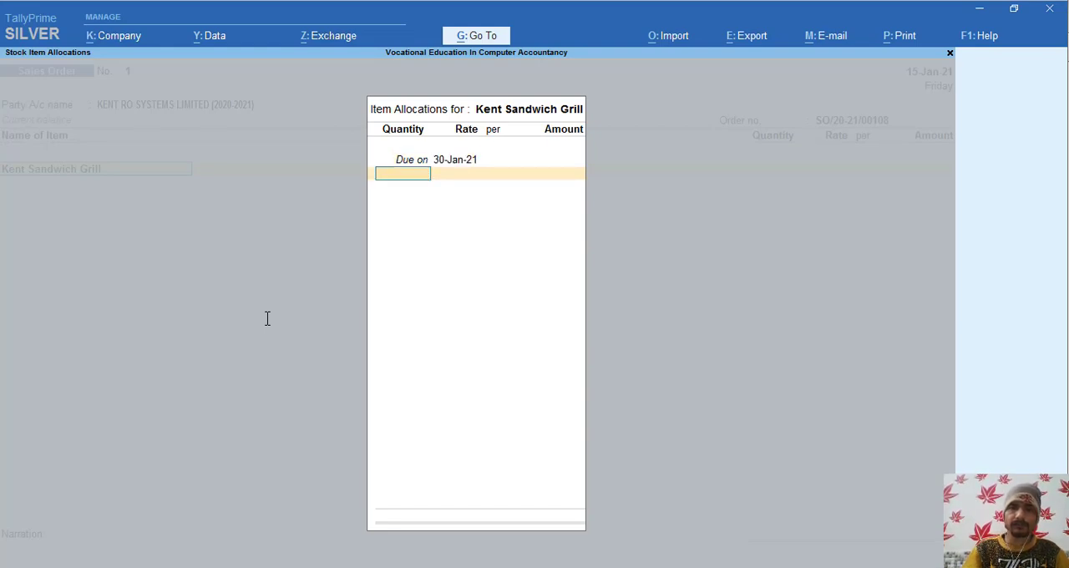
- Check the ordered quantity in Order Voucher.pdf and enter 500 Pcs for Kent Sandwich Grill
key(alt+Tab)
key(alt+Tab)
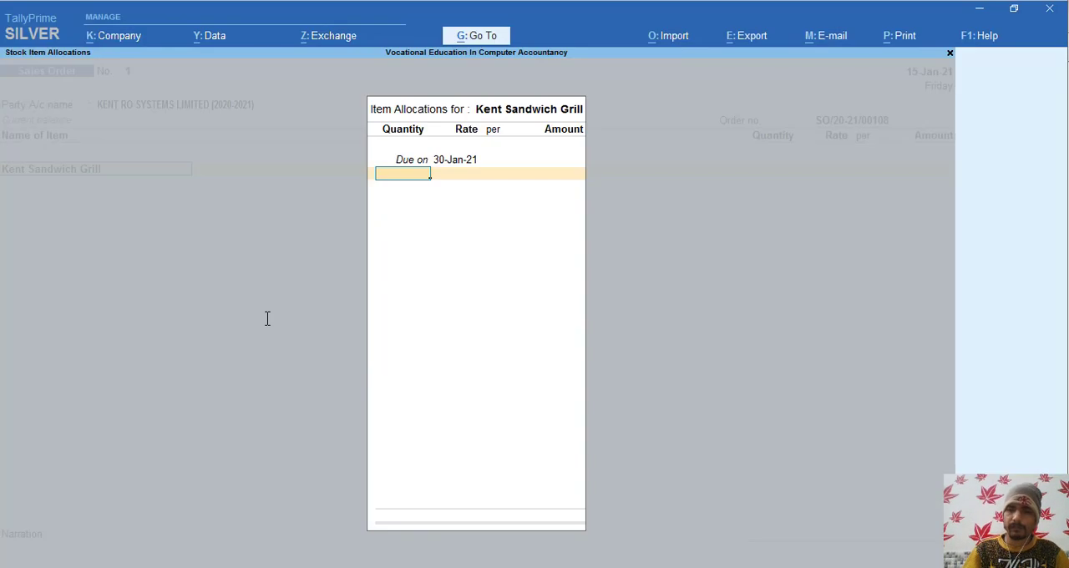
text(500)
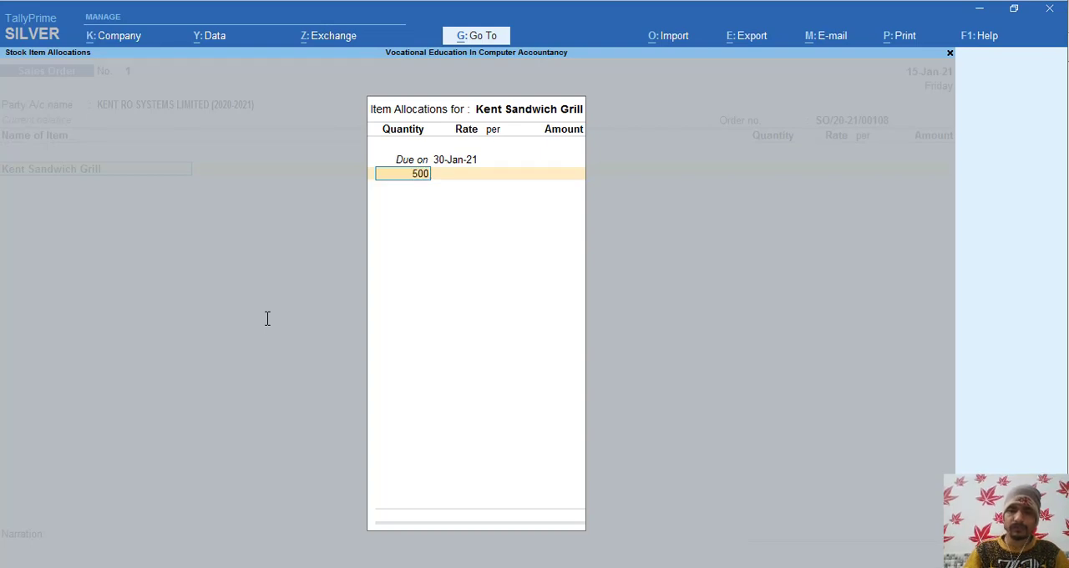
key(Return)
key(Return)
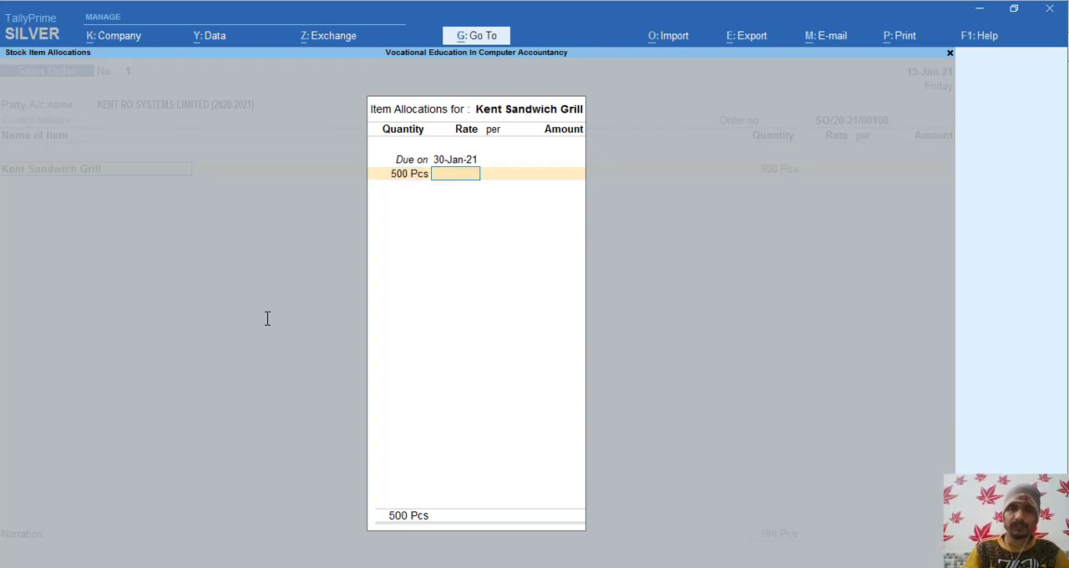
- Enter the rate 1,186.44 per Pcs from Order Voucher.pdf and accept the item allocation for Kent Sandwich Grill
key(alt+Tab)
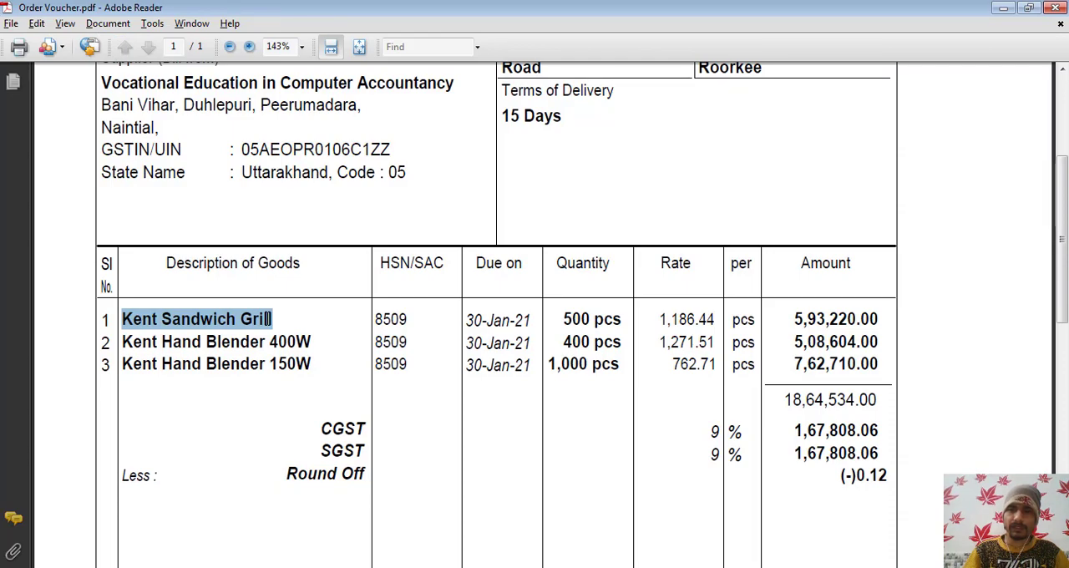
key(alt+Tab)
text(1186)
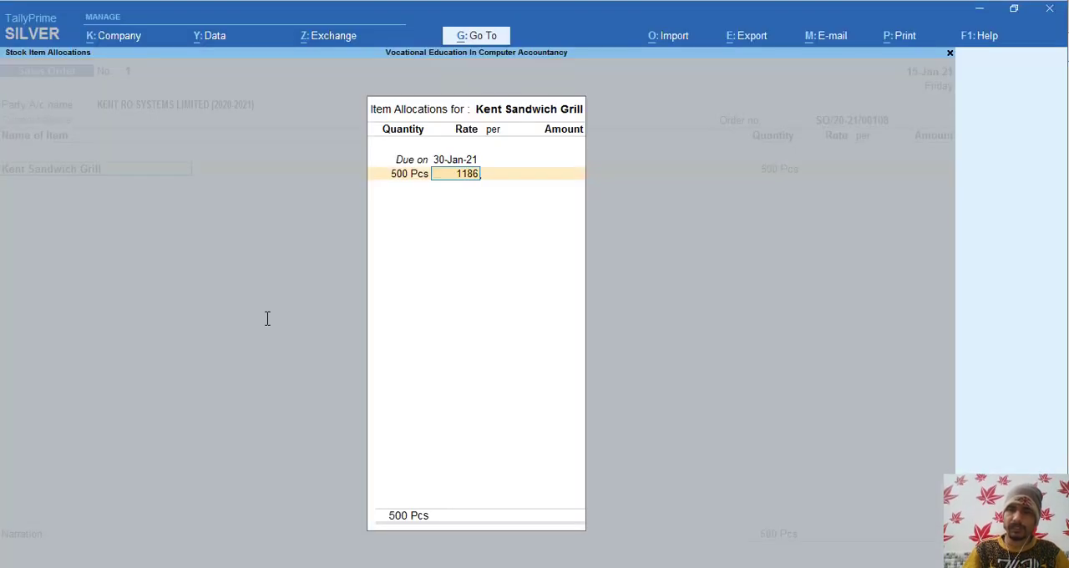
key(alt+Tab)
key(alt+Tab)
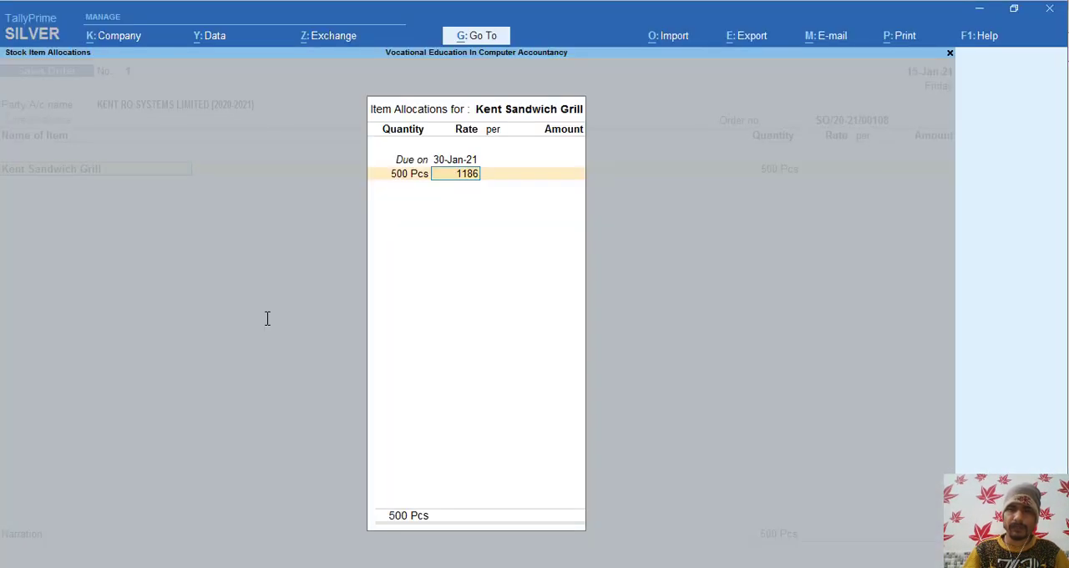
text(.44)
key(Return)
key(Return)
key(Return)
key(Return)
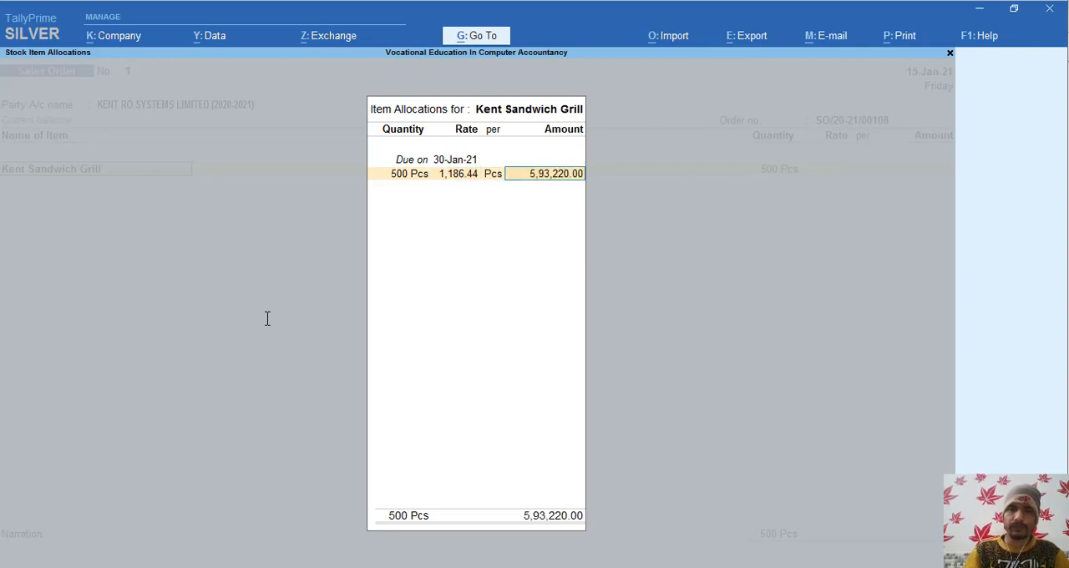
key(Return)
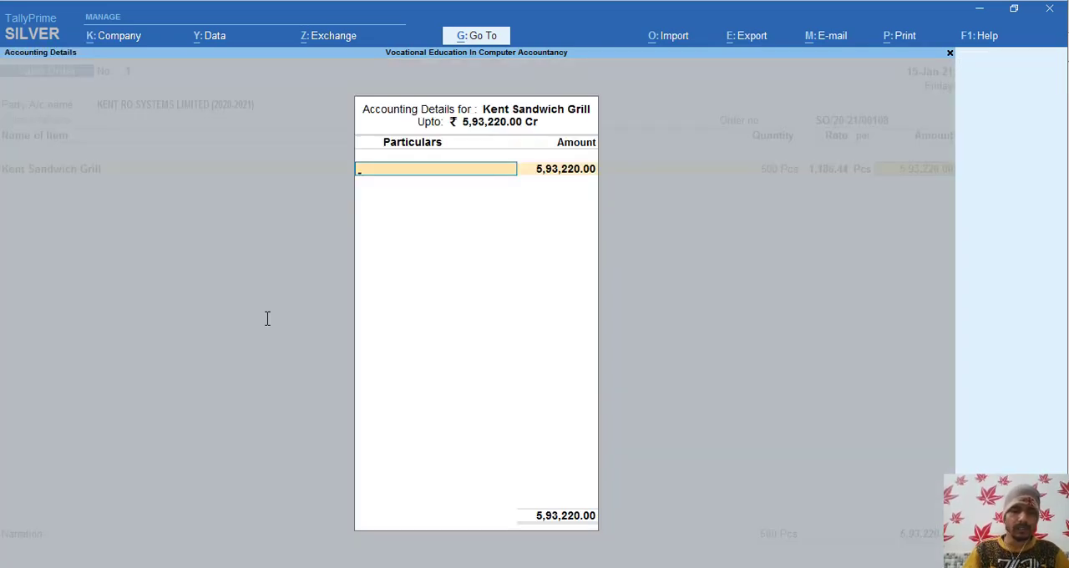
- Start a new ledger named Sale Uk@18 under Sales Accounts for the item's accounting details
key(alt+c)
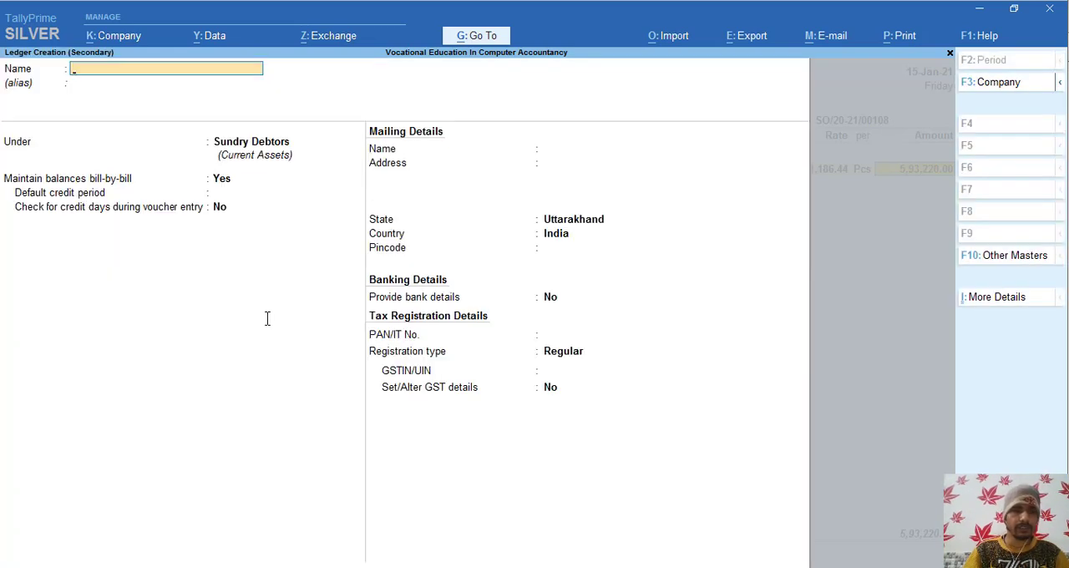
text(Sale)
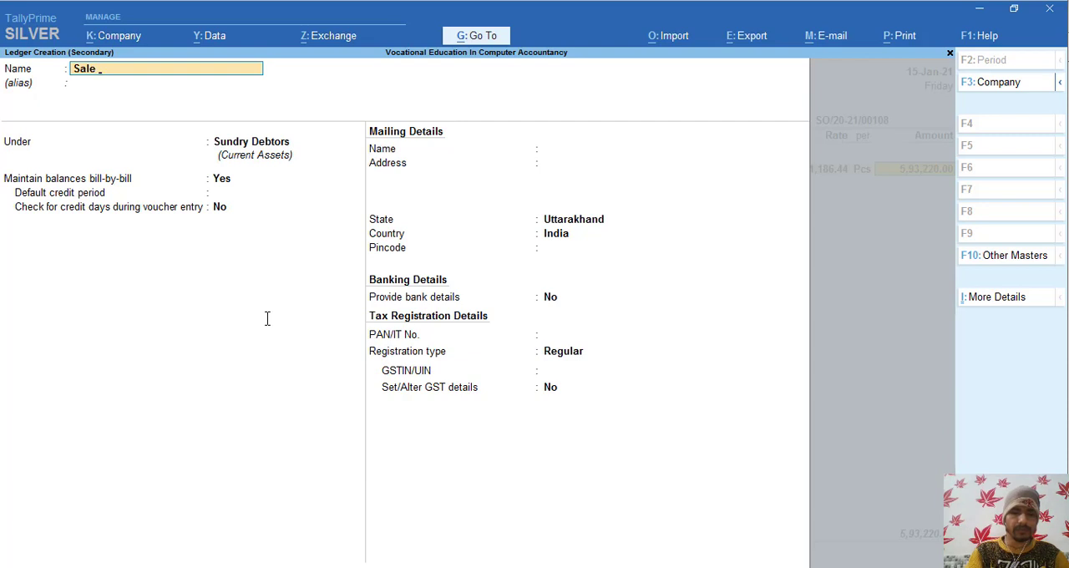
text( Uk@)
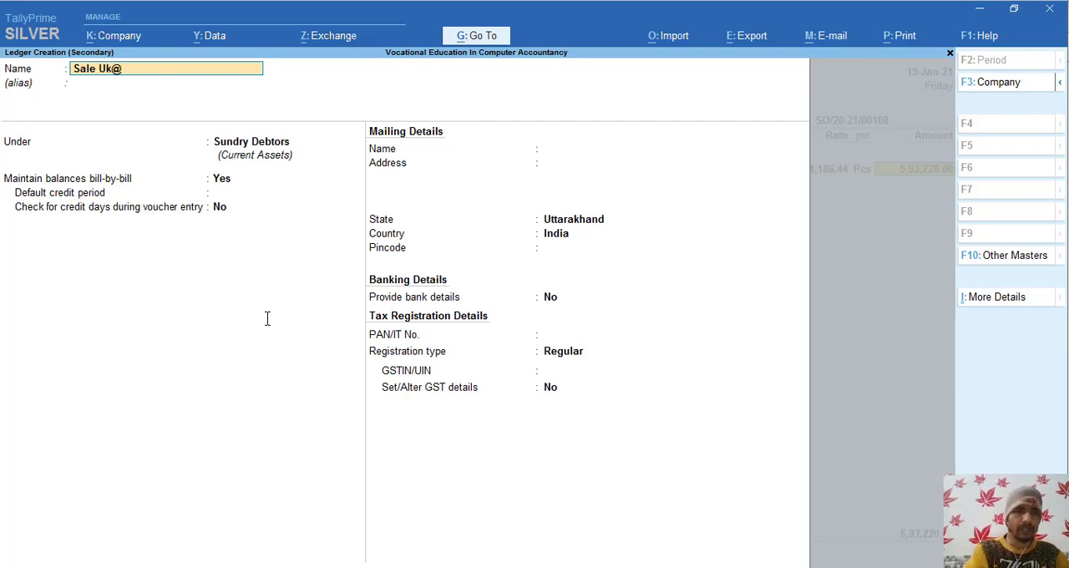
text(18)
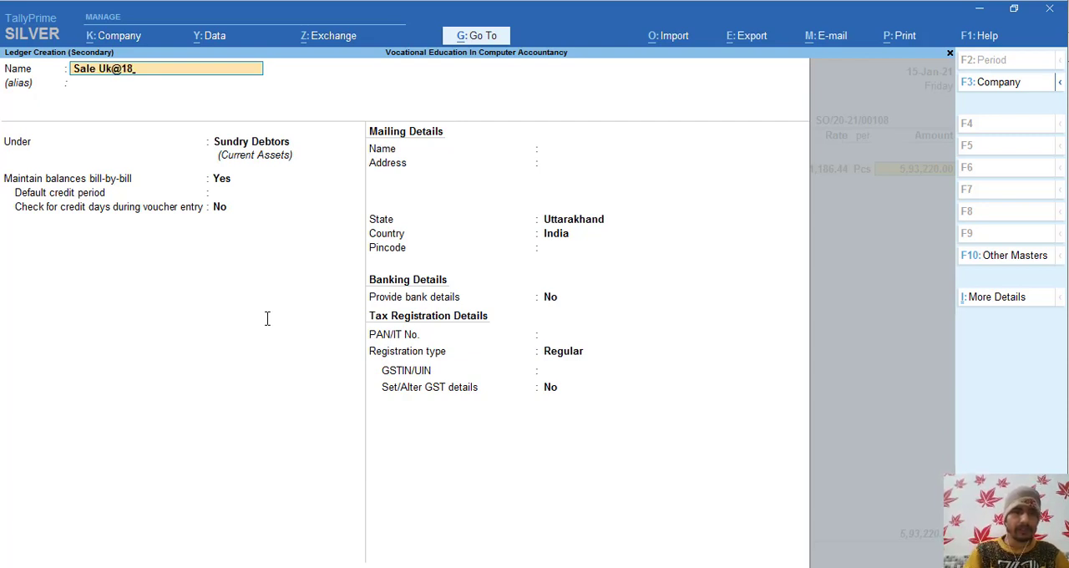
key(Return)
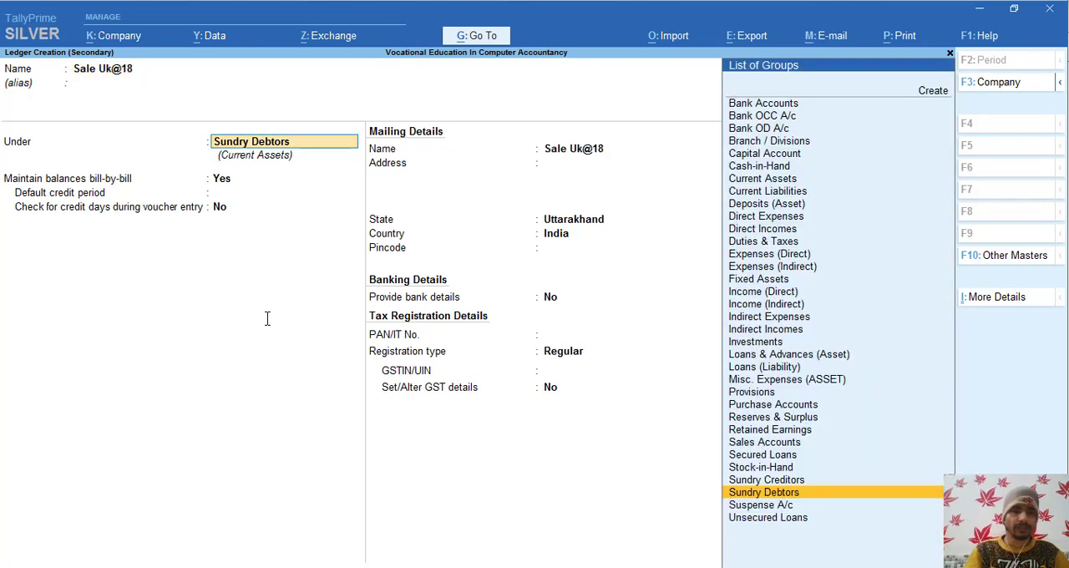
text(Sa)
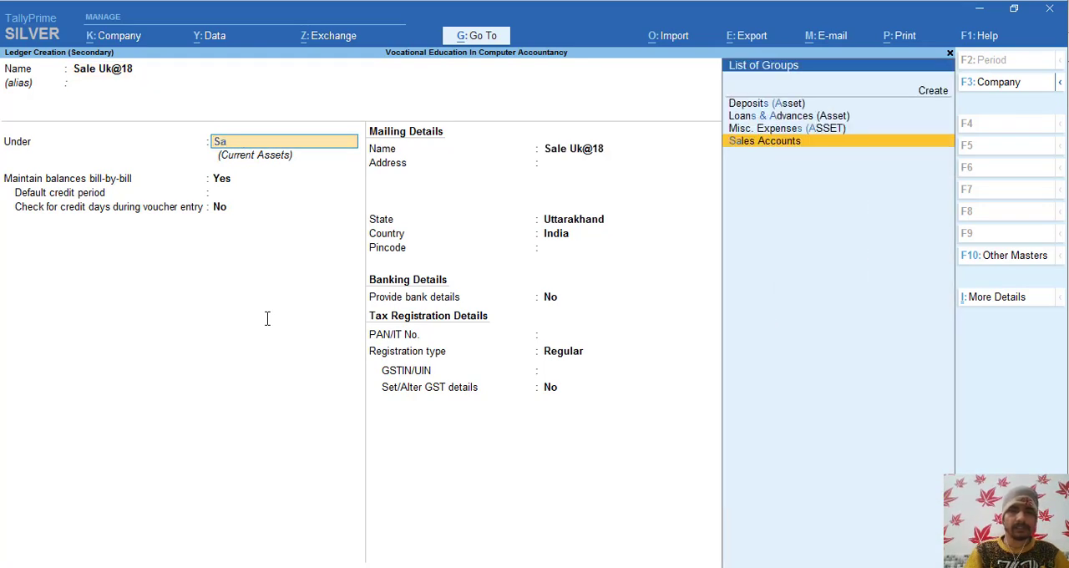
text(l)
key(Return)
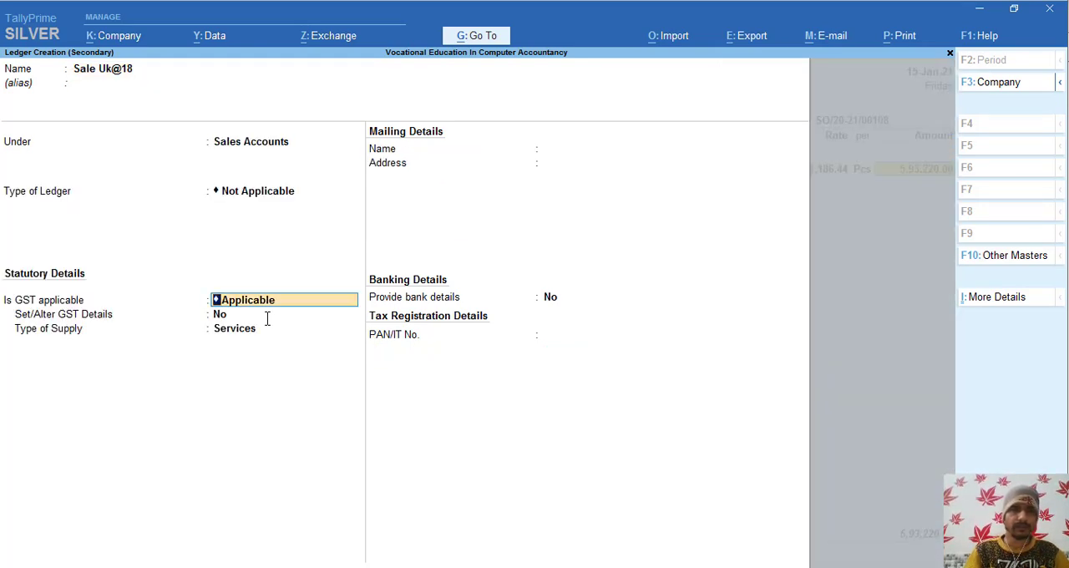
- Enable GST details for the Sale Uk@18 ledger, leaving description and HSN/SAC blank, with Sales Taxable as the nature of transaction
key(Return)
text(y)
key(Return)
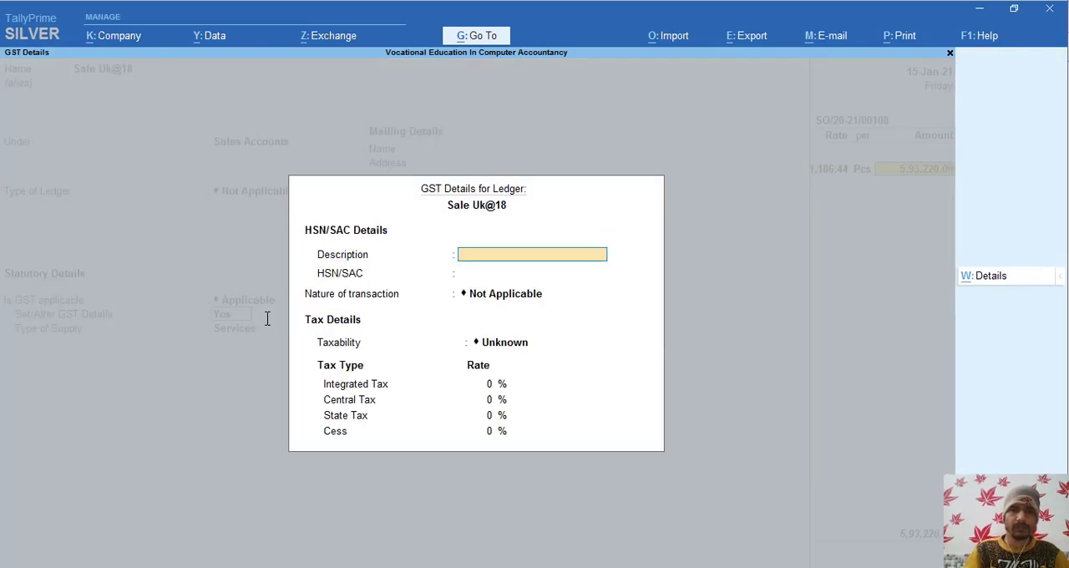
key(Return)
key(Return)
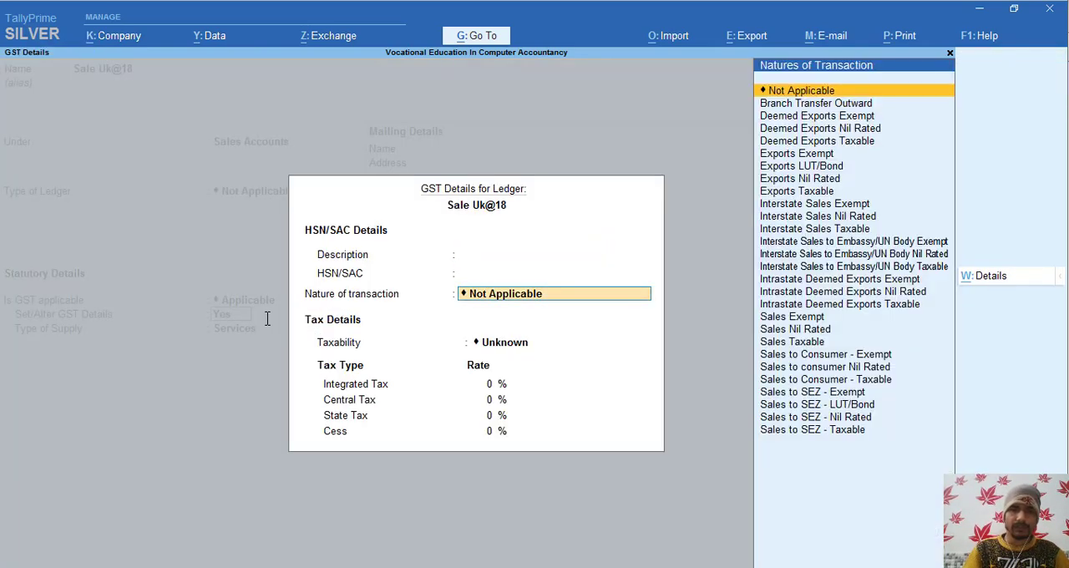
text(Sal)
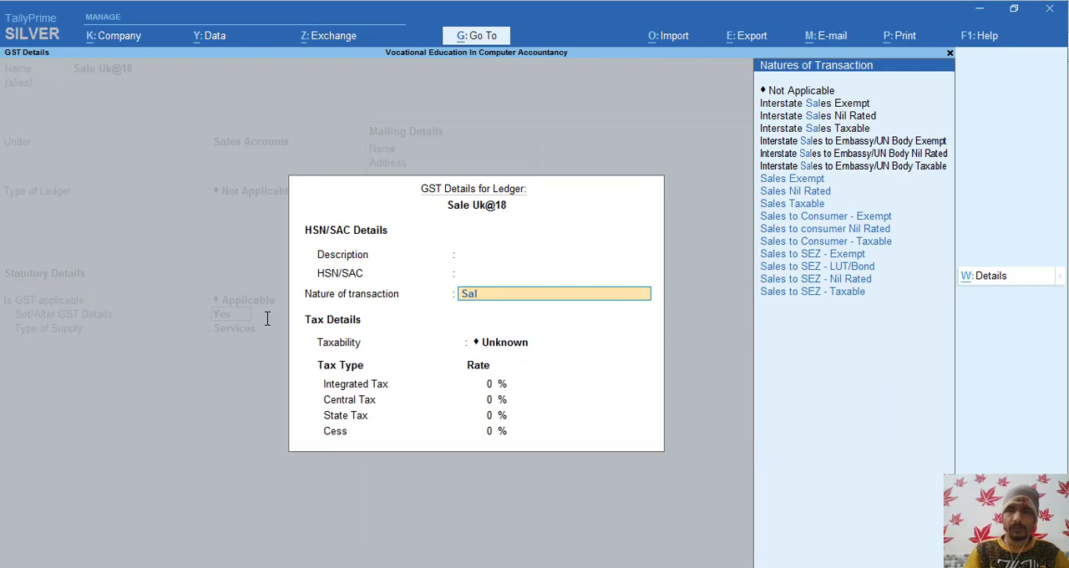
key(Down)
key(Down)
key(Down)
key(Return)
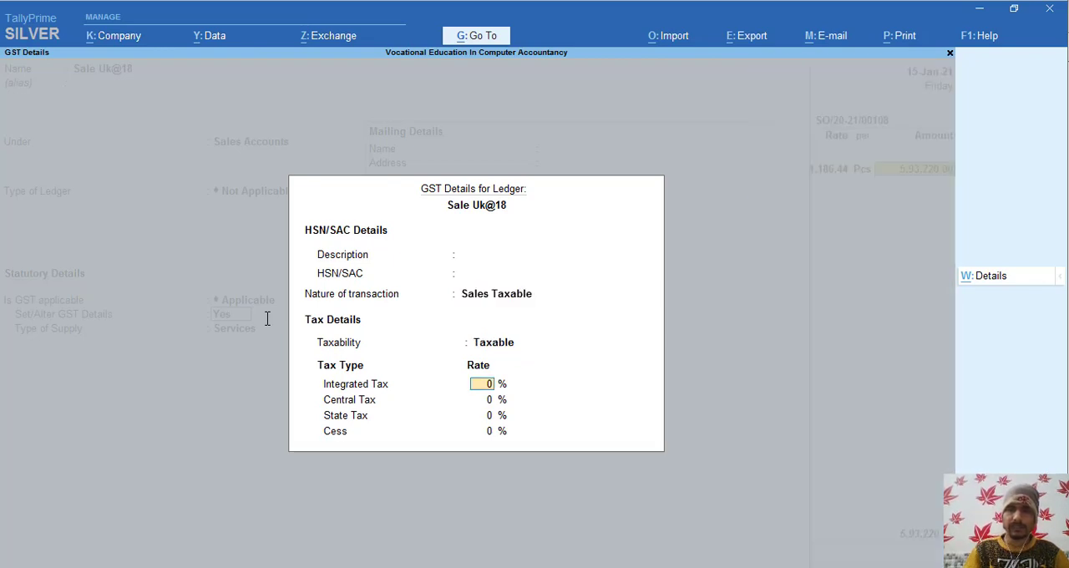
- Set the ledger's integrated tax rate to 18% and accept its GST details
text(18)
key(Return)
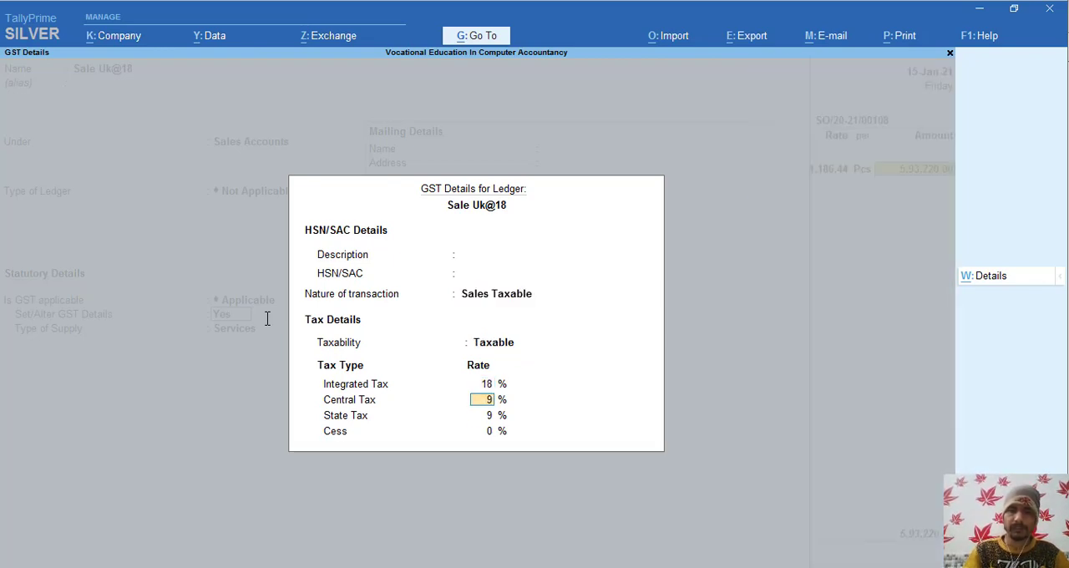
key(Return)
key(Return)
key(Return)
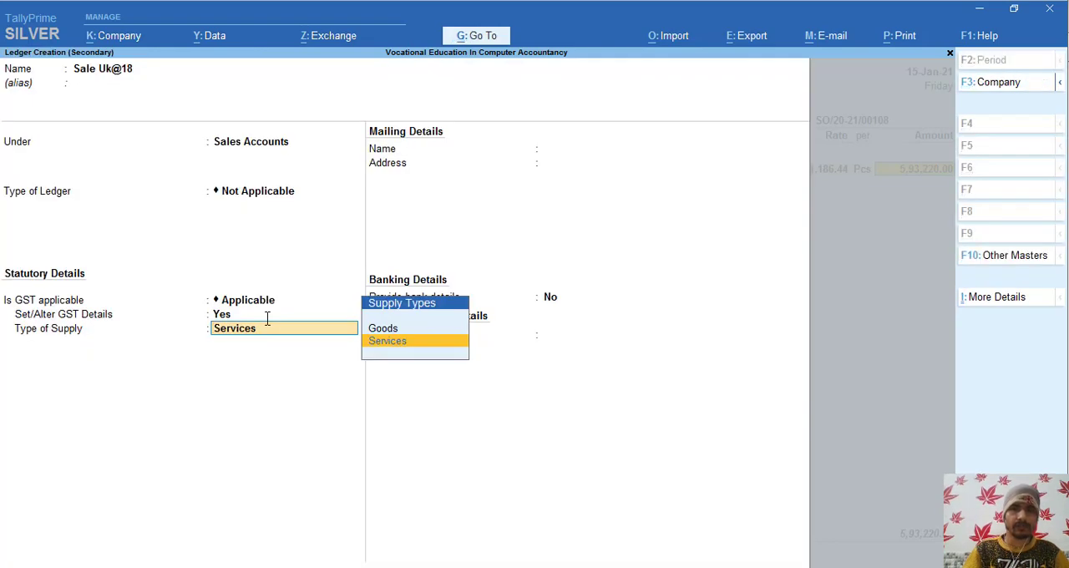
- Set the Sale Uk@18 ledger's type of supply to Goods, save it, and accept the accounting details for Kent Sandwich Grill
key(Up)
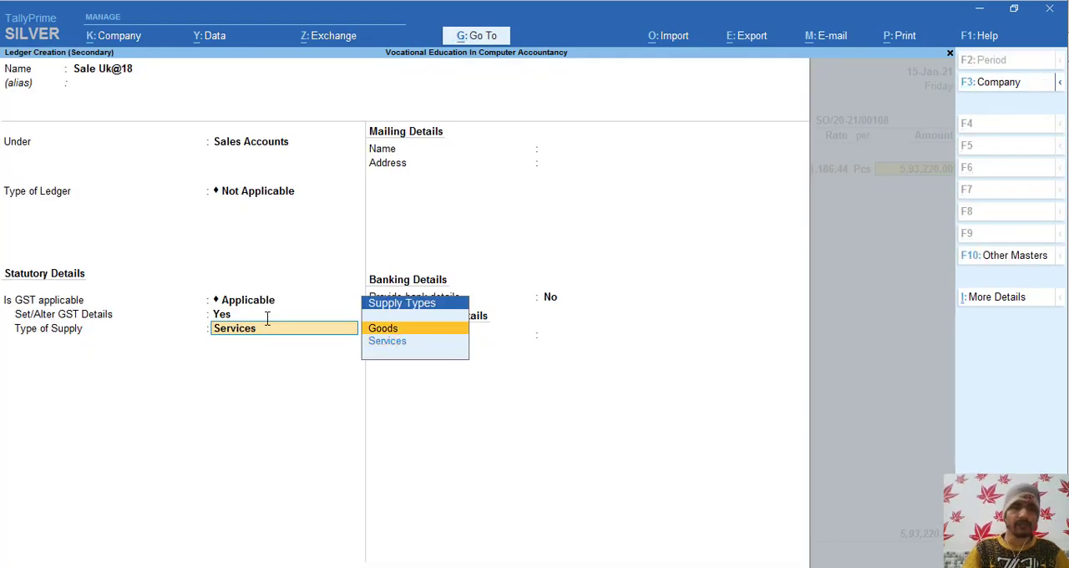
key(Return)
key(ctrl)
key(ctrl+a)
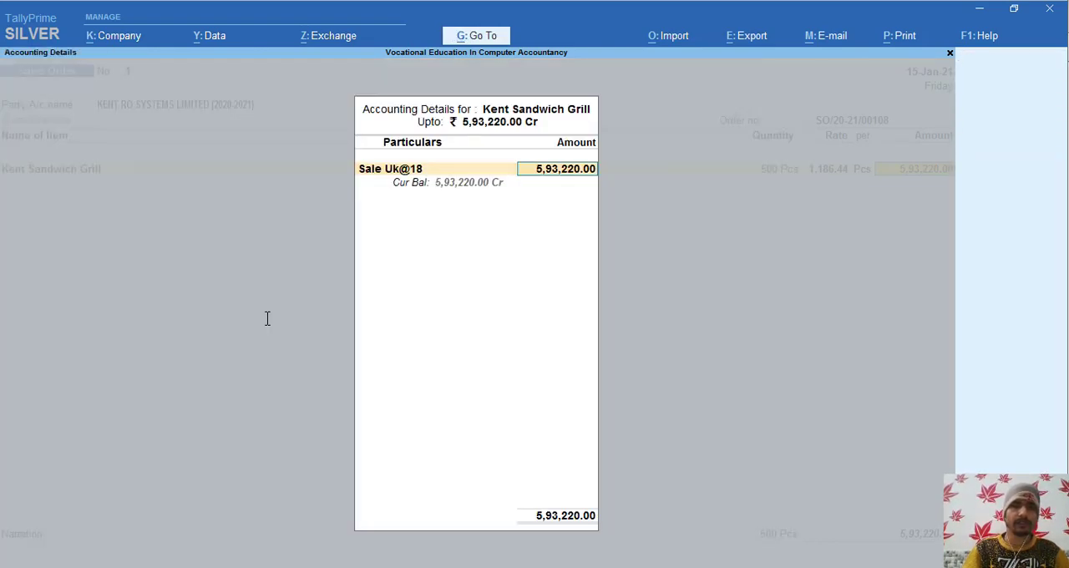
key(ctrl+a)
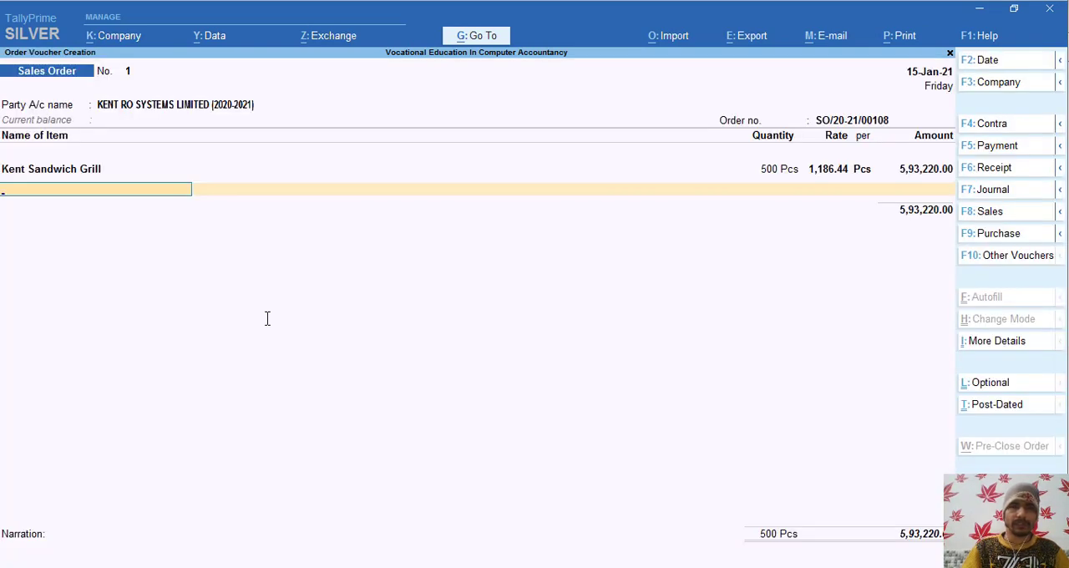
- Start a new stock item named Kent Hand Blender 400W, copied from Order Voucher.pdf, under Primary with no alias
key(alt+Tab)
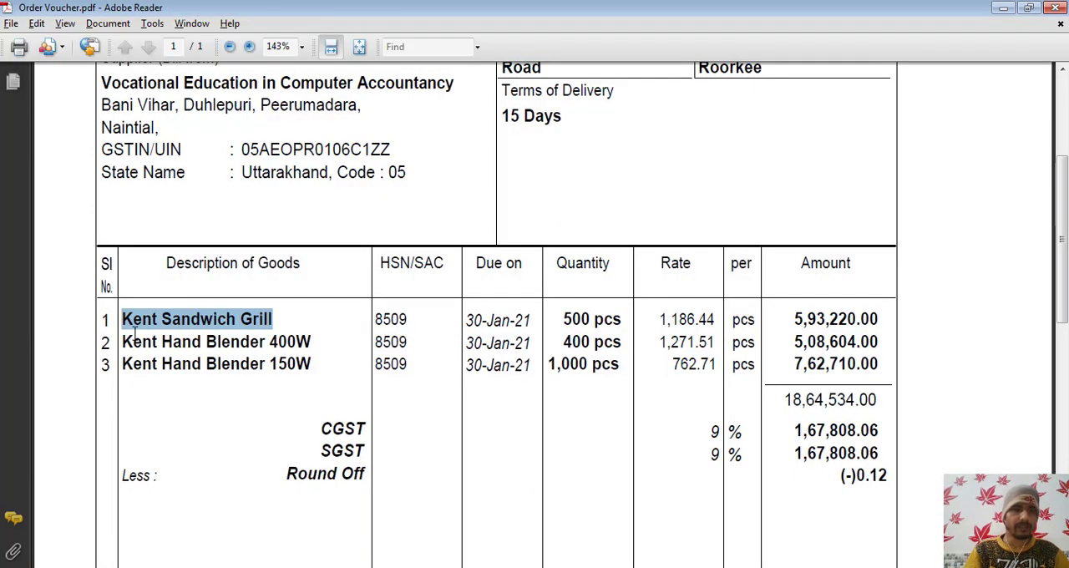
drag(125, 342, 313, 346)
key(ctrl+c)
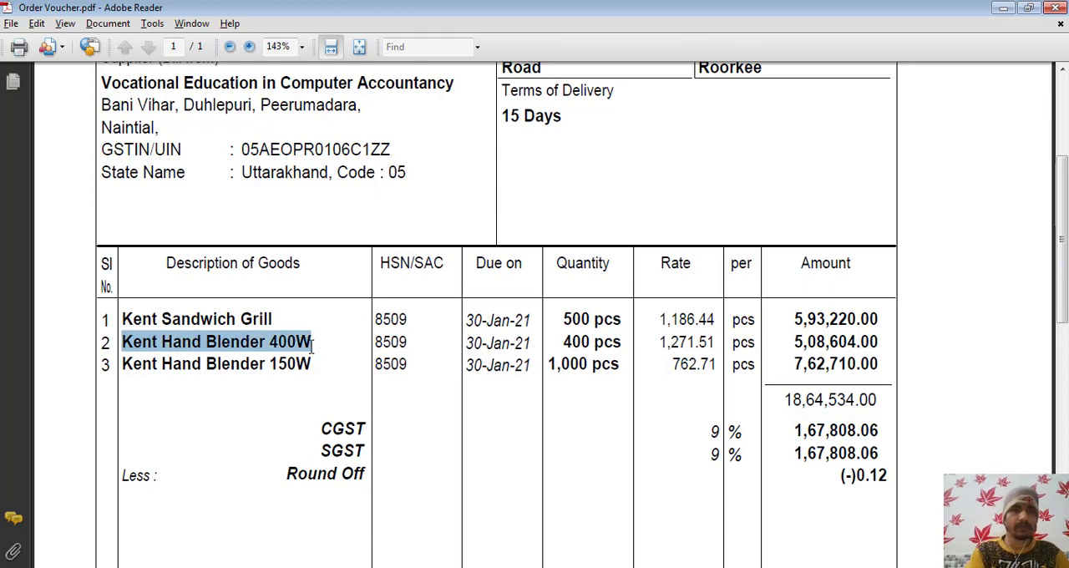
key(alt+Tab)
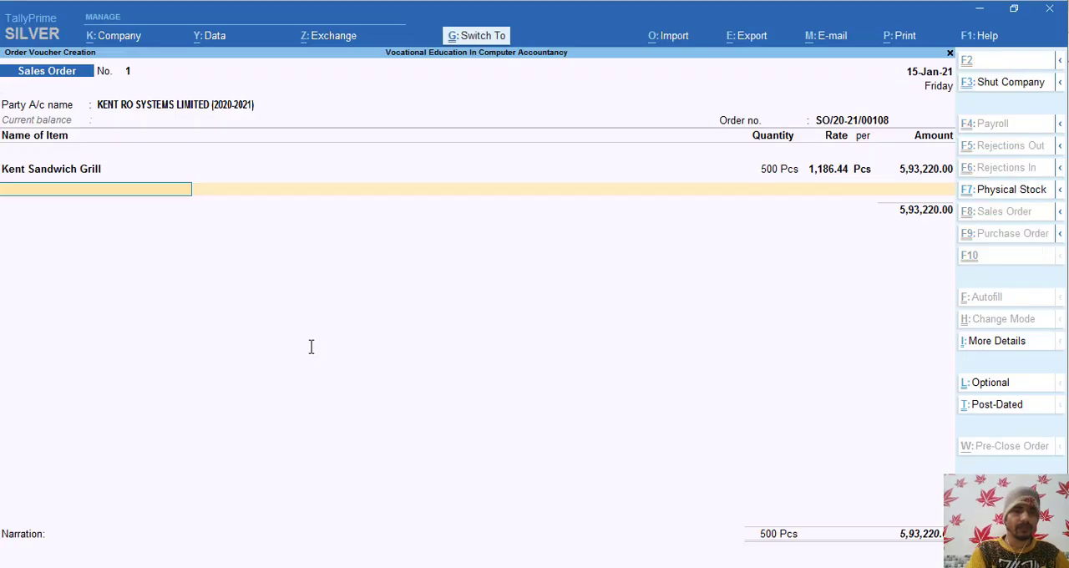
key(alt+c)
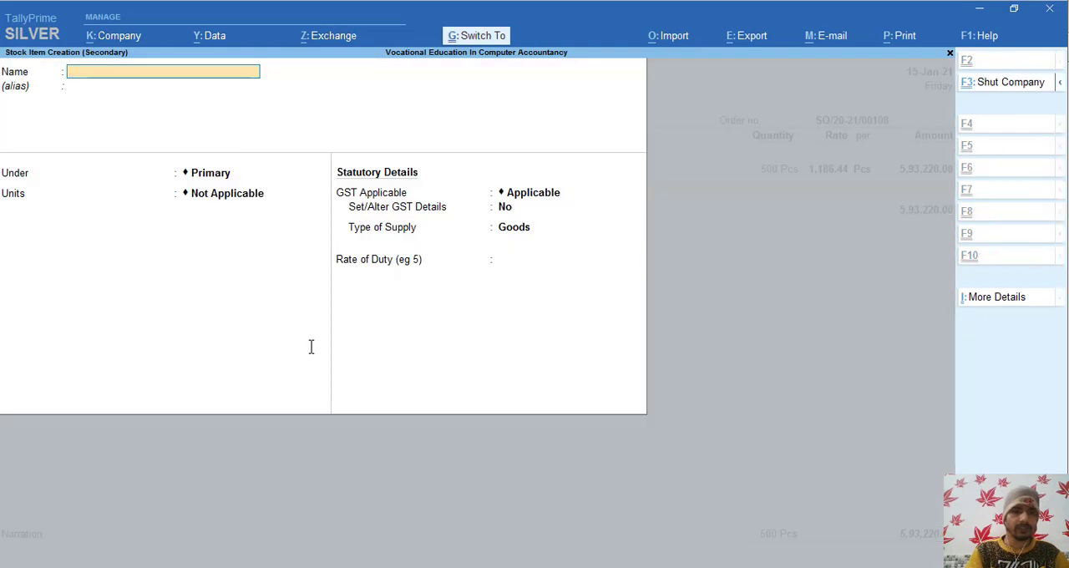
key(ctrl+v)
key(Return)
key(Return)
- Set the stock item's units to Pcs, keep GST as Applicable, and enable setting its GST details
key(Return)
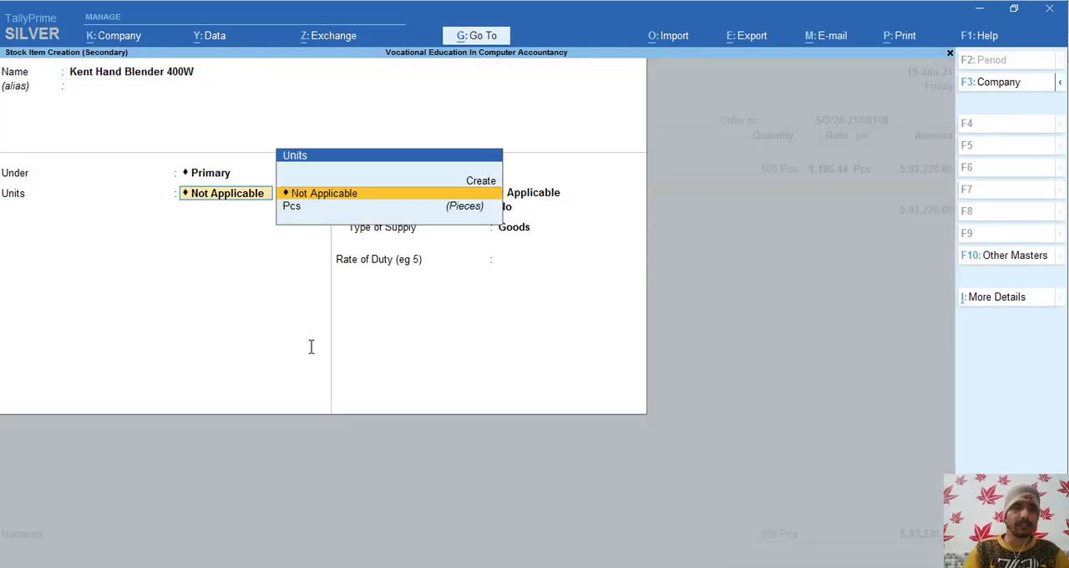
key(Down)
key(Return)
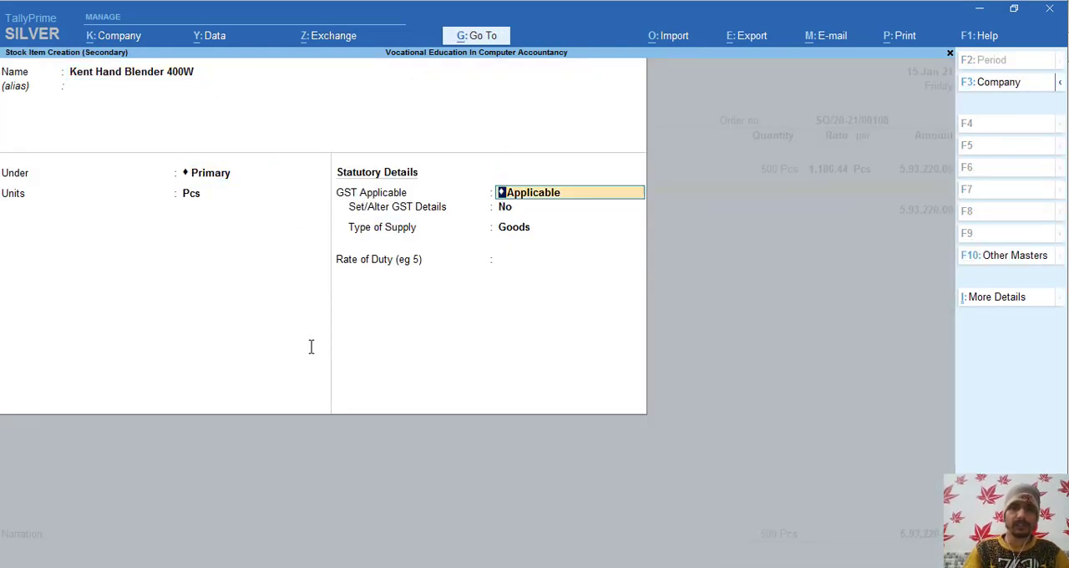
key(Return)
text(y)
key(Return)
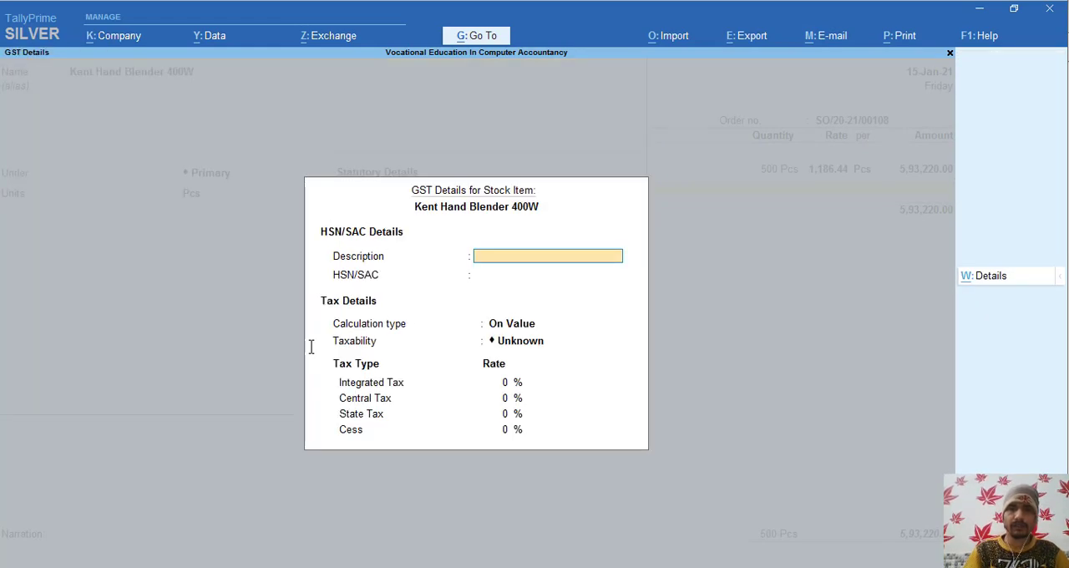
- Leave the GST description blank and enter HSN/SAC 8509 from Order Voucher.pdf for Kent Hand Blender 400W
key(alt+Tab)
key(alt+Tab)
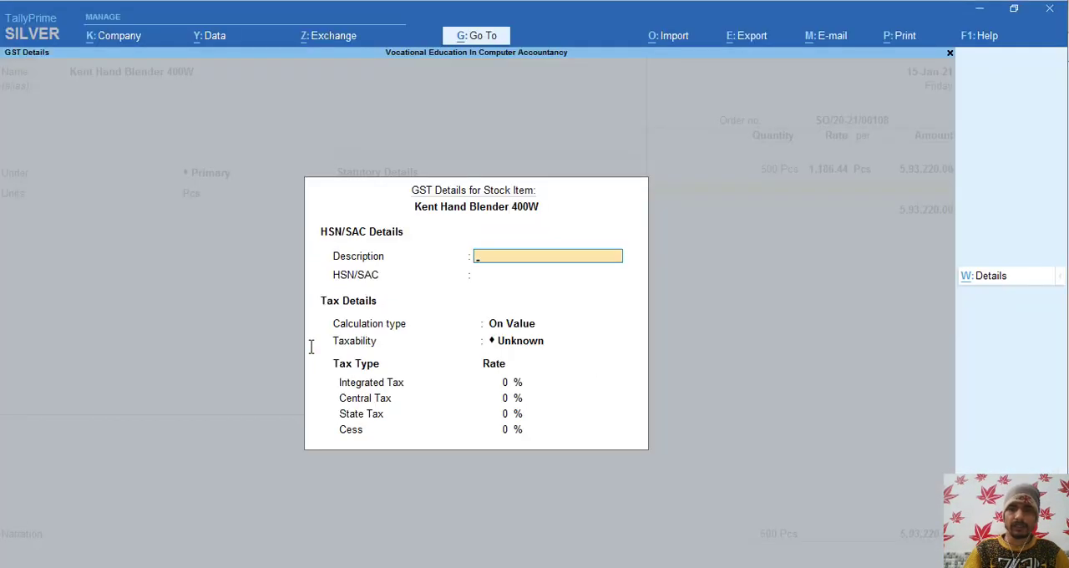
key(Return)
key(alt+Tab)
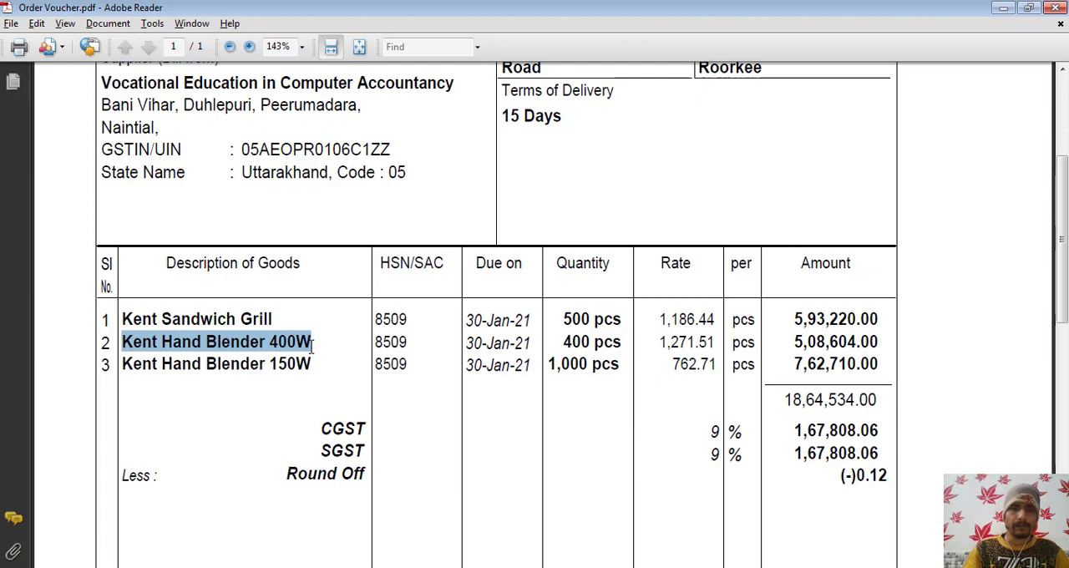
key(alt+Tab)
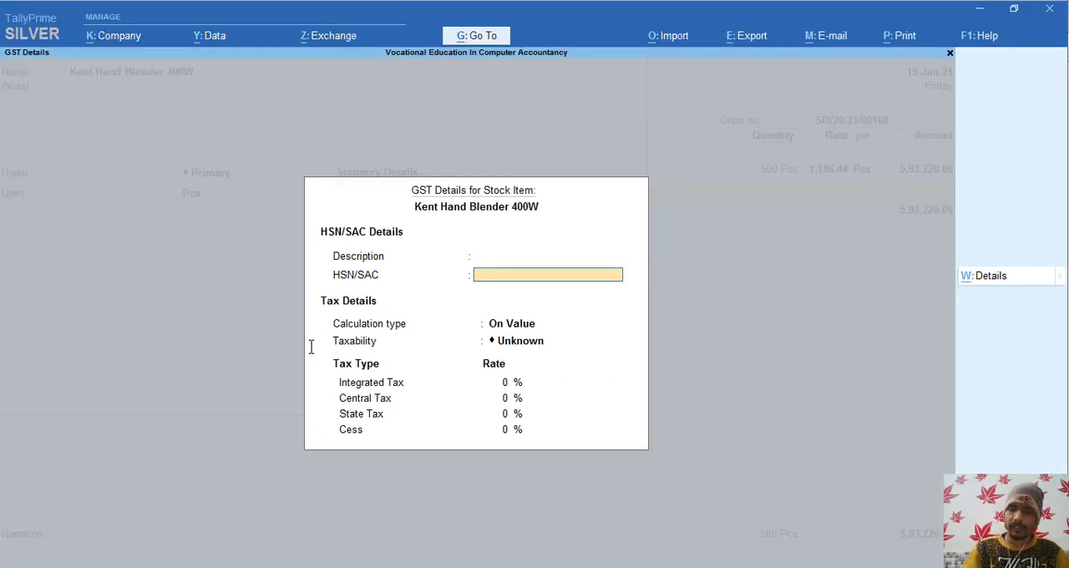
text(8509)
key(Return)
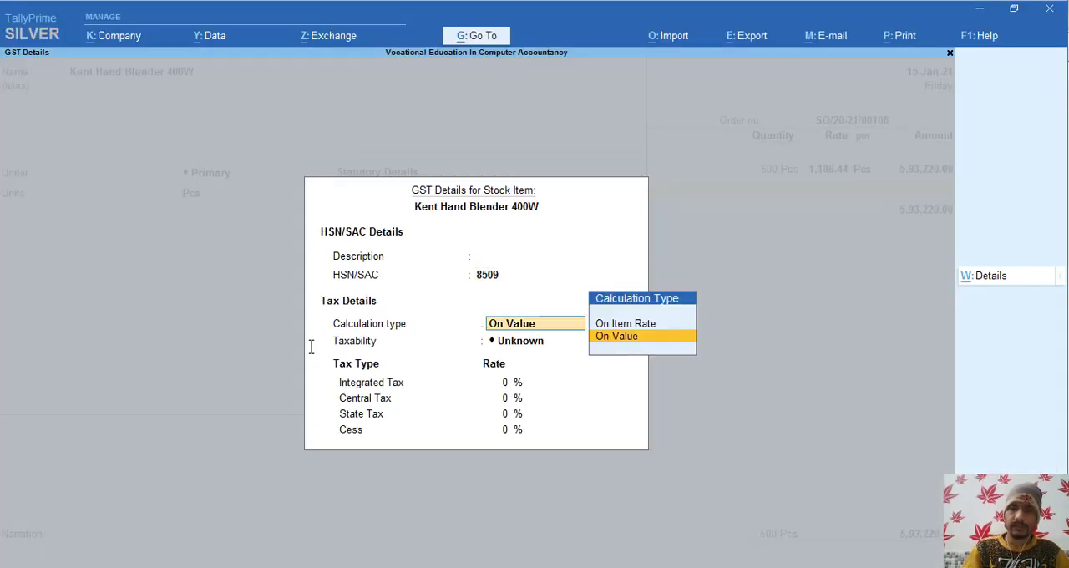
- Make the item Taxable on value with 18% integrated tax, and save the stock item with Goods as its type of supply
key(Return)
key(Down)
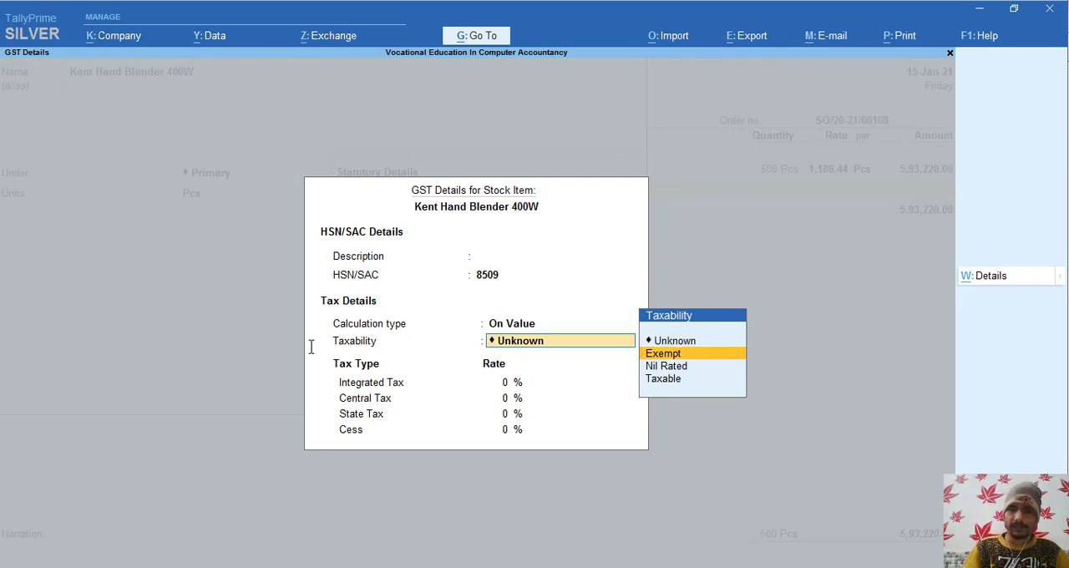
key(Down)
key(Down)
key(Return)
text(18)
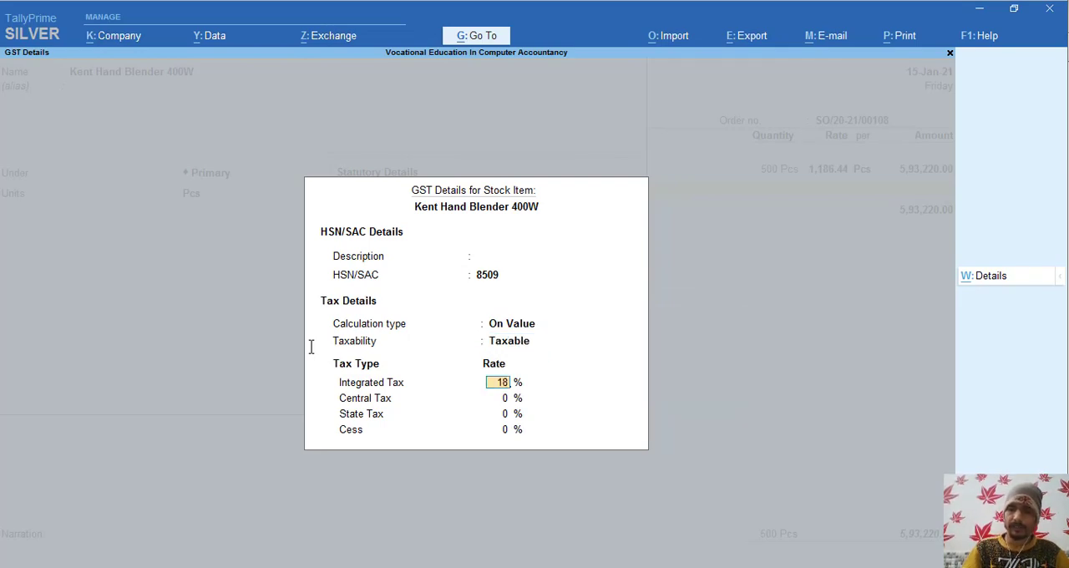
key(Return)
key(ctrl+a)
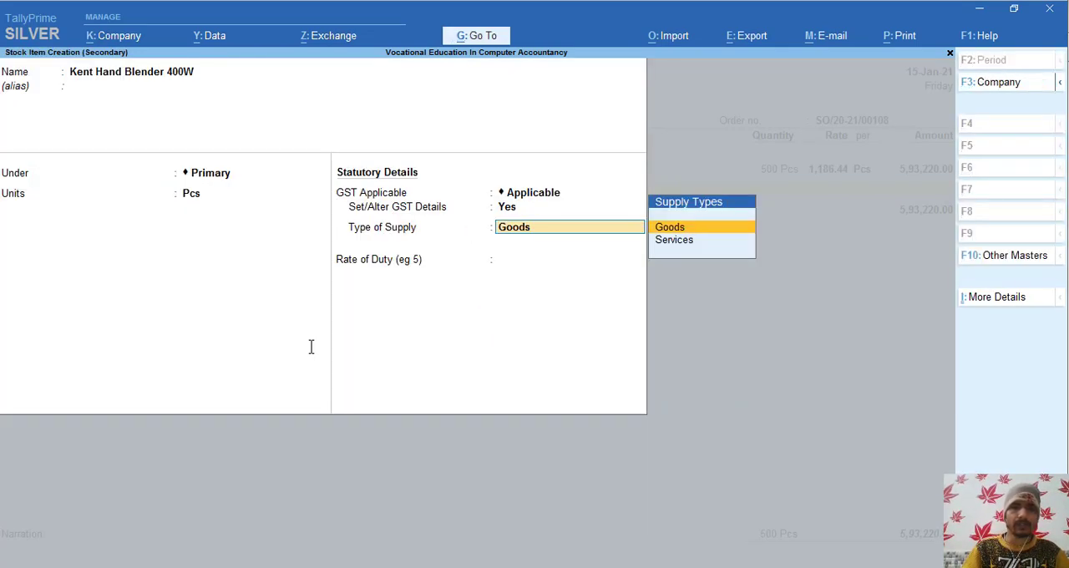
key(ctrl)
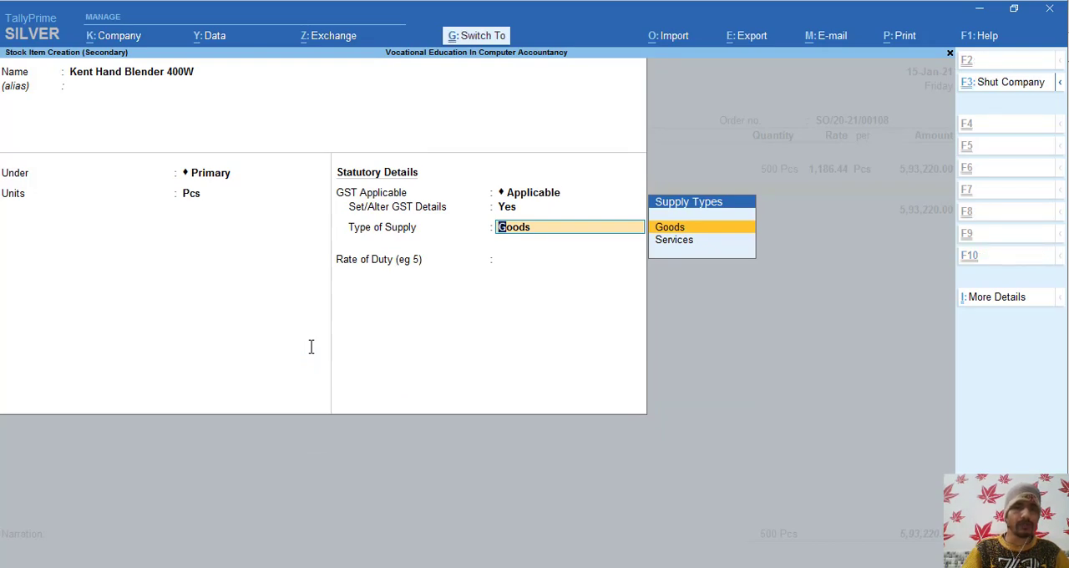
key(ctrl+a)
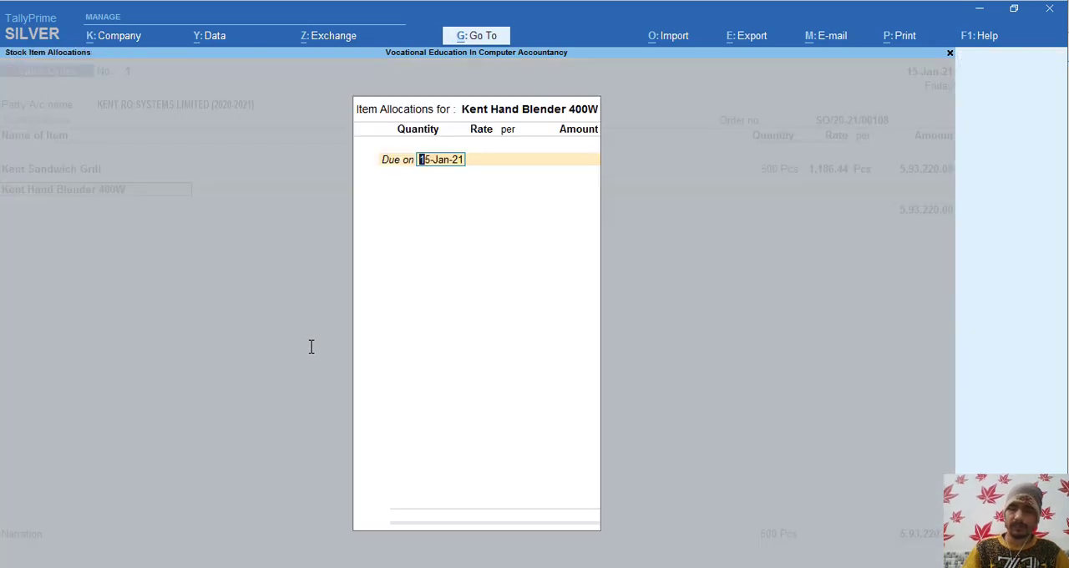
- Allocate 400 Pcs of Kent Hand Blender 400W due on 30-1-21, checking the quantity in Order Voucher.pdf
text(30-)
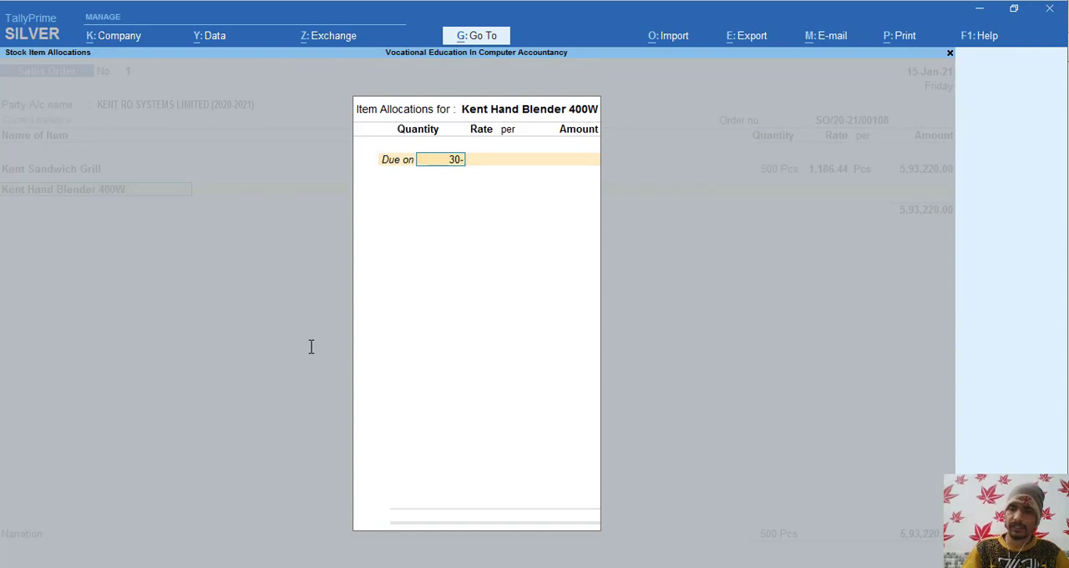
text(1-21)
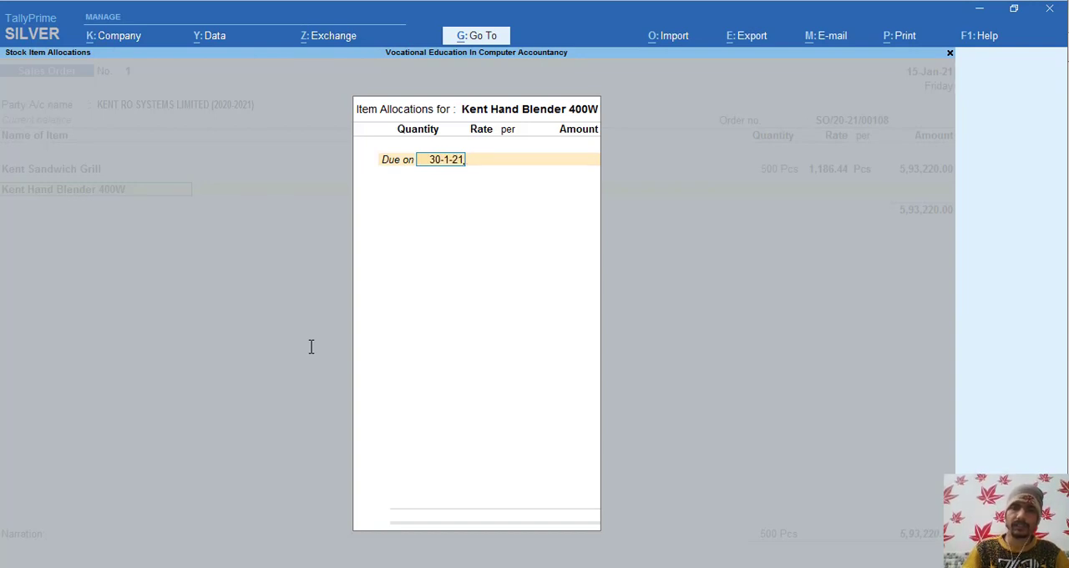
key(Return)
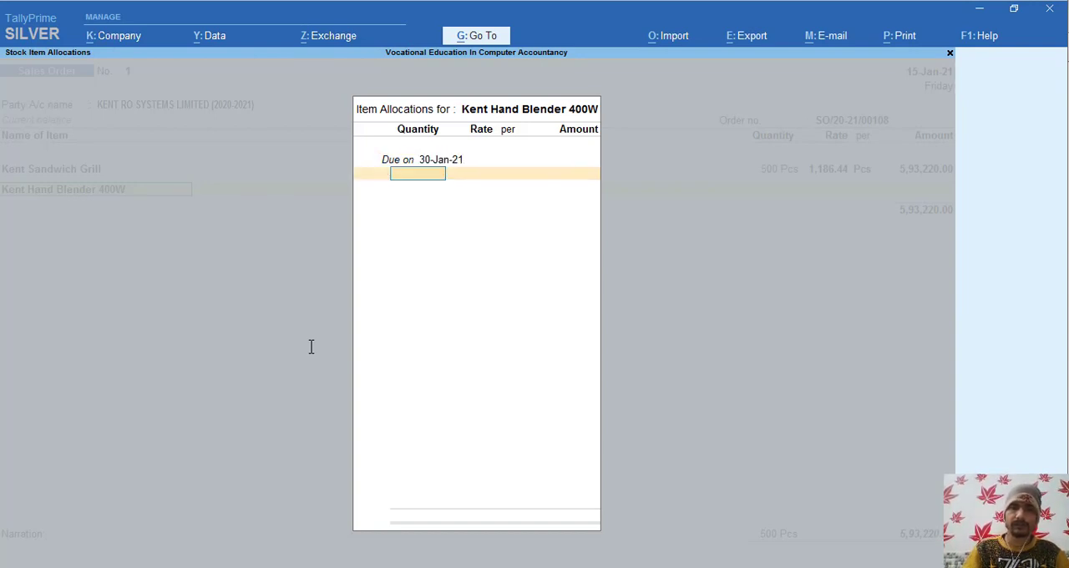
key(alt+Tab)
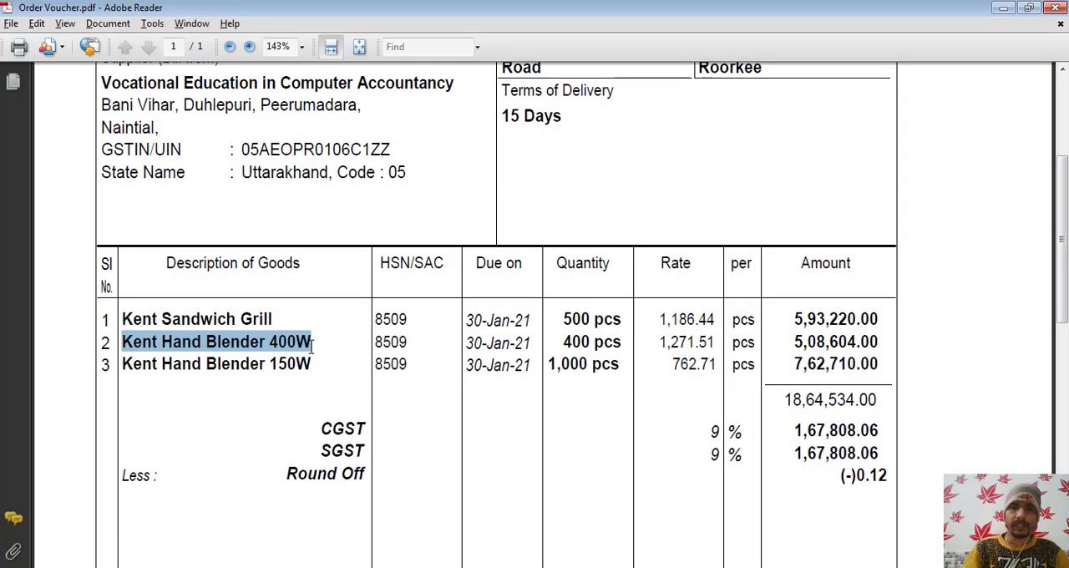
key(alt+Tab)
text(400)
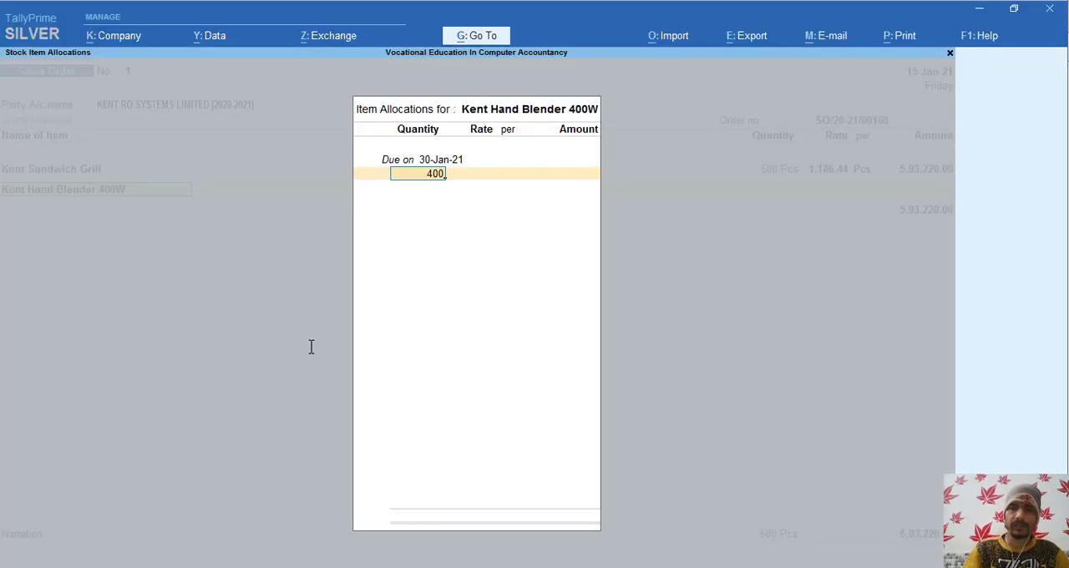
key(Return)
- Enter the rate 1271.51 per Pcs from Order Voucher.pdf and accept the item allocation for Kent Hand Blender 400W
key(alt+Tab)
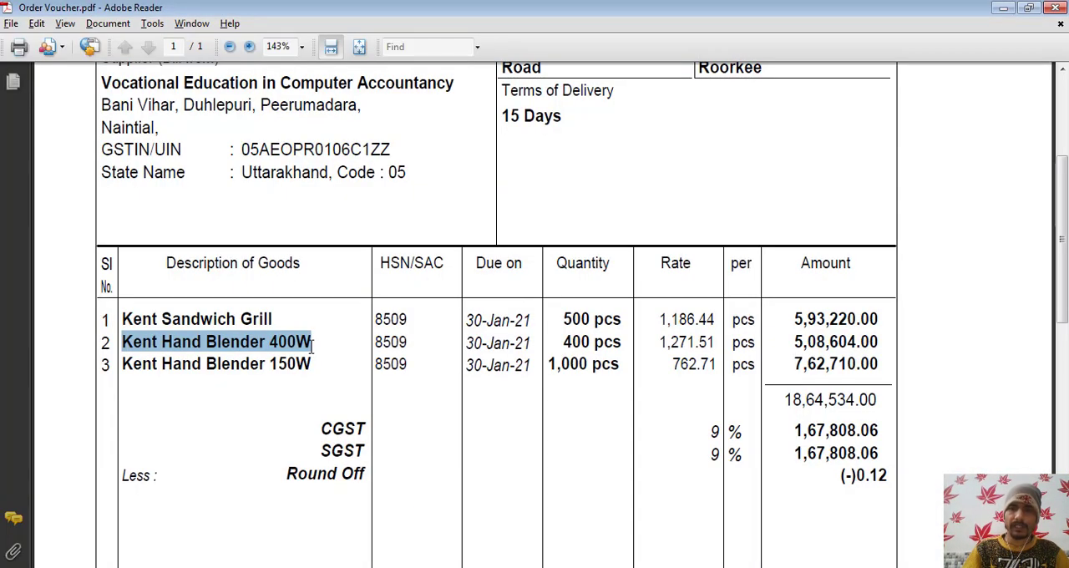
key(alt+Tab)
text(1271)
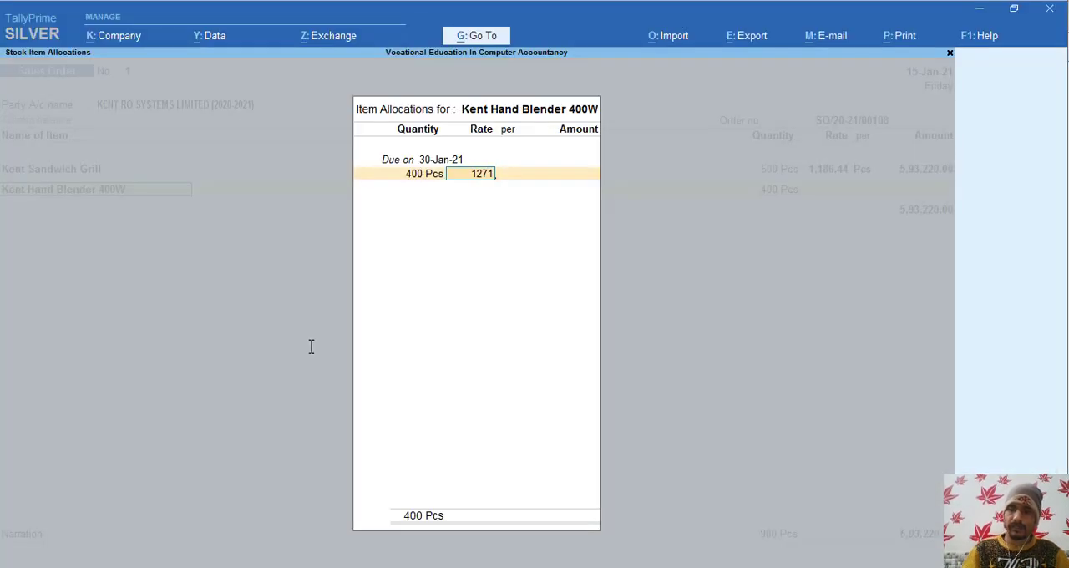
key(alt+Tab)
key(alt+Tab)
text(.51)
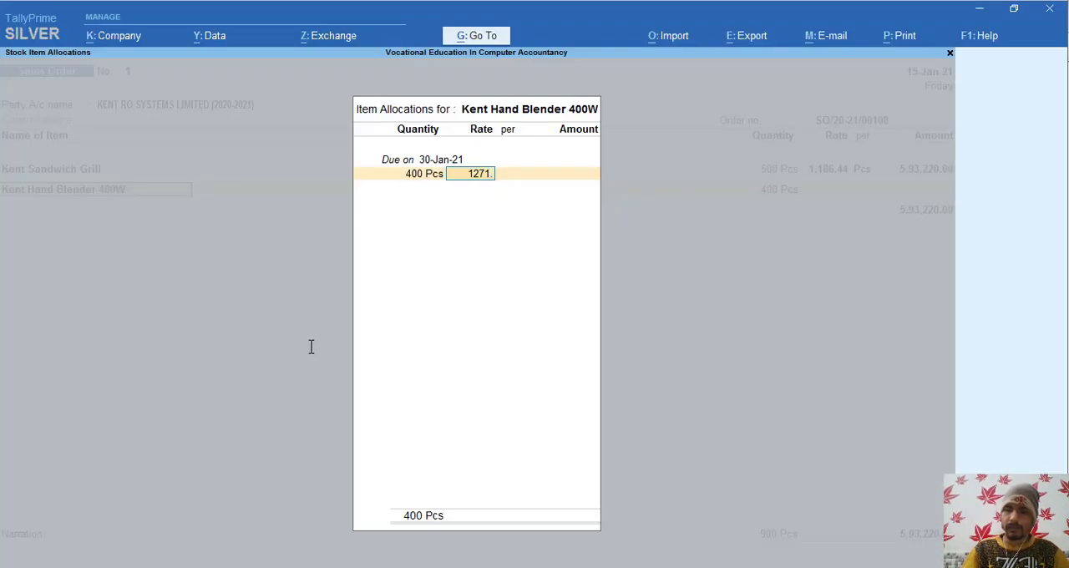
key(Return)
key(Return)
key(Return)
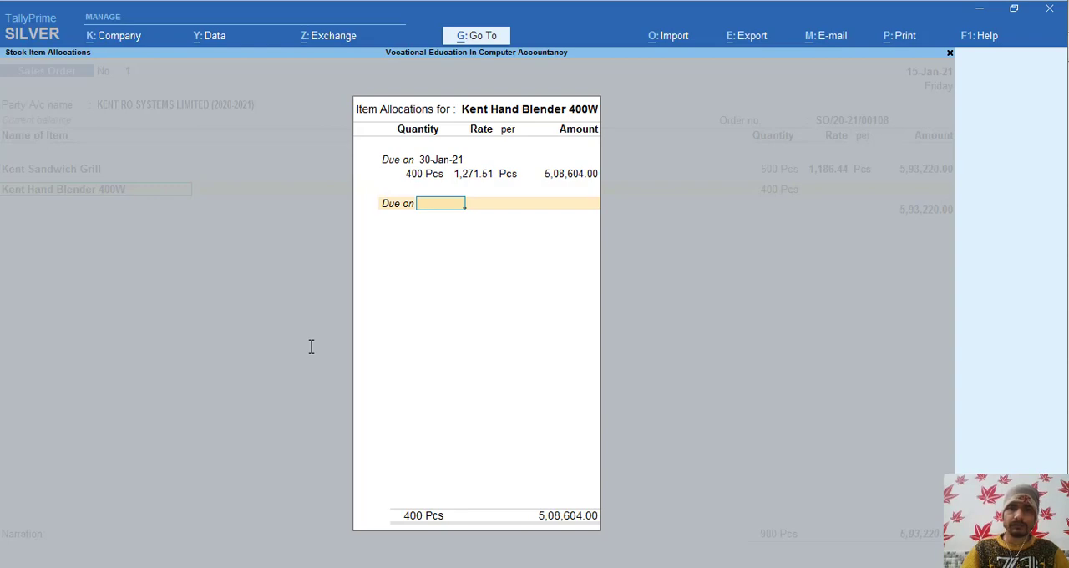
key(Return)
key(Return)
key(Return)
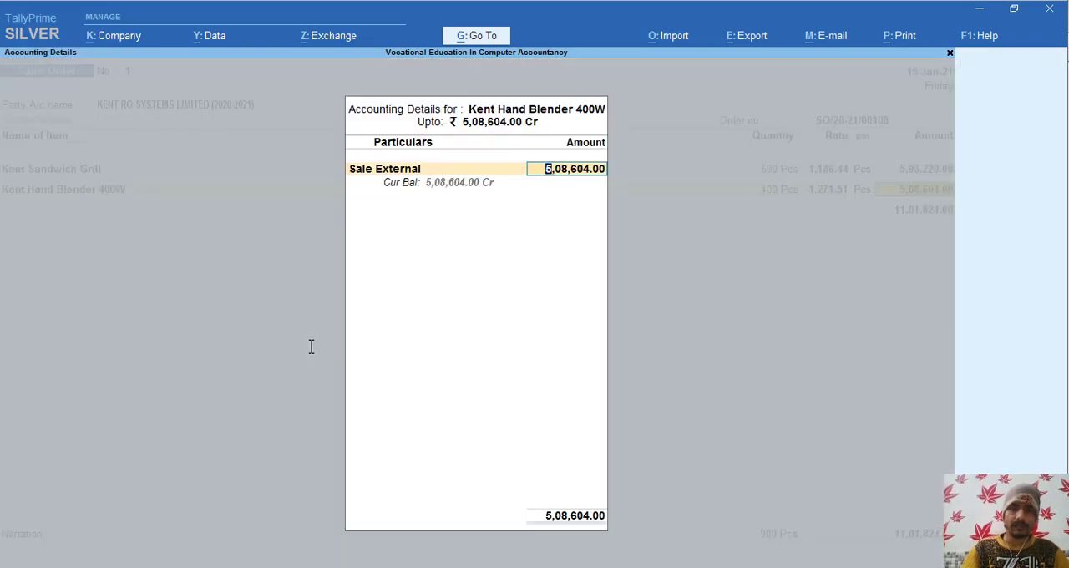
- Change the accounting ledger for Kent Hand Blender 400W to Sale Uk@18, then recheck and accept the accounting details
key(BackSpace)
text(Sal)
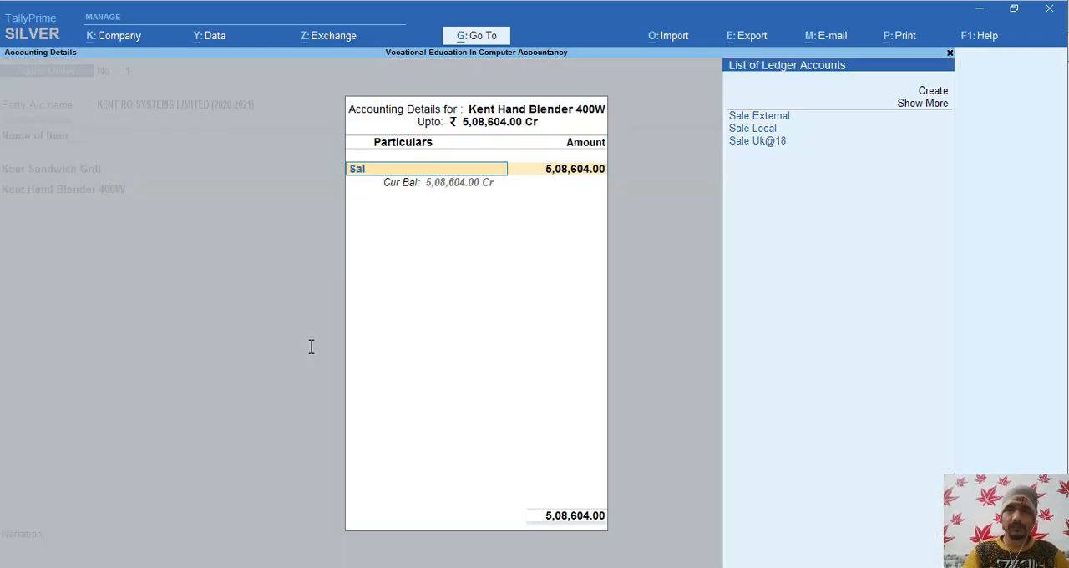
key(Down)
key(Down)
key(Return)
key(Return)
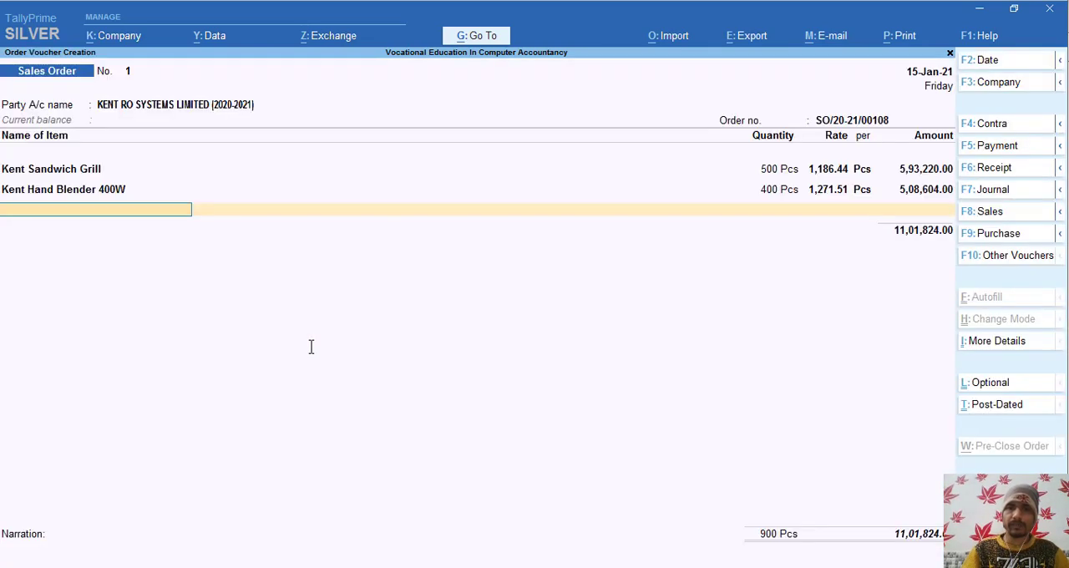
key(BackSpace)
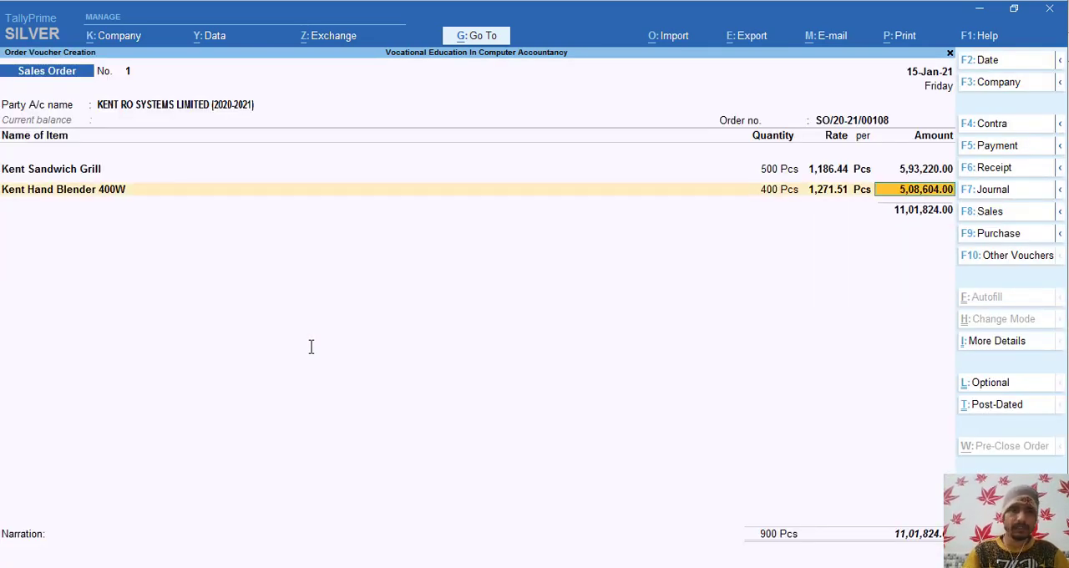
key(Return)
key(Return)
key(Return)
- Copy the name Kent Hand Blender 150W from Order Voucher.pdf and start a new stock item with it in TallyPrime
key(alt+Tab)
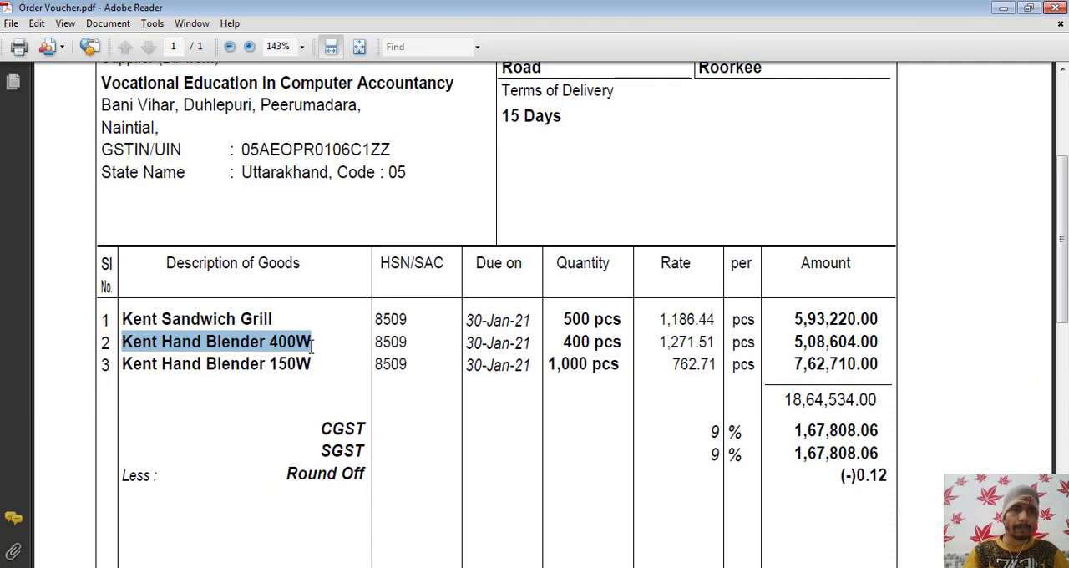
click(122, 364)
drag(122, 364, 304, 364)
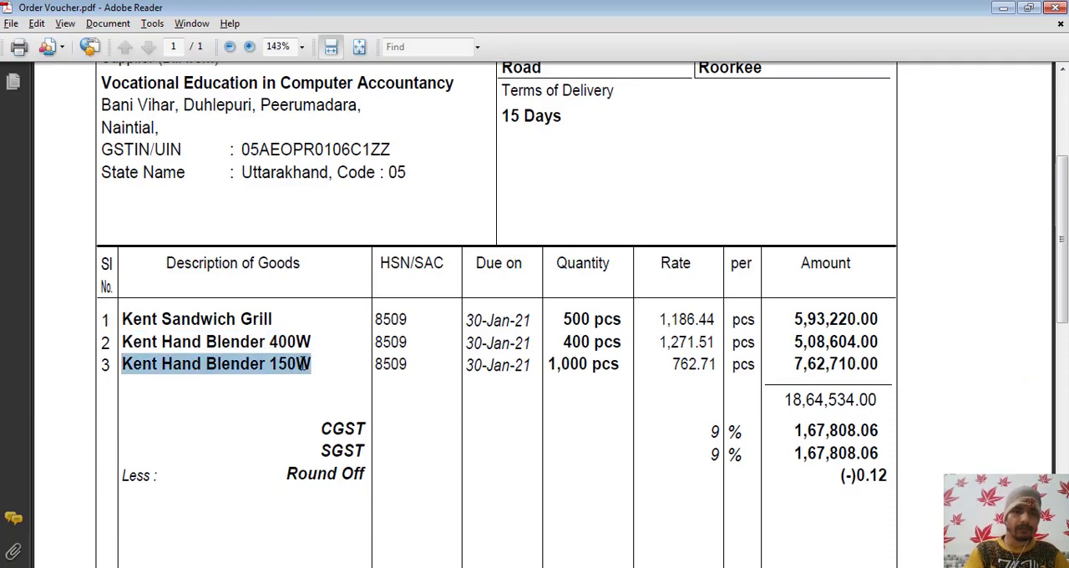
key(alt+Tab)
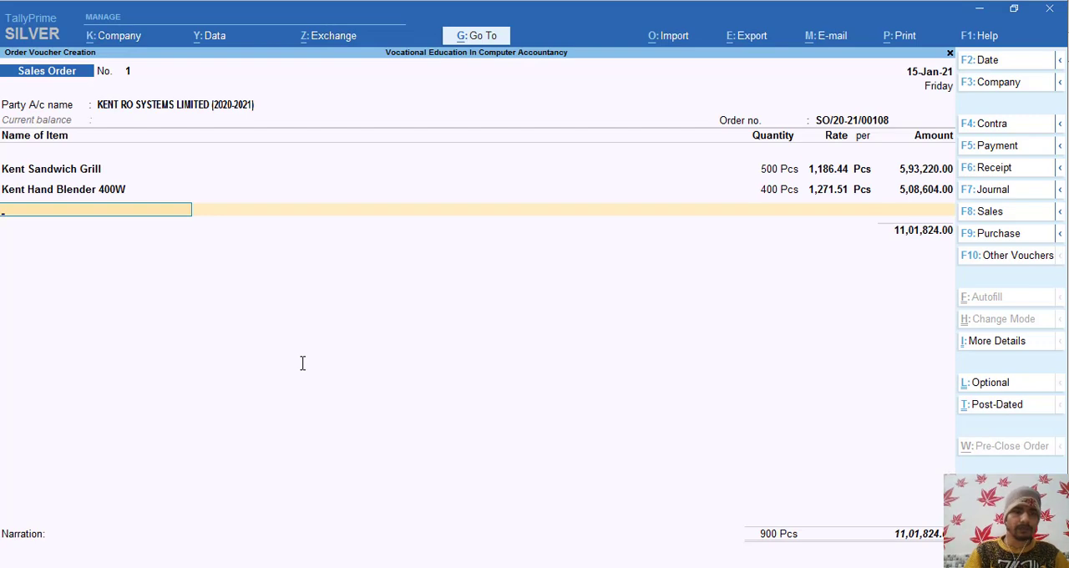
key(alt+c)
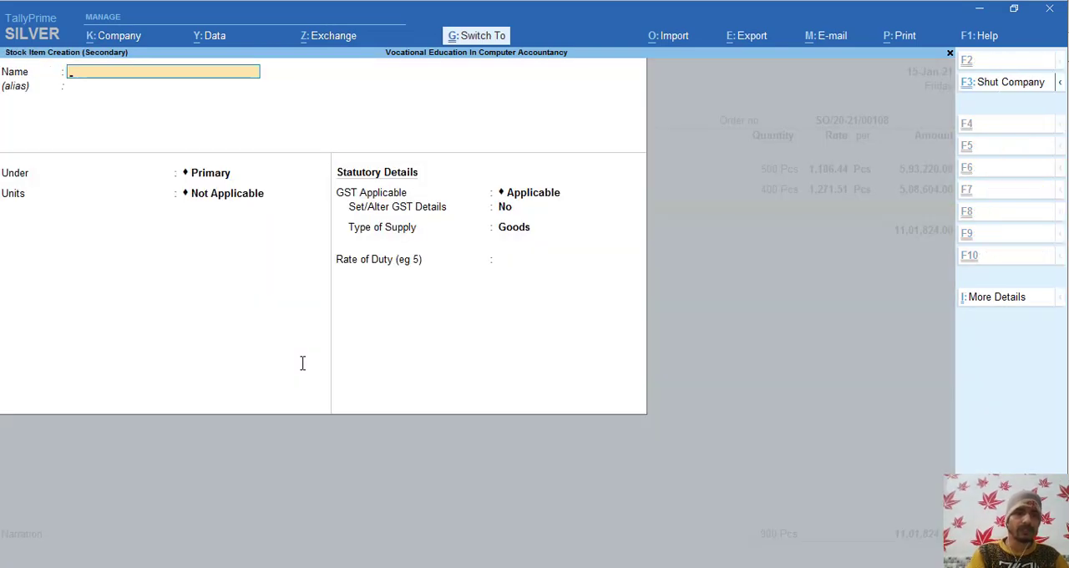
key(ctrl+alt+v)
key(Return)
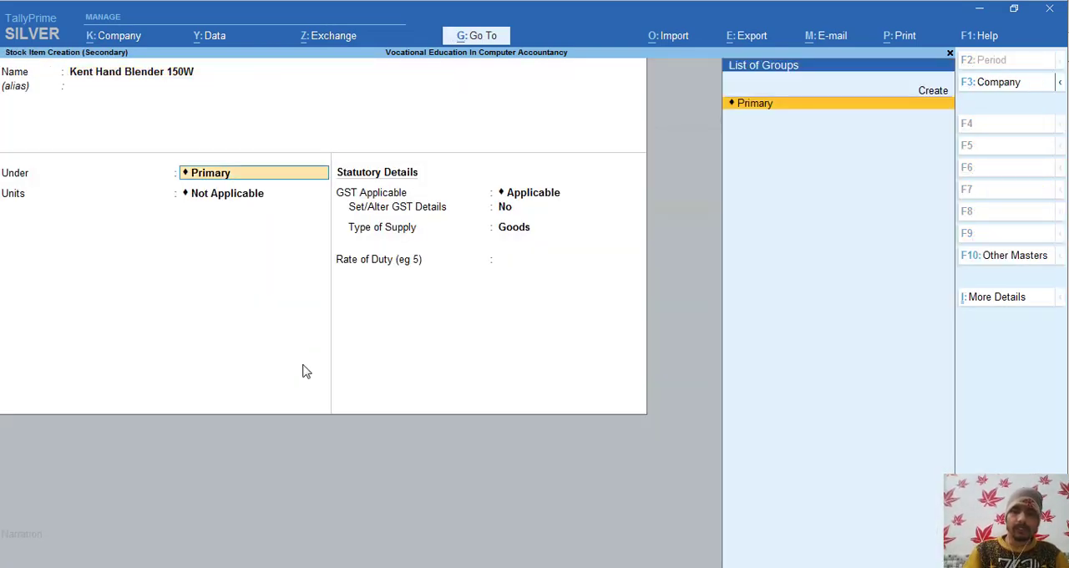
- Place the Kent Hand Blender 150W stock item under Primary with Pcs as its unit
key(Return)
key(Down)
key(Return)
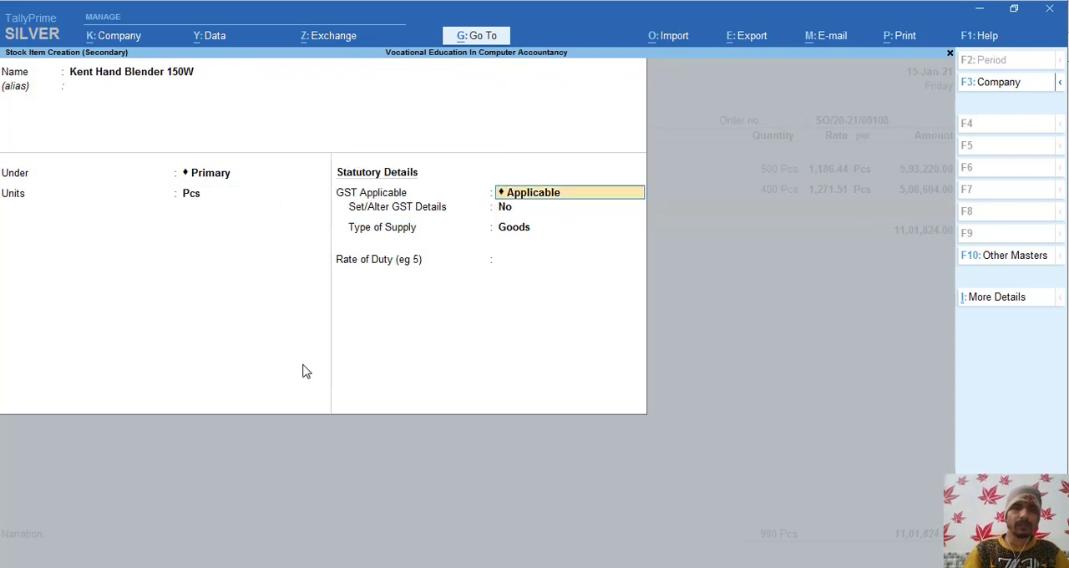
- Keep GST applicable, enable the item's GST details, and enter HSN/SAC 8509 after checking Order Voucher.pdf
key(Return)
text(y)
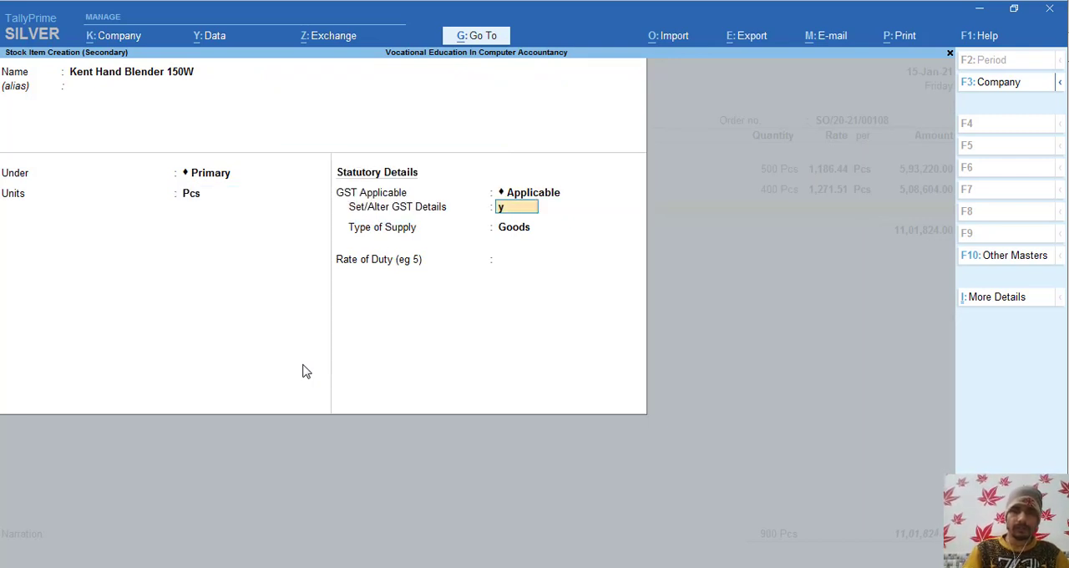
key(Return)
key(Return)
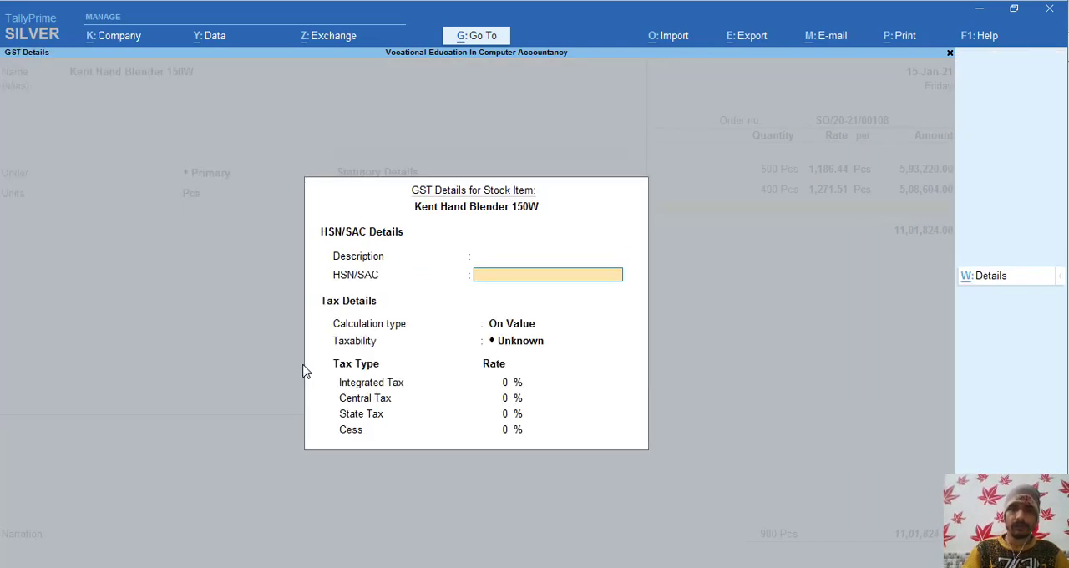
key(alt+Tab)
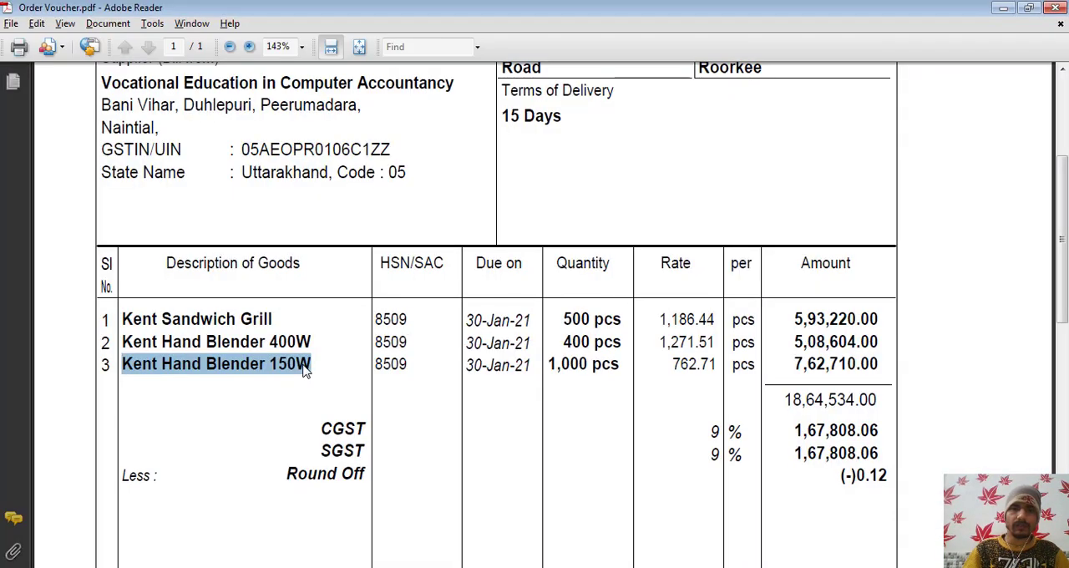
key(alt+Tab)
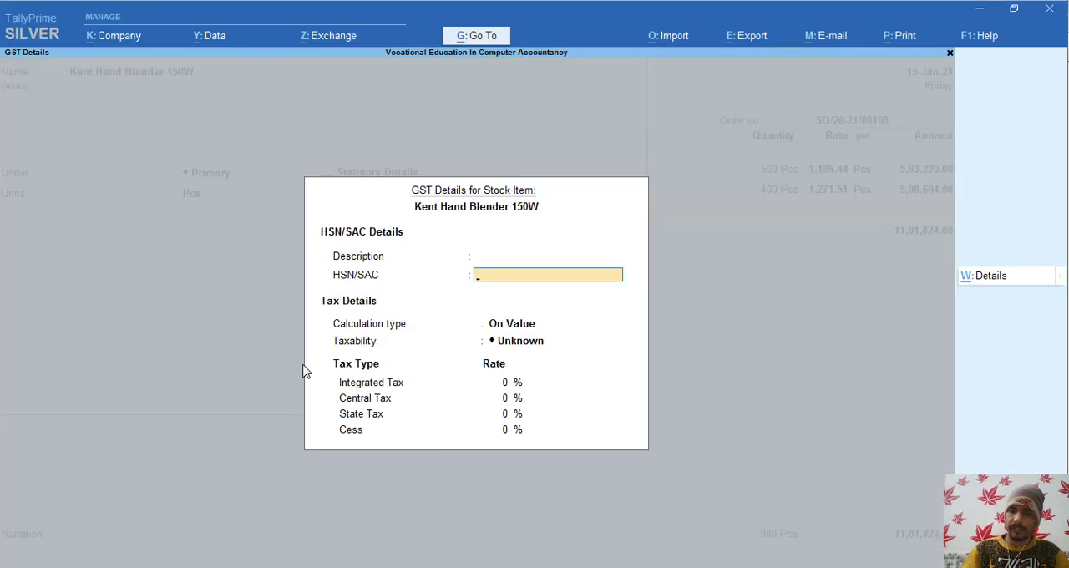
text(8509)
key(Return)
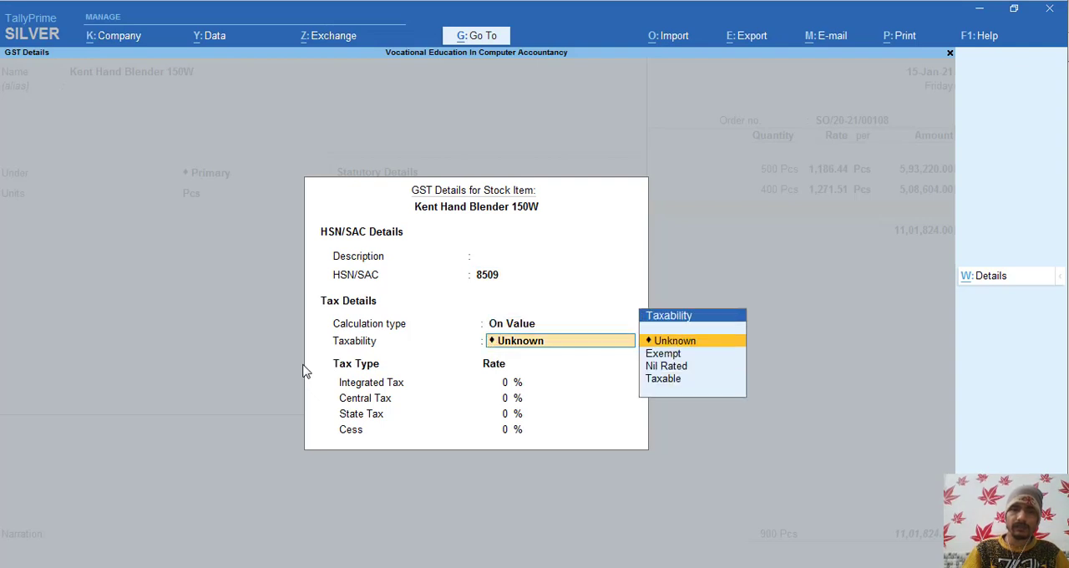
- Make Kent Hand Blender 150W Taxable with 18% integrated tax, and save the stock item as Goods
key(Down)
key(Down)
key(Down)
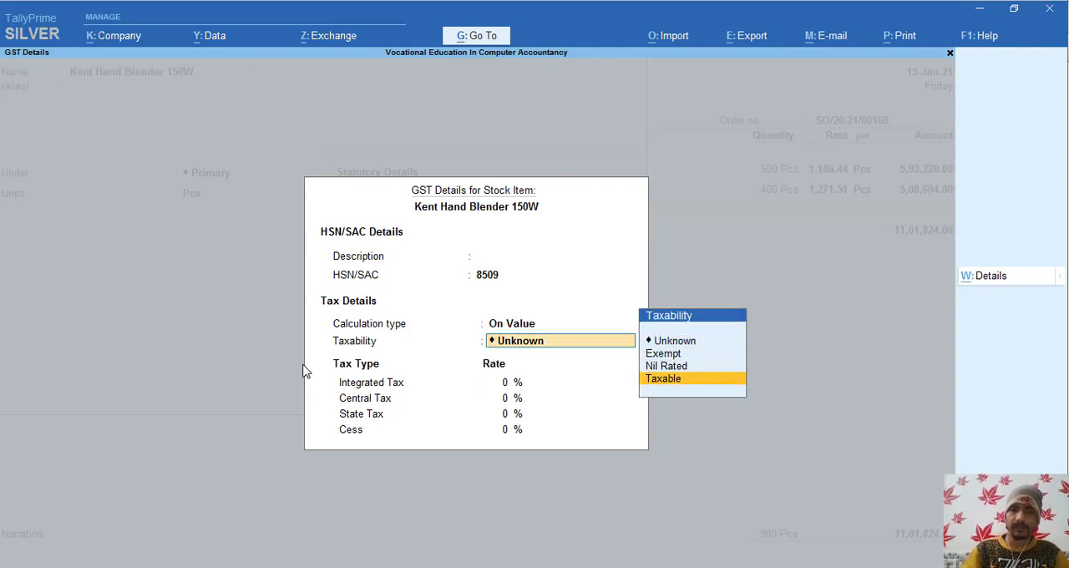
key(Return)
text(18)
key(Return)
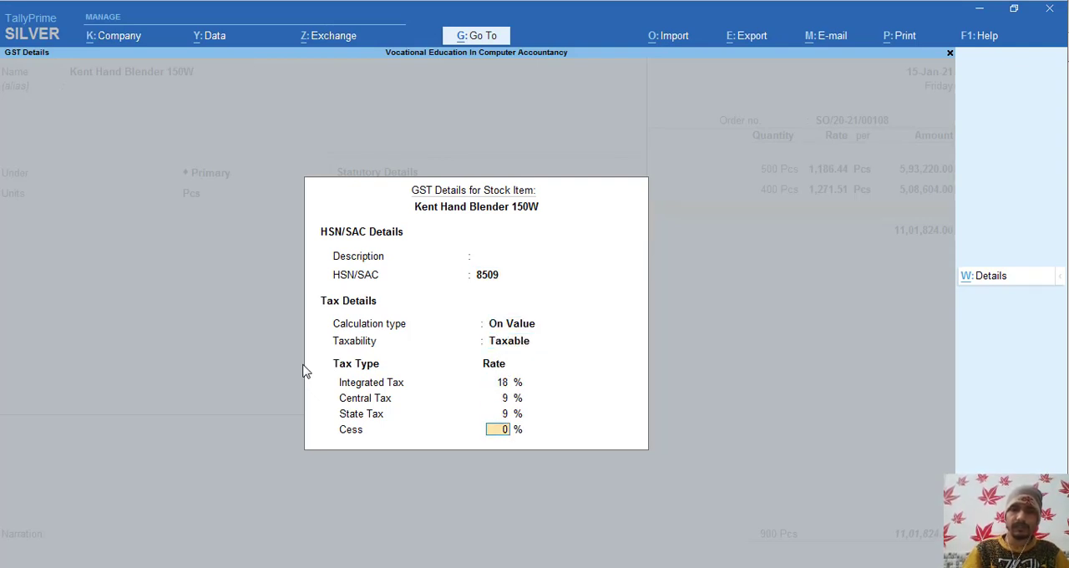
key(Return)
key(Return)
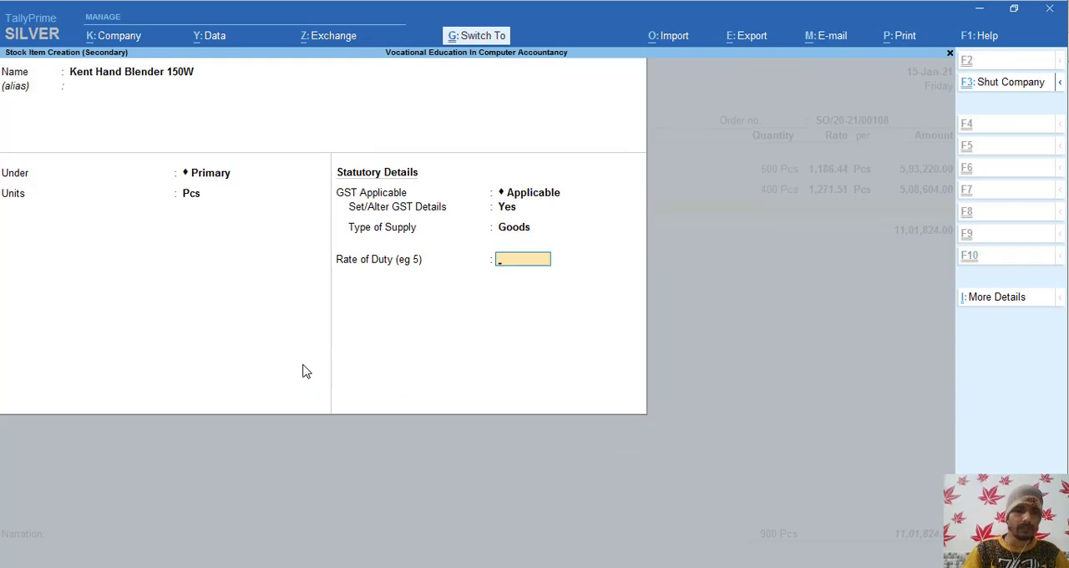
key(Return)
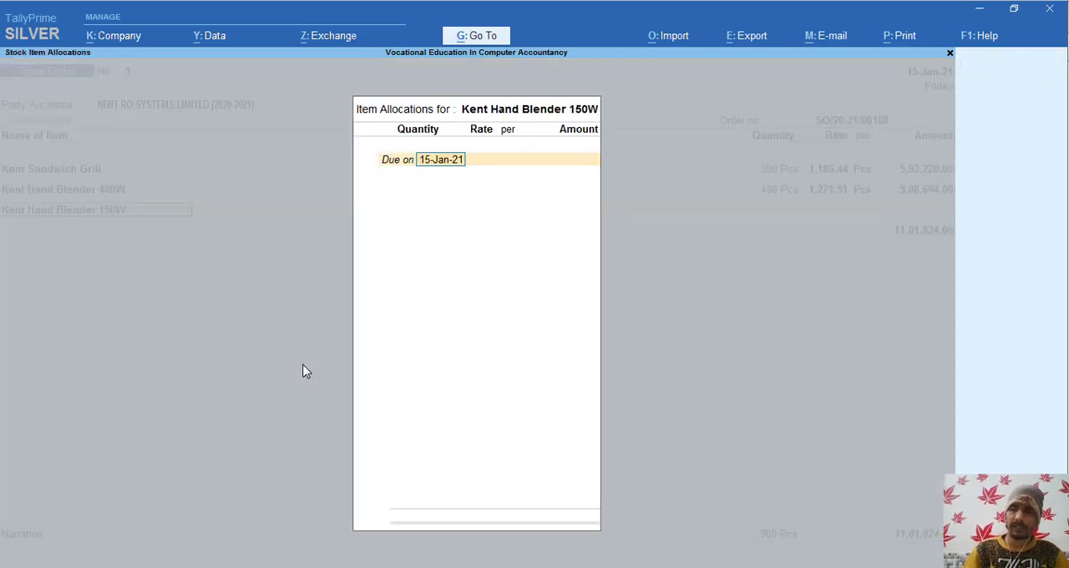
- Allocate 1000 Pcs of Kent Hand Blender 150W due on 30-1-21, checking the quantity in Order Voucher.pdf
key(BackSpace)
text(30-1-21)
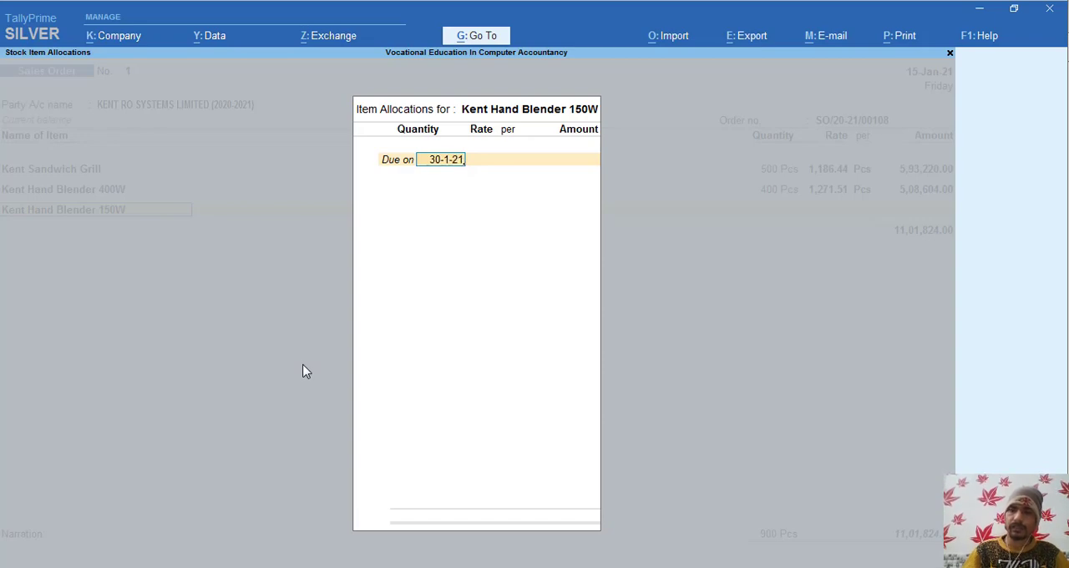
key(Return)
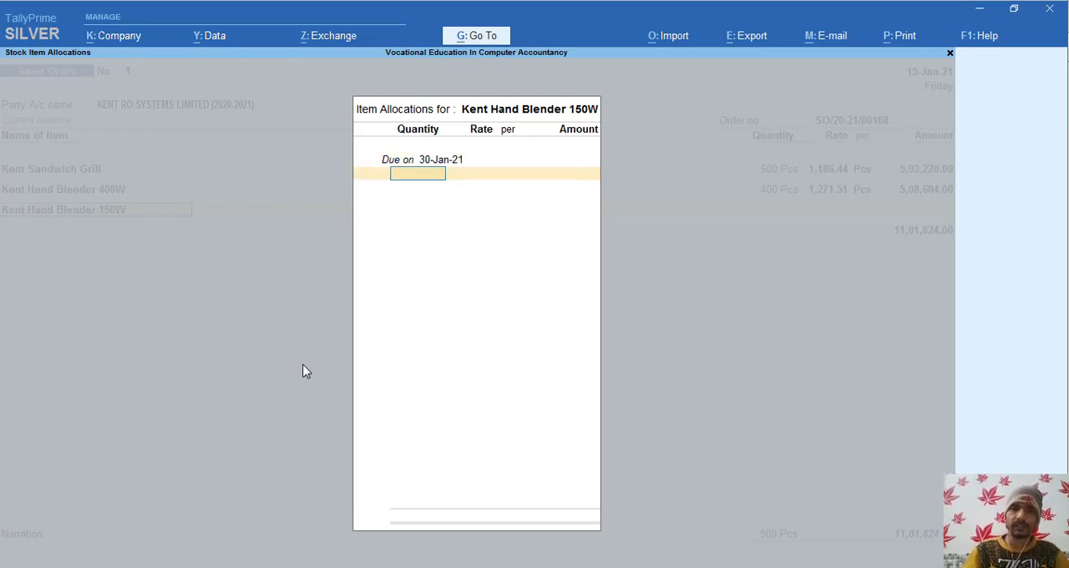
key(alt+Tab)
key(alt+Tab)
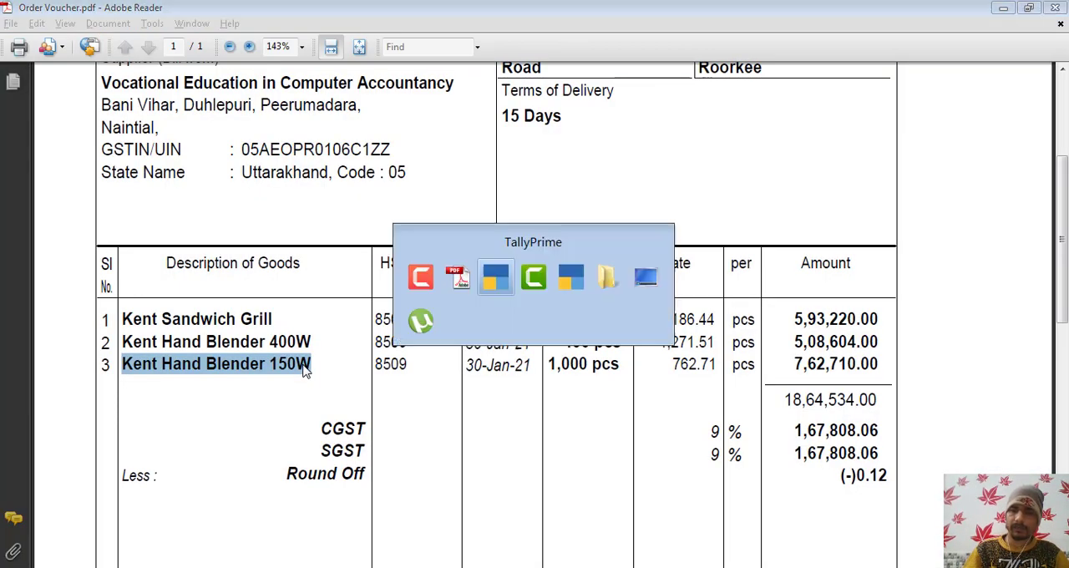
text(1000)
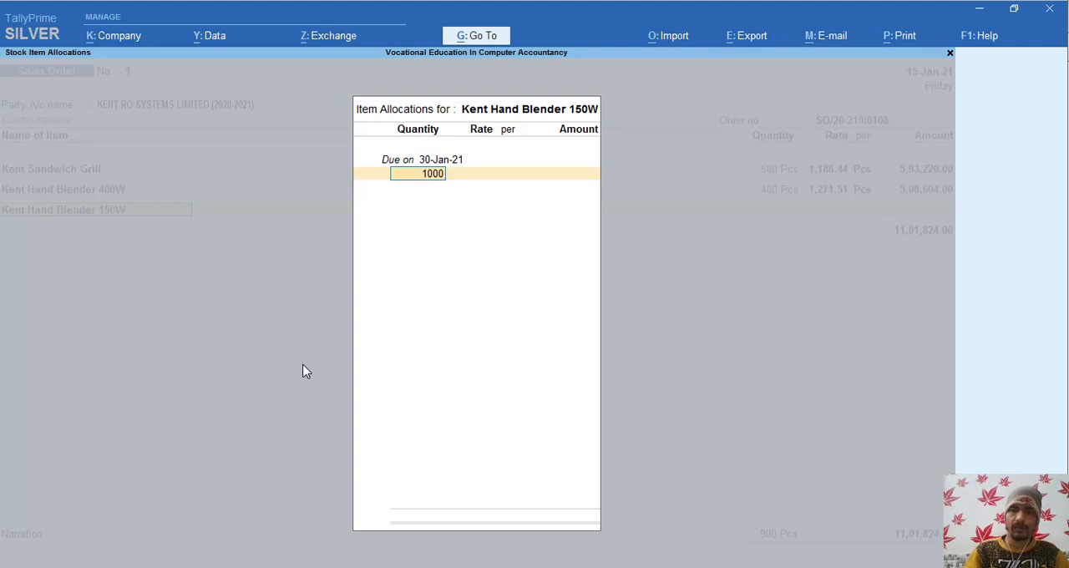
key(Return)
key(Return)
- Enter the rate 762.71 per Pcs from Order Voucher.pdf and accept the item allocation for Kent Hand Blender 150W
key(alt+Tab)
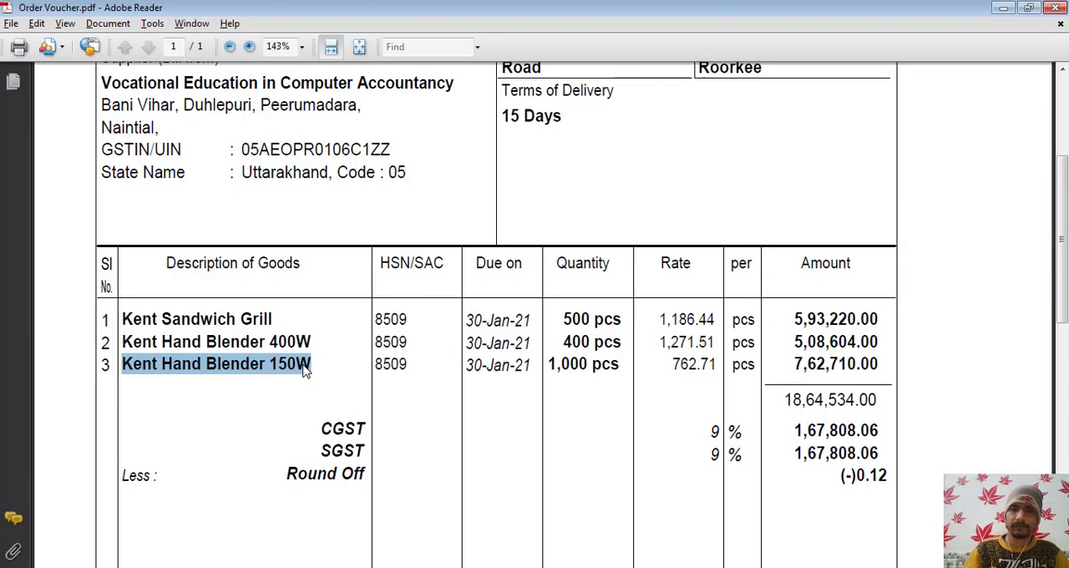
key(alt+Tab)
text(7)
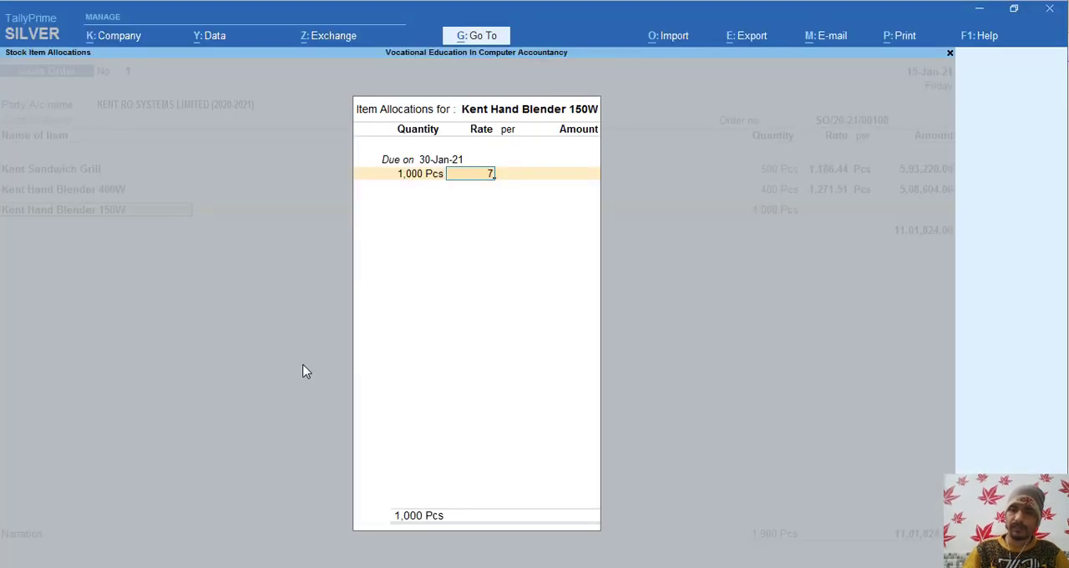
text(62)
key(alt+Tab)
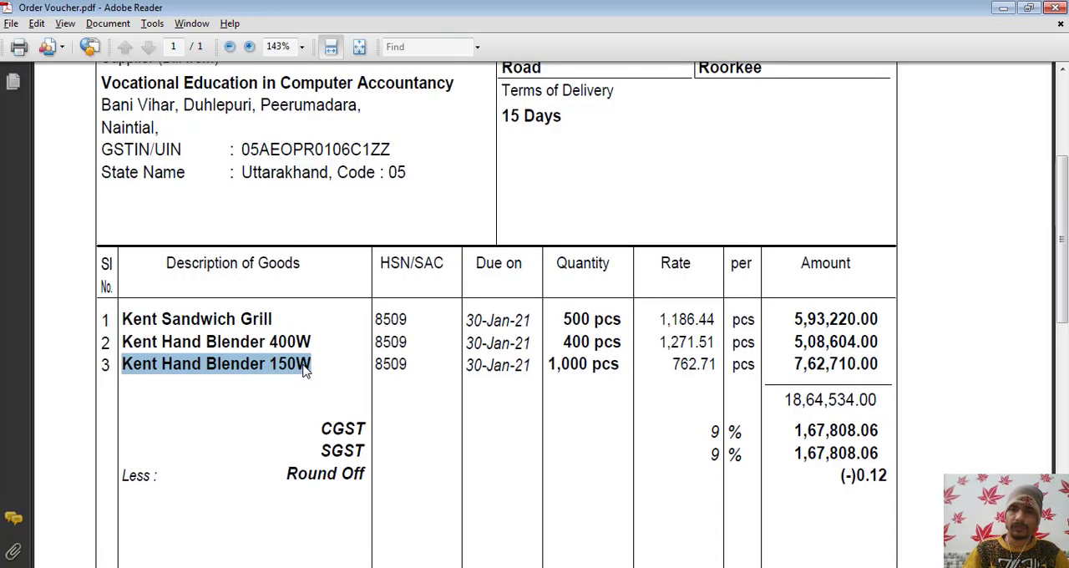
key(alt+Tab)
text(.71)
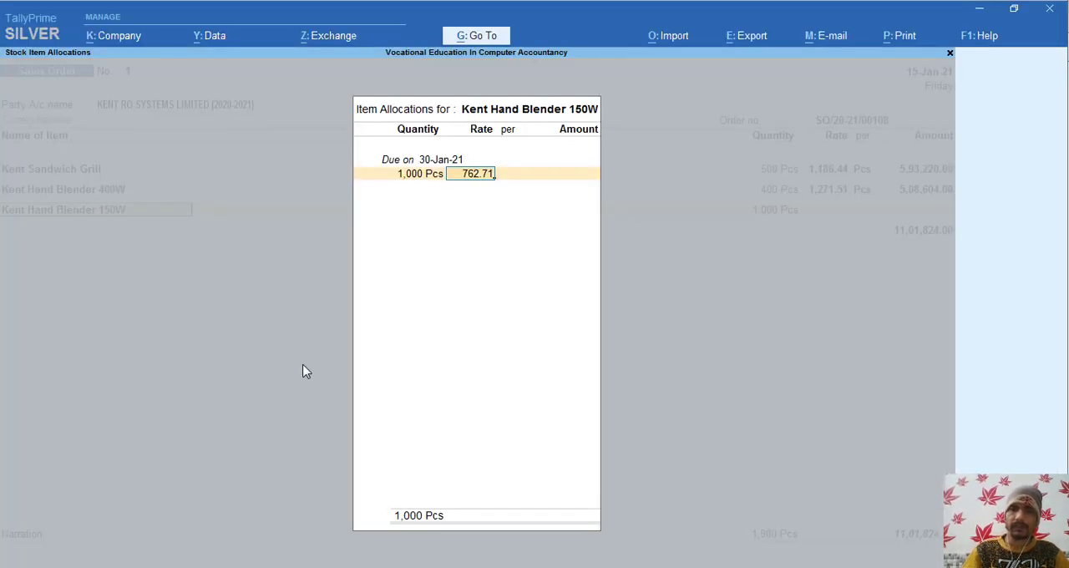
key(Return)
key(Return)
key(Return)
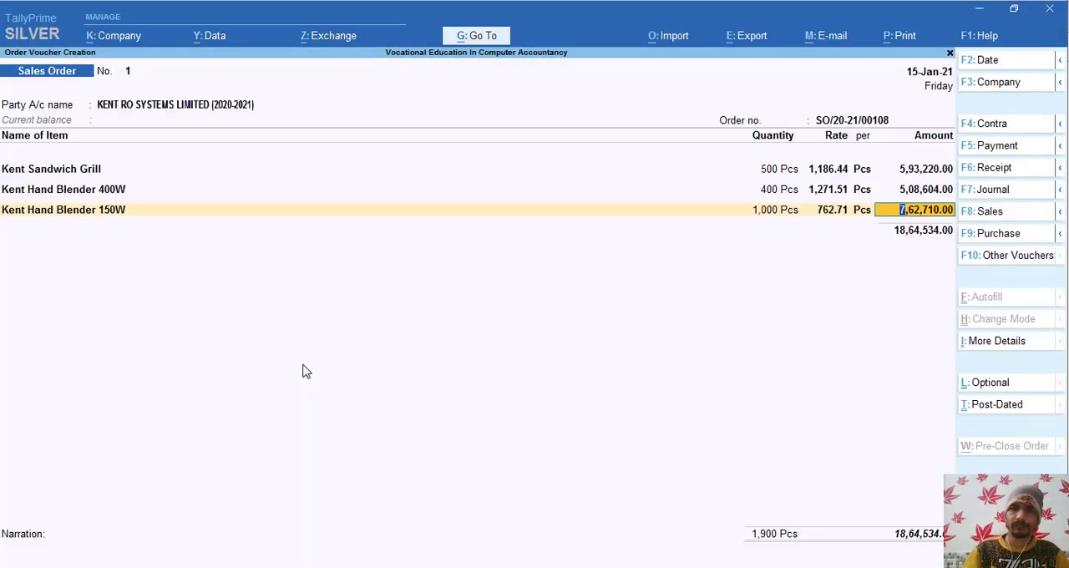
- Assign the Sale Uk@18 ledger to Kent Hand Blender 150W and accept the accounting details
key(Return)
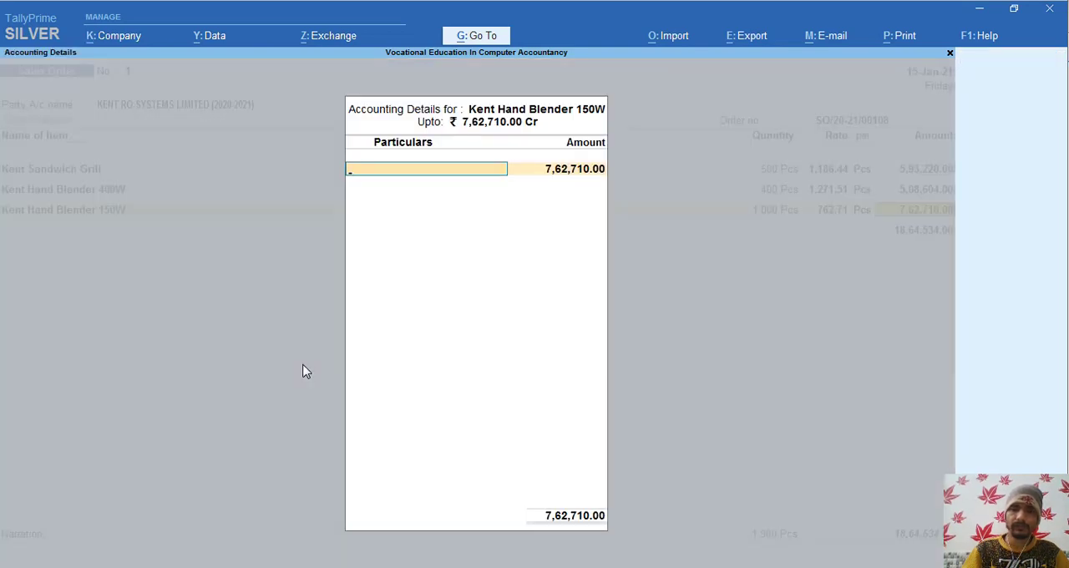
text(Sa)
key(Down)
key(Down)
key(Down)
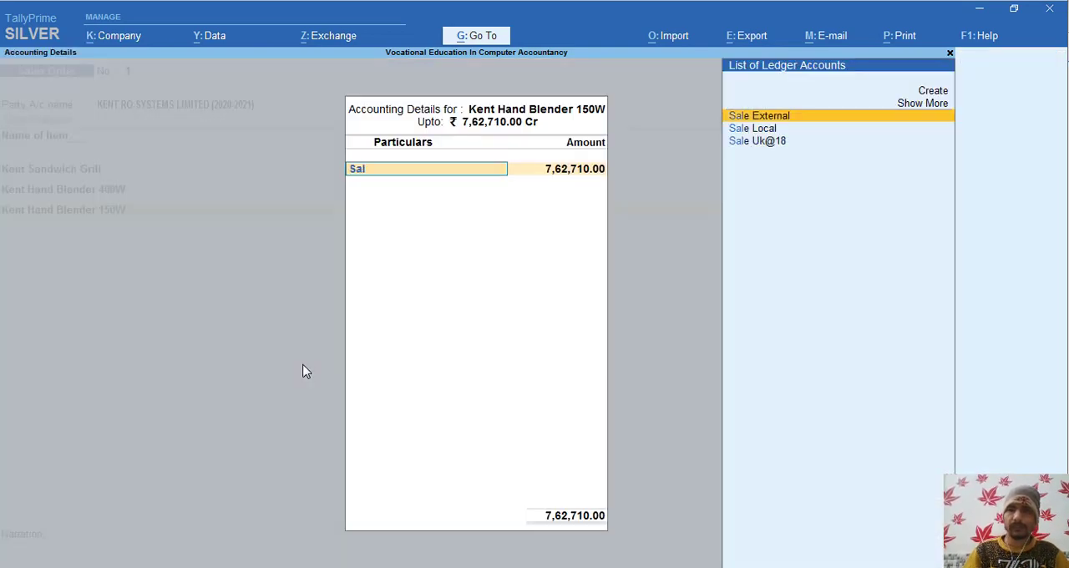
key(Return)
- Finish the item list and create a new ledger named Output CGST without an alias
key(Return)
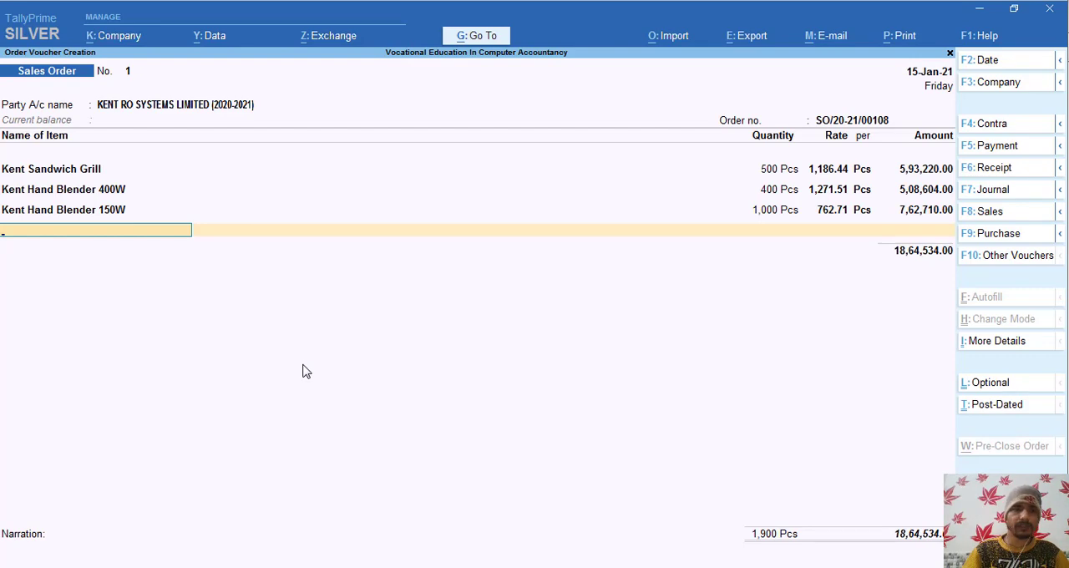
key(Return)
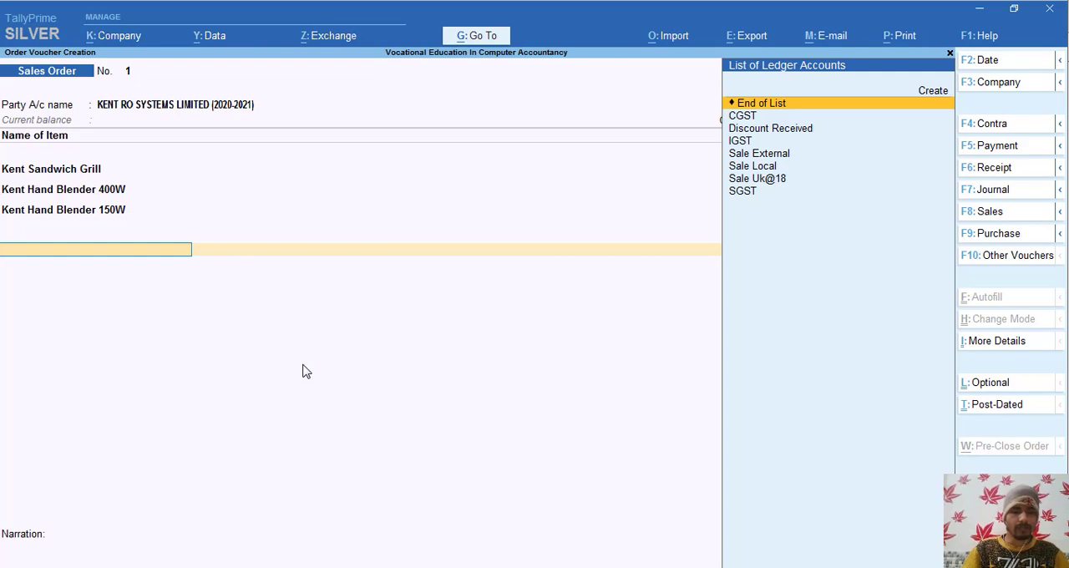
key(alt+c)
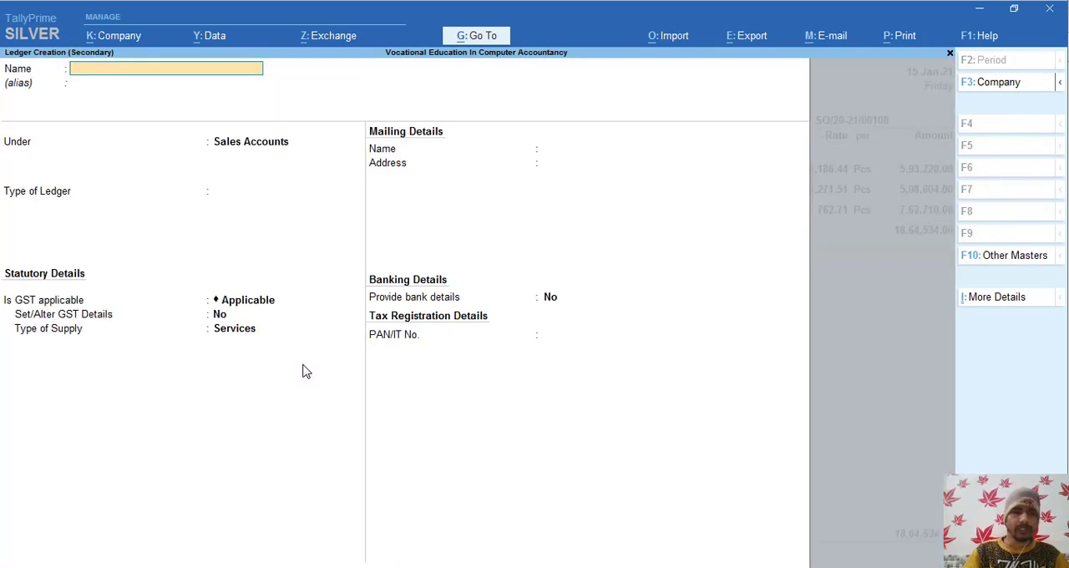
text(Out)
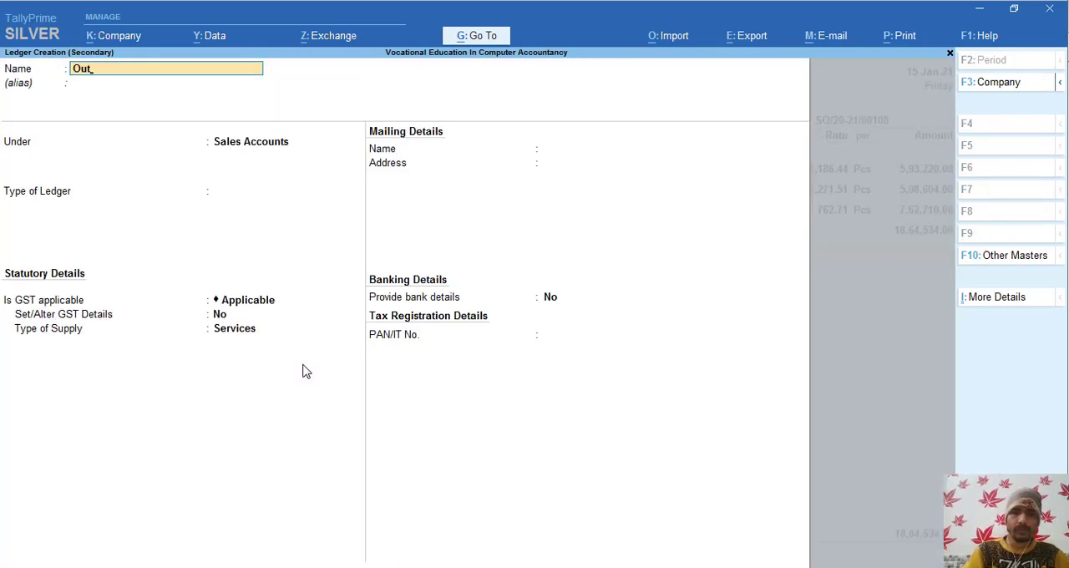
text(put)
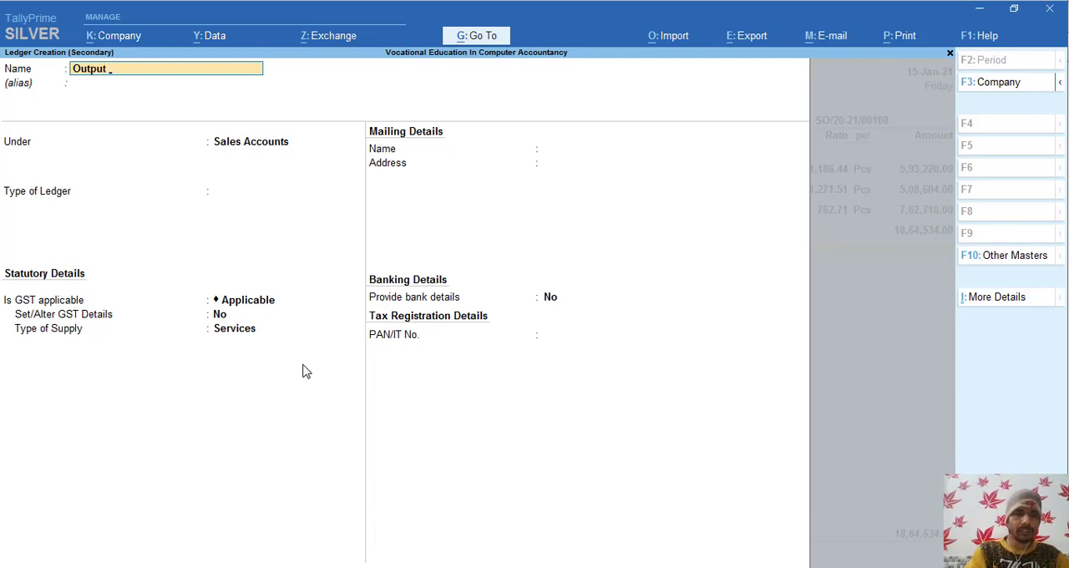
text( CGST)
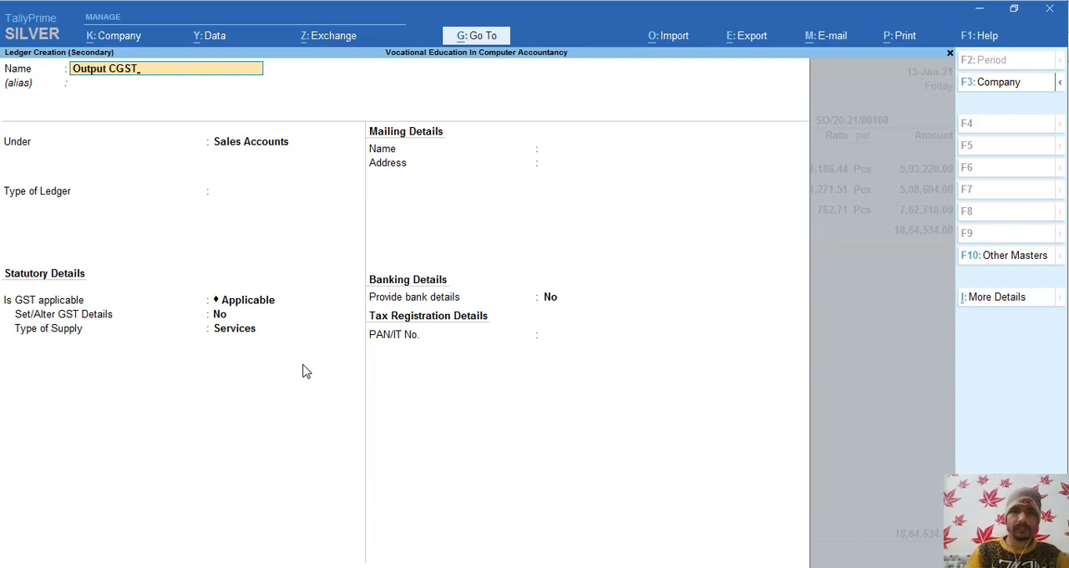
key(Return)
key(Return)
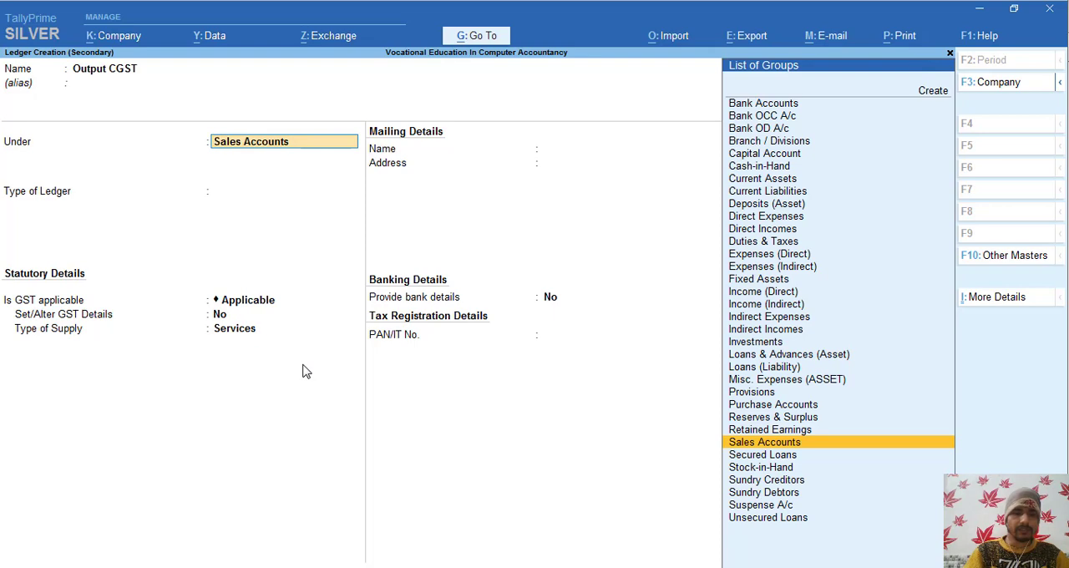
- Group the Output CGST ledger under Duties & Taxes and set its type of duty/tax to GST
text(du)
key(Return)
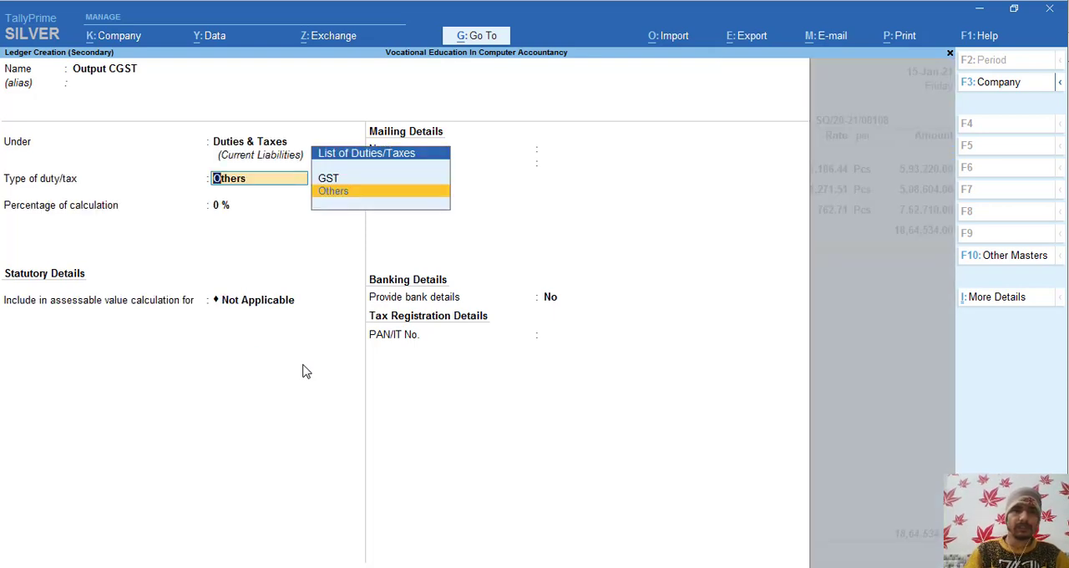
key(Up)
key(Return)
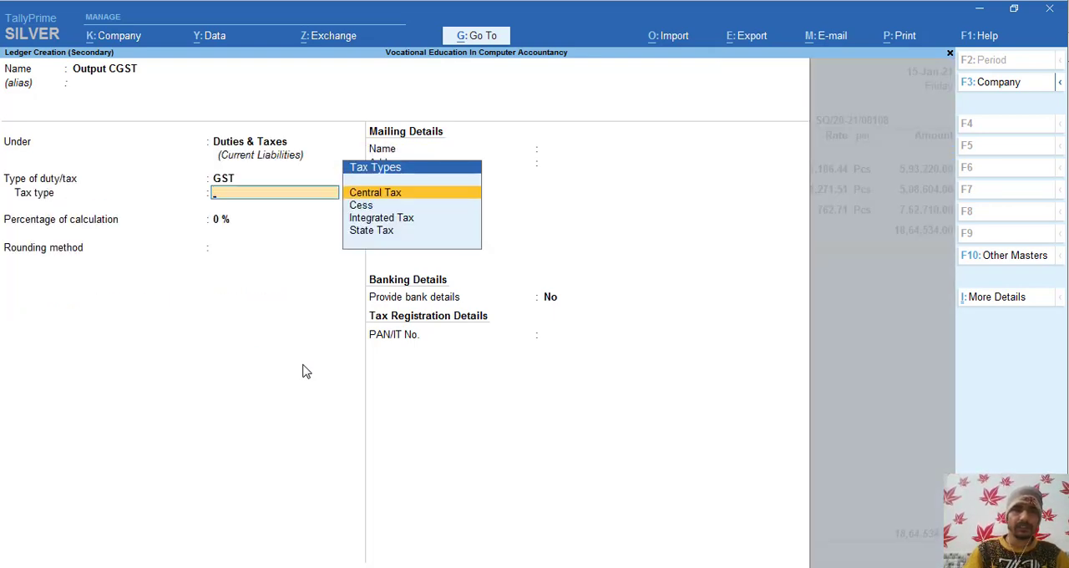
- Set the Output CGST ledger's tax type to Central Tax at 9%, save it and accept its amount in the sales order
key(Return)
text(9)
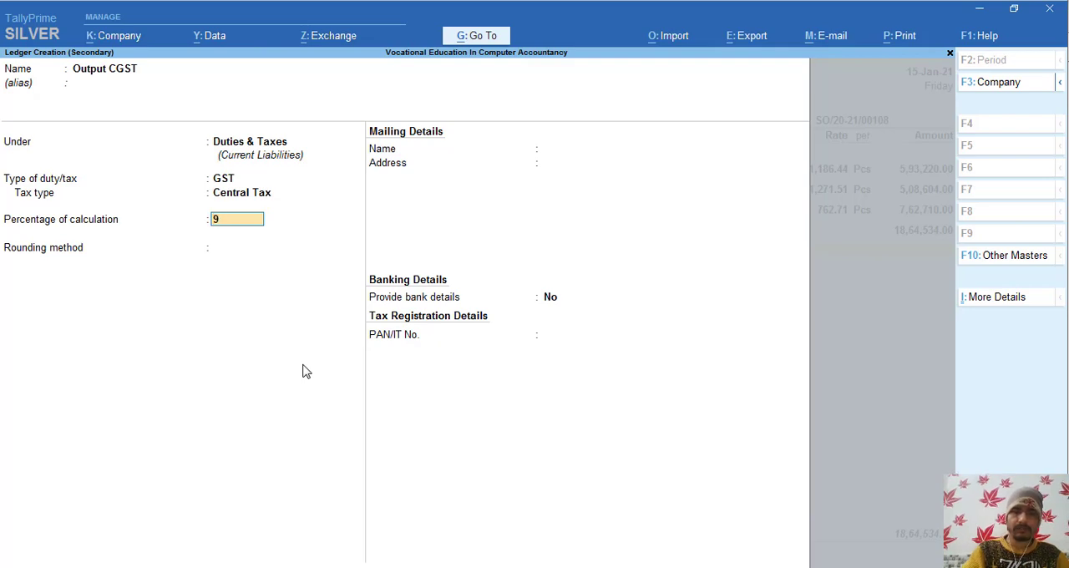
key(Return)
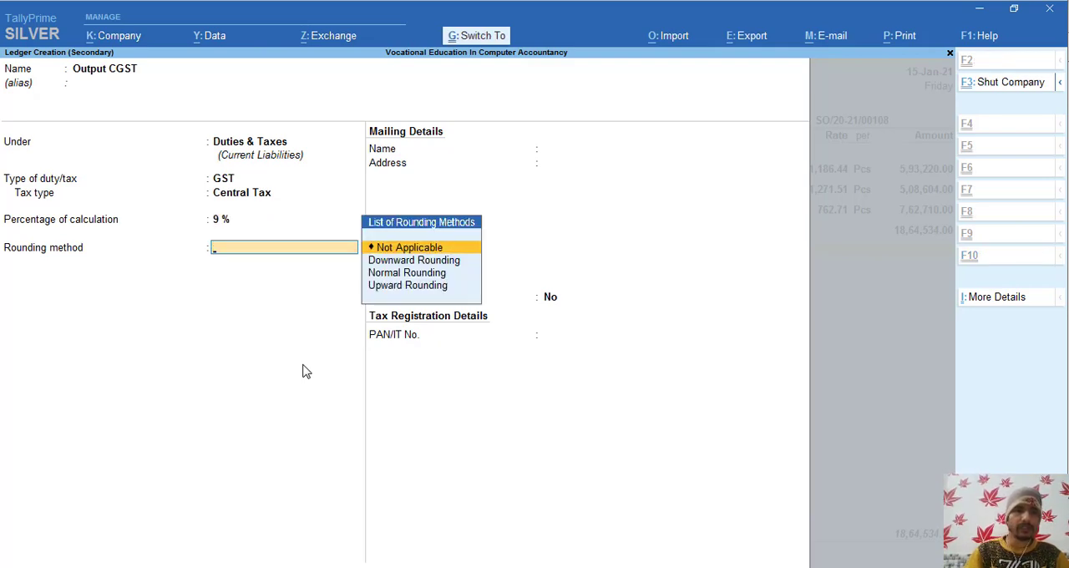
key(ctrl+a)
key(Return)
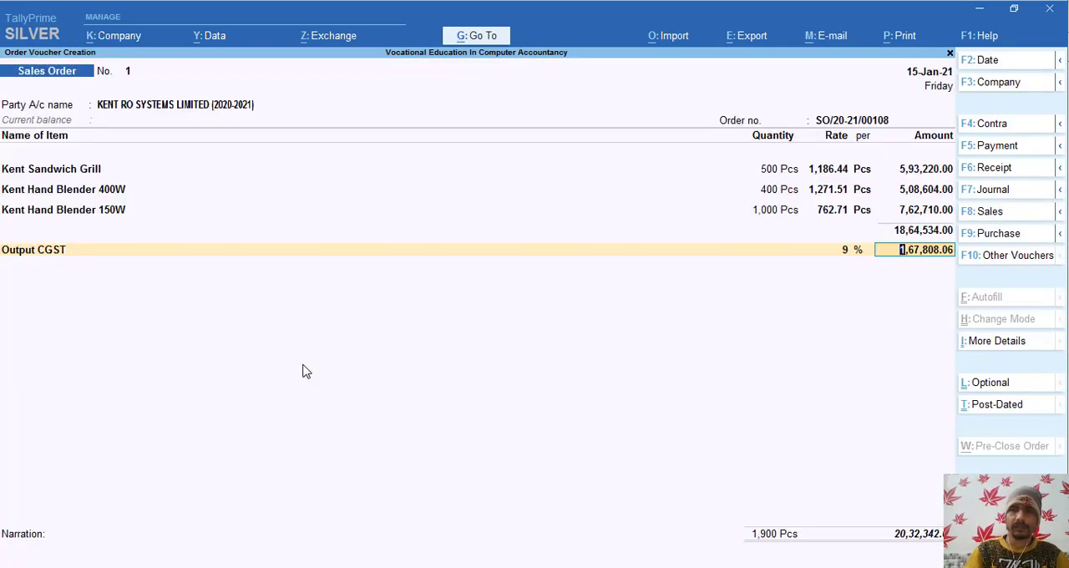
key(Return)
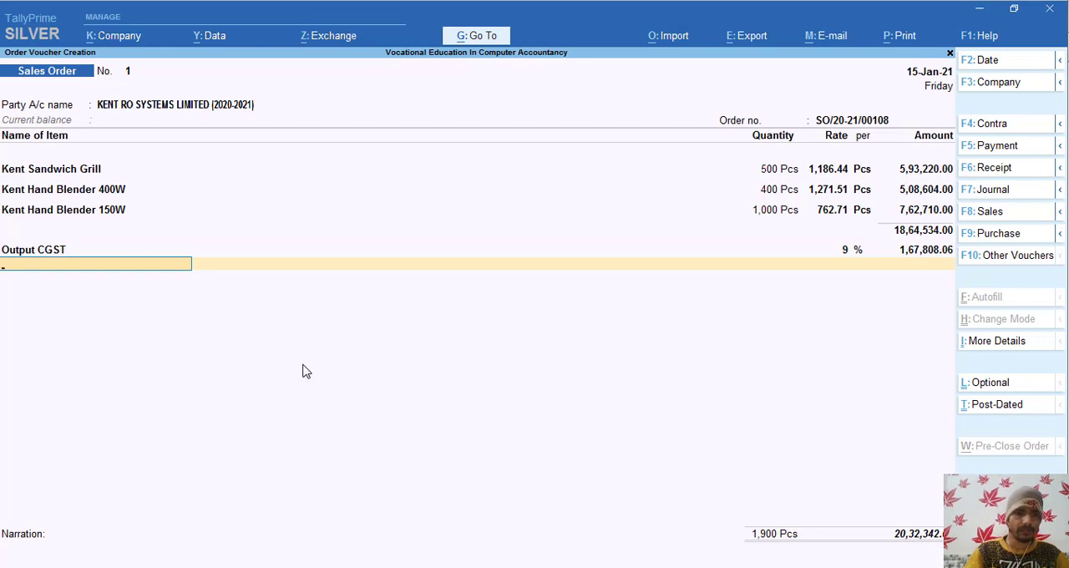
- Create a new ledger named Output SGST without an alias, under Duties & Taxes with GST as type of duty/tax
key(alt+c)
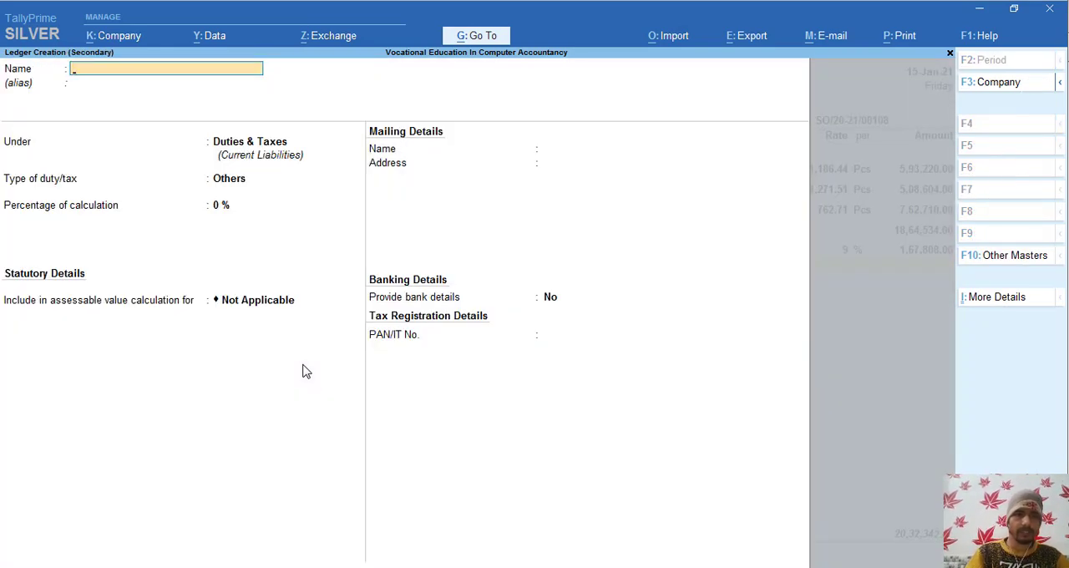
text(Output)
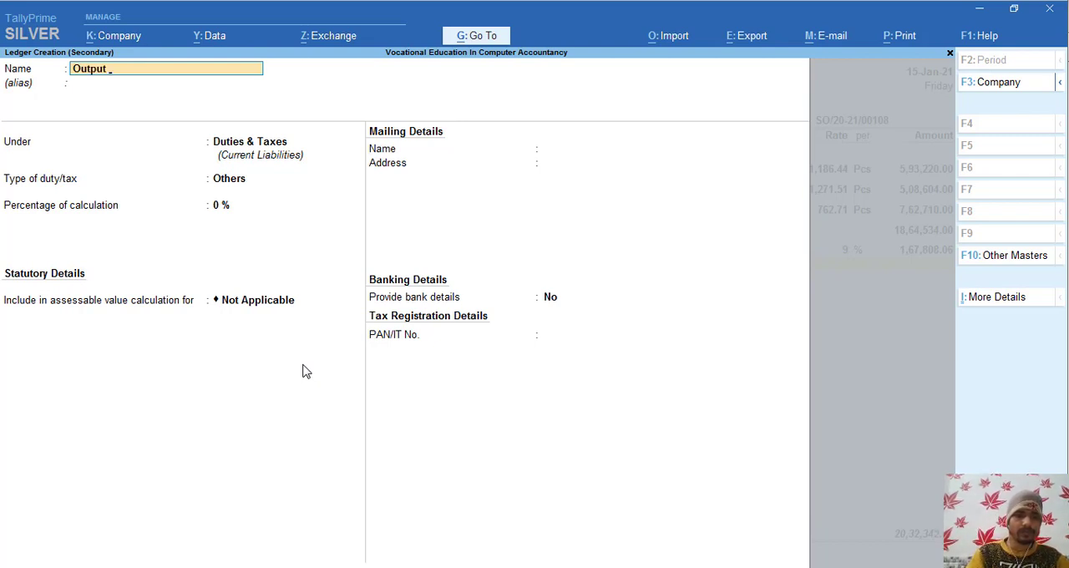
text( SGST)
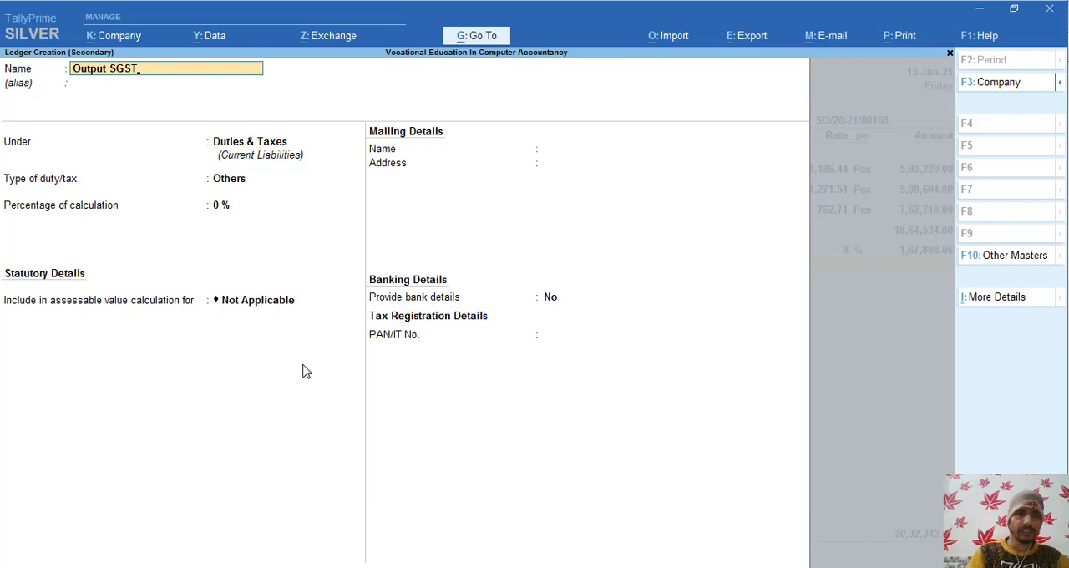
key(Return)
key(Return)
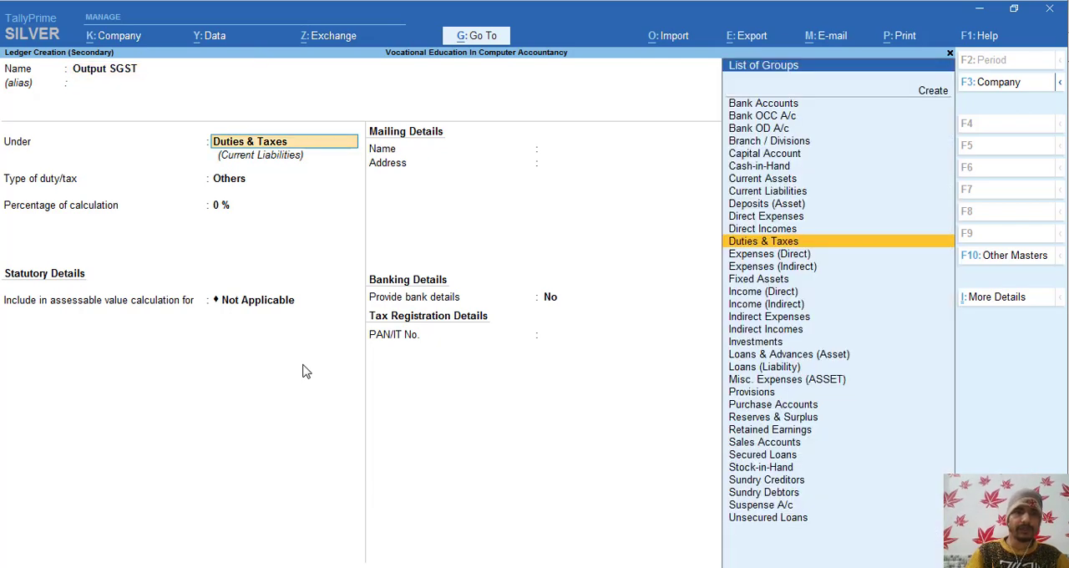
key(Return)
key(Up)
- Set the Output SGST ledger's tax type to State Tax at 9%, save it and accept its amount in the order
key(Return)
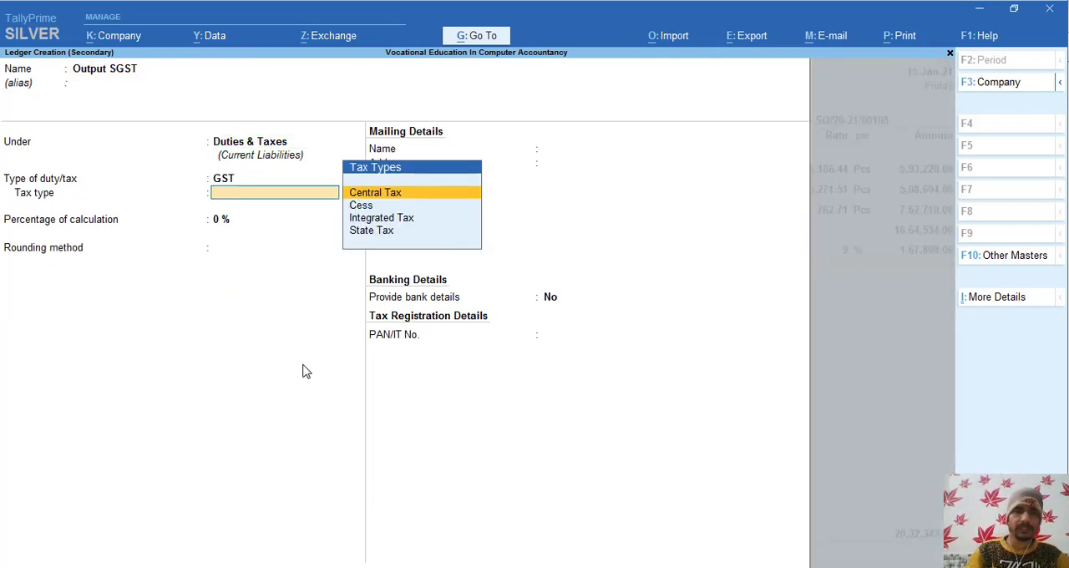
key(Down)
key(Down)
key(Down)
key(Return)
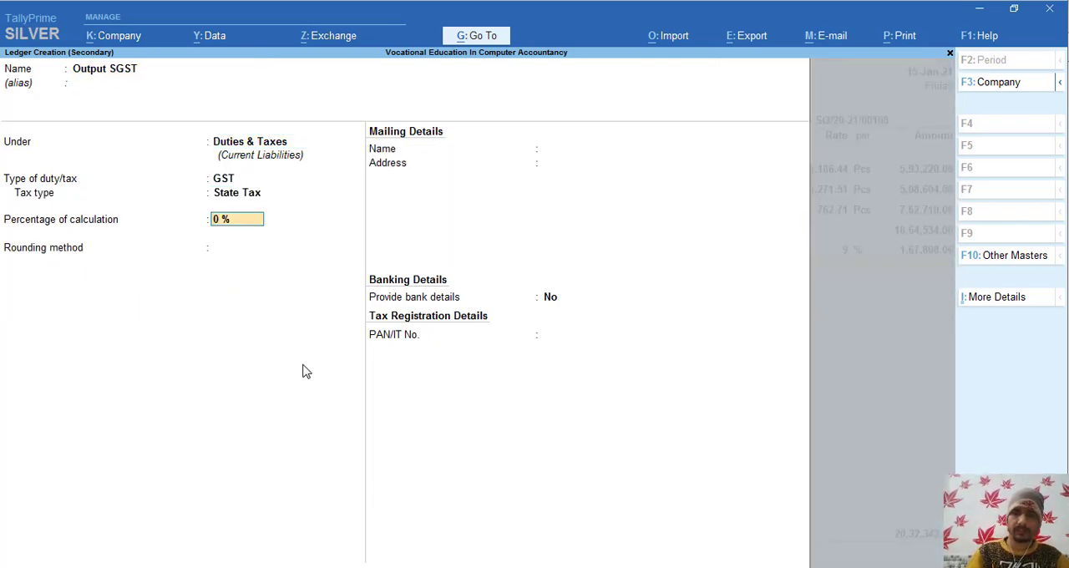
text(9)
key(Return)
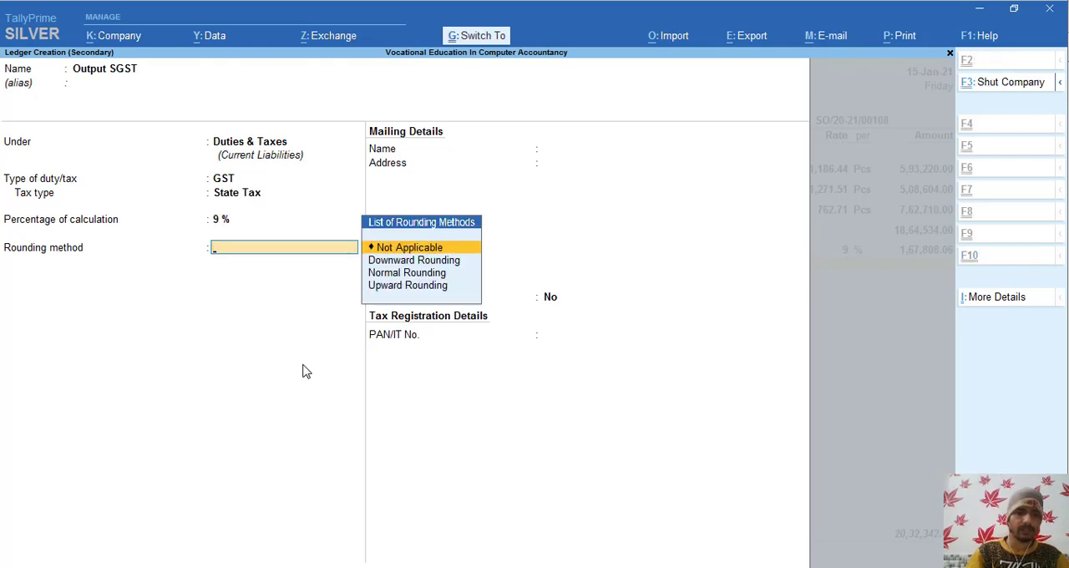
key(ctrl+a)
key(Return)
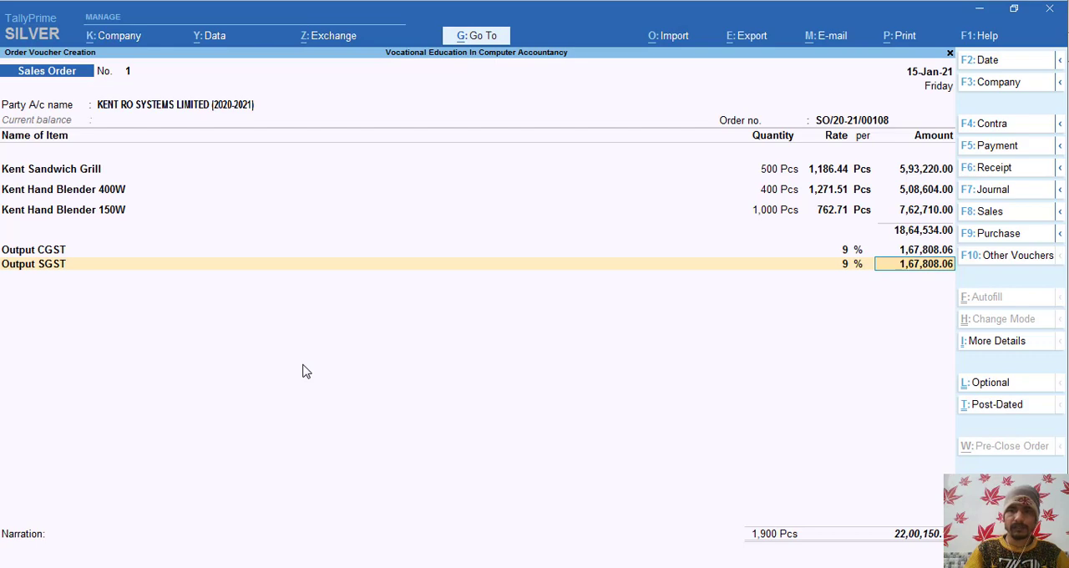
key(Return)
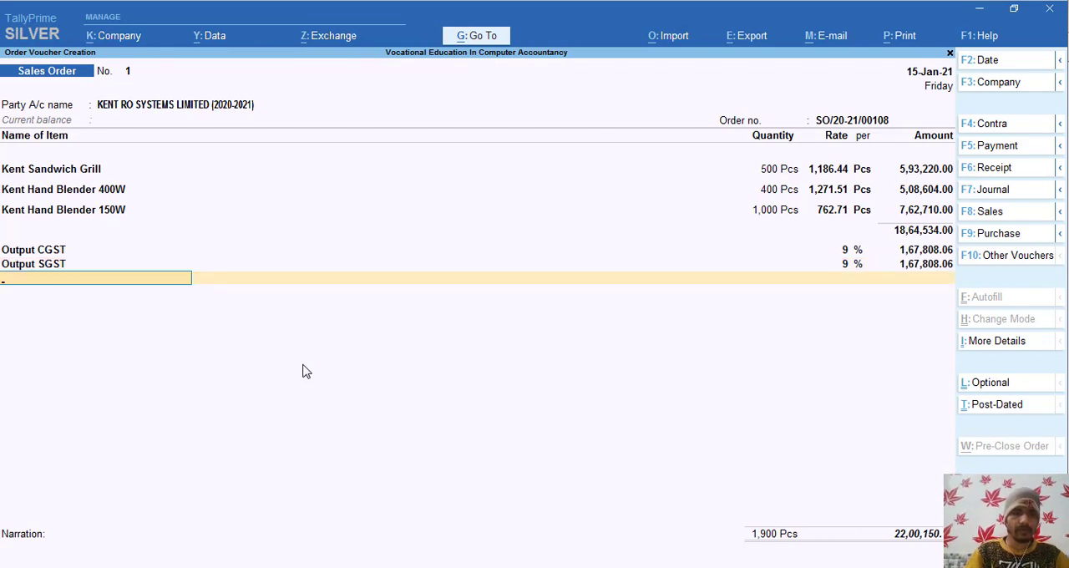
- Create a new ledger named Round Off without an alias and group it under Indirect Expenses
key(alt+c)
text(Ro)
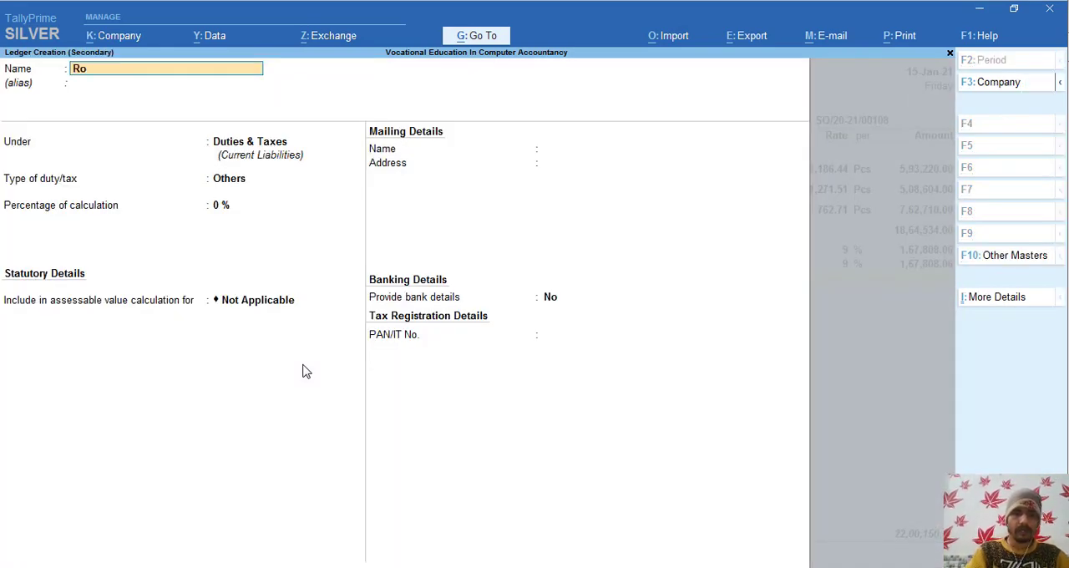
text(und Off)
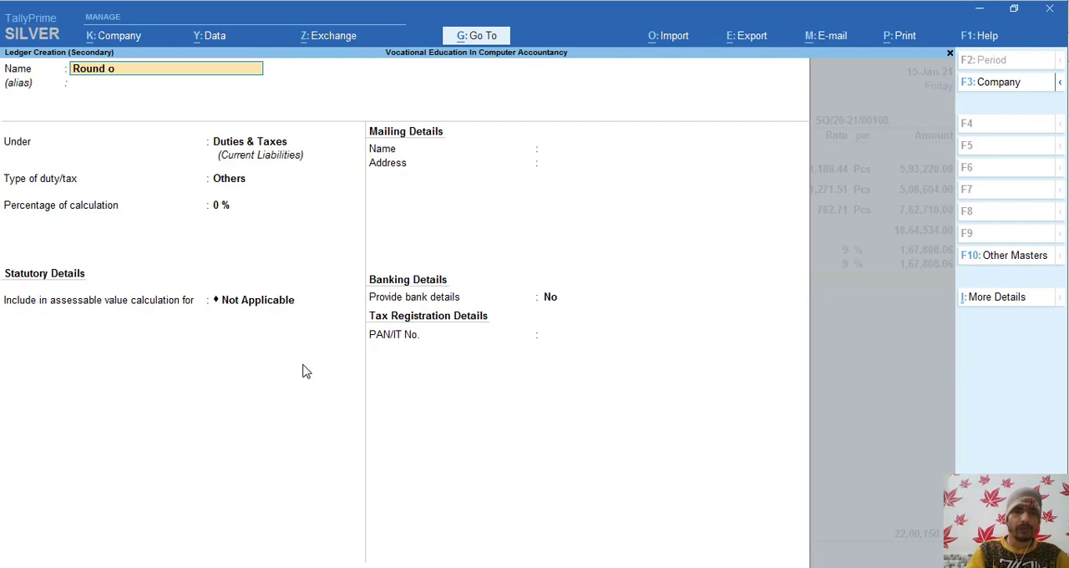
key(Return)
key(Return)
text(Ind)
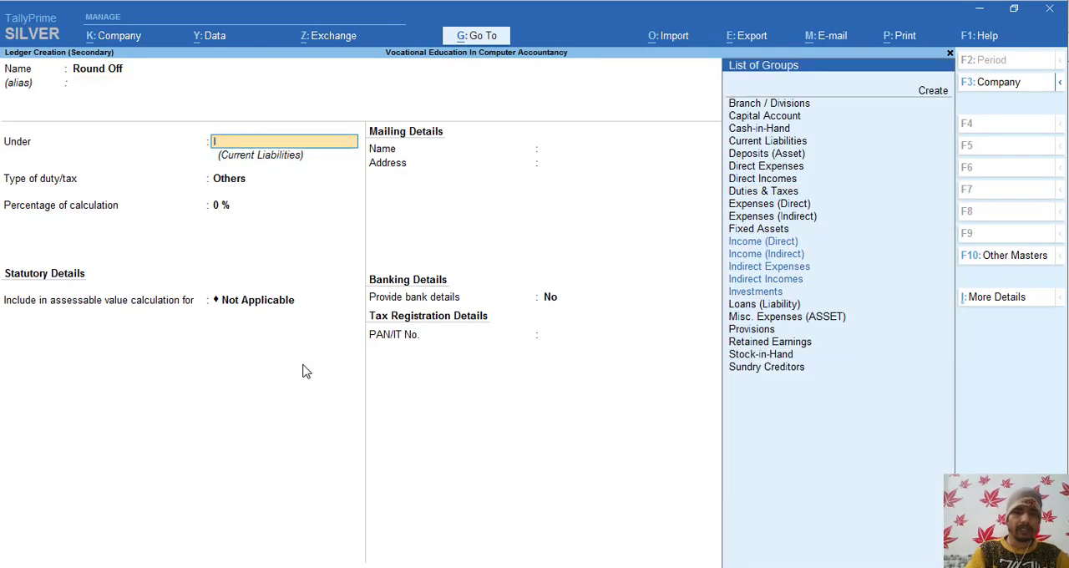
key(Up)
key(Up)
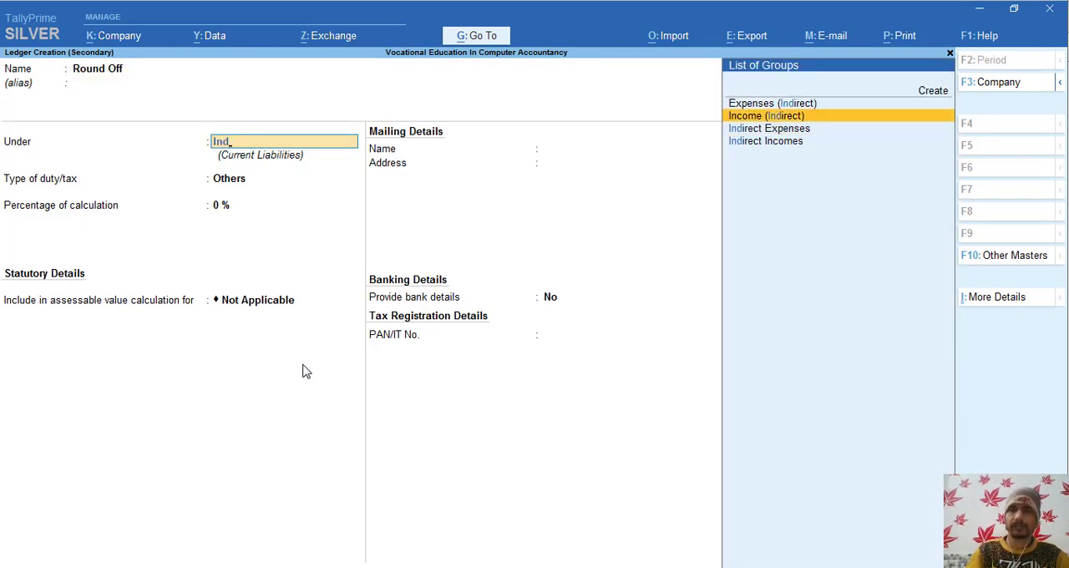
key(Down)
key(Return)
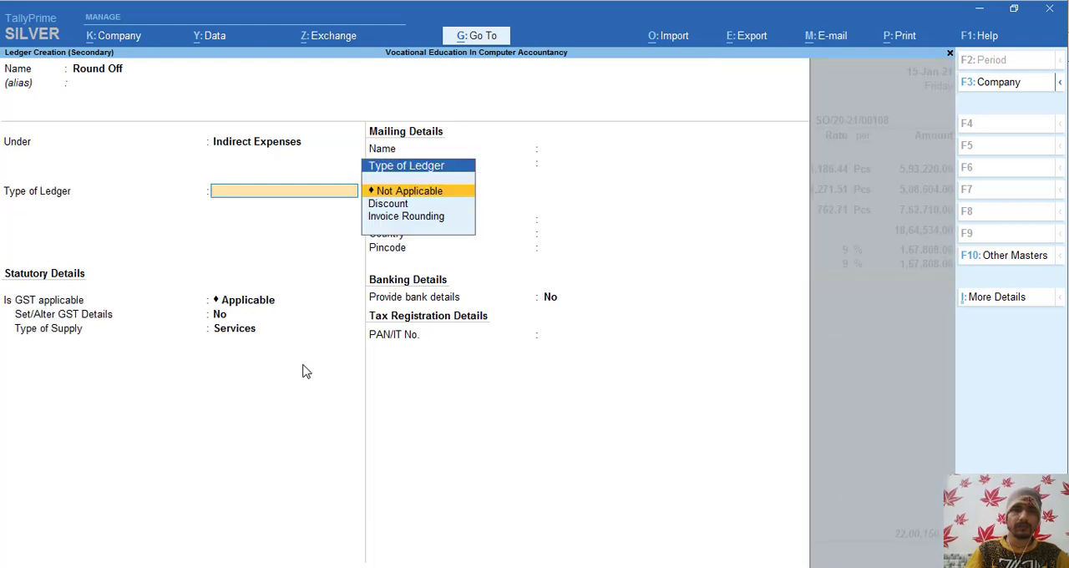
- Set the Round Off ledger's type to Invoice Rounding, keep Normal Rounding with limit 1, and save the ledger
key(Down)
key(Down)
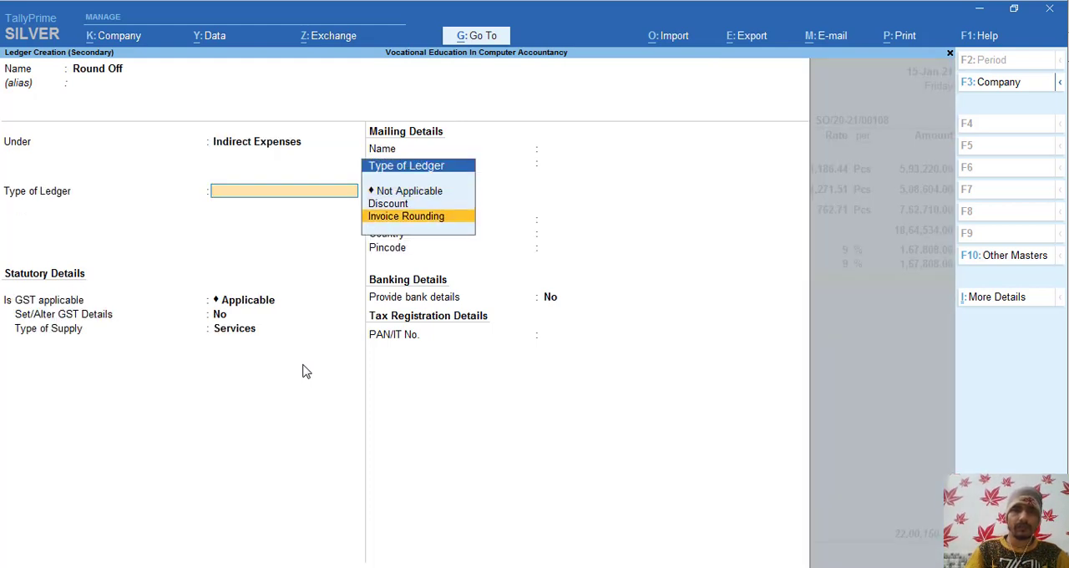
key(Return)
key(ctrl)
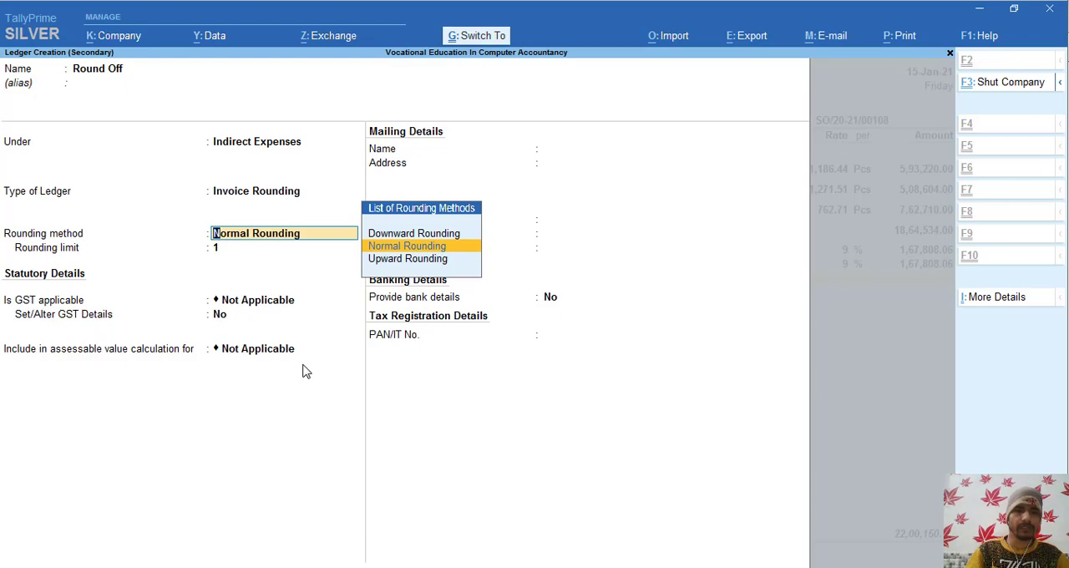
key(ctrl+a)
key(Return)
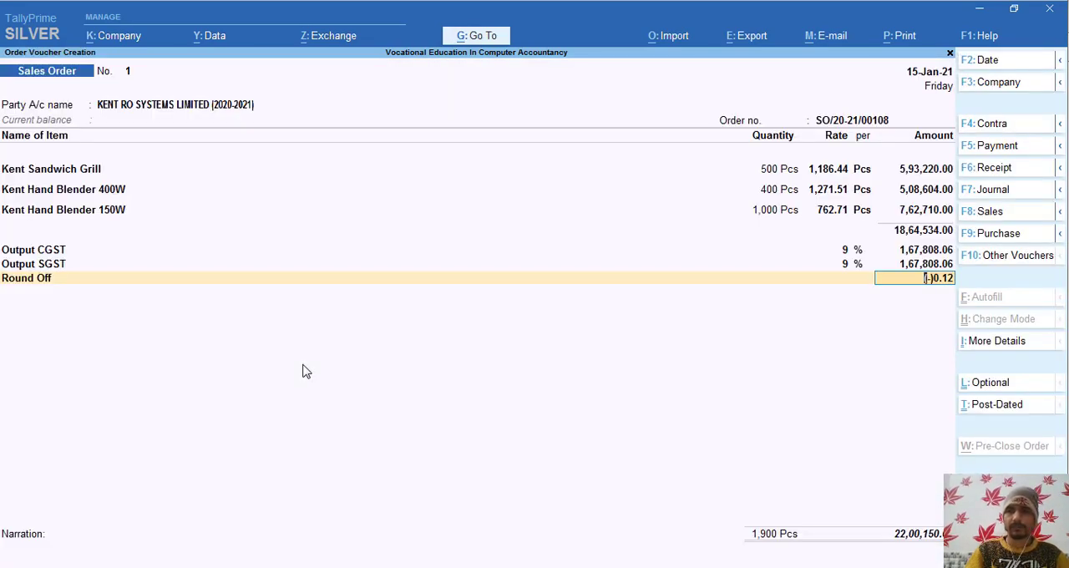
- Compare the sales order's tax amounts, round-off and total with those in Order Voucher.pdf
key(alt+Tab)
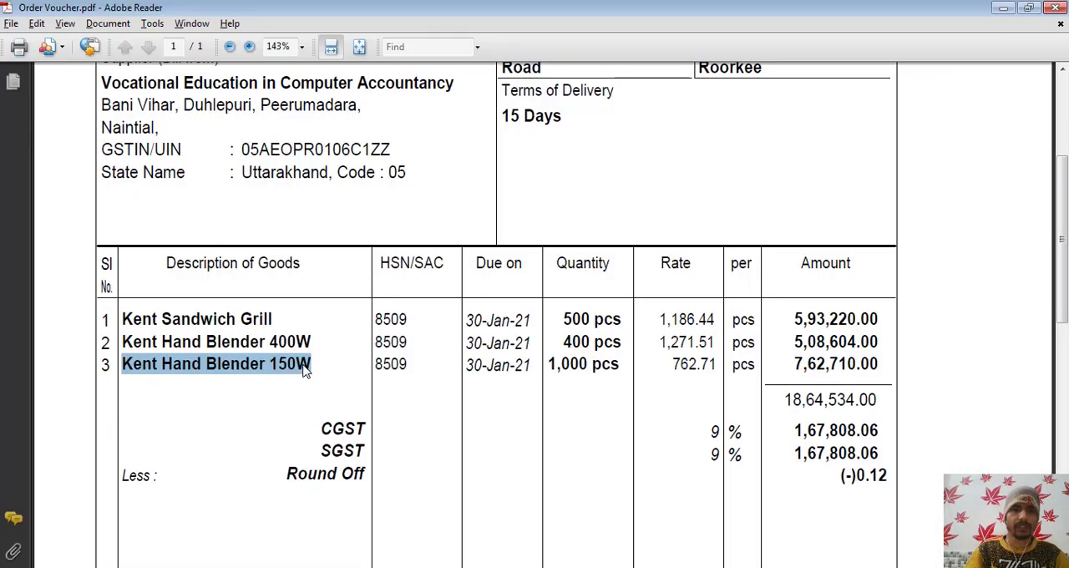
key(alt+Tab)
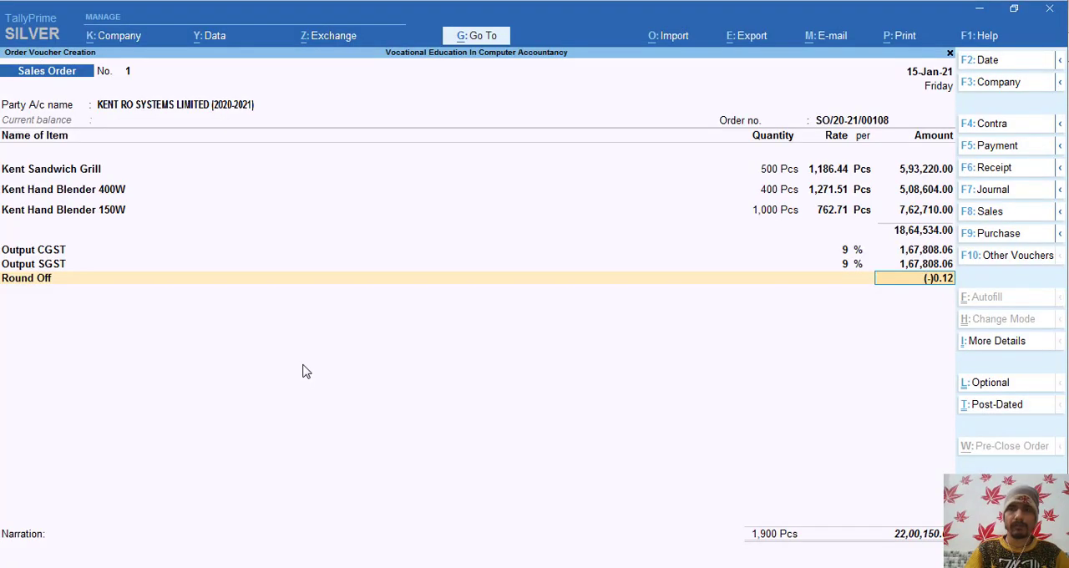
key(alt+Tab)
click(305, 372)
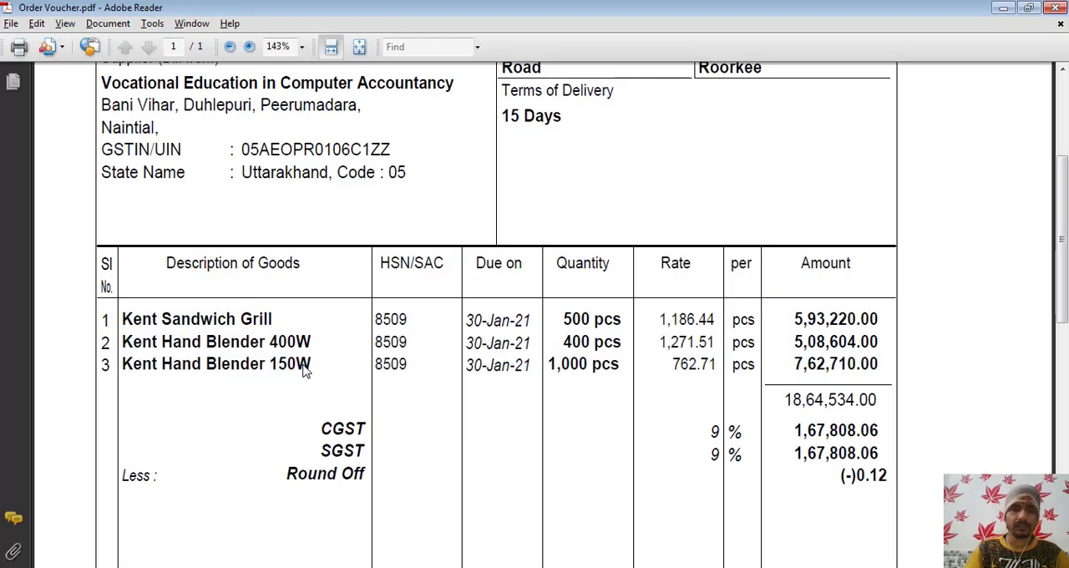
scroll(304, 372, down, 3)
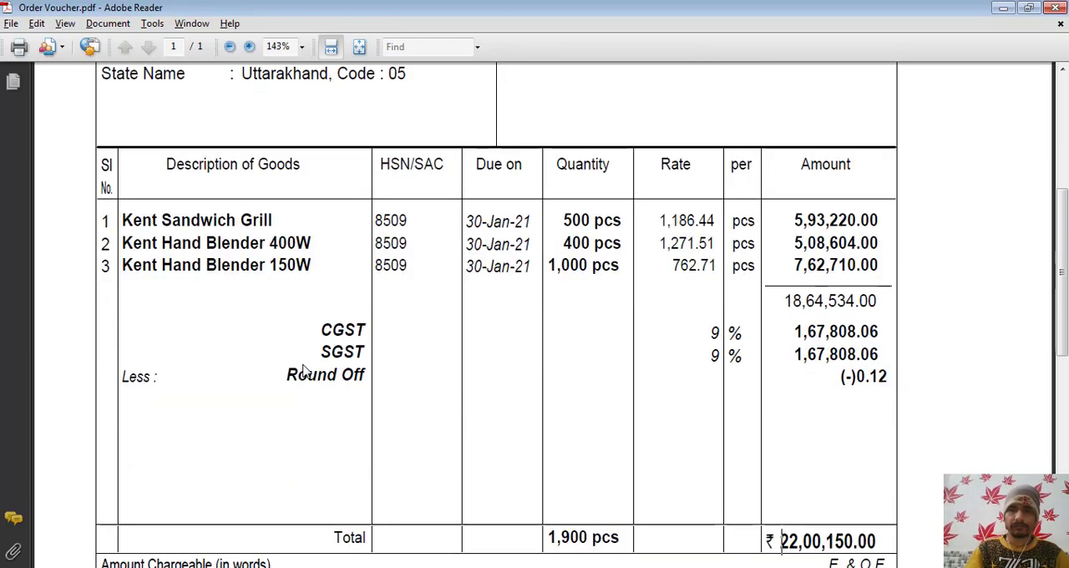
key(alt+Tab)
key(alt+Tab)
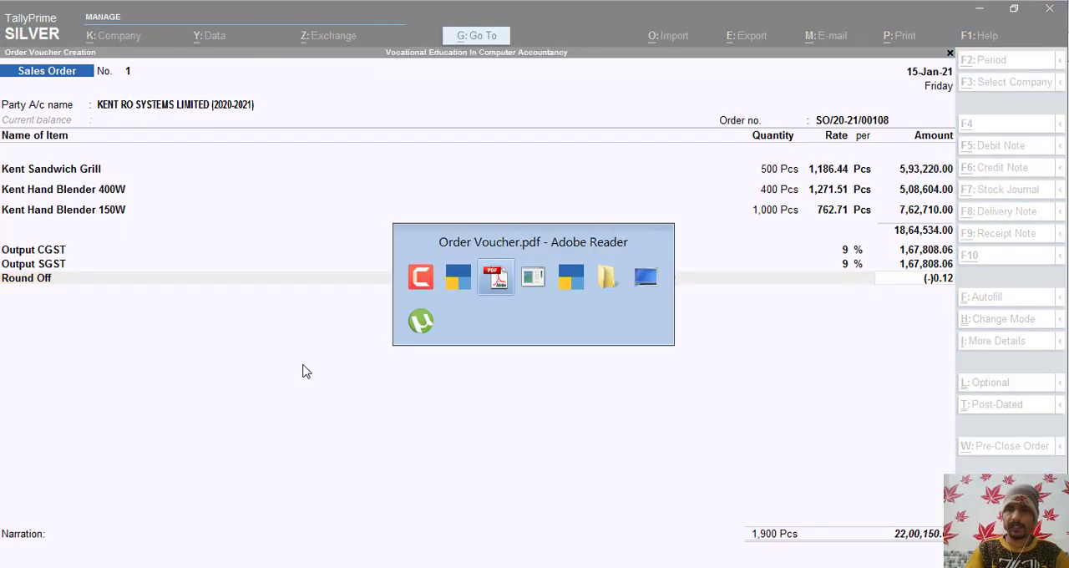
scroll(304, 372, down, 1)
scroll(305, 372, down, 6)
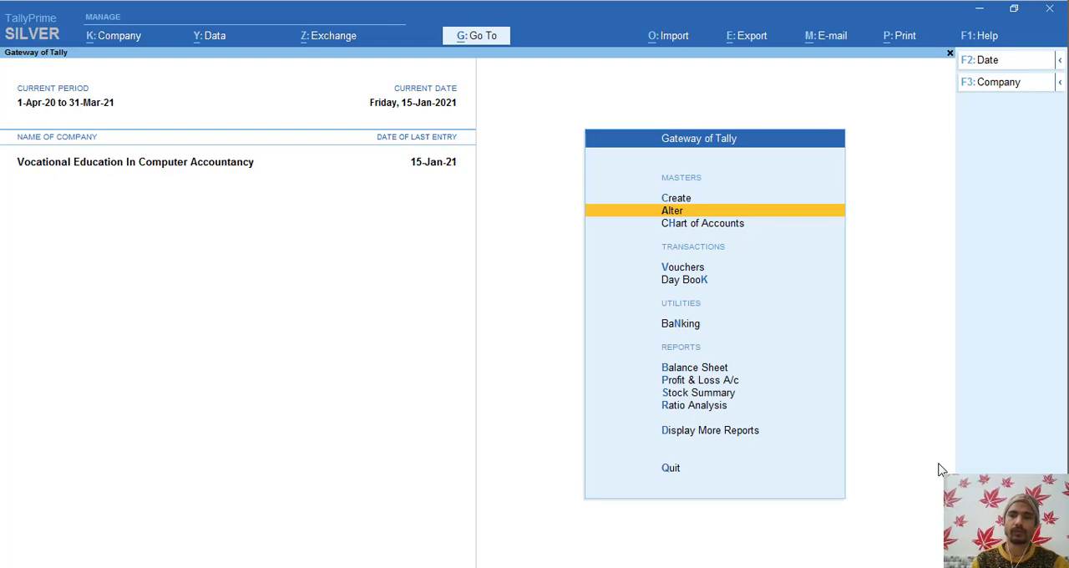
- Examine the closing quantities, rates and values of the three Kent items in the Stock Summary report, and close it
key(Down)
key(Down)
key(Down)
key(Down)
key(Down)
key(Down)
key(Down)
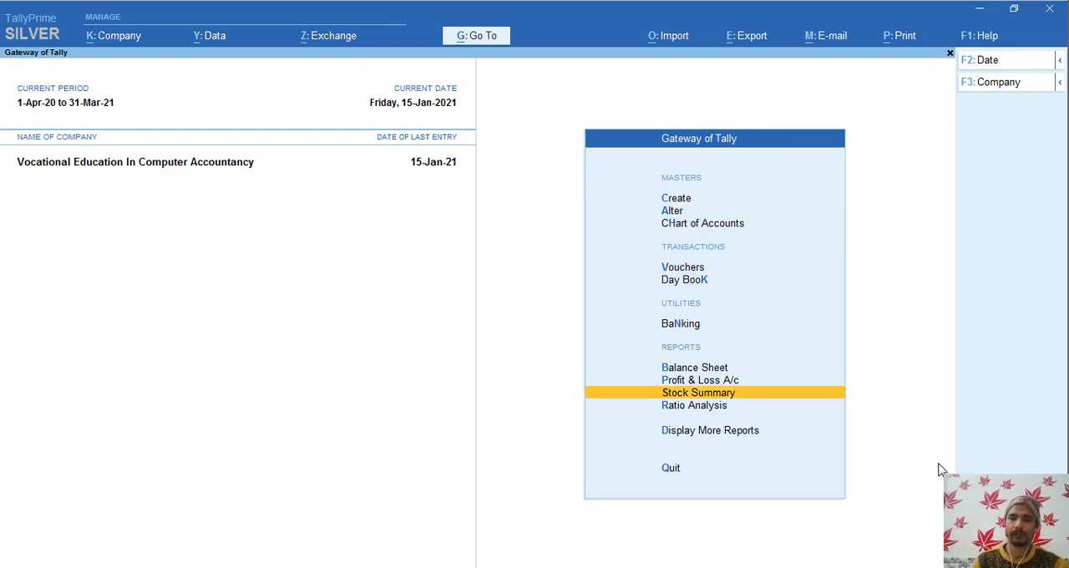
key(Return)
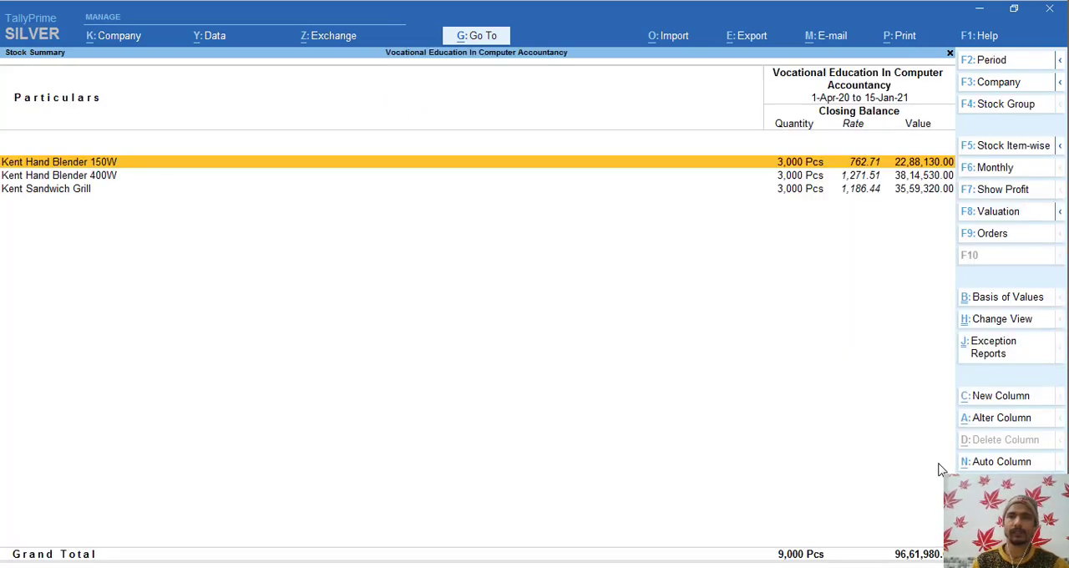
key(Down)
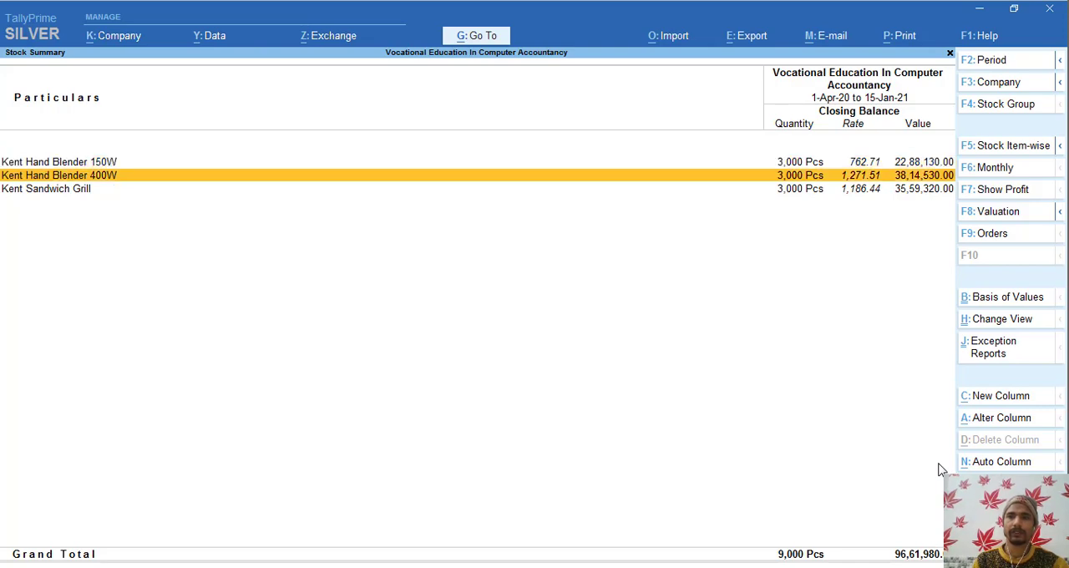
key(Up)
key(Down)
key(Down)
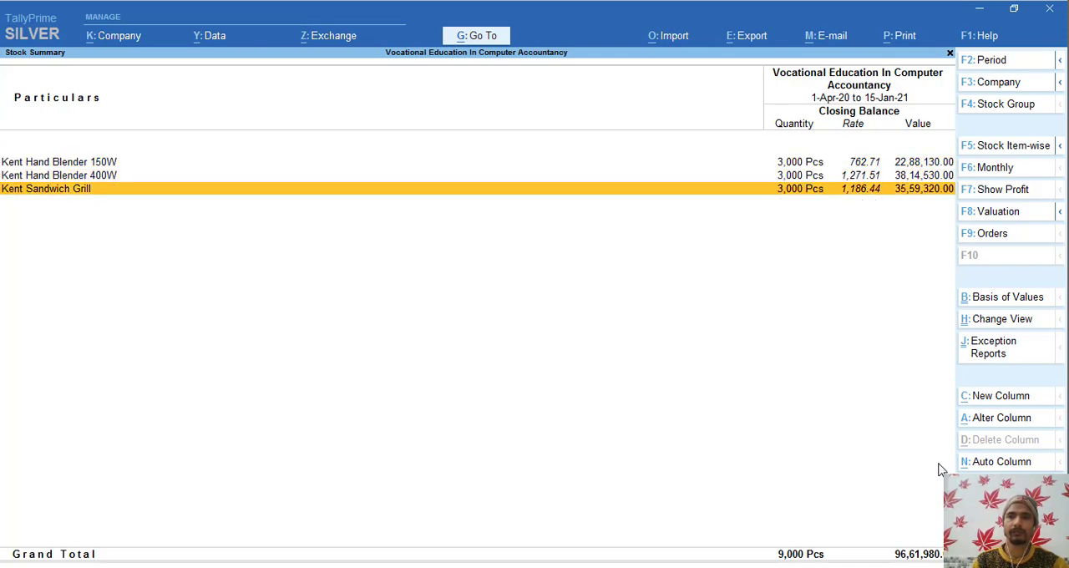
key(Up)
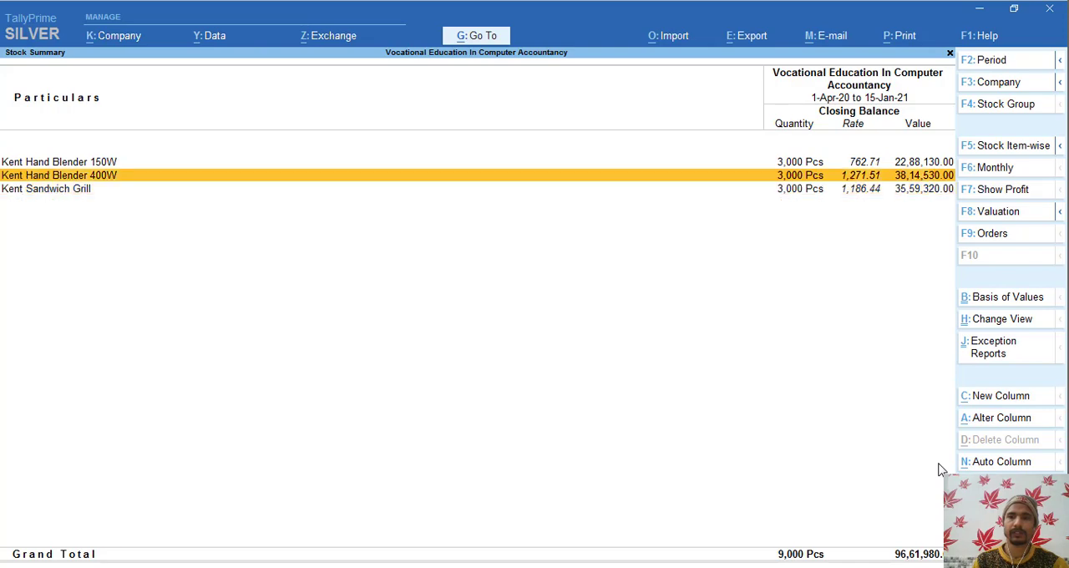
key(Up)
key(Down)
key(Down)
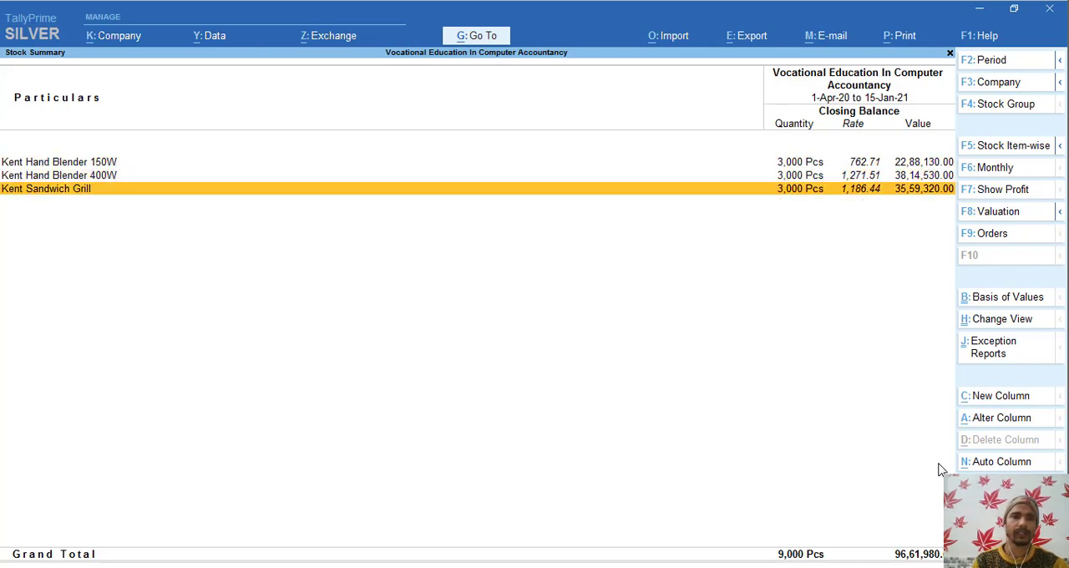
key(Up)
key(Up)
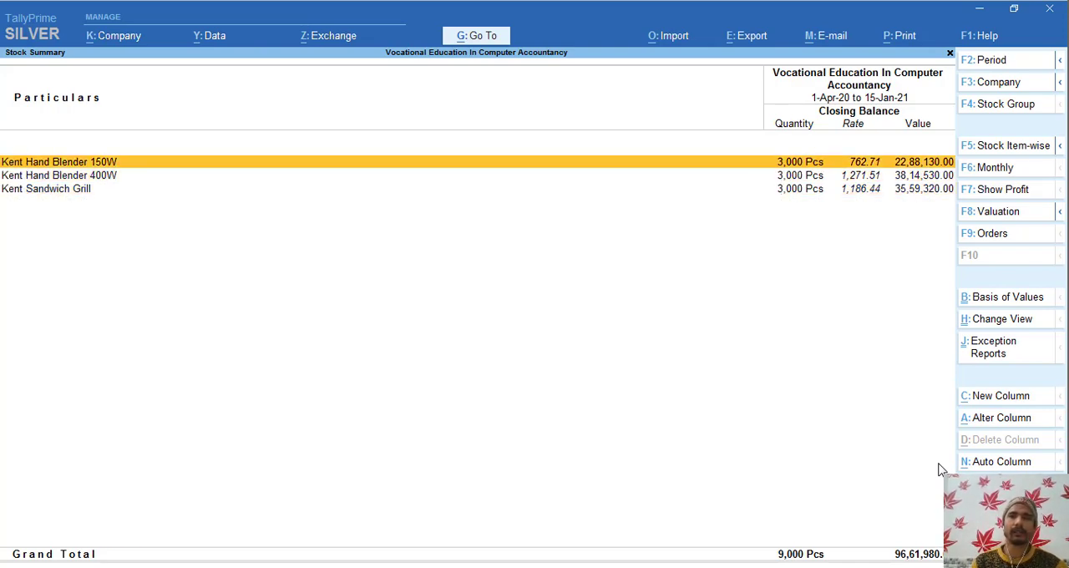
key(Escape)
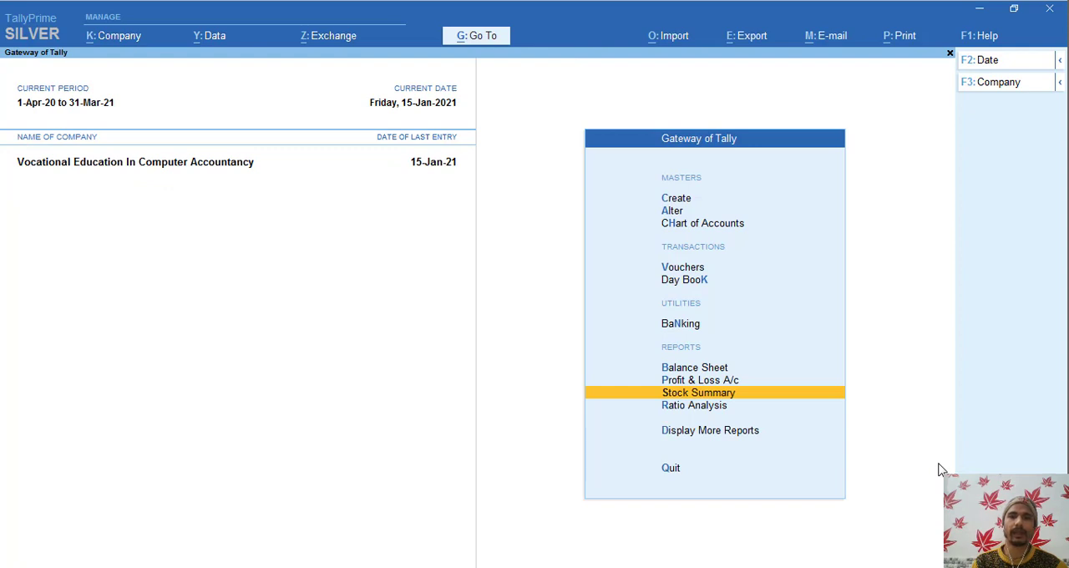
- Go to Display More Reports in the Gateway of Tally
key(Down)
key(Down)
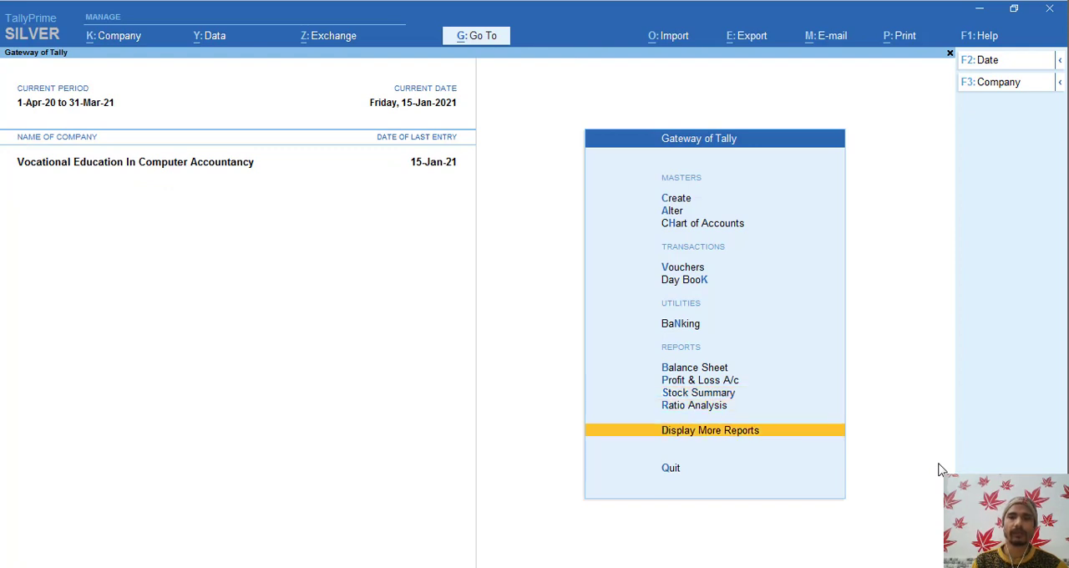
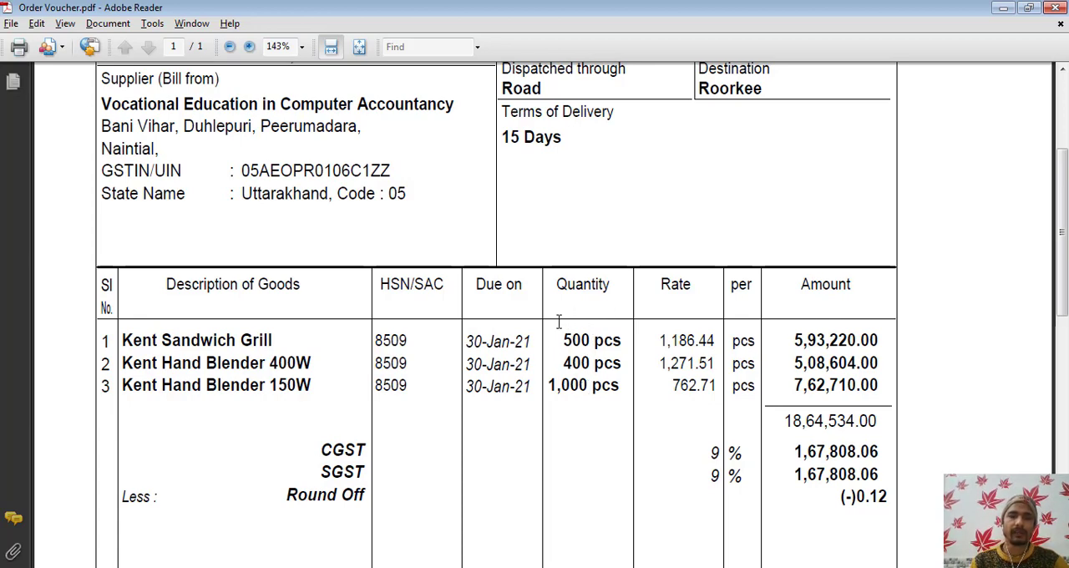
- Review the supplier, reference and item details in Order Voucher.pdf, switch back to TallyPrime, and briefly open and close Stock Summary
scroll(559, 321, up, 4)
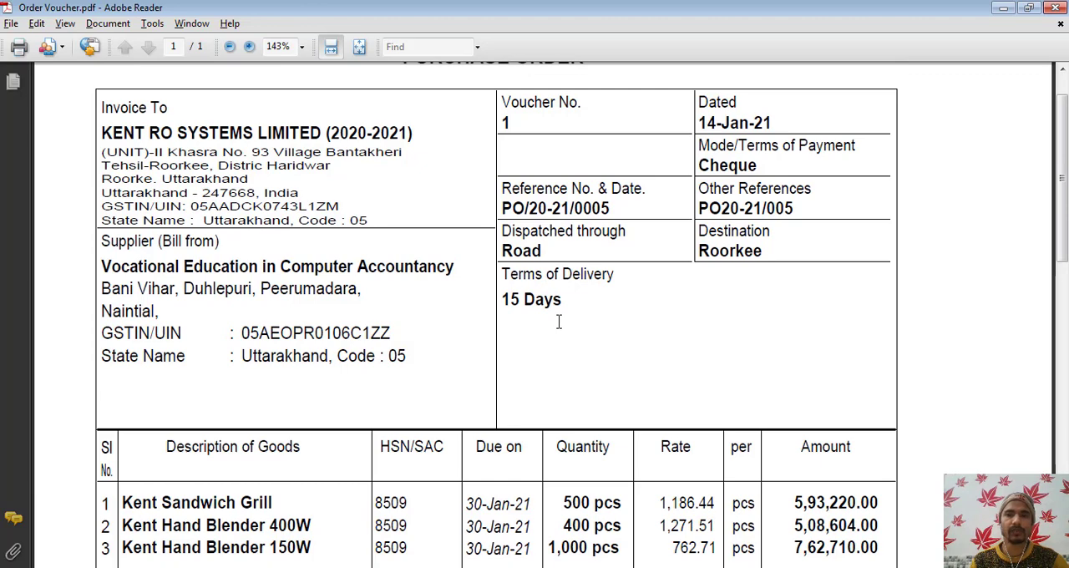
key(alt+Tab)
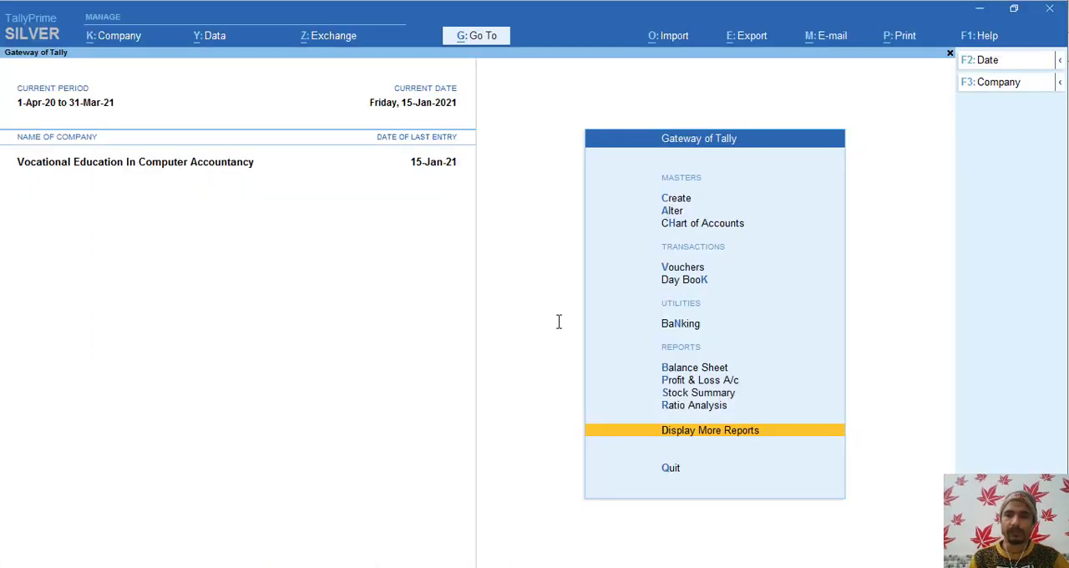
key(Up)
key(Up)
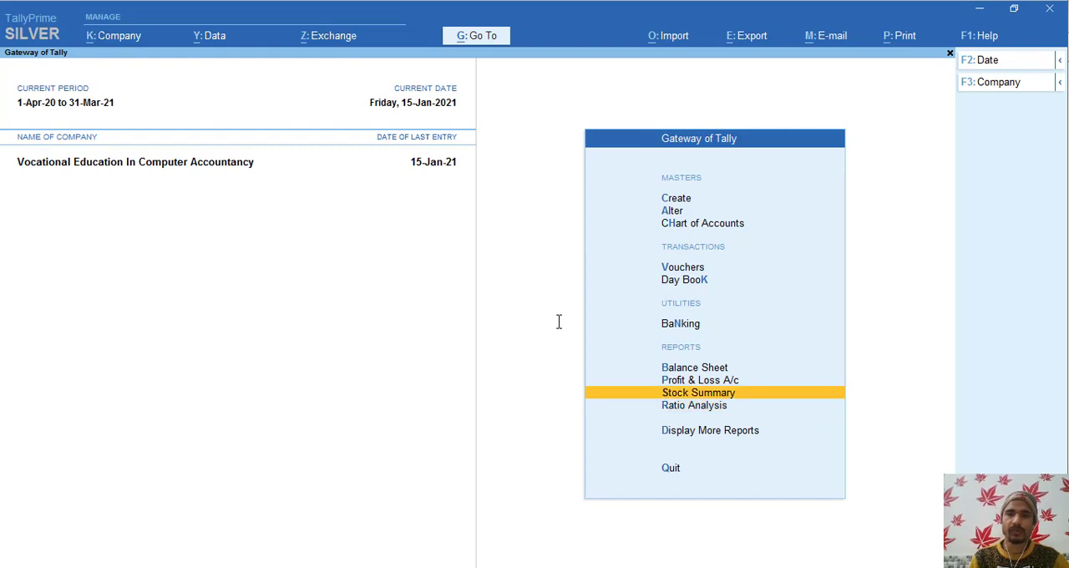
key(Return)
key(Escape)
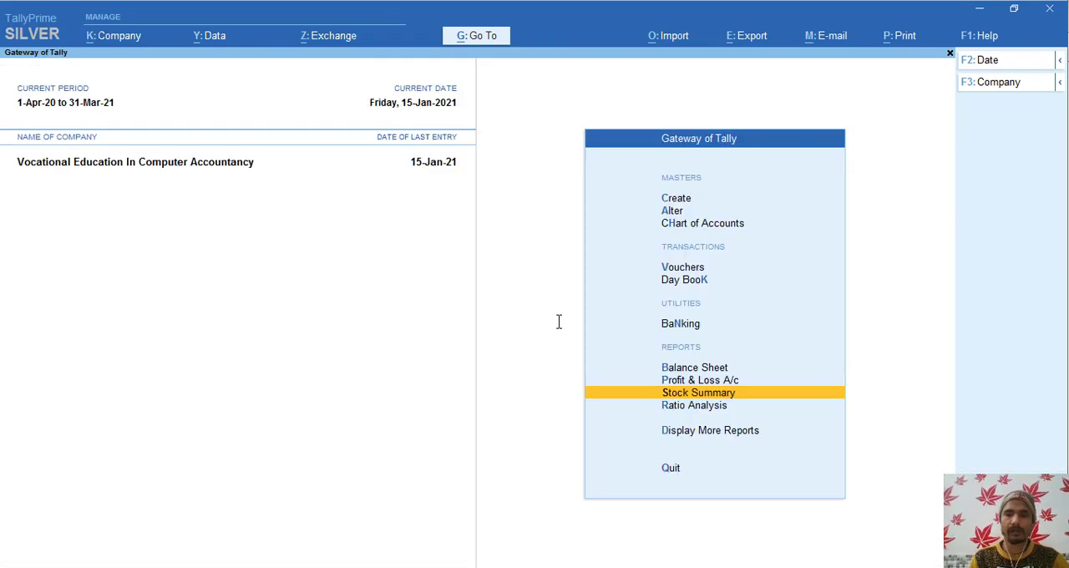
- Open Statements of Inventory under Display More Reports
key(Down)
key(Down)
key(Return)
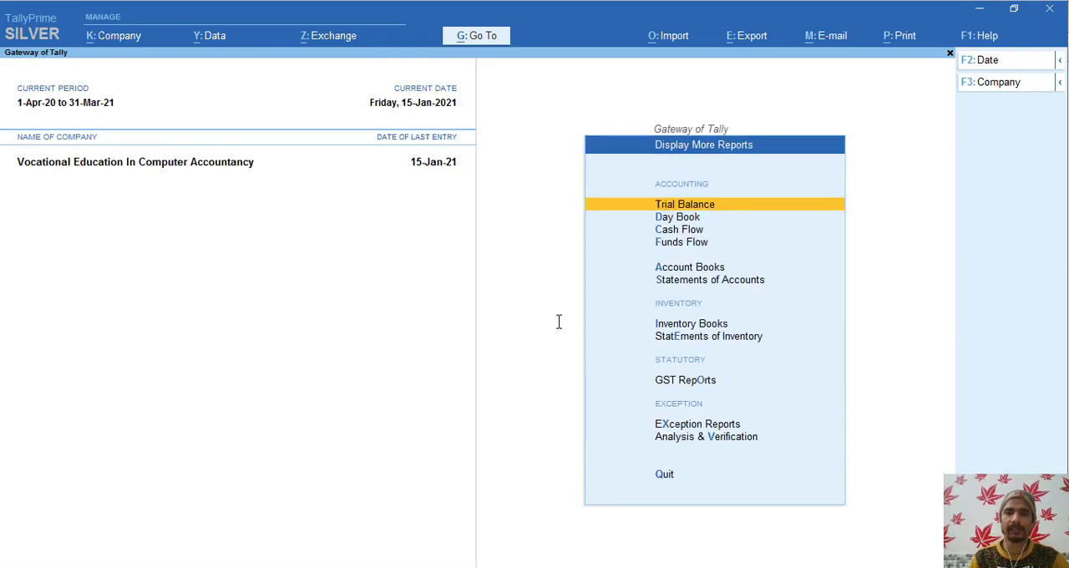
key(Down)
key(Down)
key(Down)
key(Down)
key(Down)
key(Down)
key(Down)
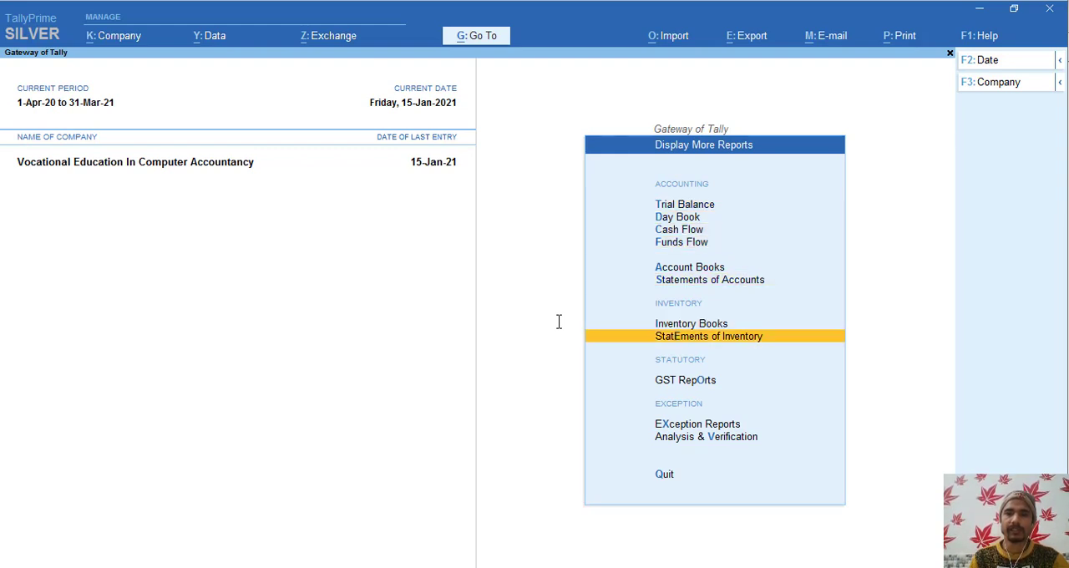
key(Up)
key(Up)
key(Down)
key(Down)
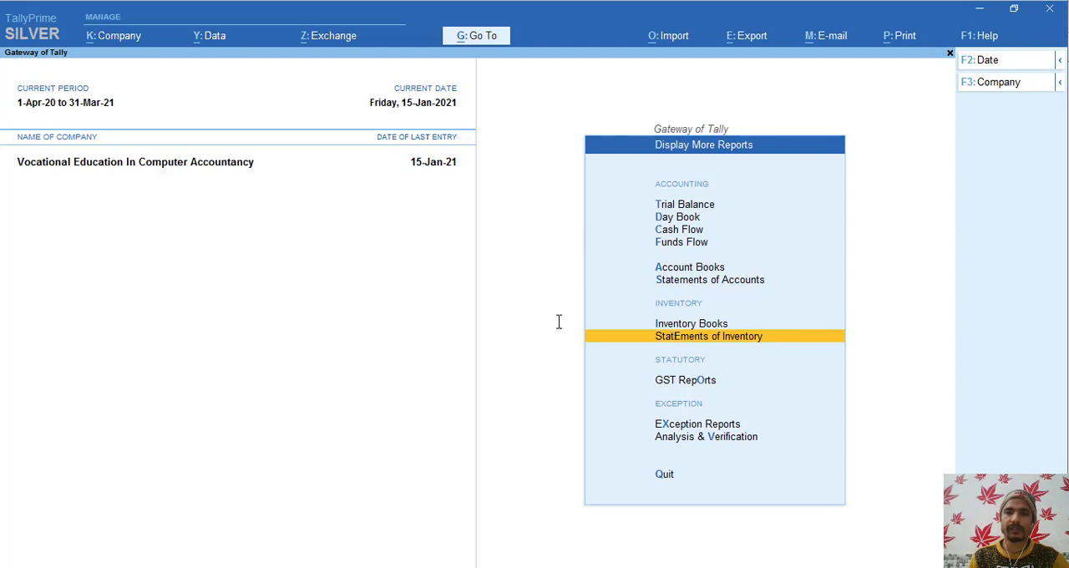
key(Return)
- Open Sales Order Outstandings under Stock Outstandings
key(Down)
key(Down)
key(Down)
key(Down)
key(Down)
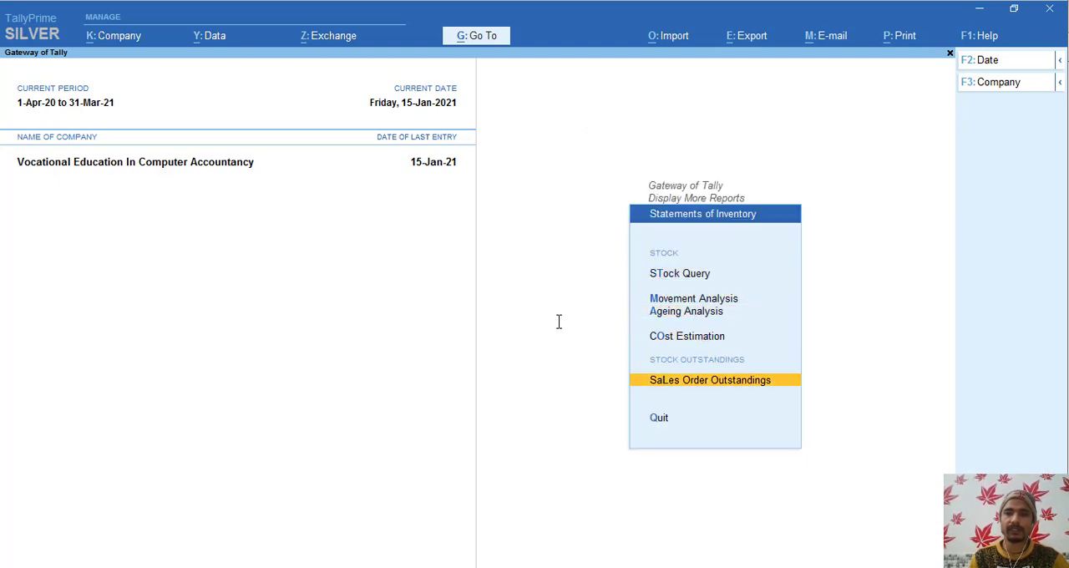
key(Up)
key(Up)
key(Down)
key(Return)
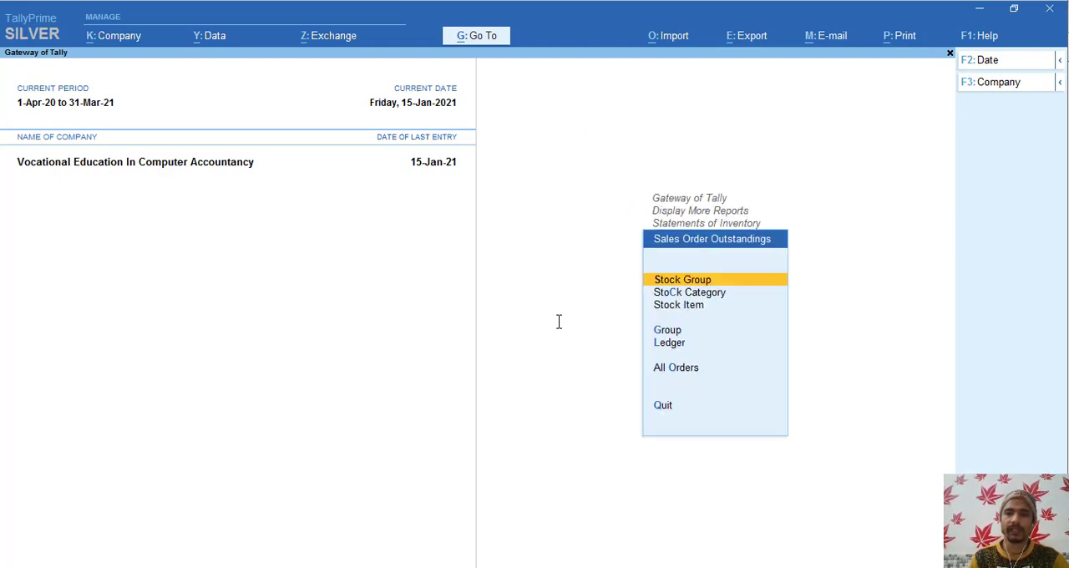
- View the outstanding sales orders by stock item for Kent Sandwich Grill
key(Down)
key(Down)
key(Down)
key(Down)
key(Down)
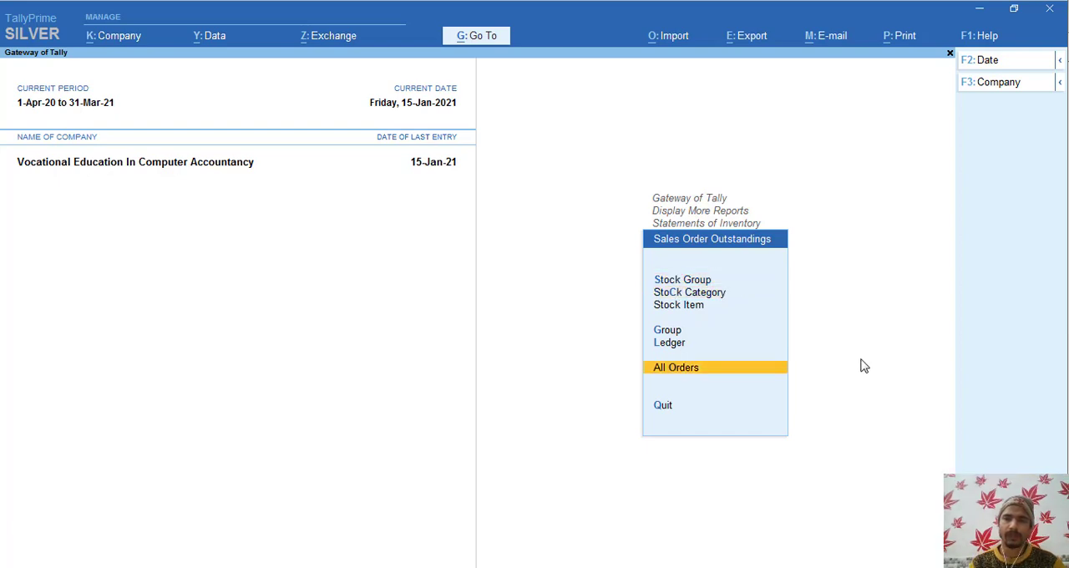
key(Up)
key(Up)
key(Up)
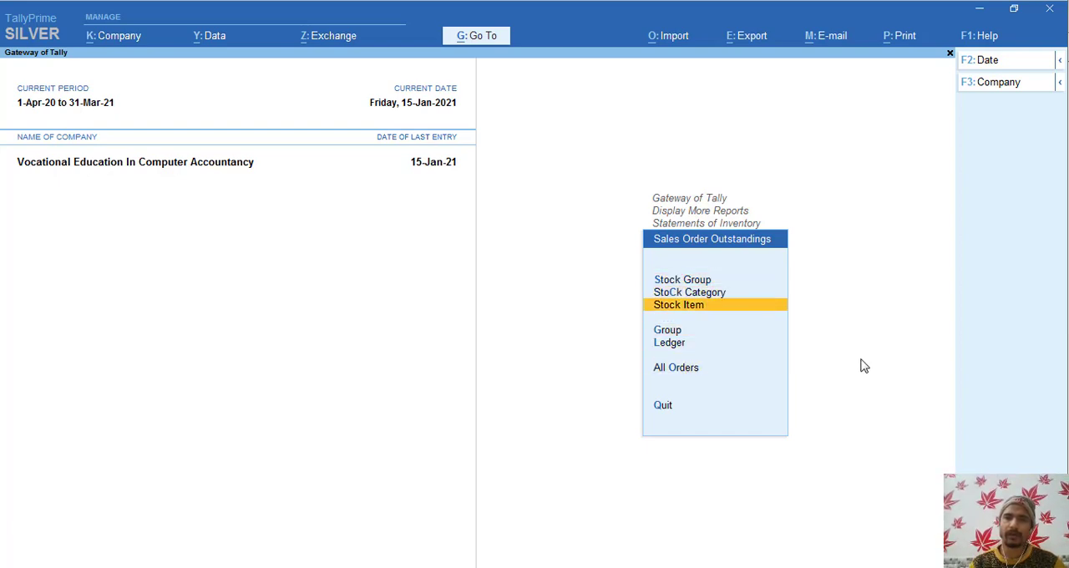
key(Return)
key(Down)
key(Down)
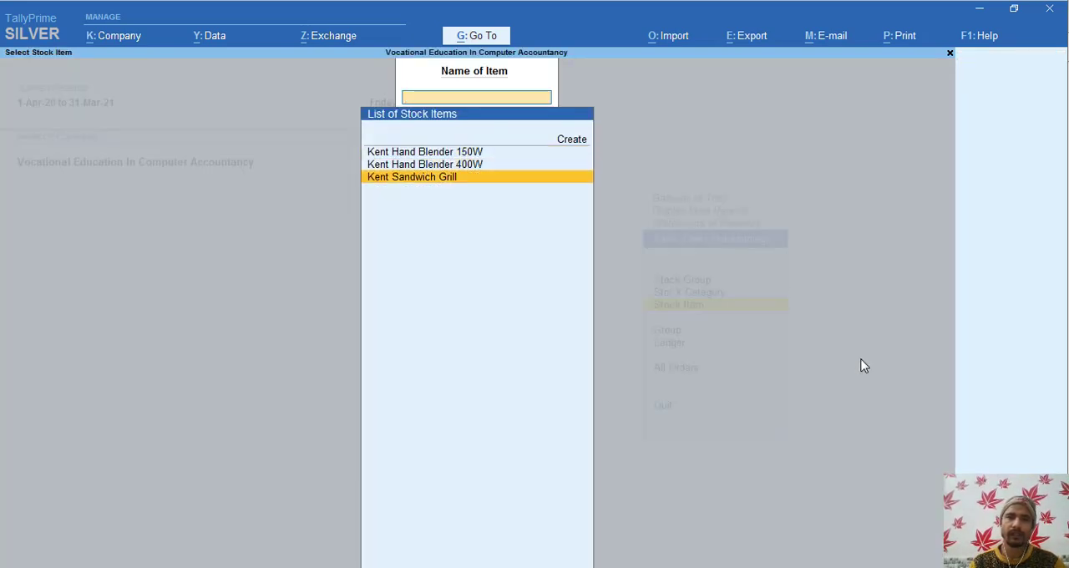
key(Return)
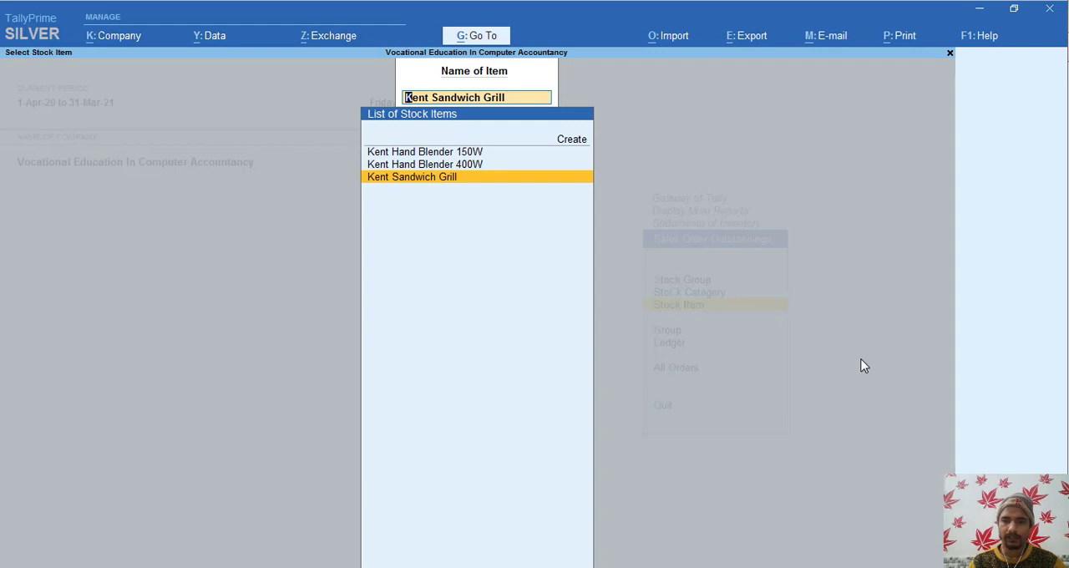
- View the pending sales order quantity, rate and value for Kent Hand Blender 400W and Kent Hand Blender 150W
key(Up)
key(Return)
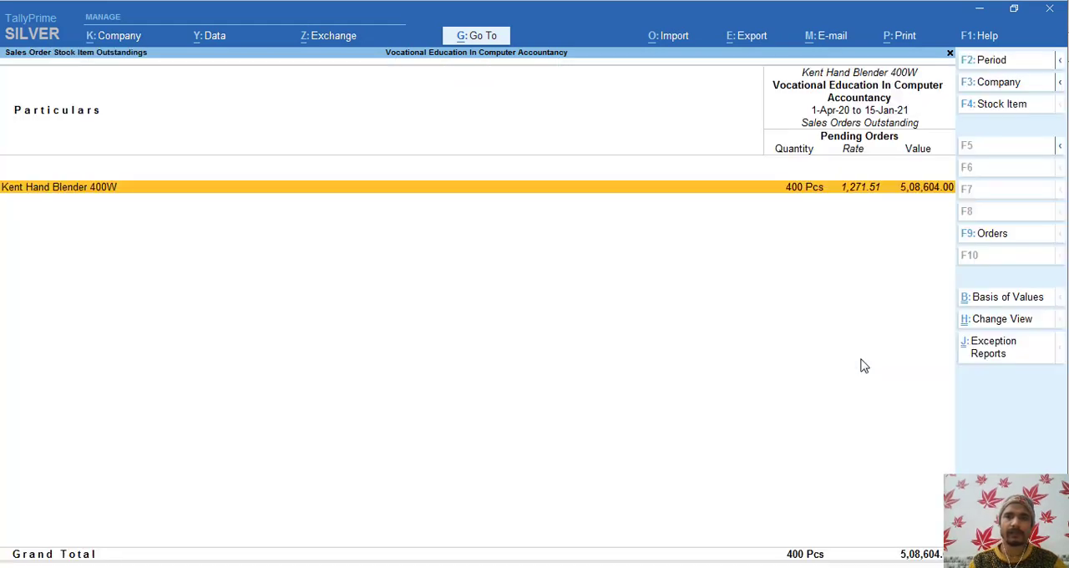
key(F4)
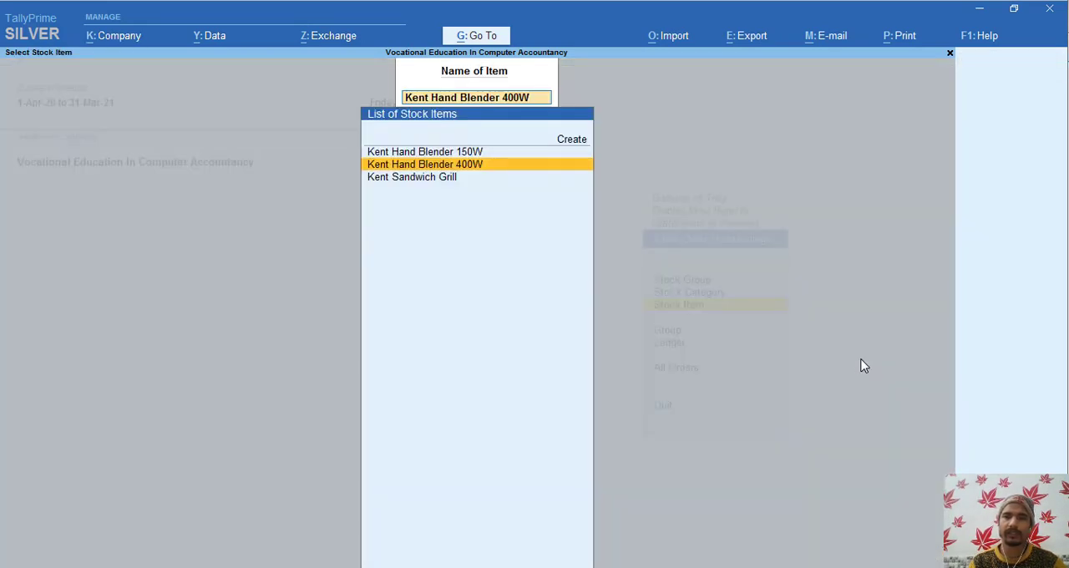
key(Up)
key(Return)
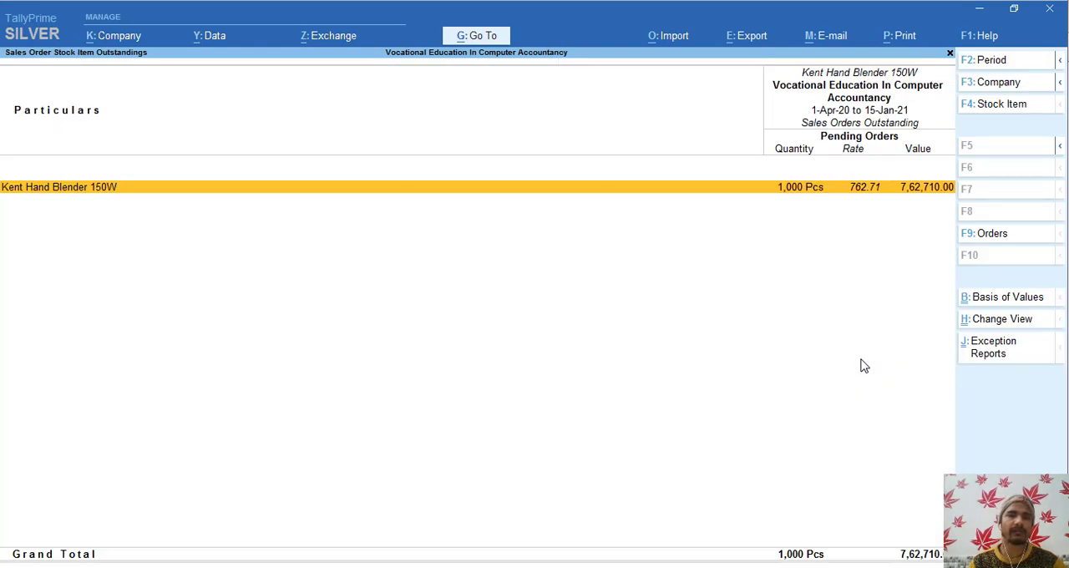
- Leave the stock item outstandings report and return to Display More Reports
key(F4)
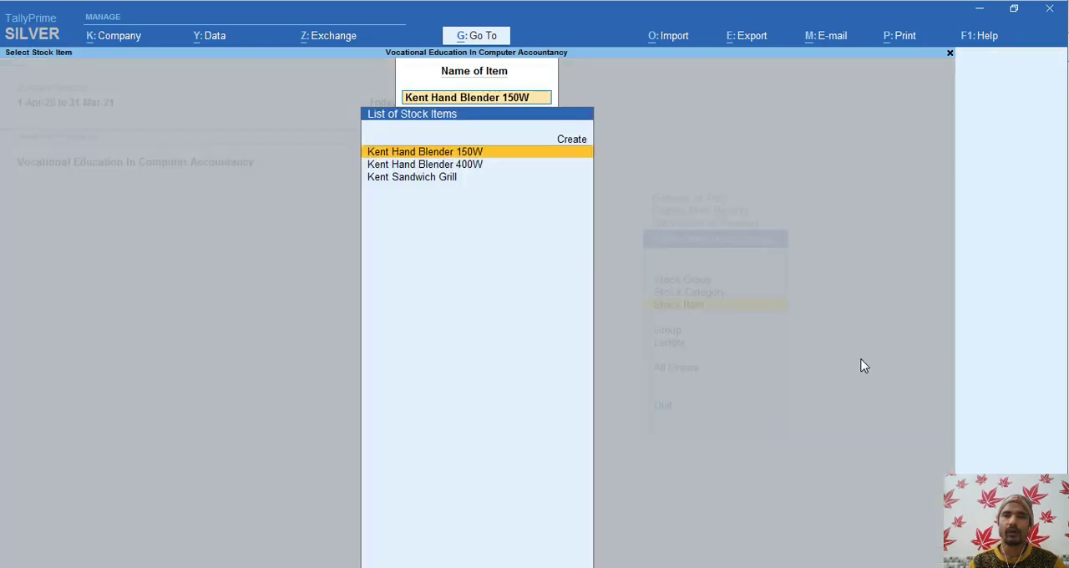
key(Escape)
key(F4)
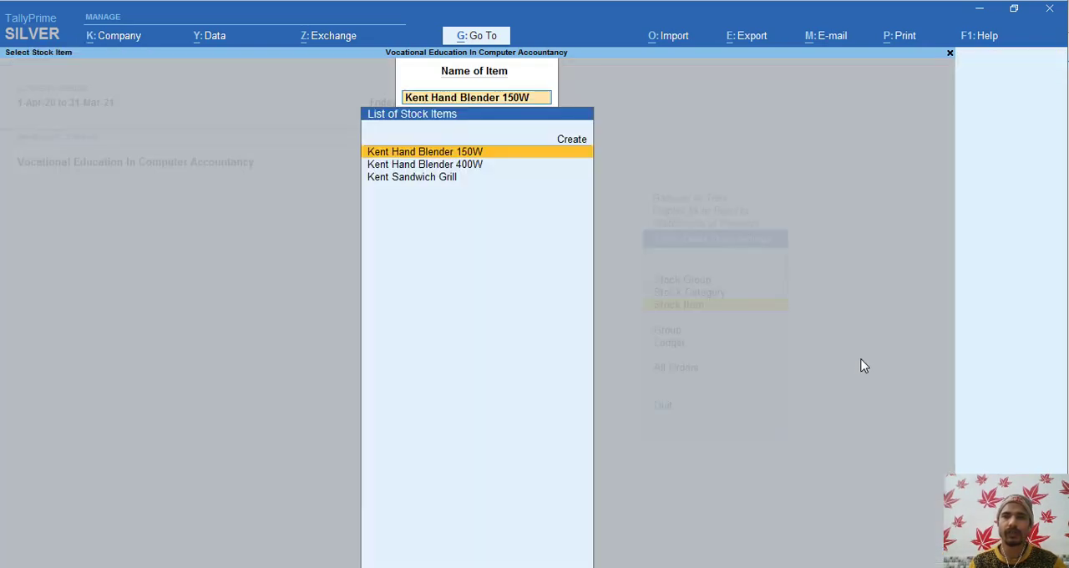
key(BackSpace)
key(Escape)
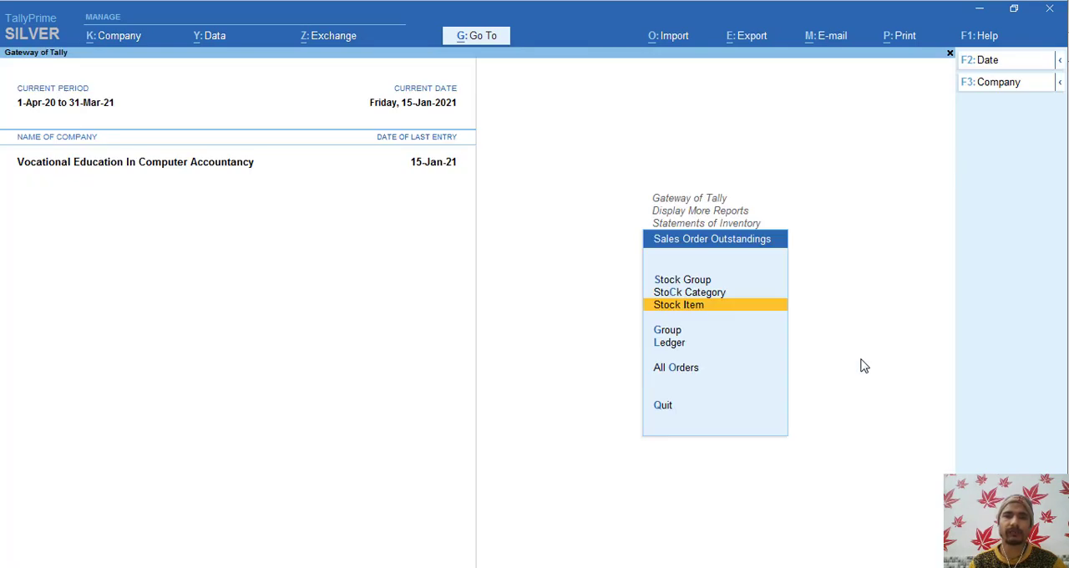
key(Escape)
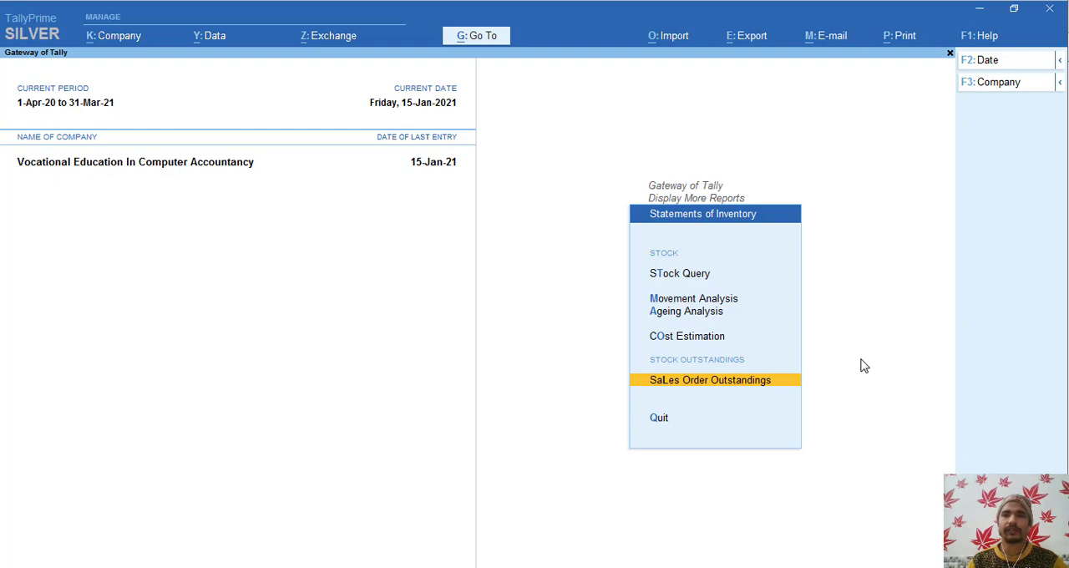
key(Escape)
key(Up)
key(Up)
key(Up)
key(Up)
key(Up)
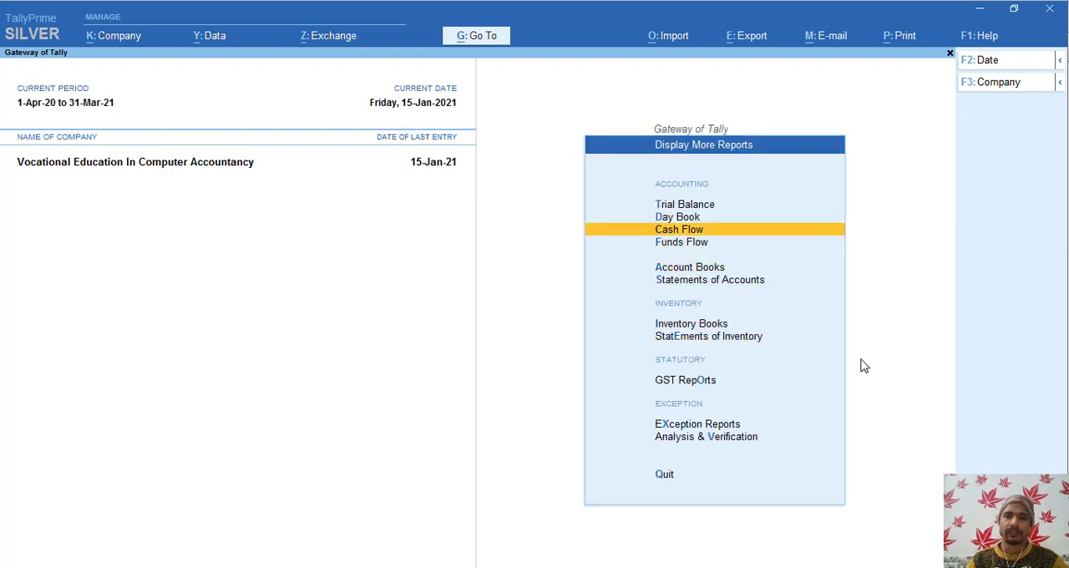
key(Up)
key(Up)
key(Down)
key(Down)
key(Down)
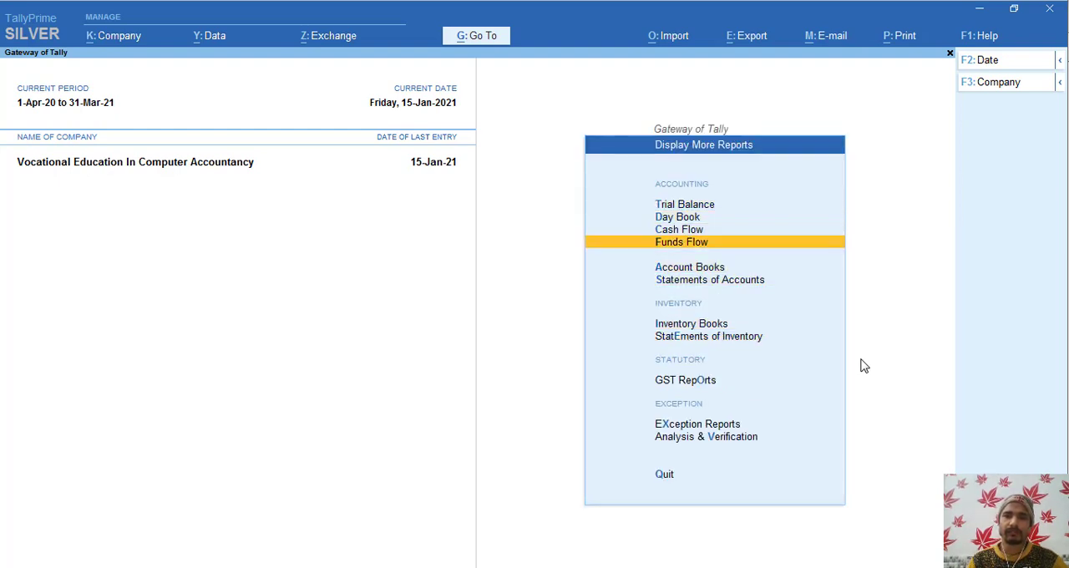
key(Down)
key(Down)
key(Down)
key(Up)
key(Up)
key(Up)
key(Up)
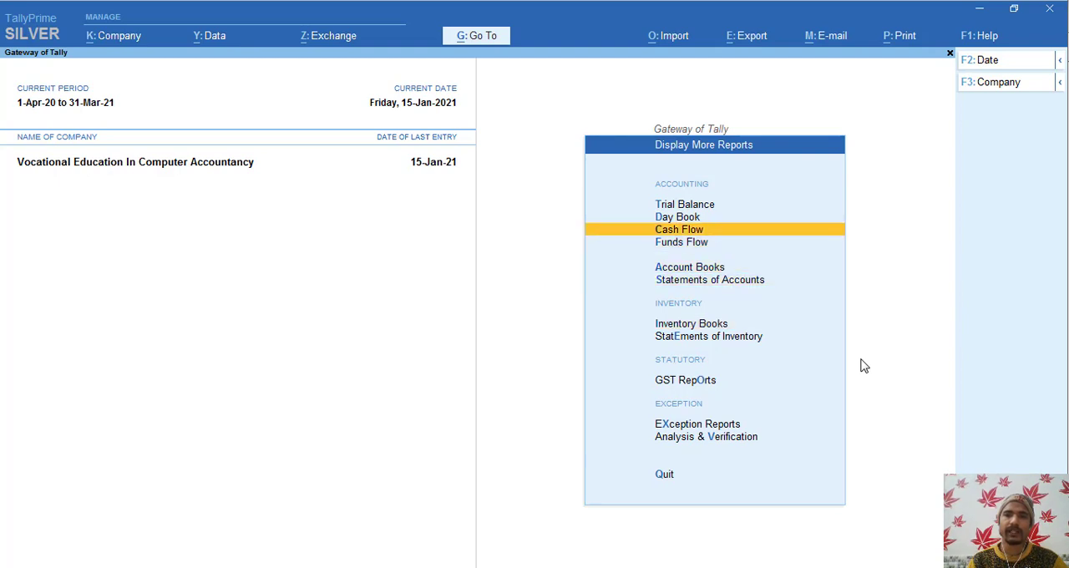
key(Down)
key(Down)
key(Up)
- Return to the Gateway of Tally, open voucher entry, and try to switch the voucher to Delivery Note
key(Escape)
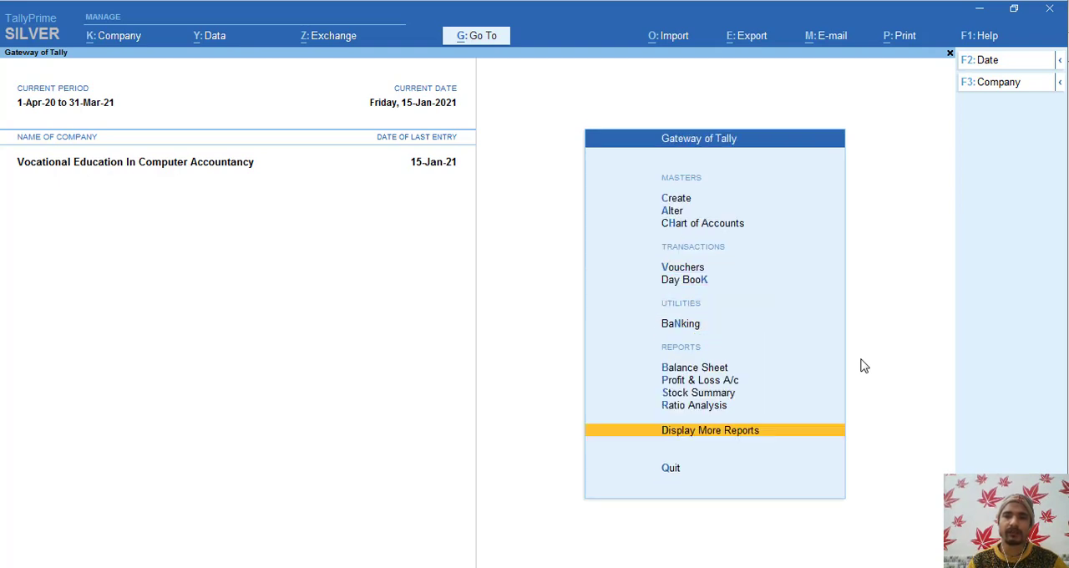
key(Escape)
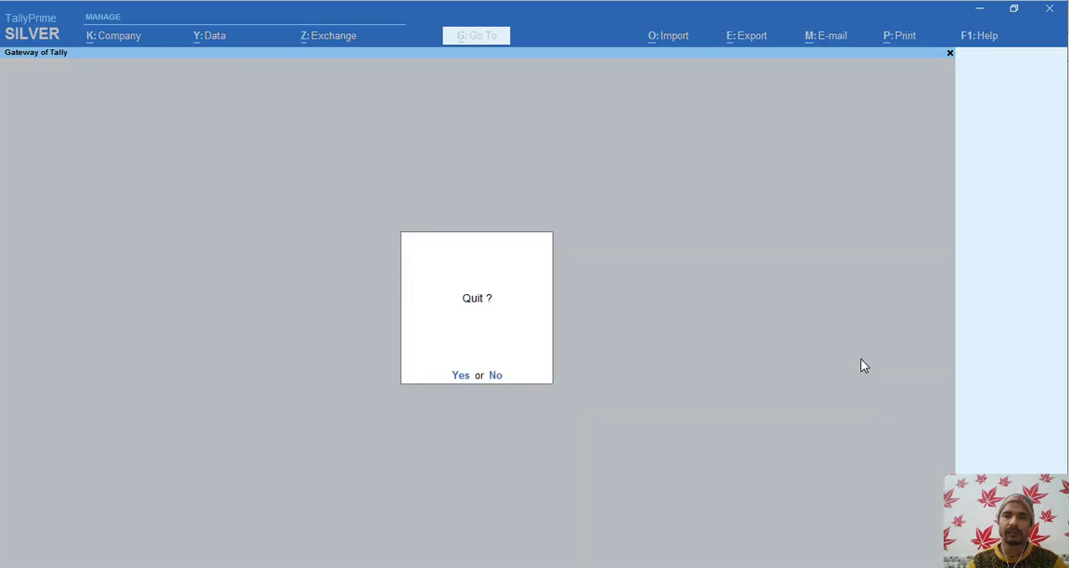
key(Escape)
key(Up)
key(v)
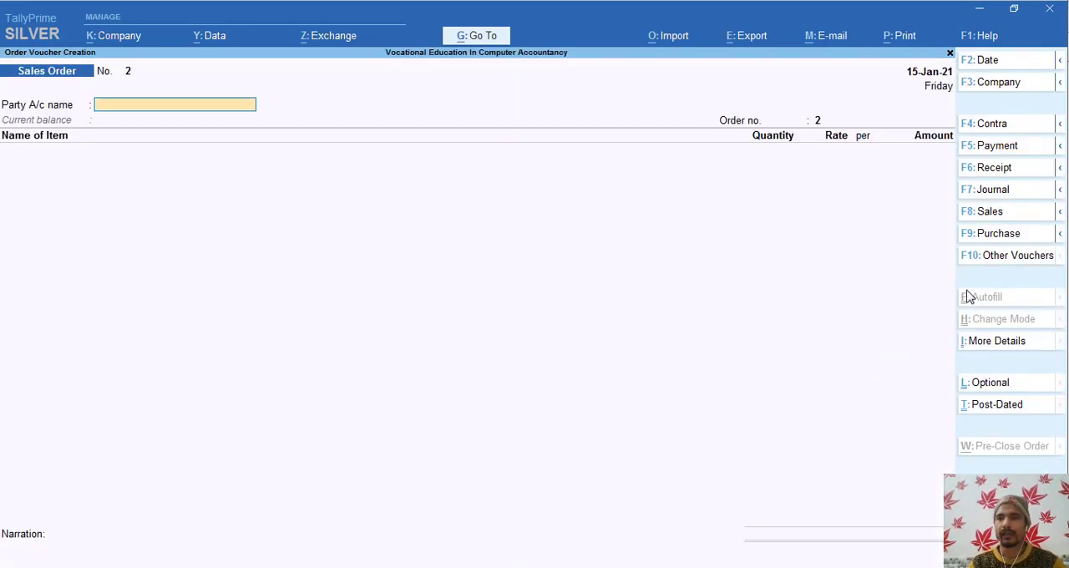
click(1059, 214)
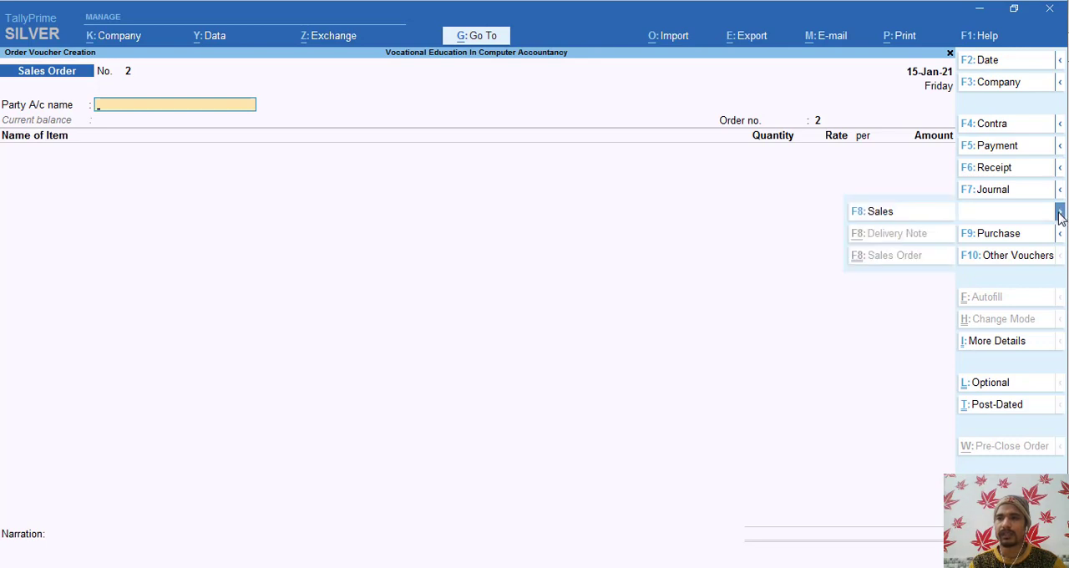
click(908, 242)
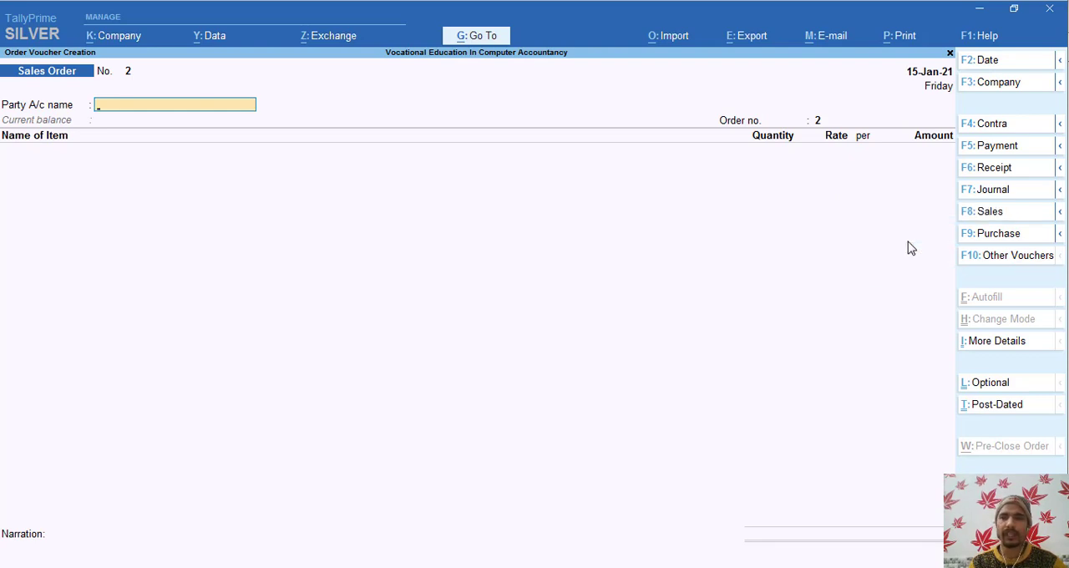
- Open the list of voucher types and show the inactive ones
click(1000, 261)
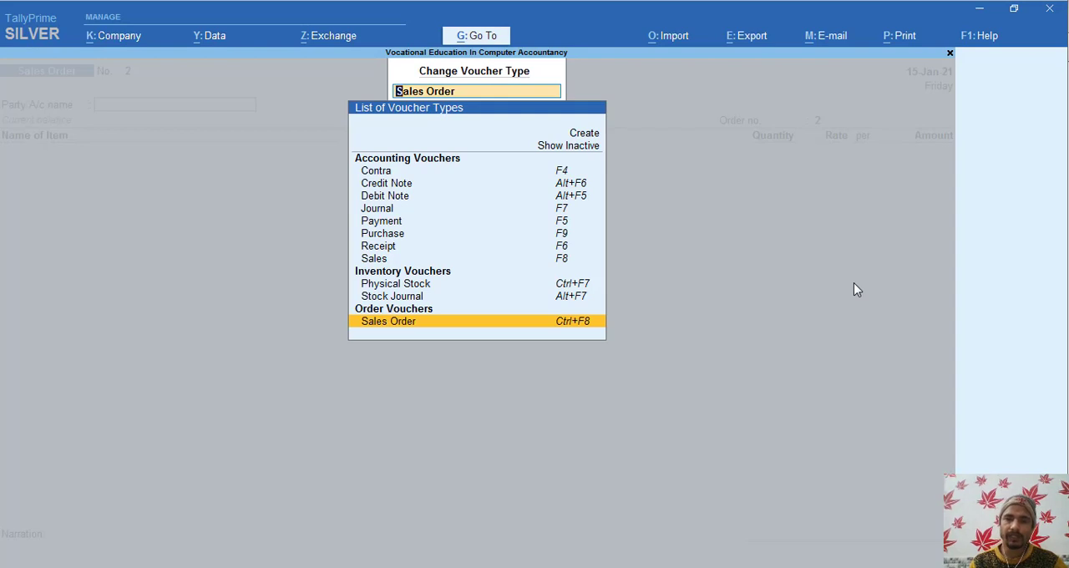
key(Up)
key(Up)
key(Up)
key(Up)
key(Up)
key(Up)
key(Up)
key(Up)
key(Up)
key(Up)
key(Up)
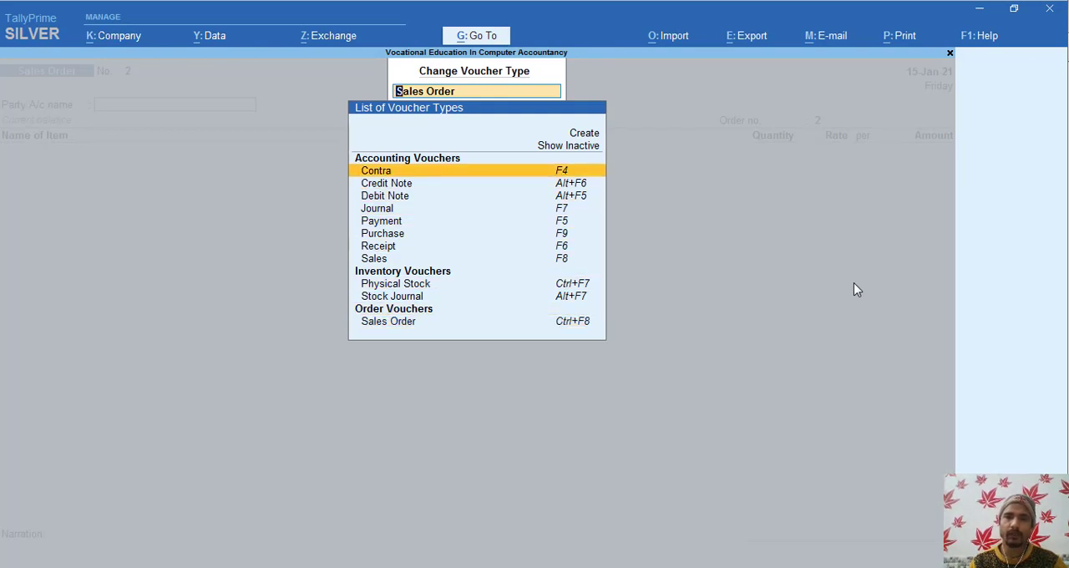
key(Return)
- Select the inactive Delivery Note voucher type from the list and activate it
key(Down)
key(Down)
key(Down)
key(Down)
key(Down)
key(Down)
key(Down)
key(Down)
key(Down)
key(Down)
key(Down)
key(Down)
key(Down)
key(Down)
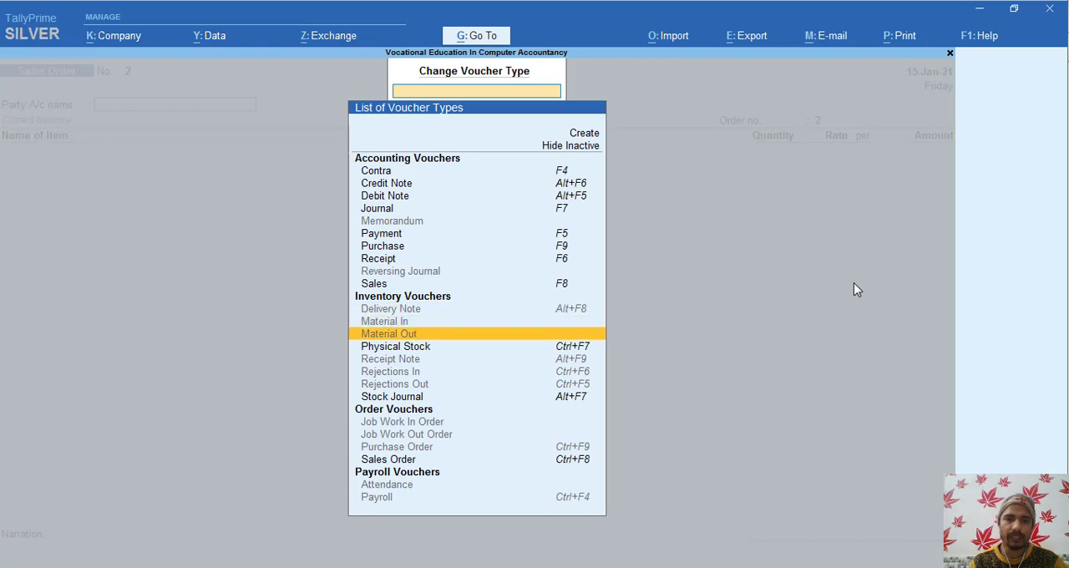
key(Down)
key(Down)
key(Down)
key(Down)
key(Down)
key(Down)
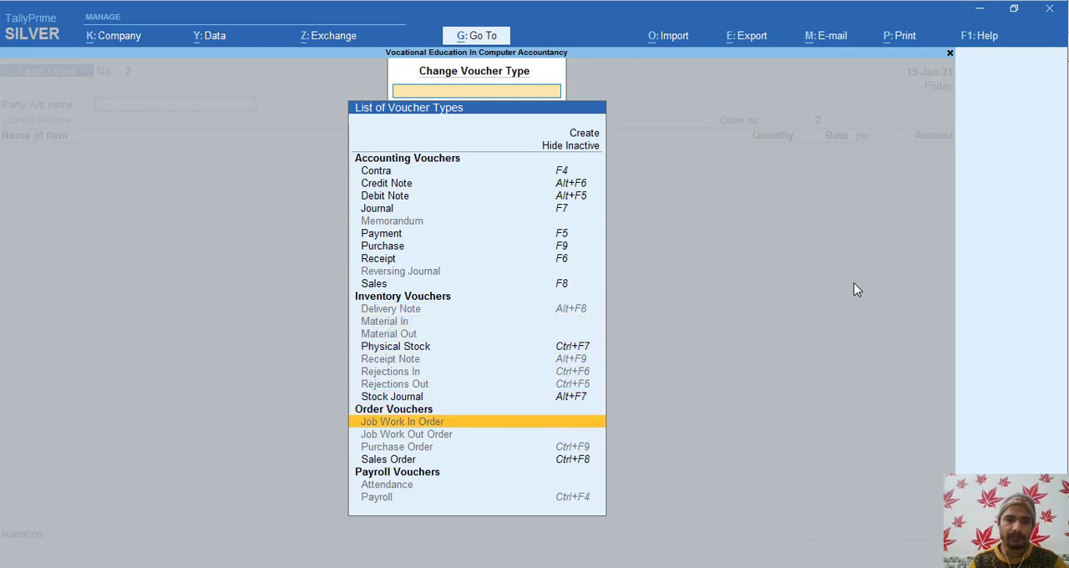
key(Down)
key(Down)
key(Down)
key(Up)
key(Up)
key(Up)
key(Up)
key(Up)
key(Up)
key(Up)
key(Up)
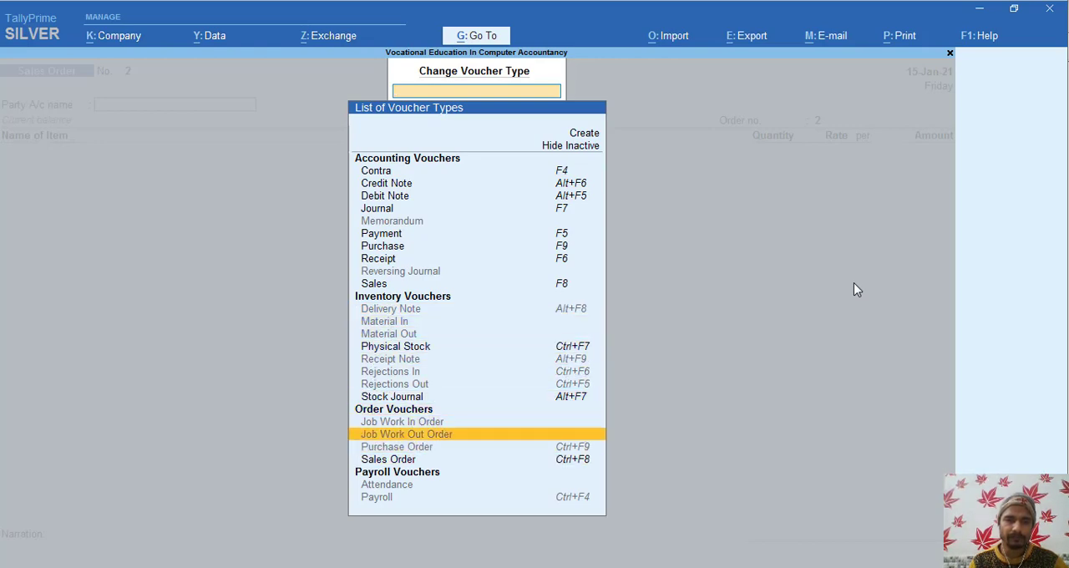
key(Up)
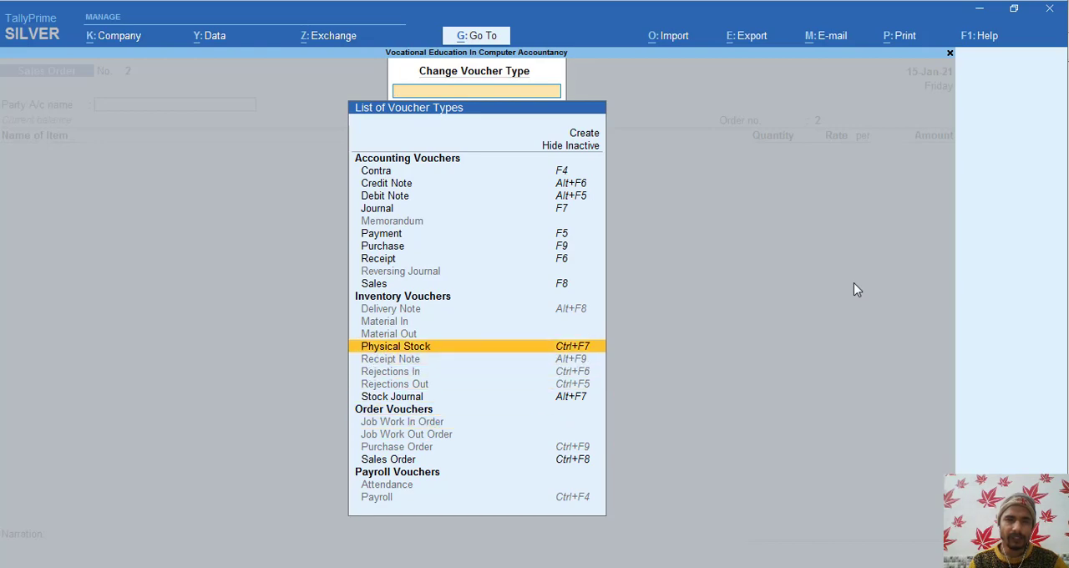
key(Up)
key(Up)
key(Up)
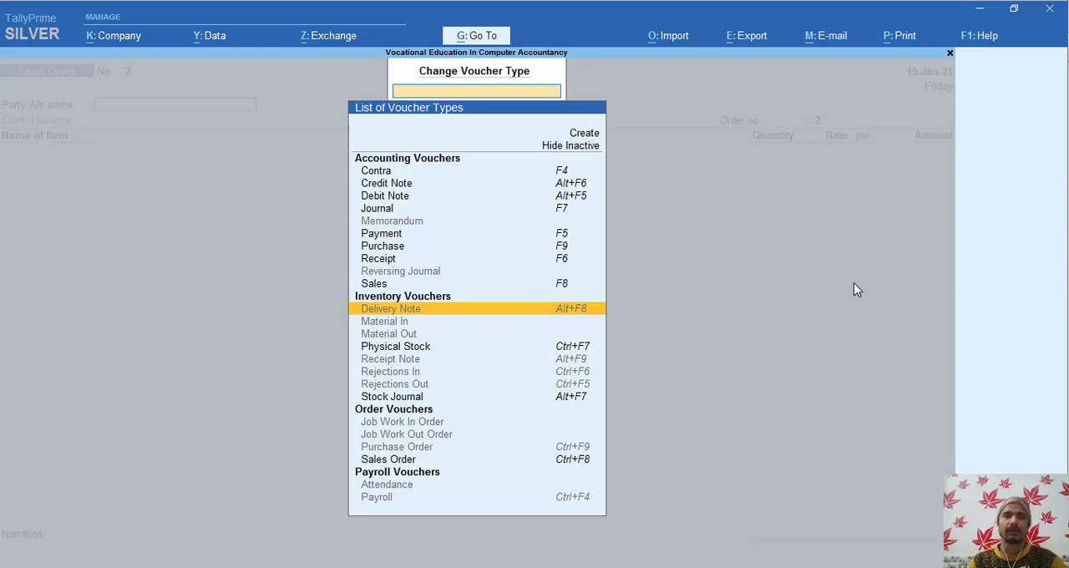
key(Return)
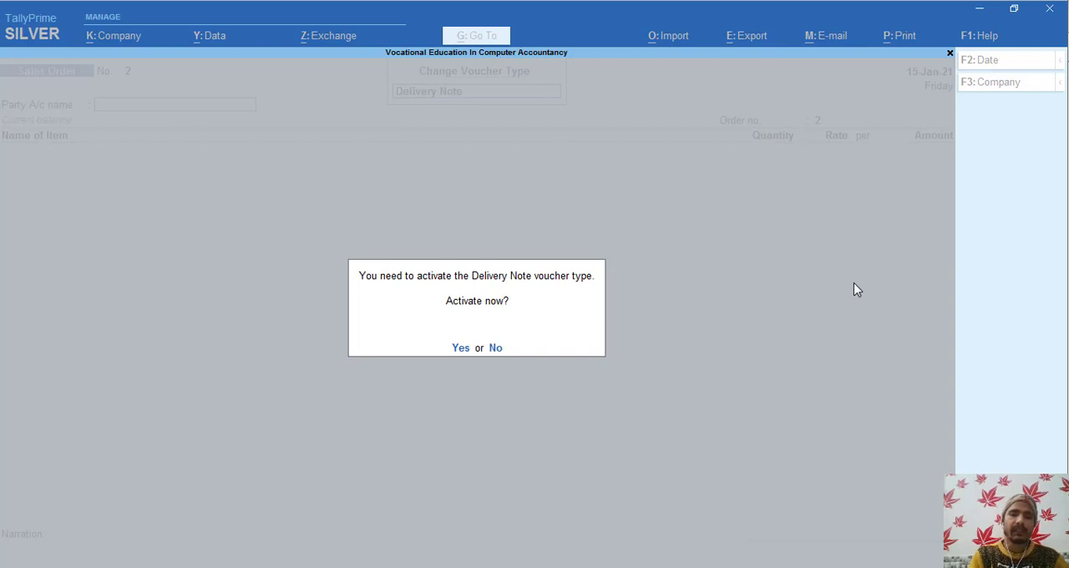
key(Return)
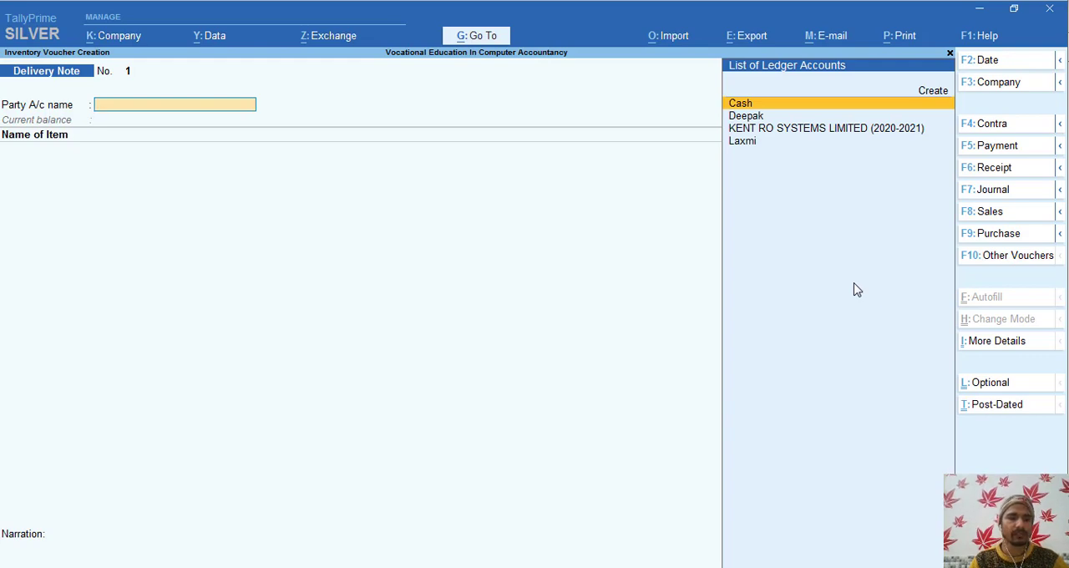
- Date the delivery note 16-Jan-21 and choose KENT RO SYSTEMS LIMITED (2020-2021) as its party account
key(F2)
key(Return)
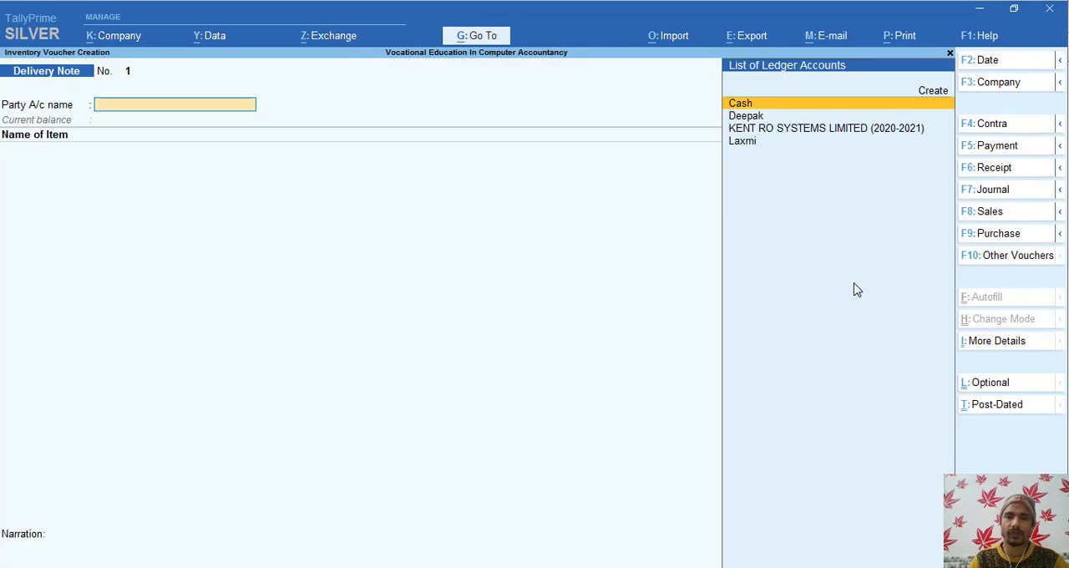
key(Down)
key(Down)
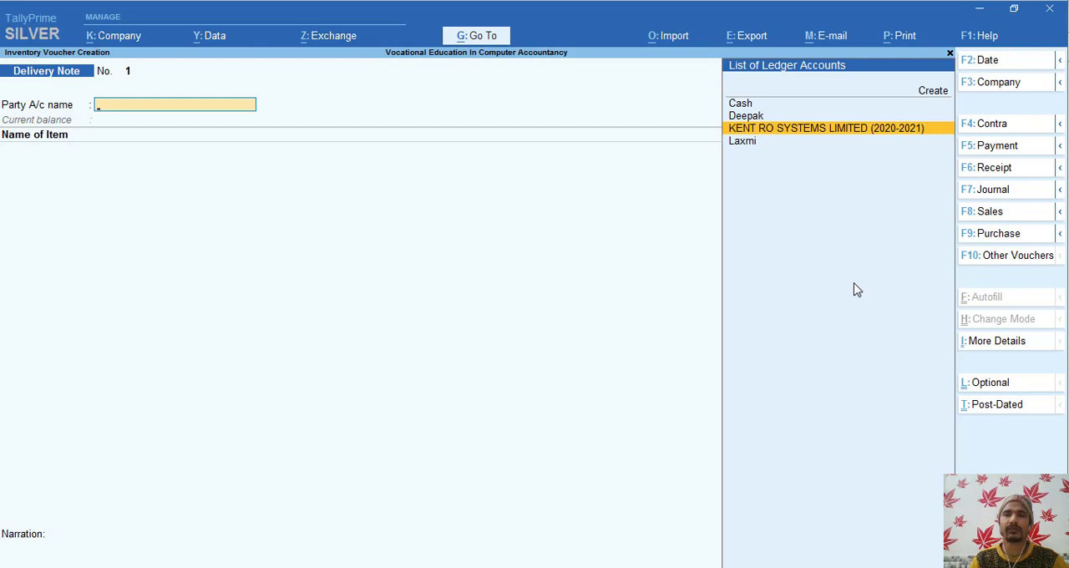
key(Return)
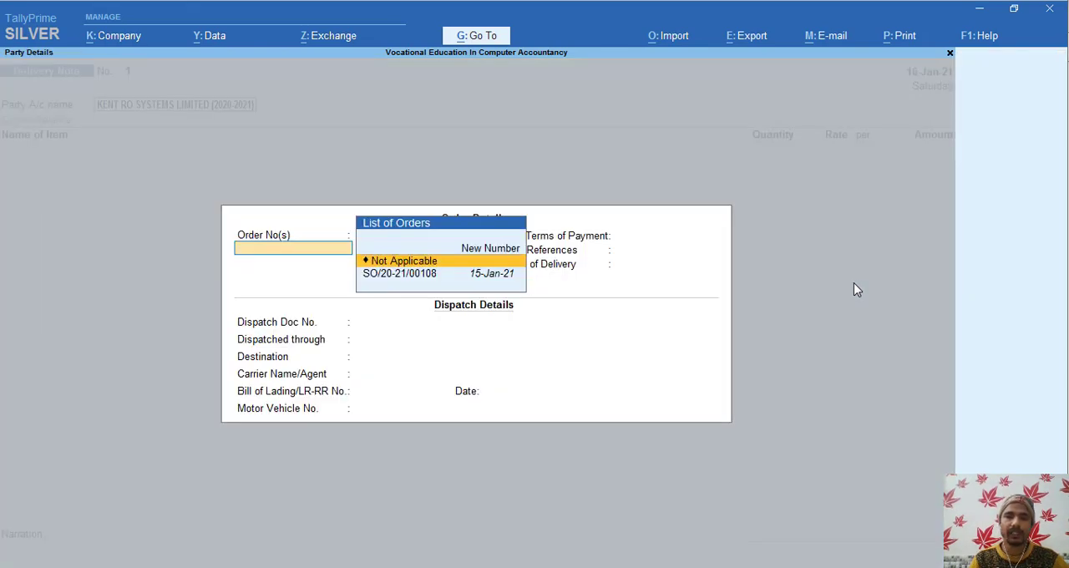
- Link the delivery note to the party's sales order dated 15-Jan-21
key(Down)
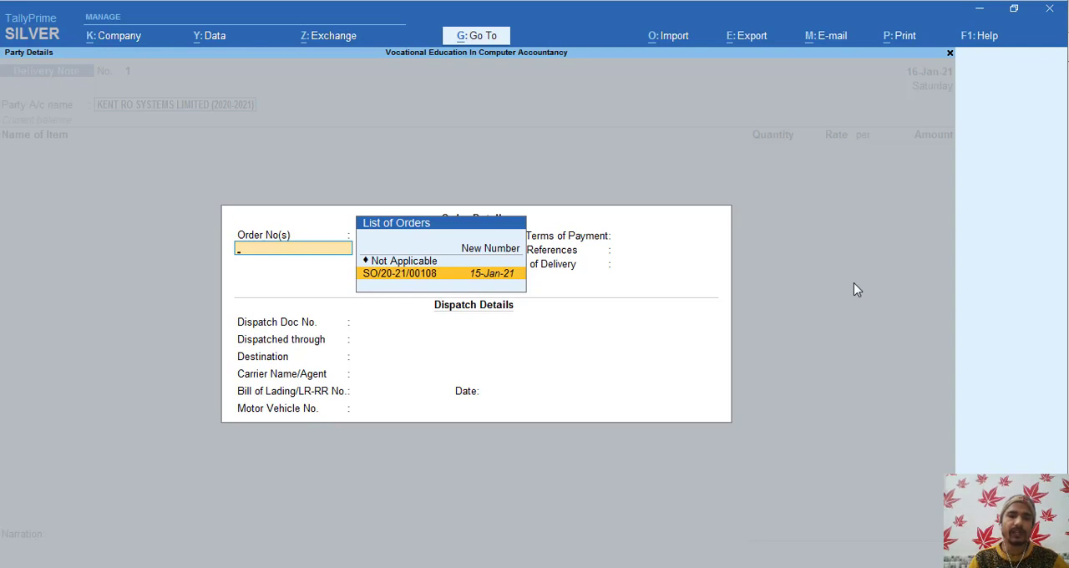
key(Return)
key(Return)
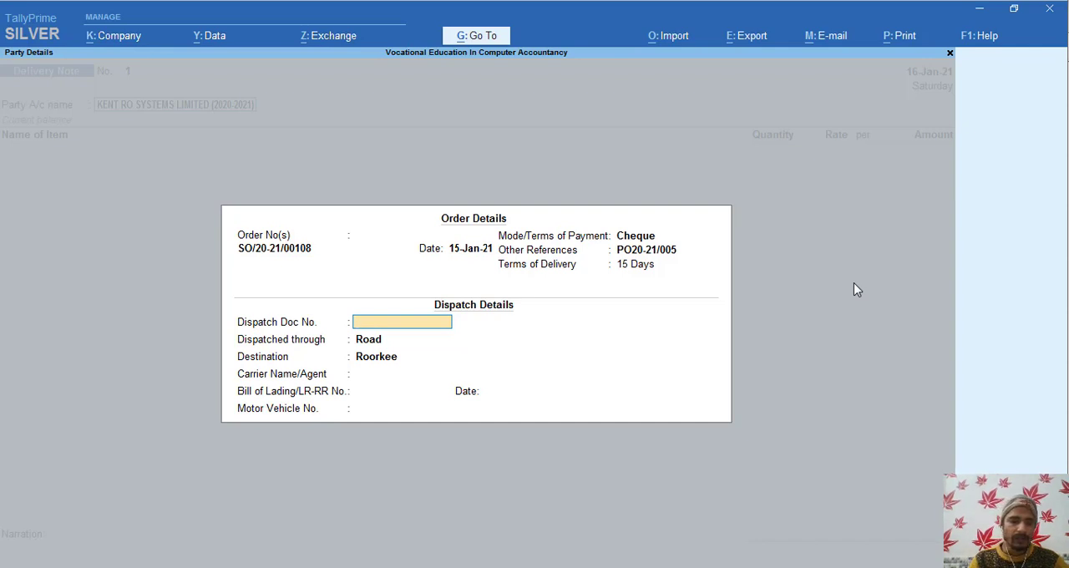
- Enter VECA002 as the dispatch document number, keeping Road as the dispatch mode and Roorkee as the destination
text(VECA)
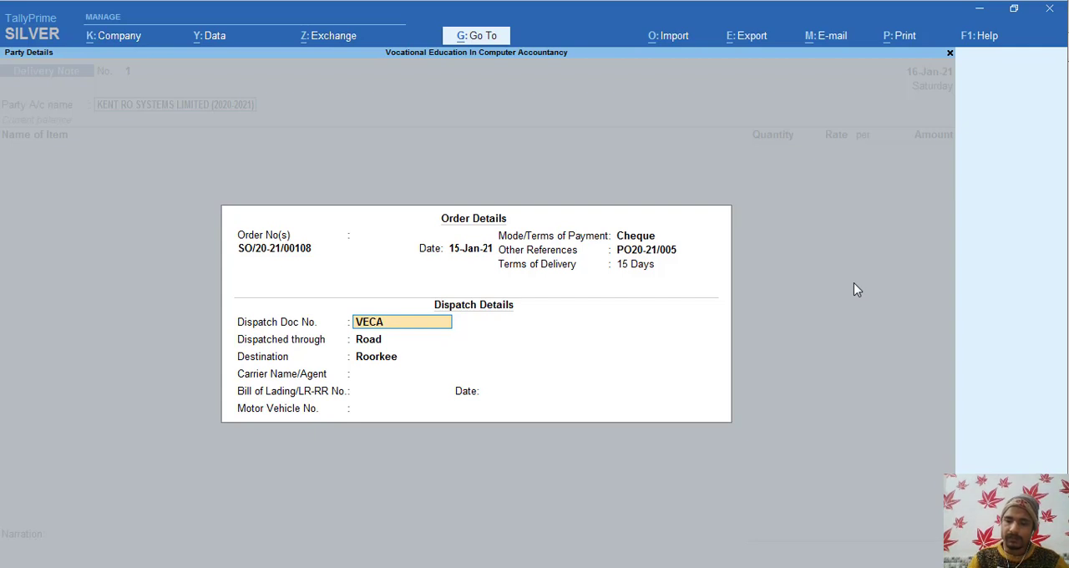
text(00)
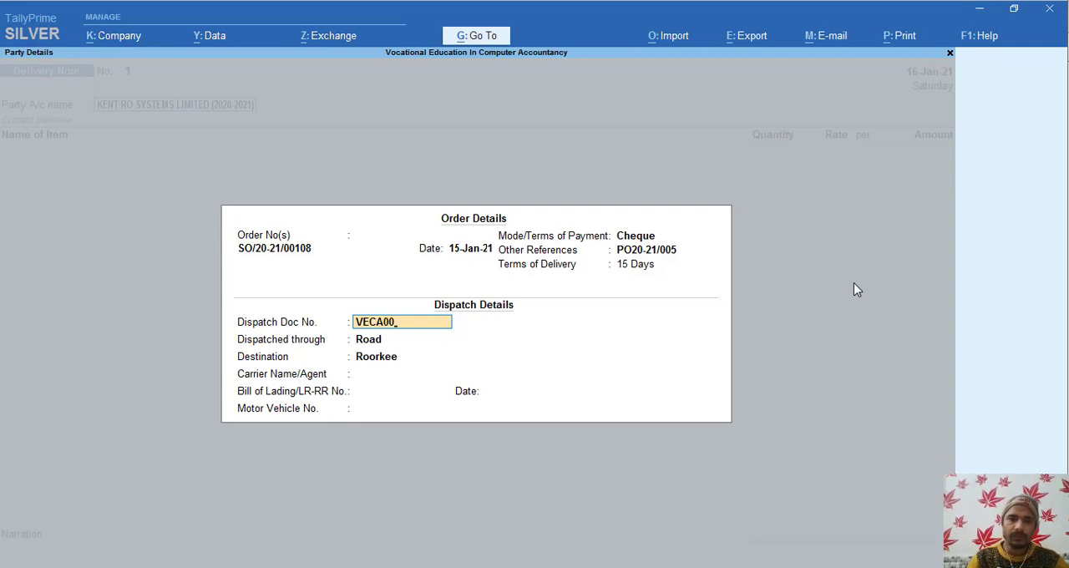
text(2)
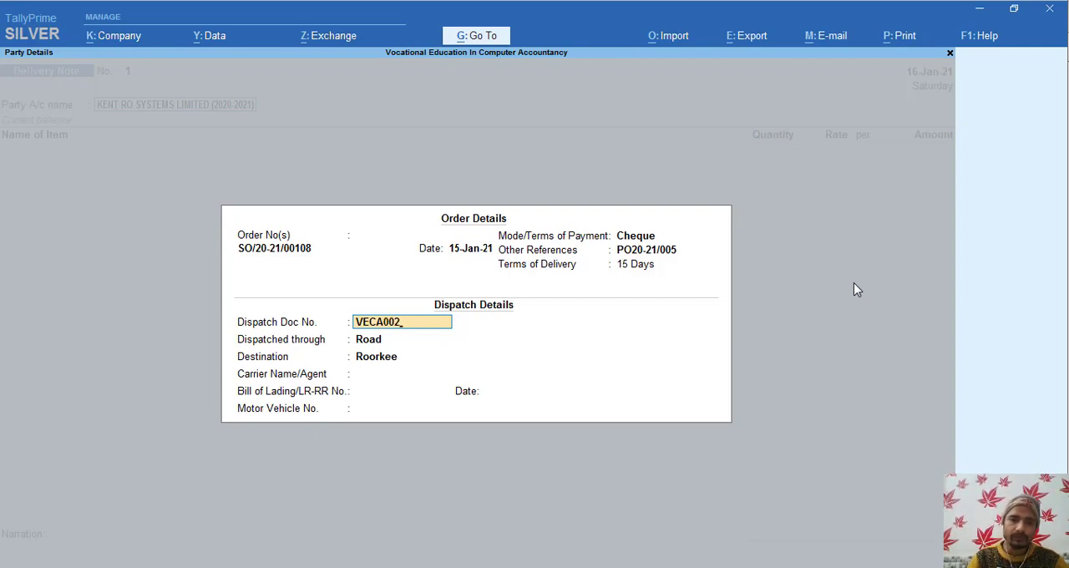
key(Return)
key(Return)
key(Return)
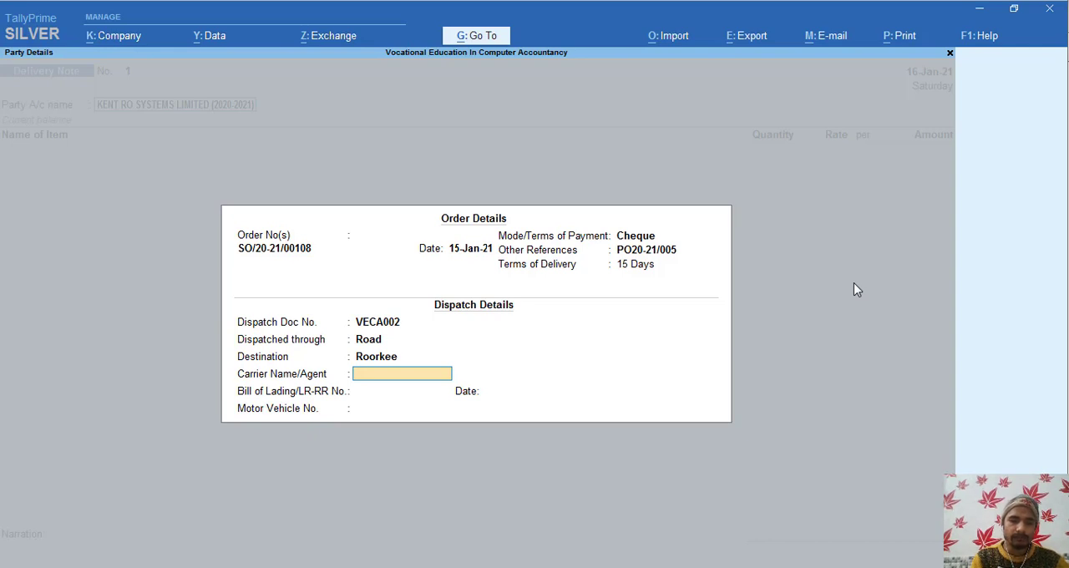
- Enter Bajaj Logistic System as the carrier name in the dispatch details
text(Baja)
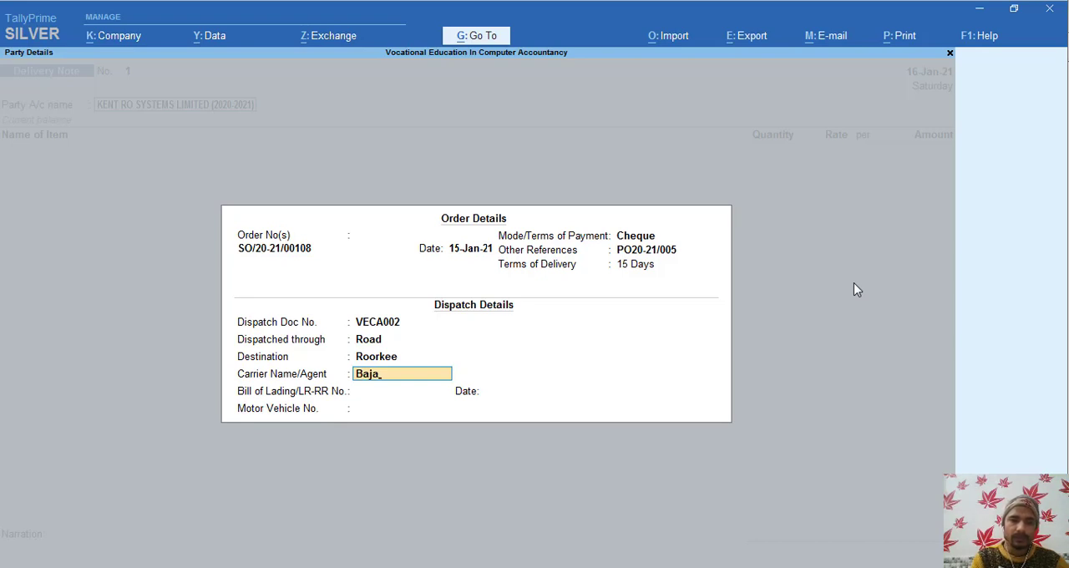
text(j)
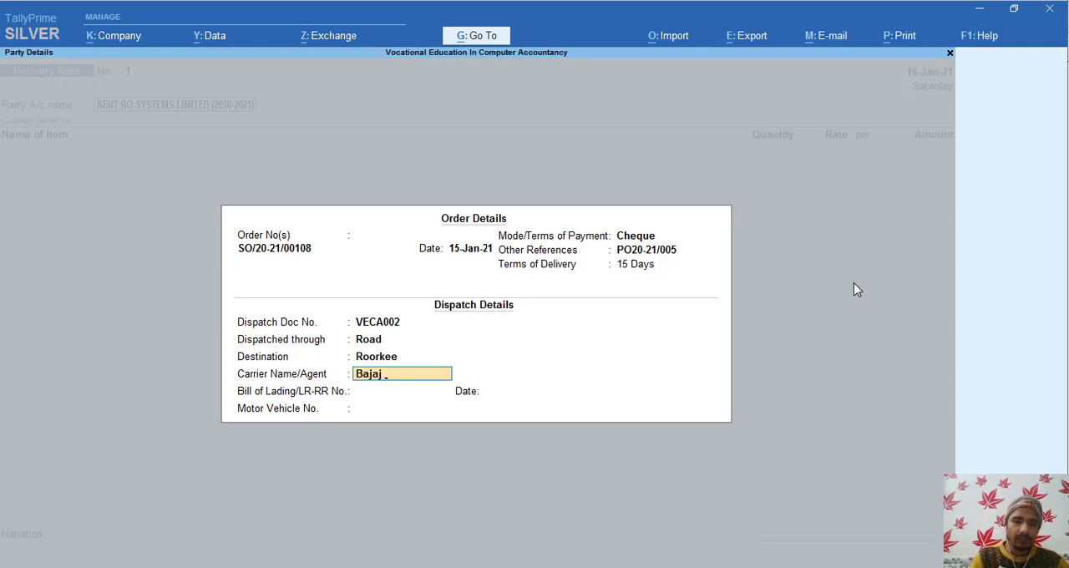
text( LOs)
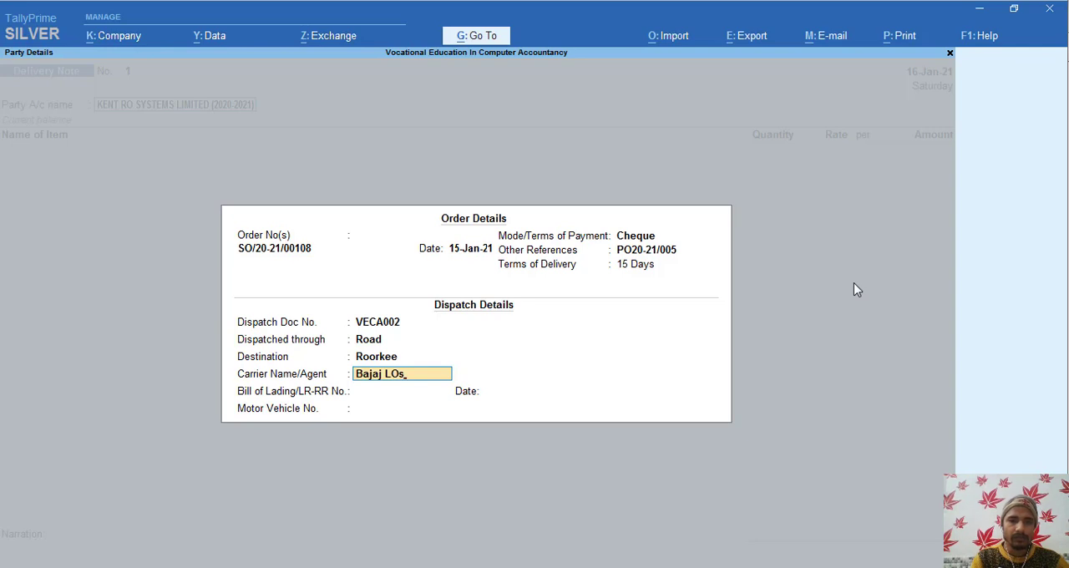
key(BackSpace)
key(BackSpace)
text(ogi)
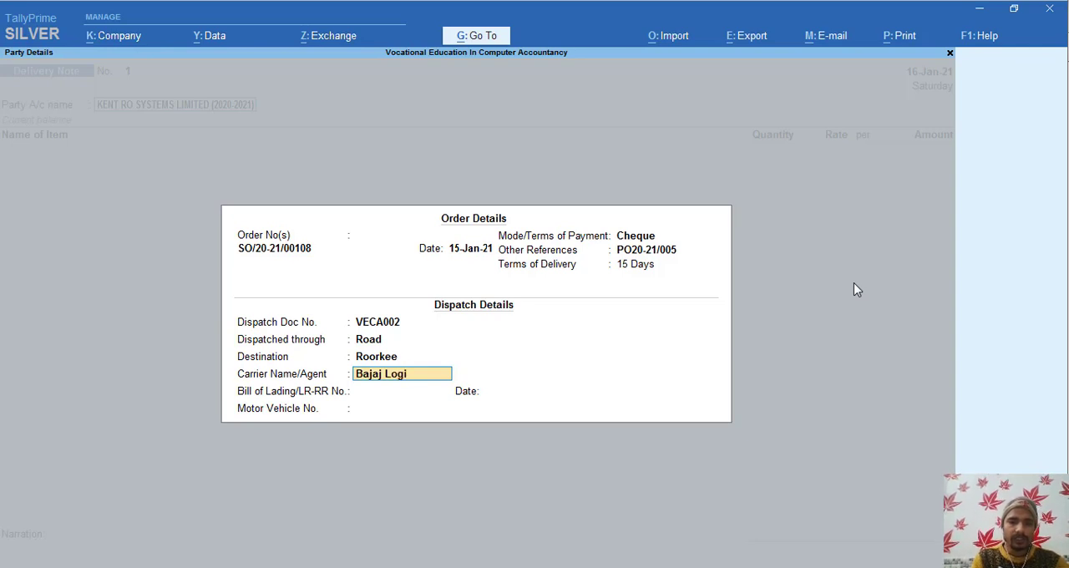
text(stic)
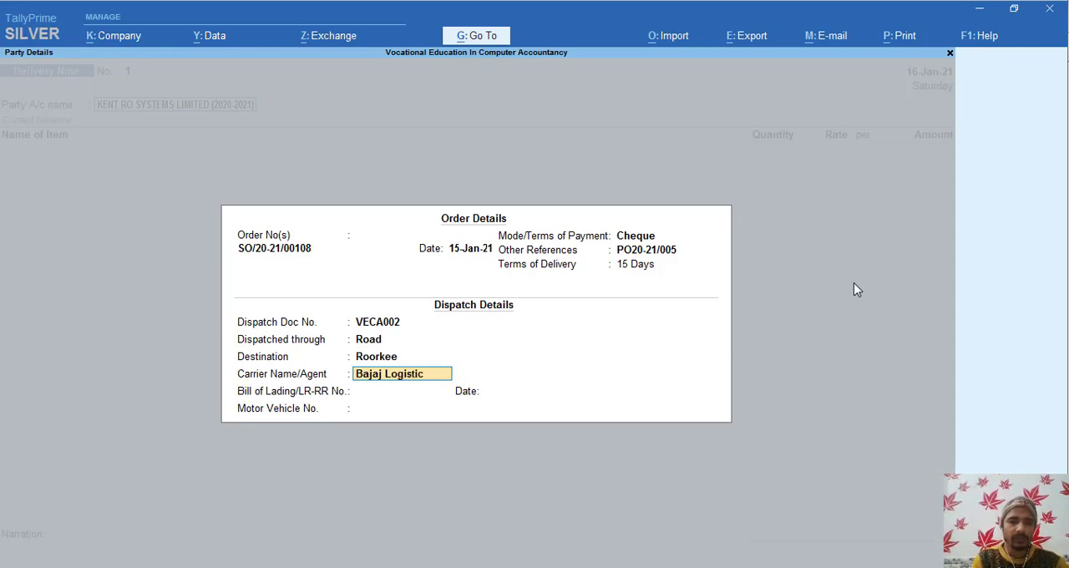
text( System)
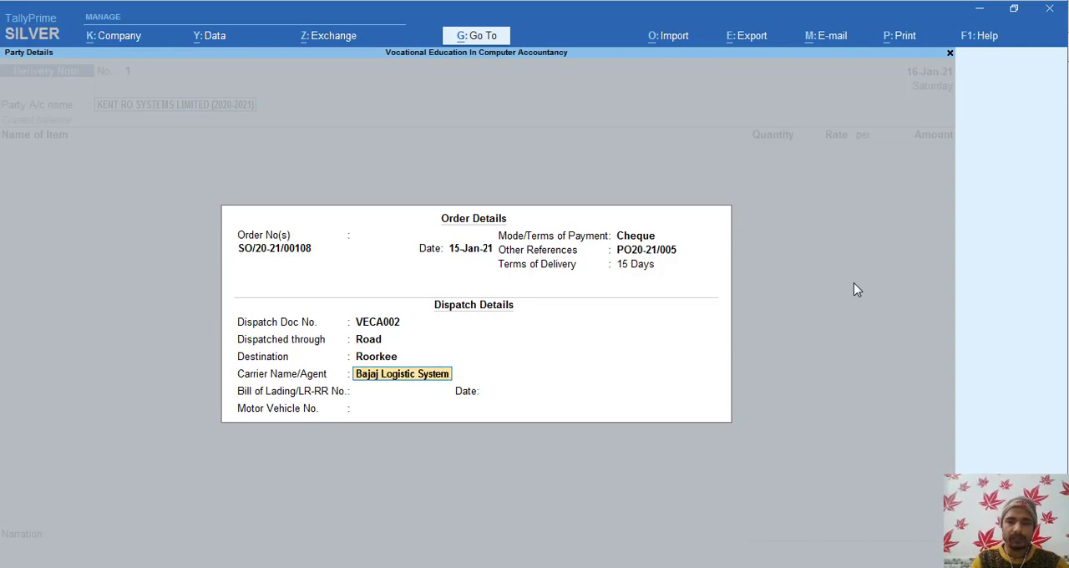
key(Return)
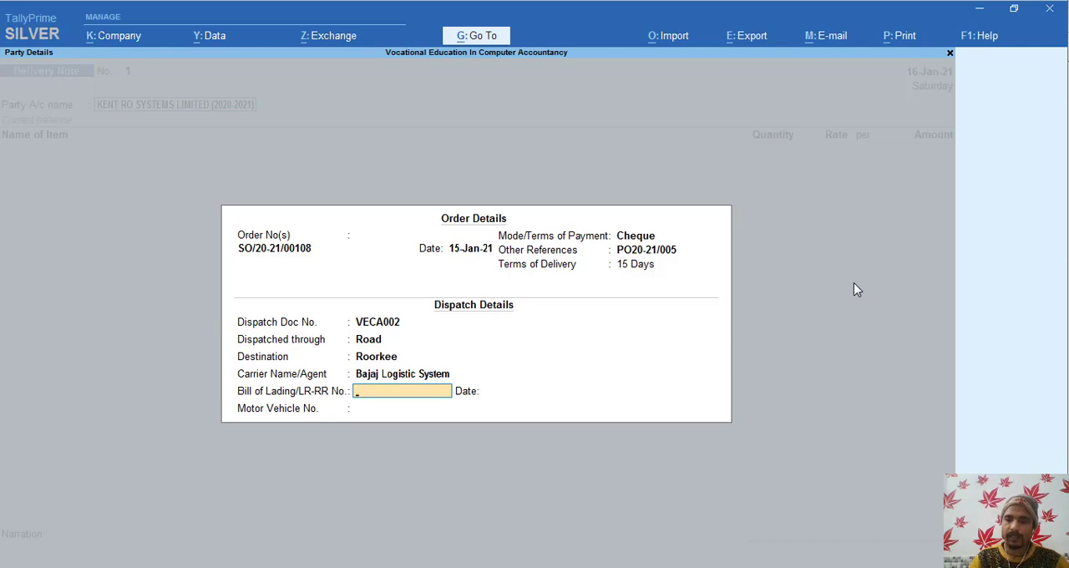
- Set the bill of lading/LR-RR number to 2563 and its date to 16-Jan-21
text(2563)
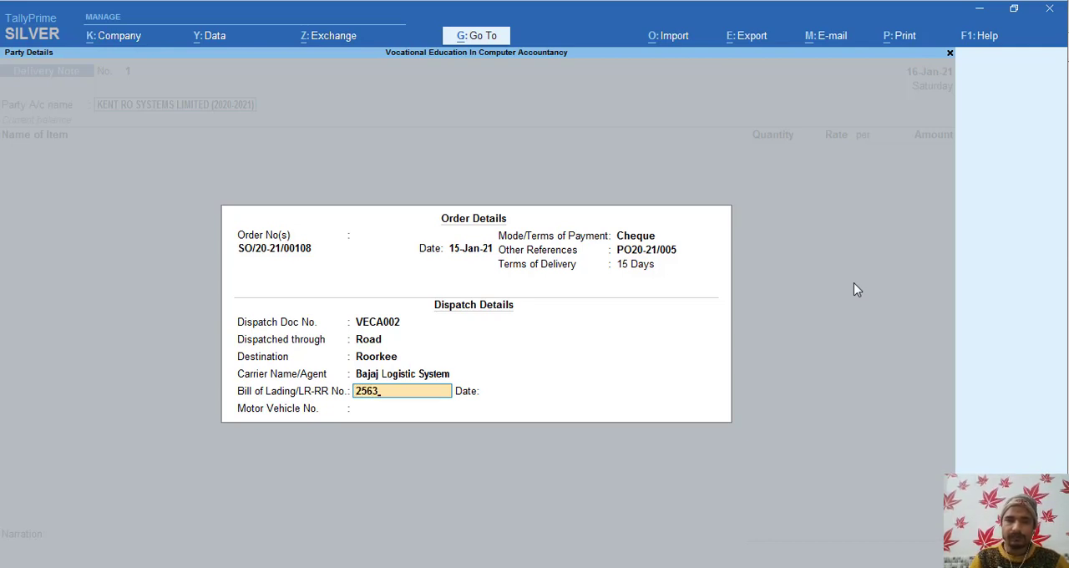
key(Return)
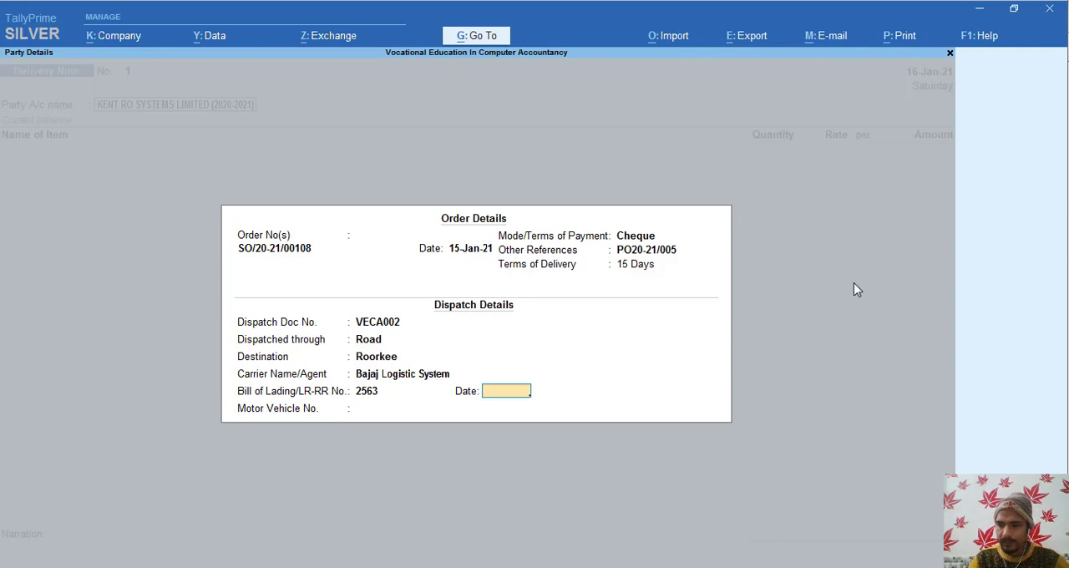
text(16-)
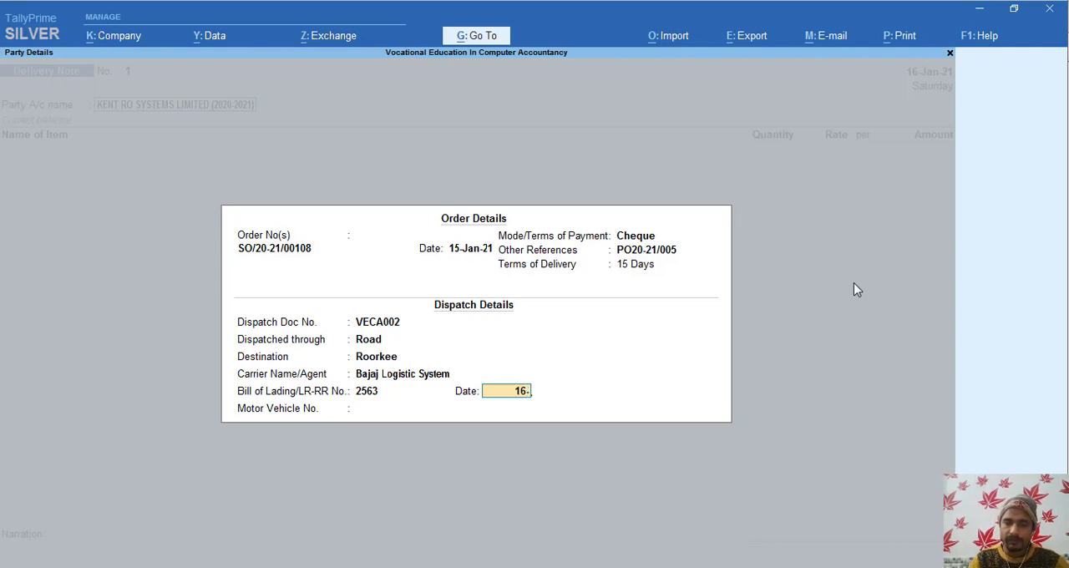
text(1-21)
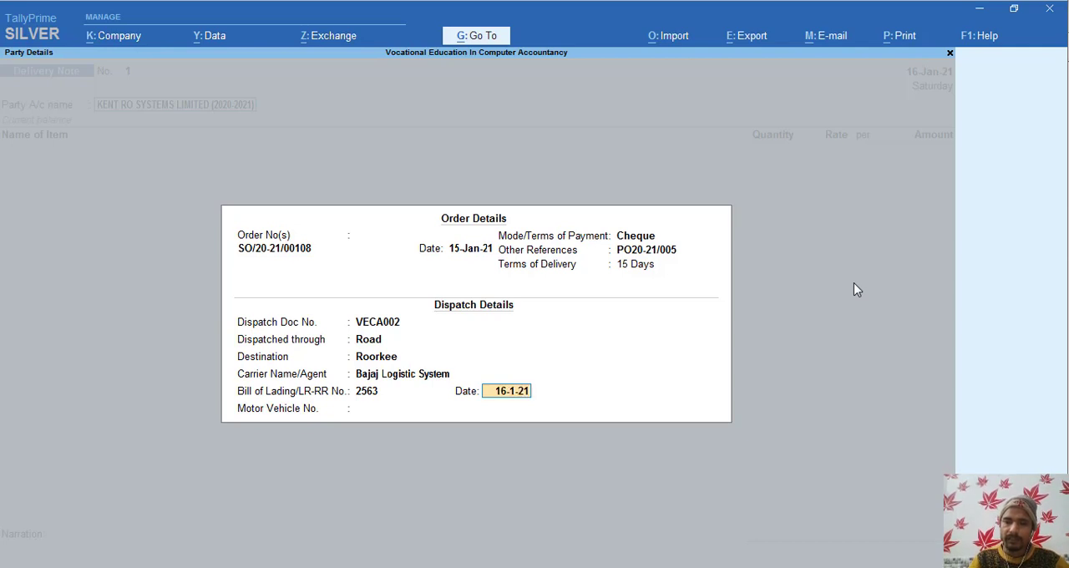
key(Return)
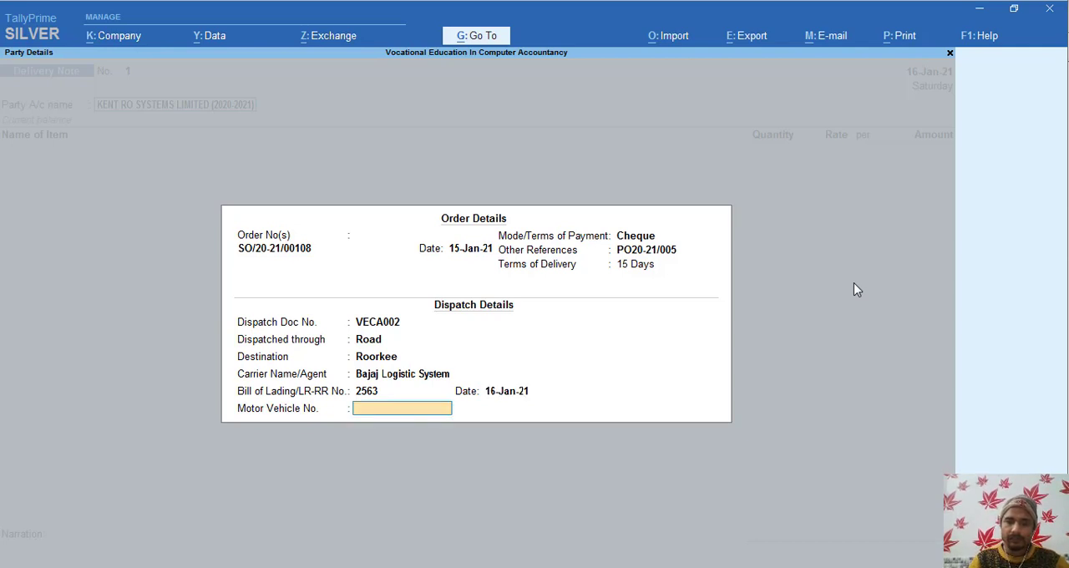
text(Ca)
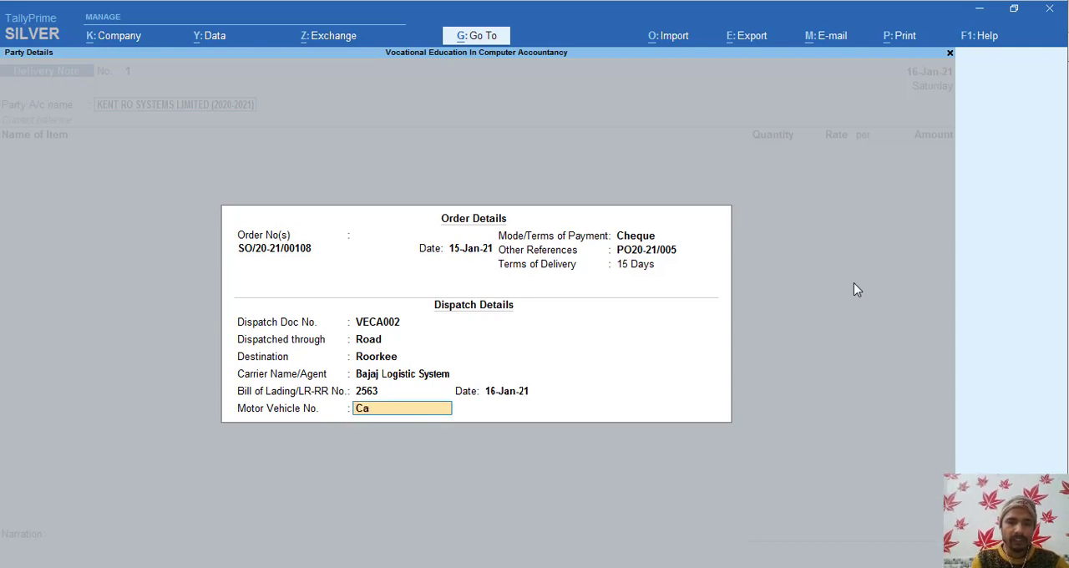
key(BackSpace)
key(BackSpace)
text(U)
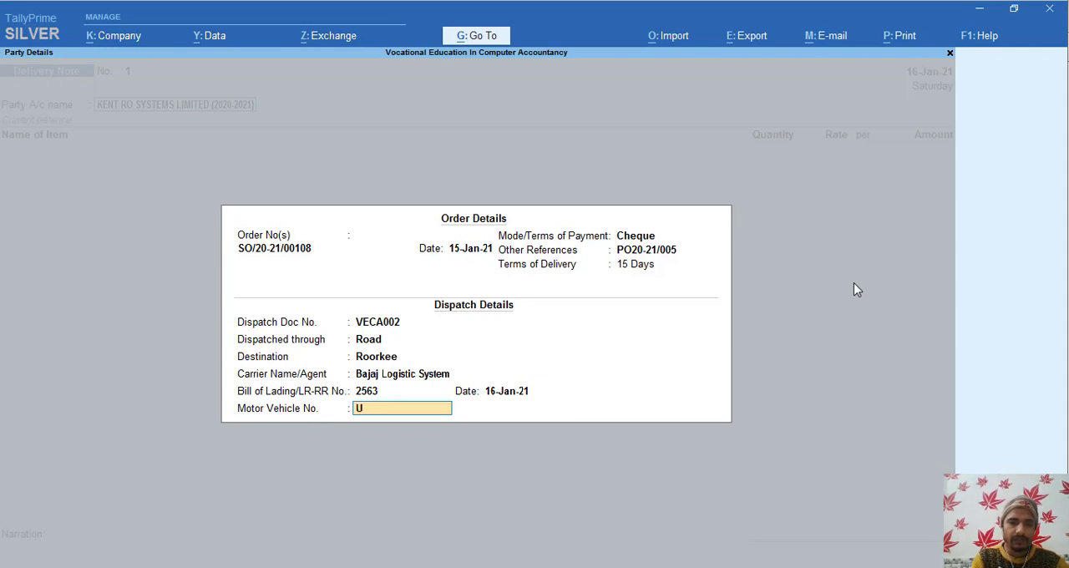
text(KCA)
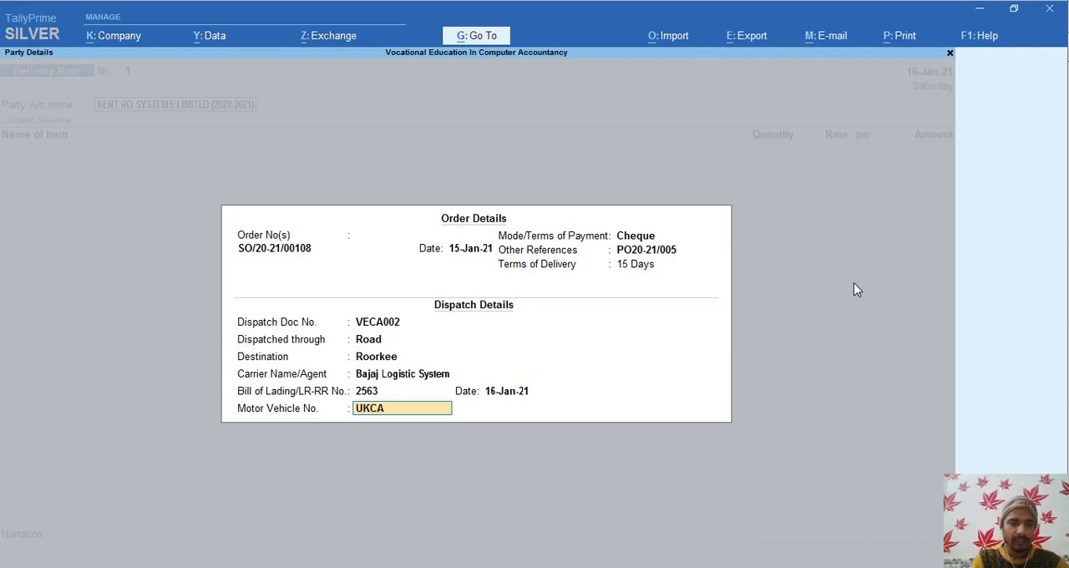
text(24)
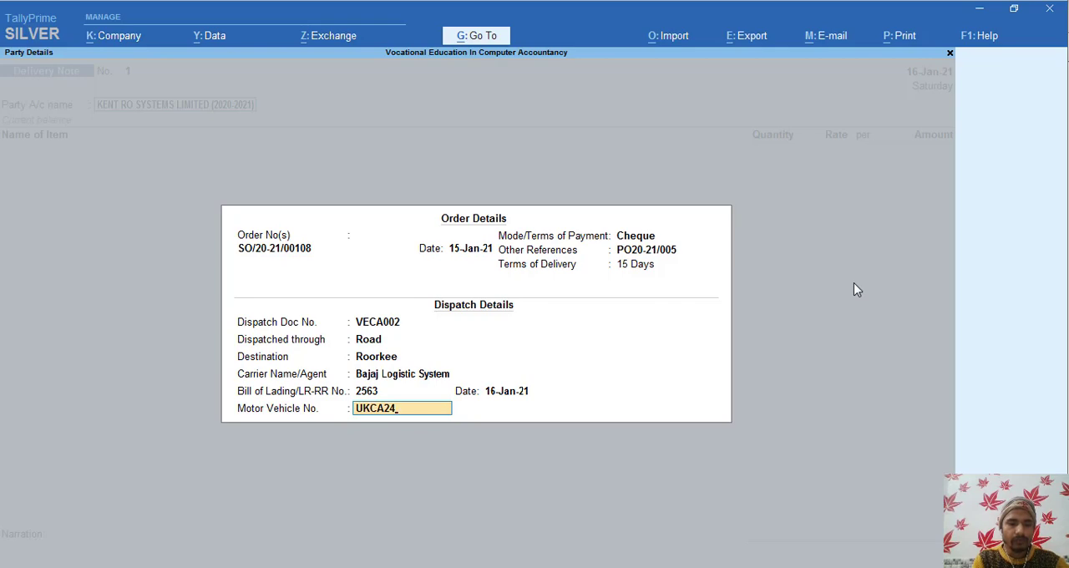
text(26)
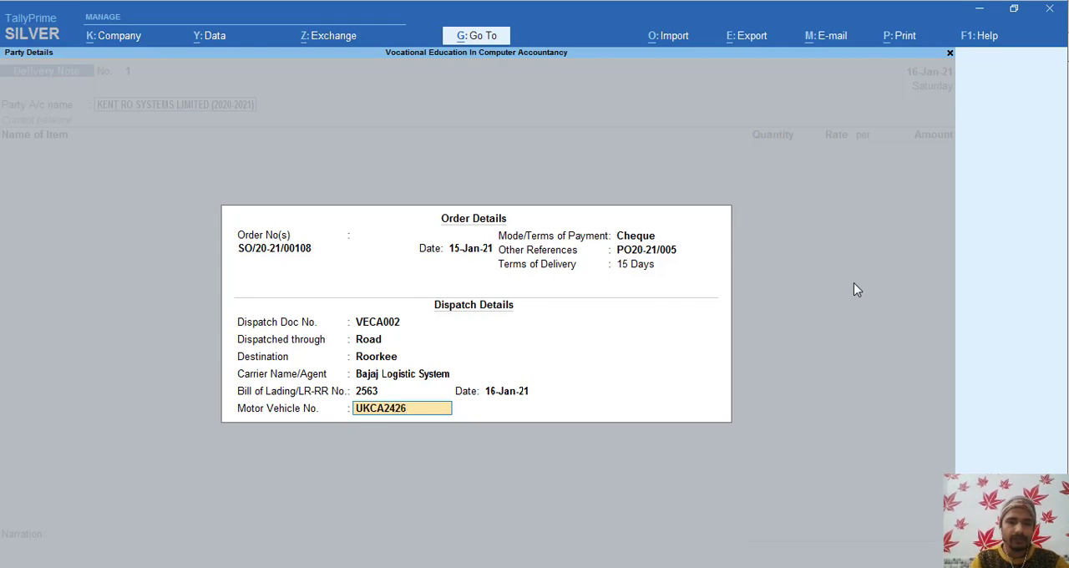
key(Return)
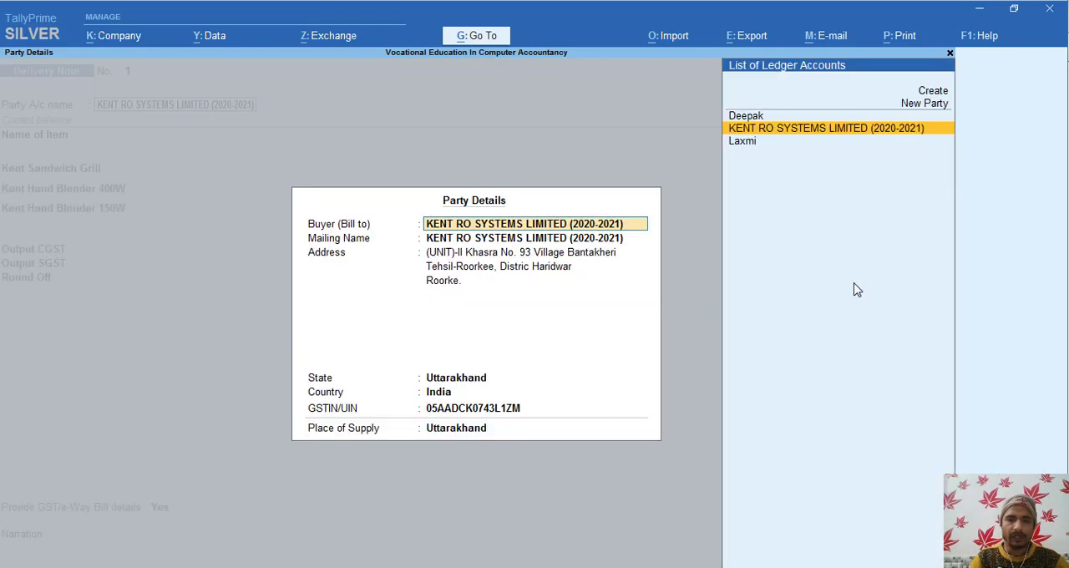
key(Return)
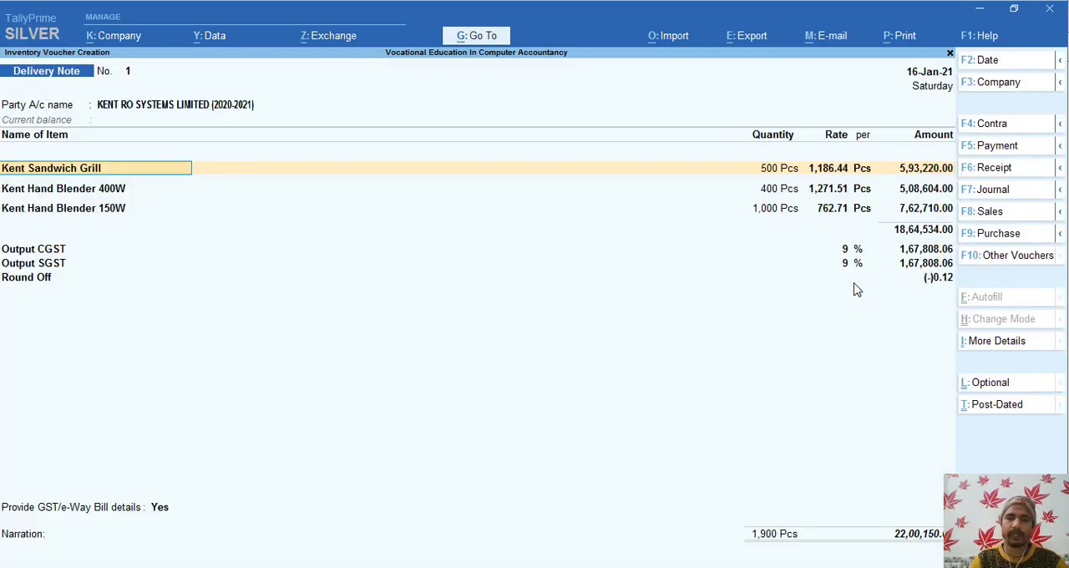
- Allocate the Kent Sandwich Grill line to tracking number 1 and the existing sales order due 30-Jan-21
key(Return)
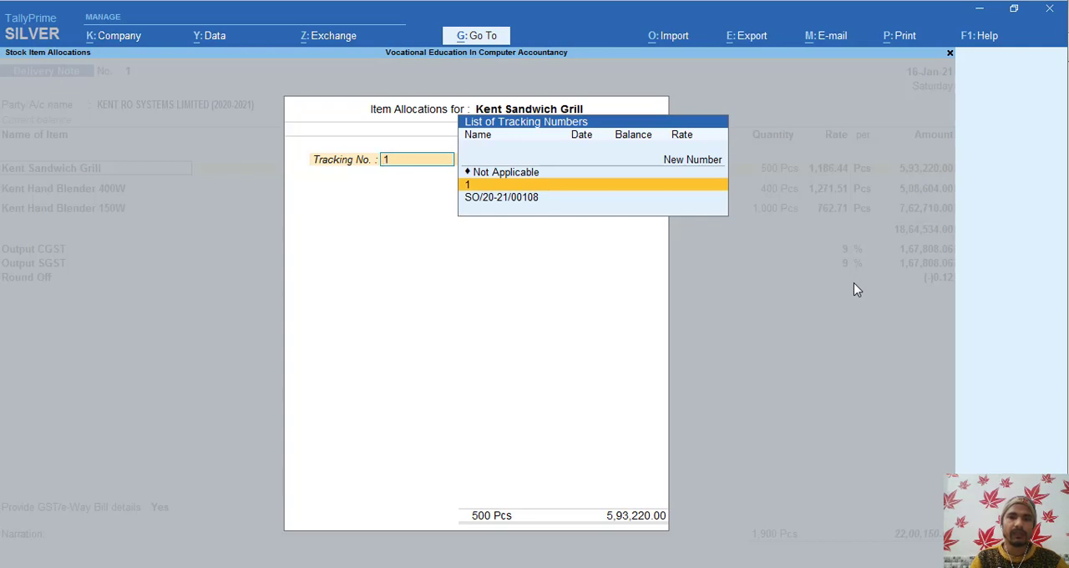
key(Down)
key(Up)
key(Return)
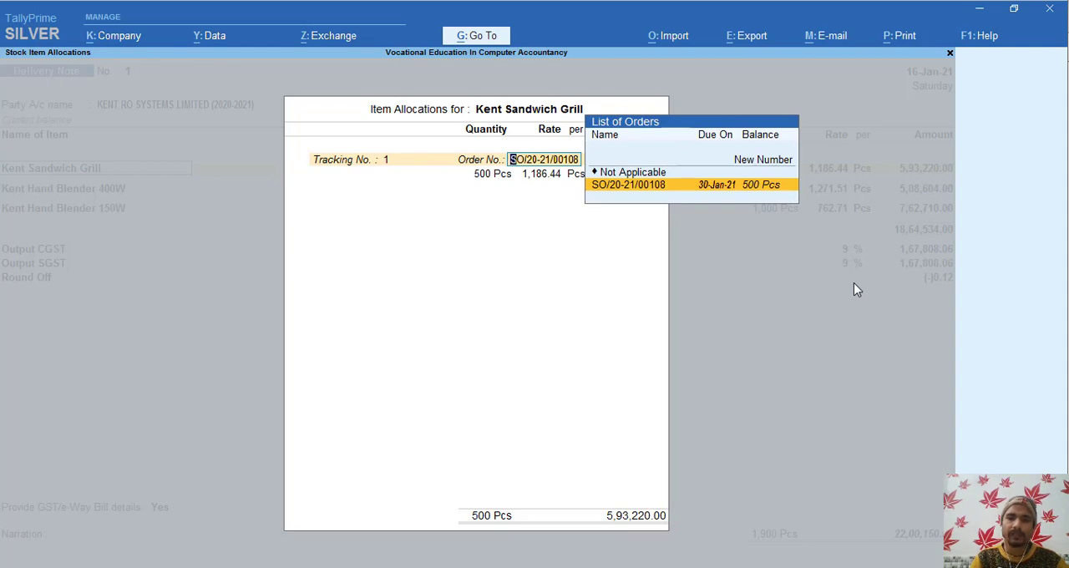
key(Return)
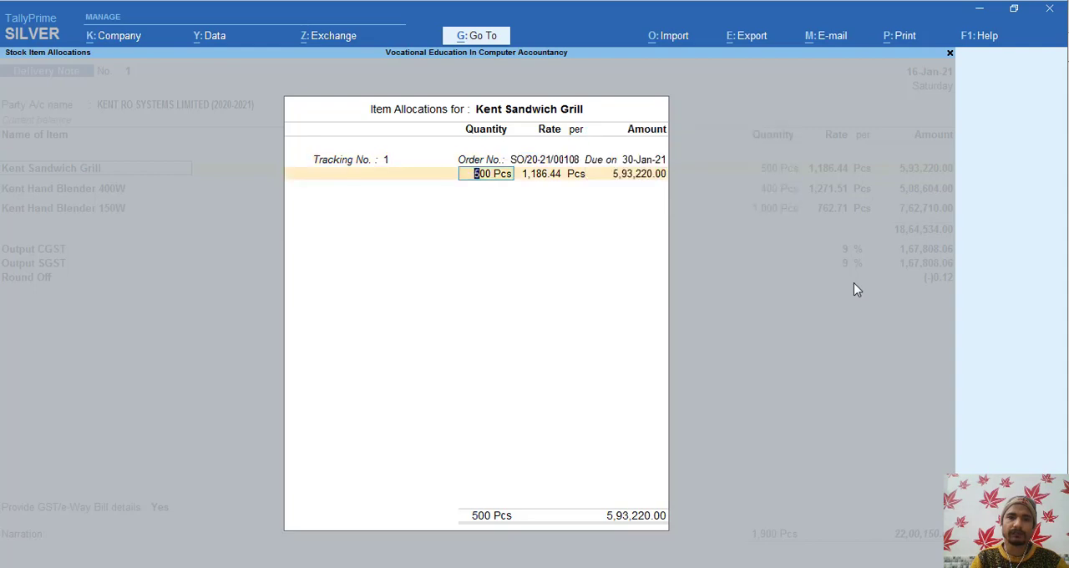
- Set the delivered Kent Sandwich Grill quantity to 250 Pcs, and accept its rate and Sale Uk@18 accounting allocation
text(250)
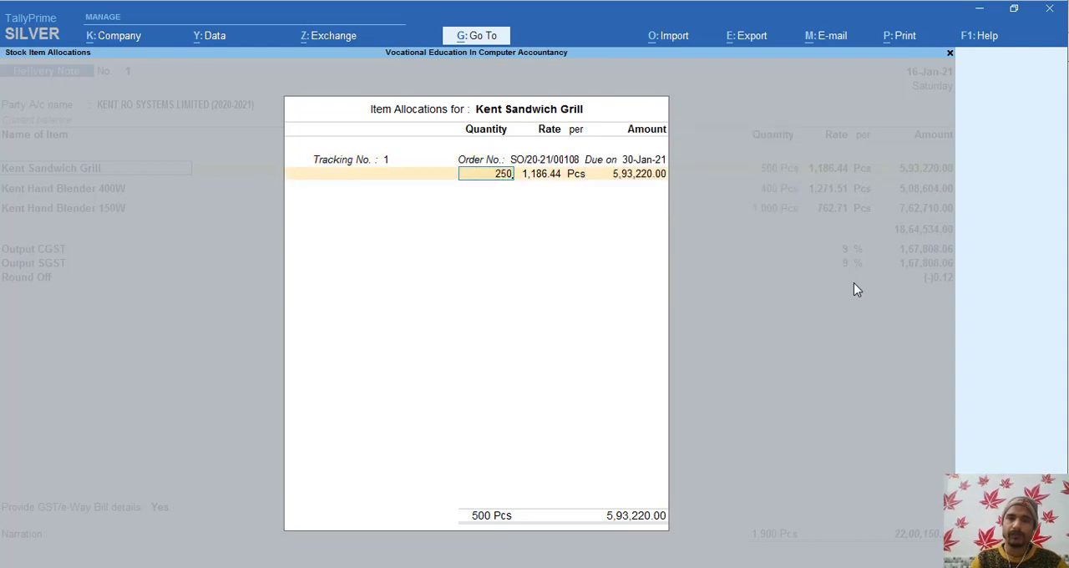
key(Return)
key(Return)
key(Return)
key(Return)
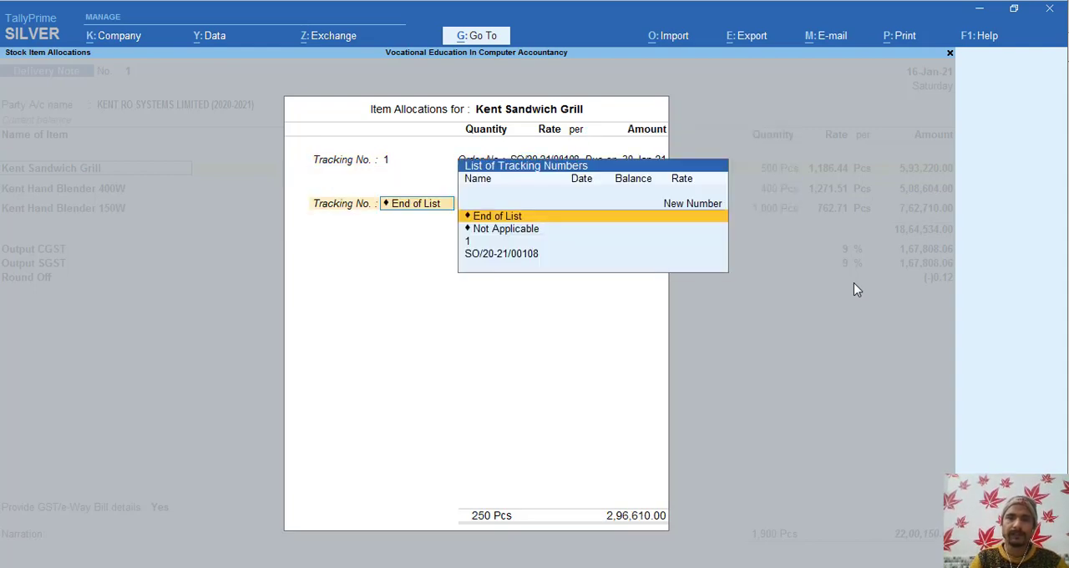
key(Return)
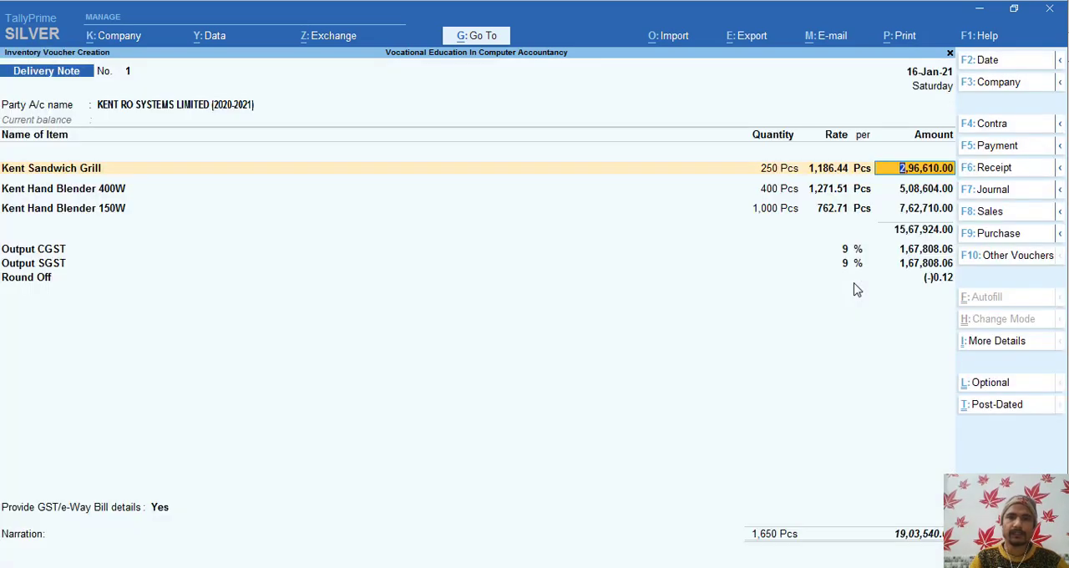
key(Return)
key(Return)
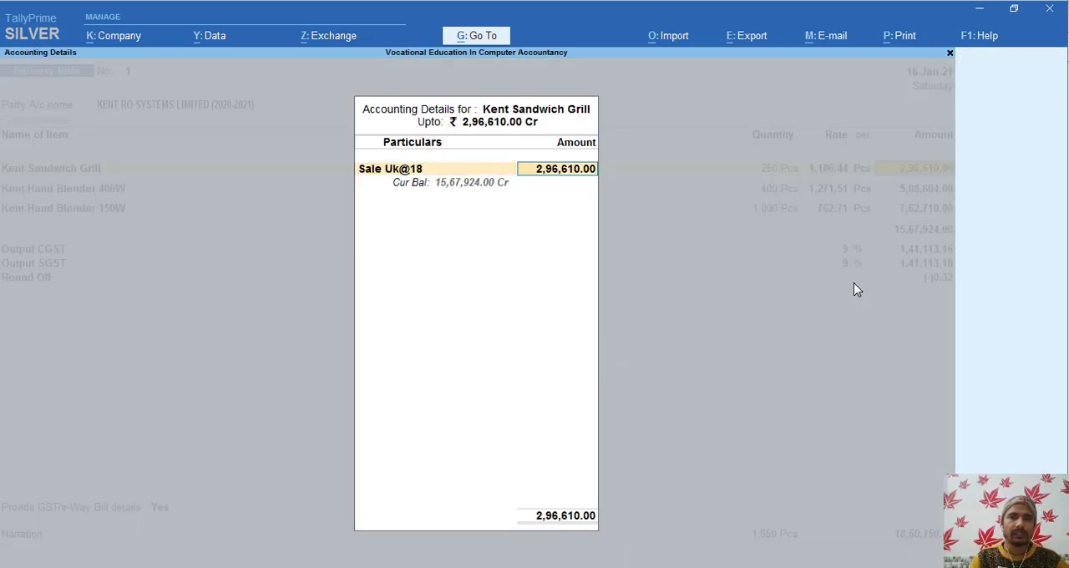
key(Return)
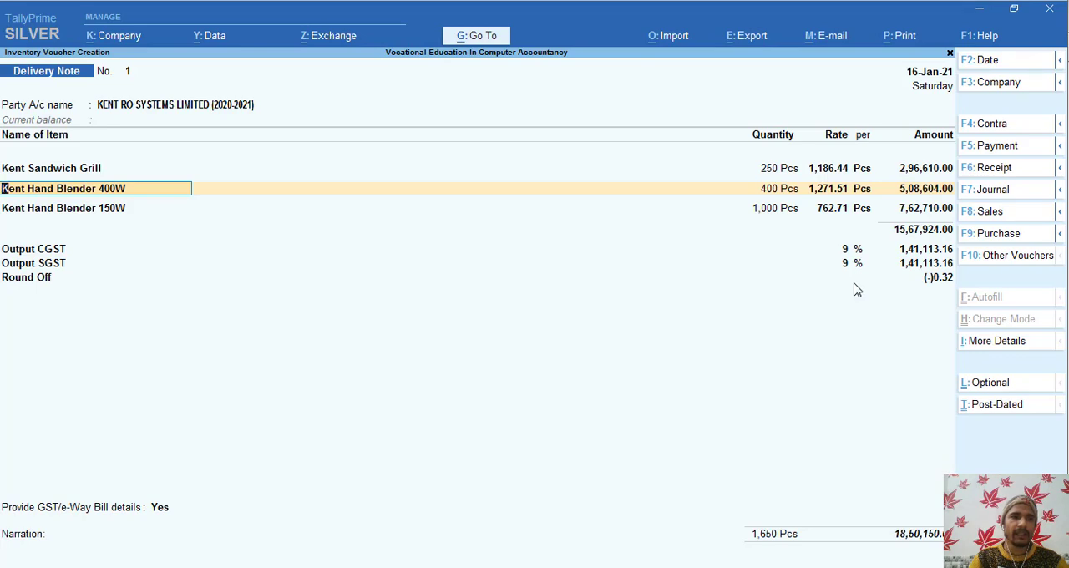
- Allocate the Kent Hand Blender 400W line to tracking number 1 and the sales order due 30-Jan-21
key(Return)
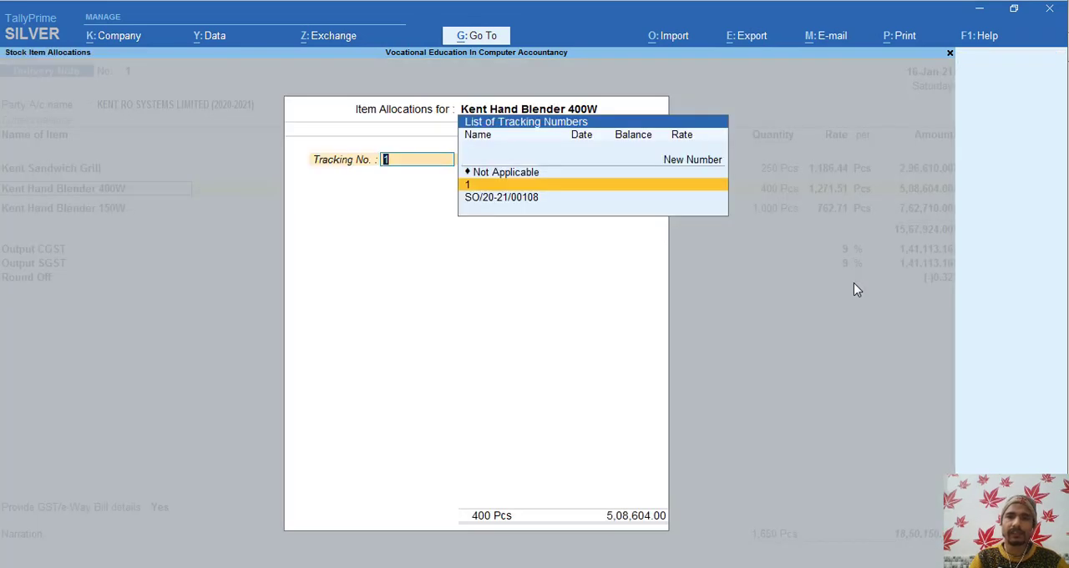
key(Down)
key(Up)
key(Return)
- Set the delivered Kent Hand Blender 400W quantity to 200 Pcs, and accept its rate and Sale Uk@18 accounting allocation
key(Return)
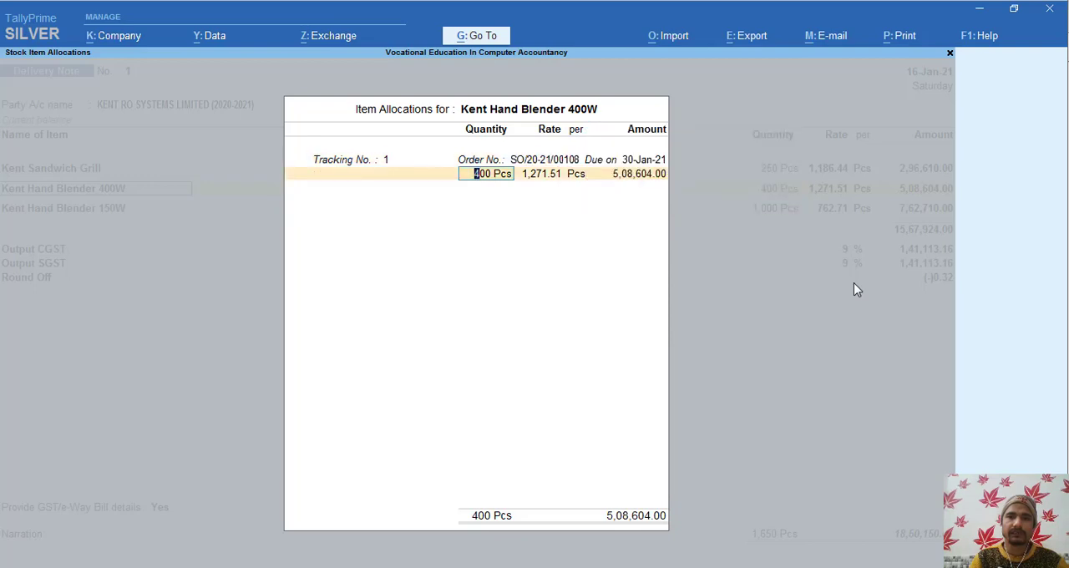
text(200)
key(Return)
key(Return)
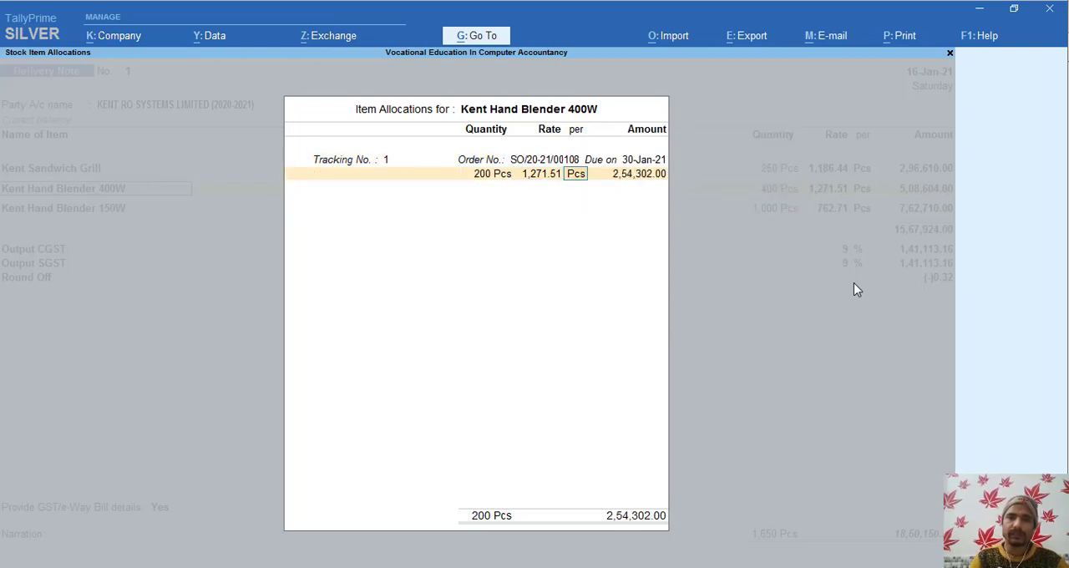
key(Return)
key(Return)
key(Return)
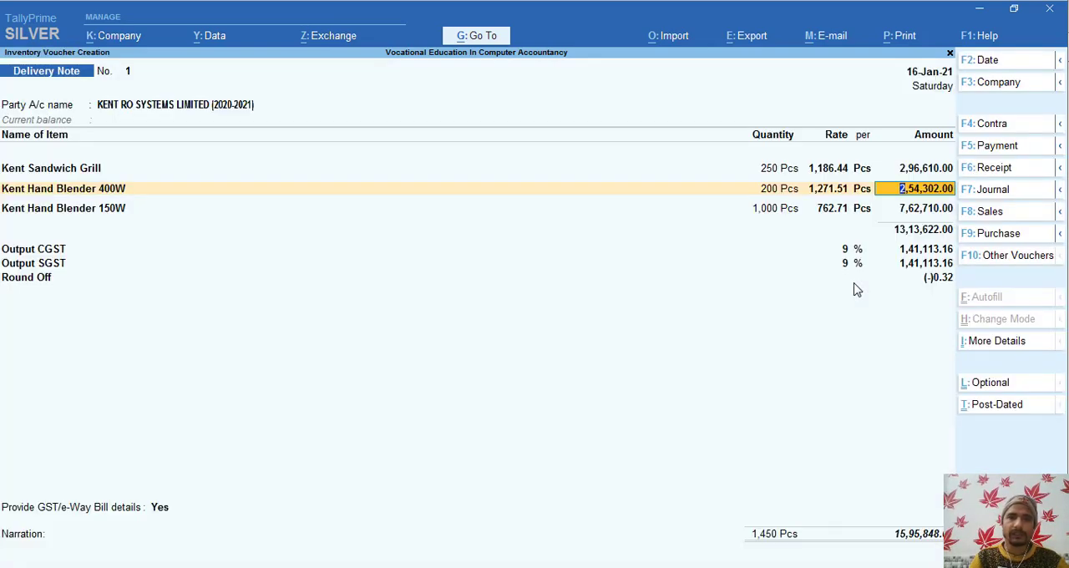
key(Return)
key(Return)
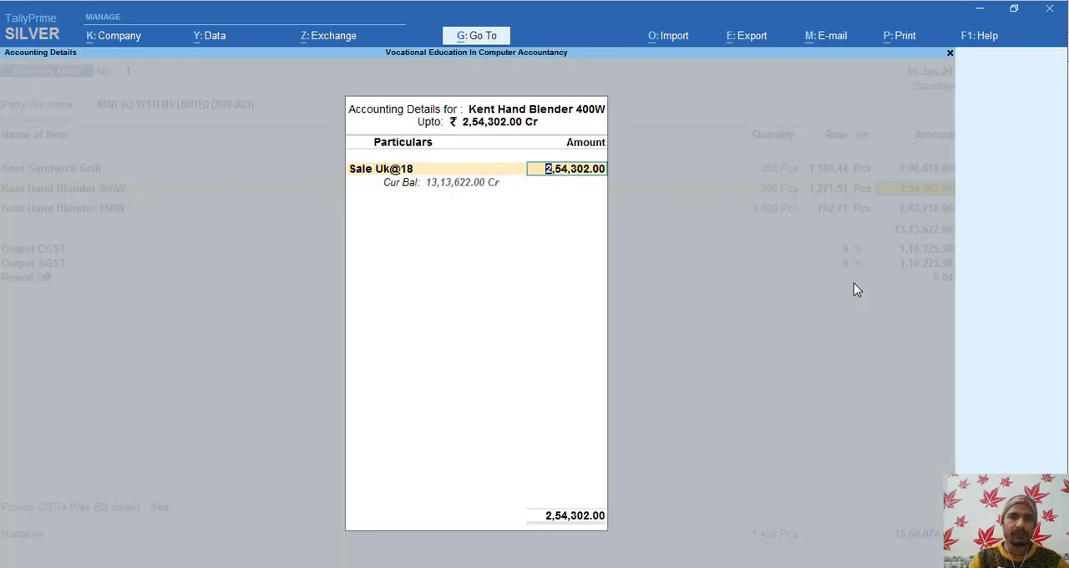
key(Return)
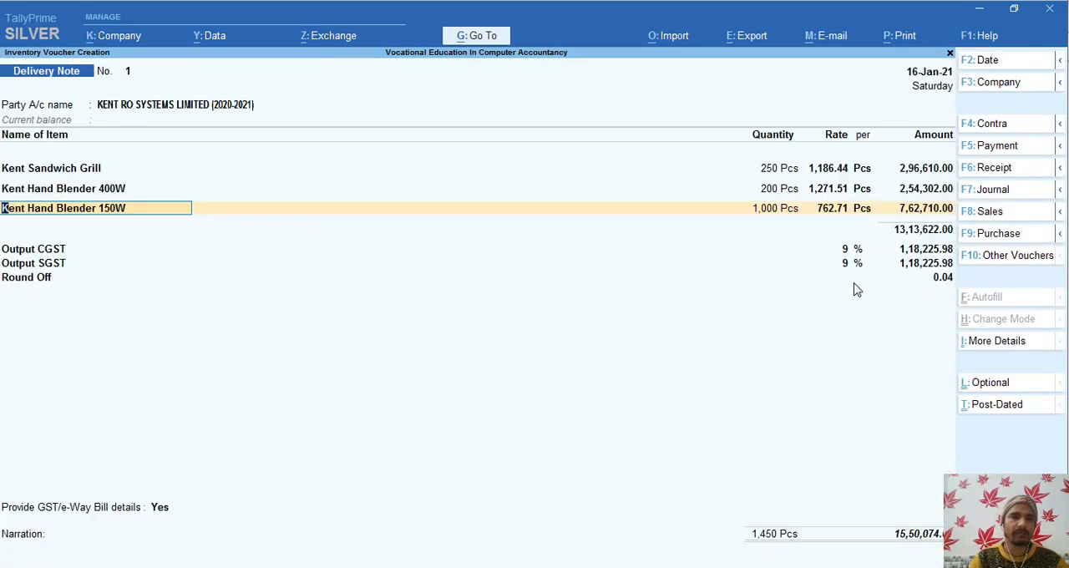
- Allocate the Kent Hand Blender 150W line to tracking number 1 and the sales order due 30-Jan-21
key(Return)
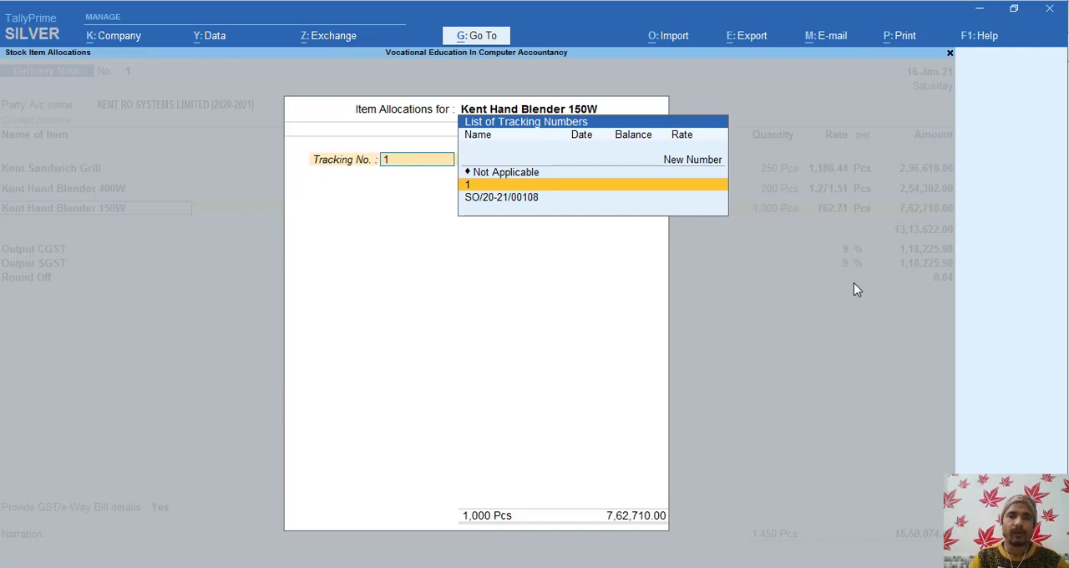
key(Return)
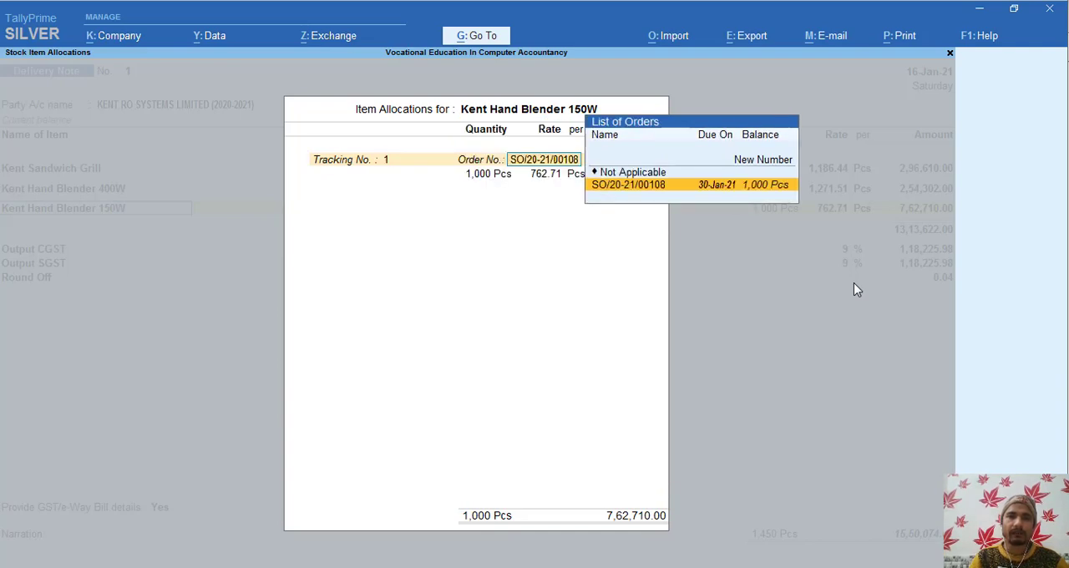
key(Return)
- Set the delivered Kent Hand Blender 150W quantity to 500 Pcs, and accept its rate and Sale Uk@18 accounting allocation
text(500)
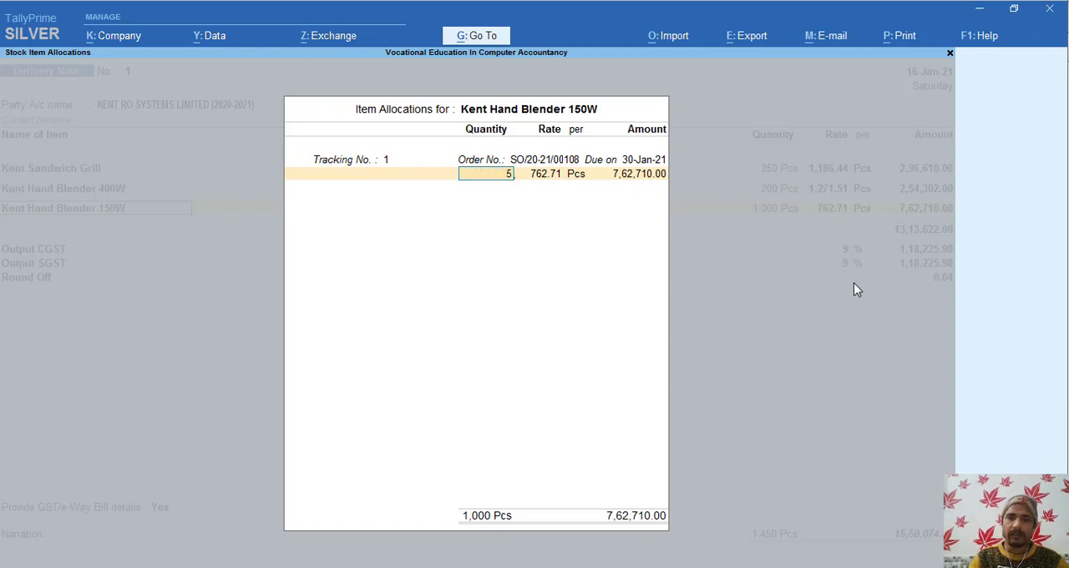
key(Return)
key(Return)
key(Return)
key(Return)
key(Return)
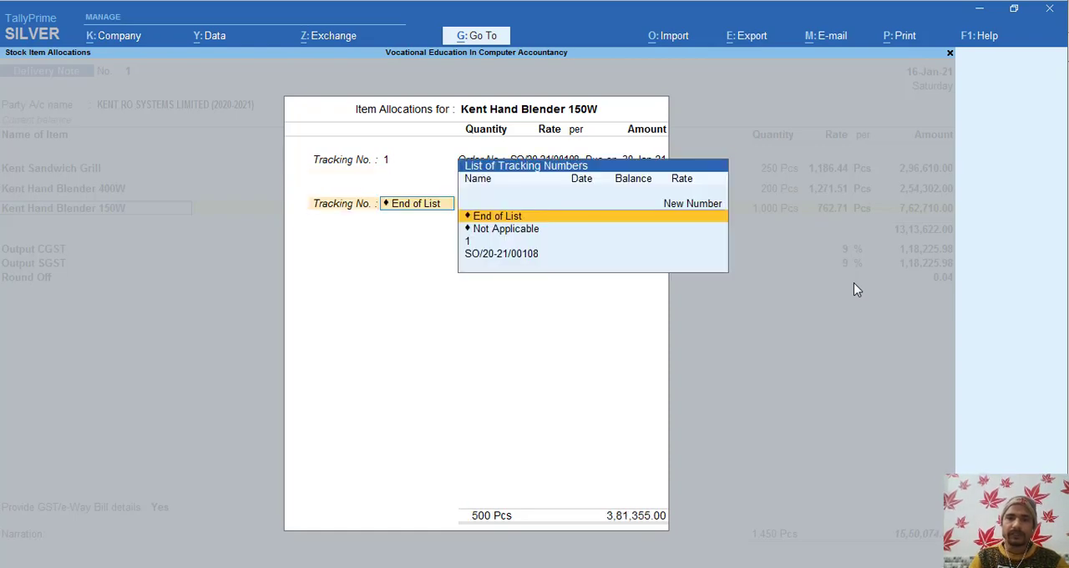
key(Return)
key(Return)
key(Return)
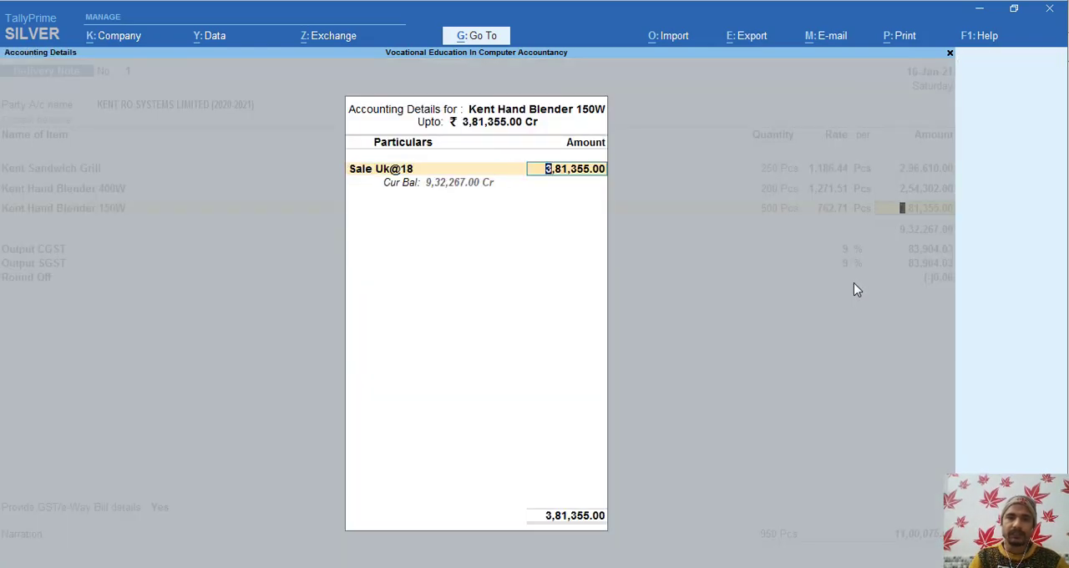
- Accept the Output CGST, Output SGST and Round Off ledger lines with blank descriptions
key(Return)
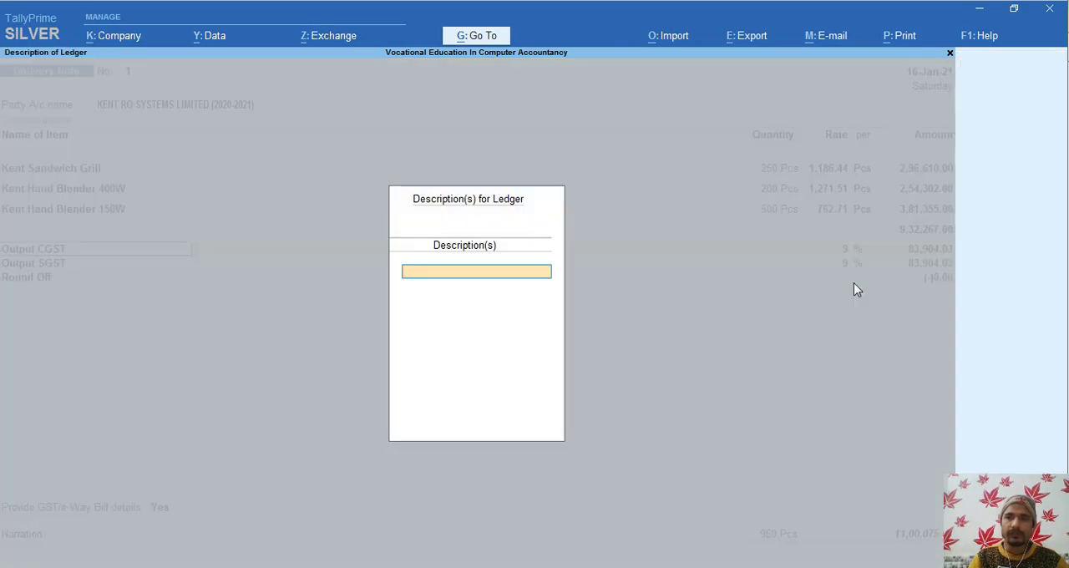
key(Return)
key(Return)
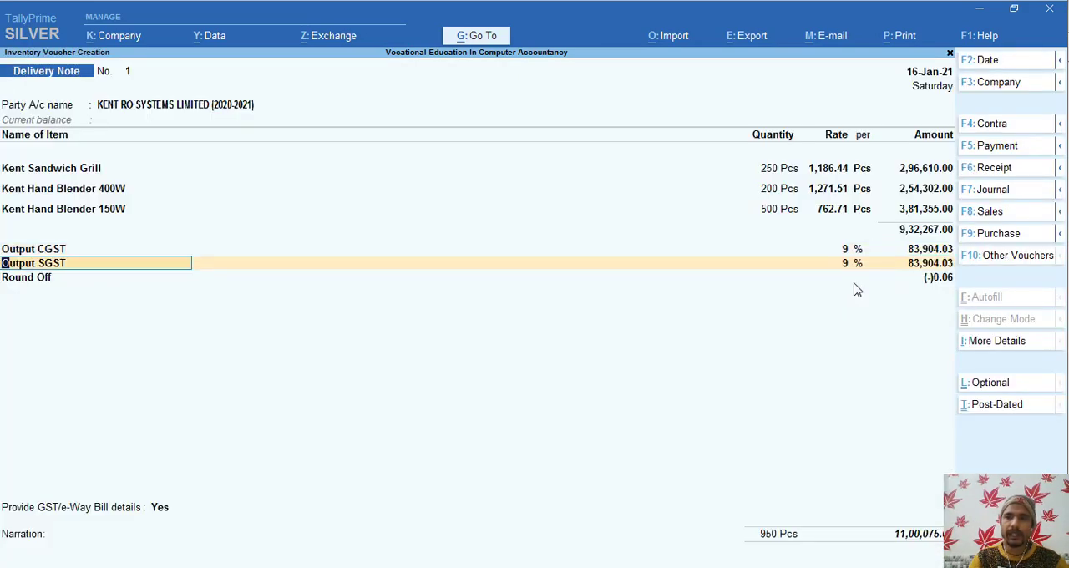
key(Return)
key(Return)
key(Return)
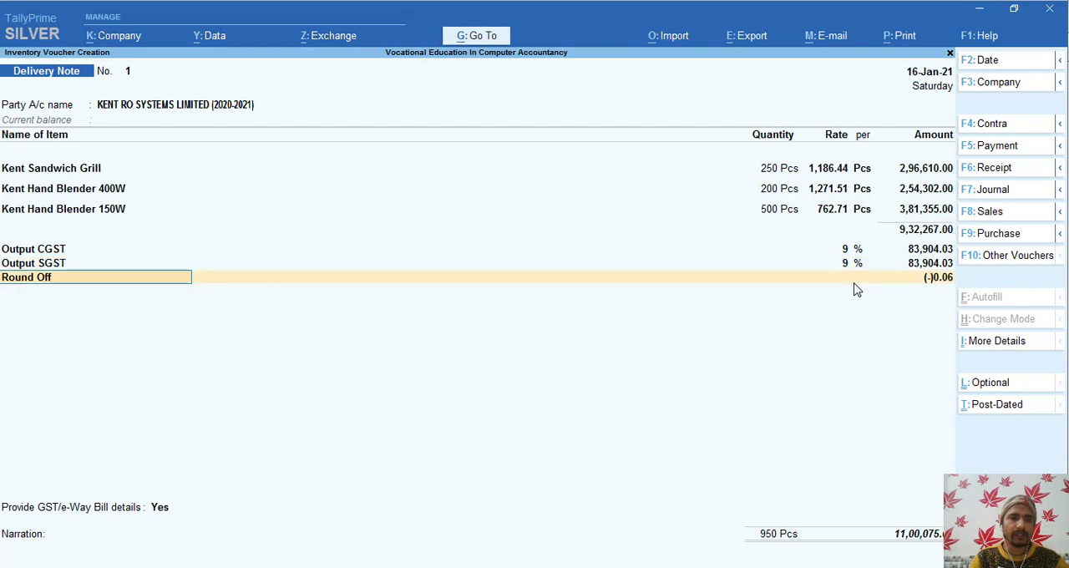
key(Return)
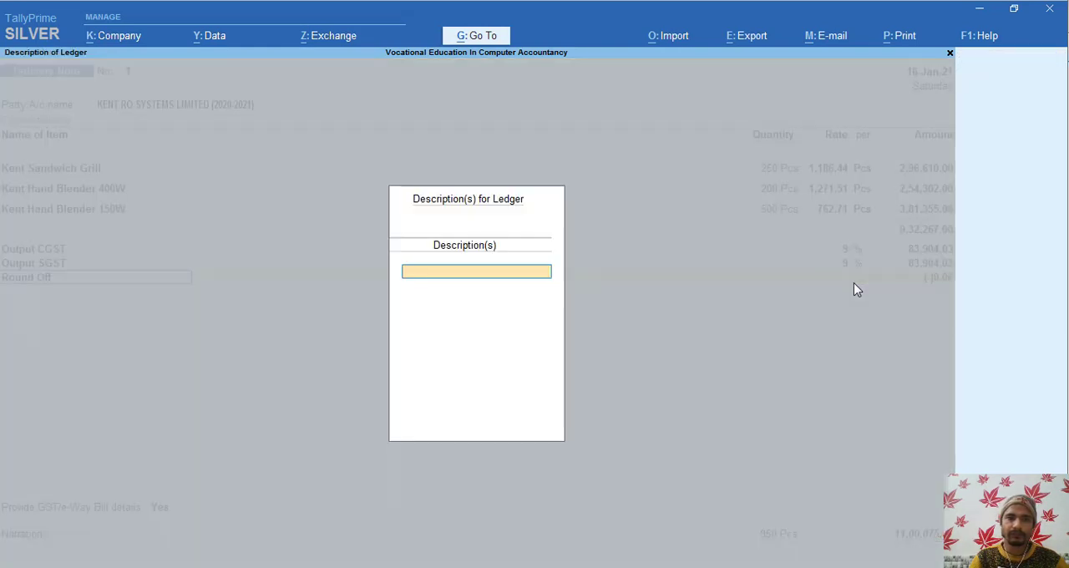
key(Return)
key(Return)
key(Return)
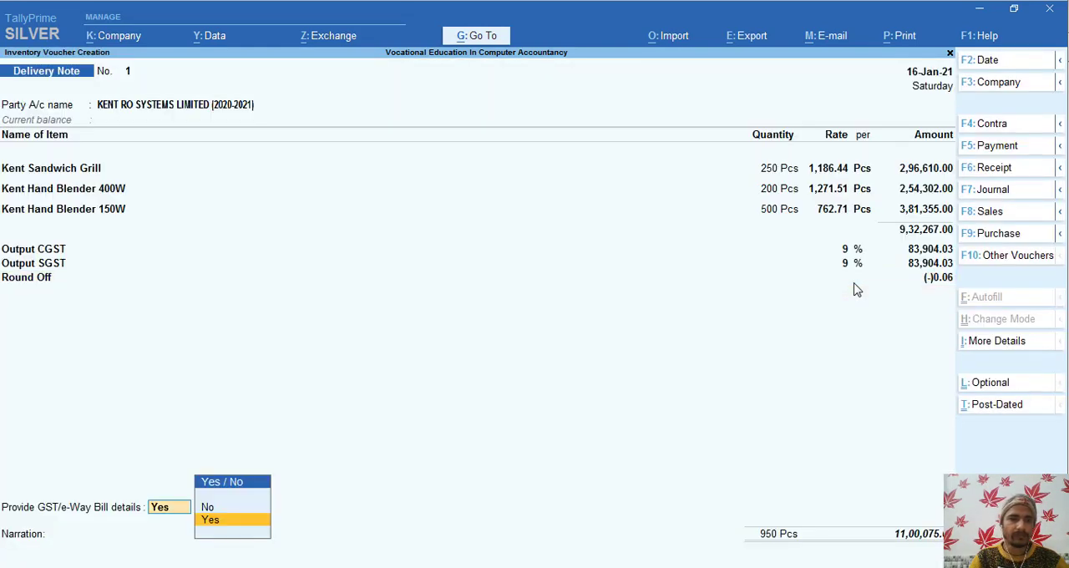
- Set the option to provide GST/e-Way Bill details to No
key(Up)
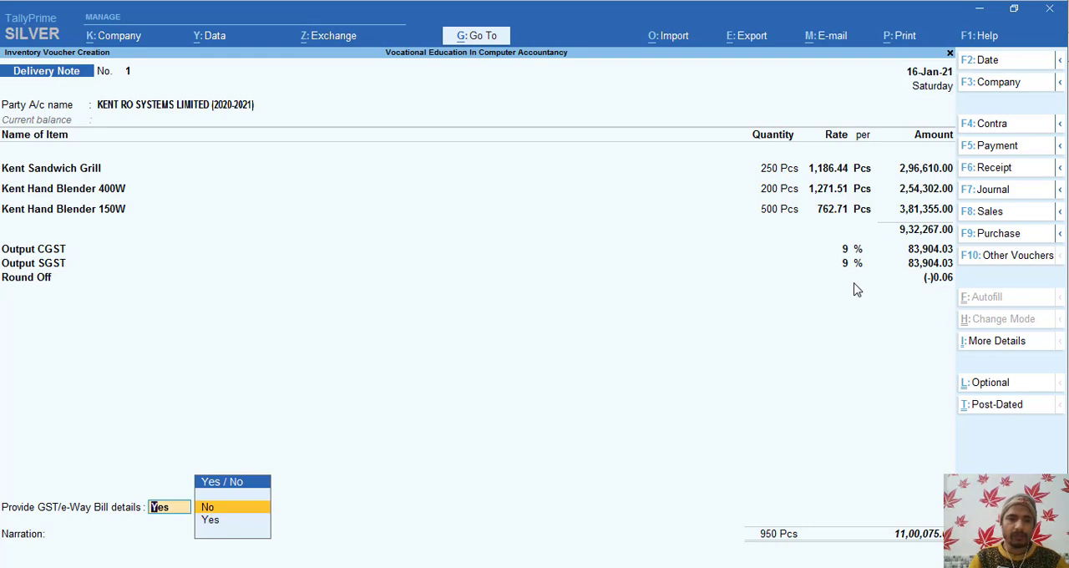
key(Return)
key(Return)
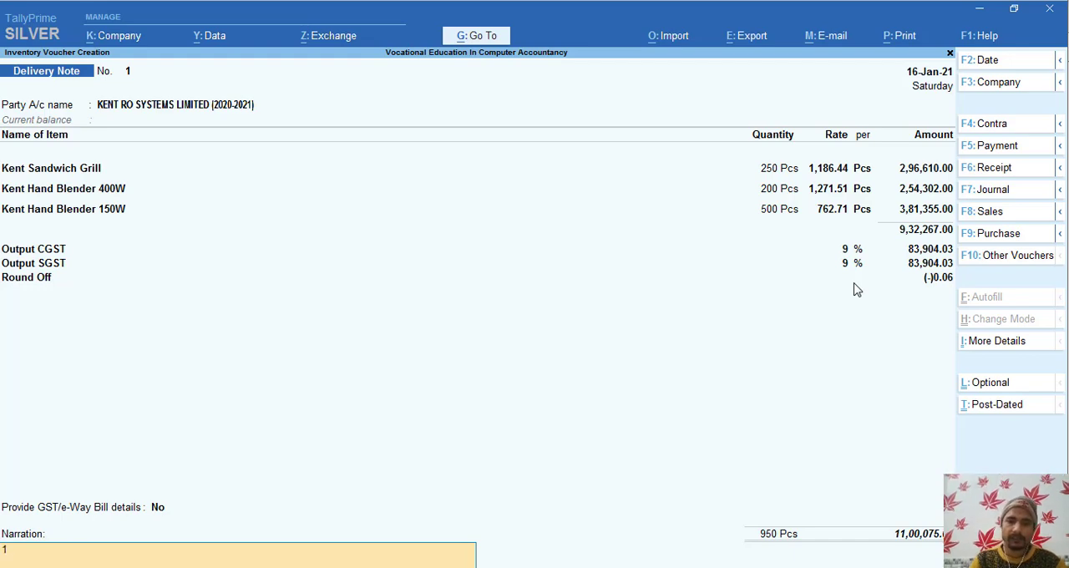
- Enter 1 as the narration and save the Delivery Note
text(1271.51)
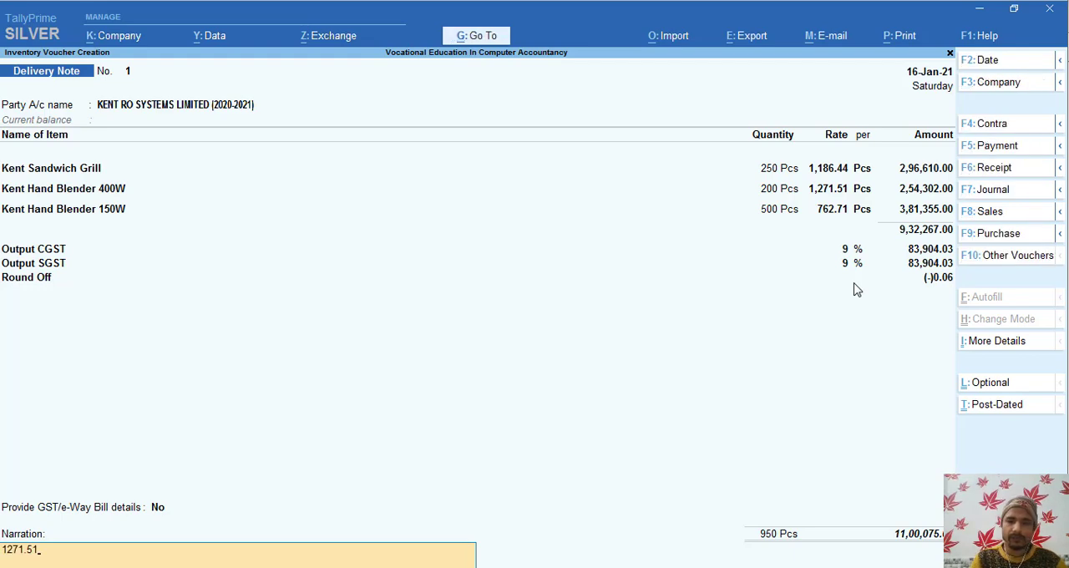
key(BackSpace)
key(BackSpace)
key(BackSpace)
key(BackSpace)
key(BackSpace)
key(BackSpace)
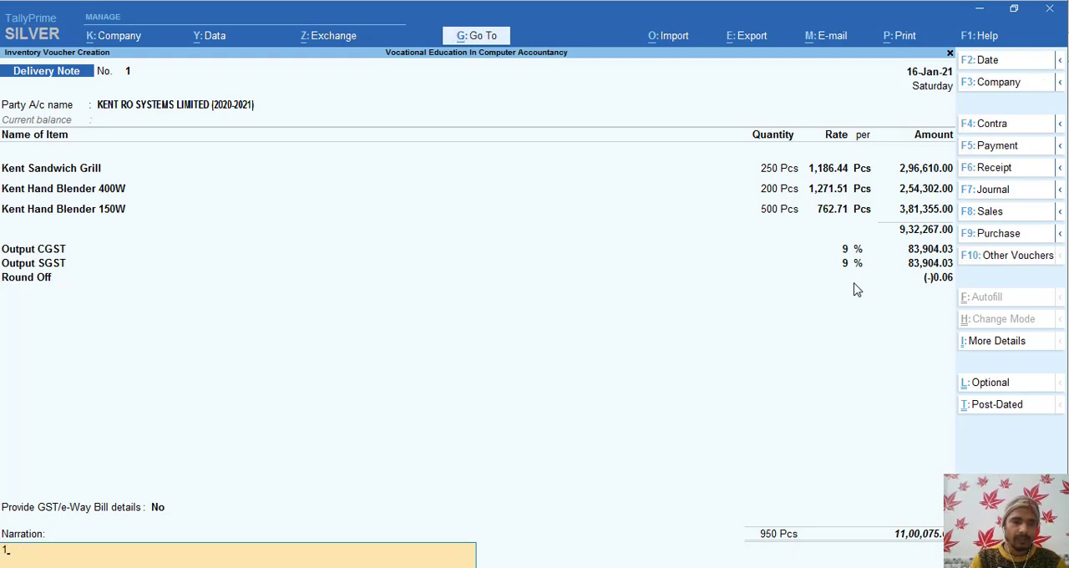
key(ctrl)
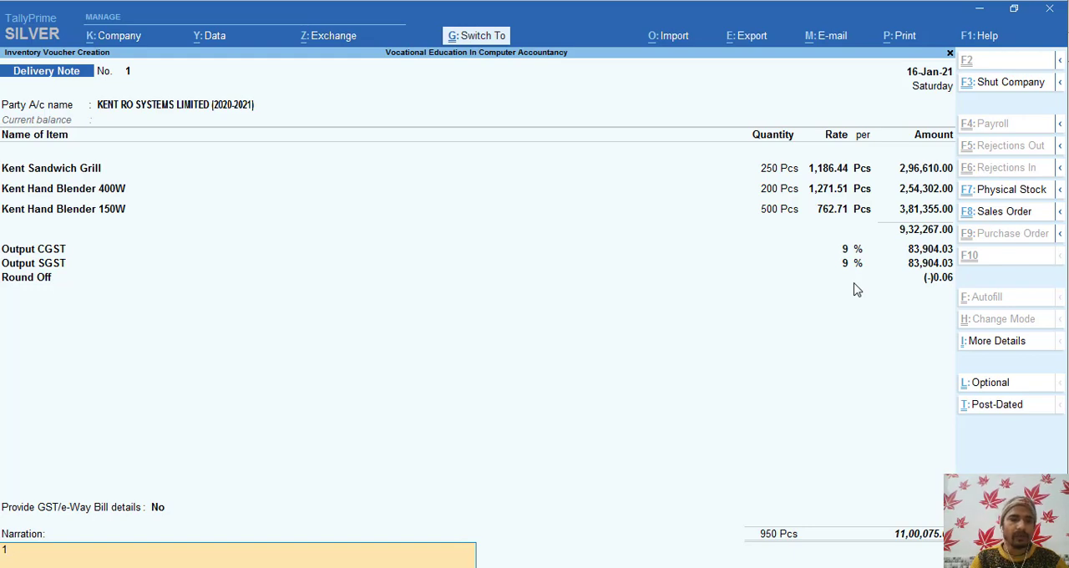
key(ctrl)
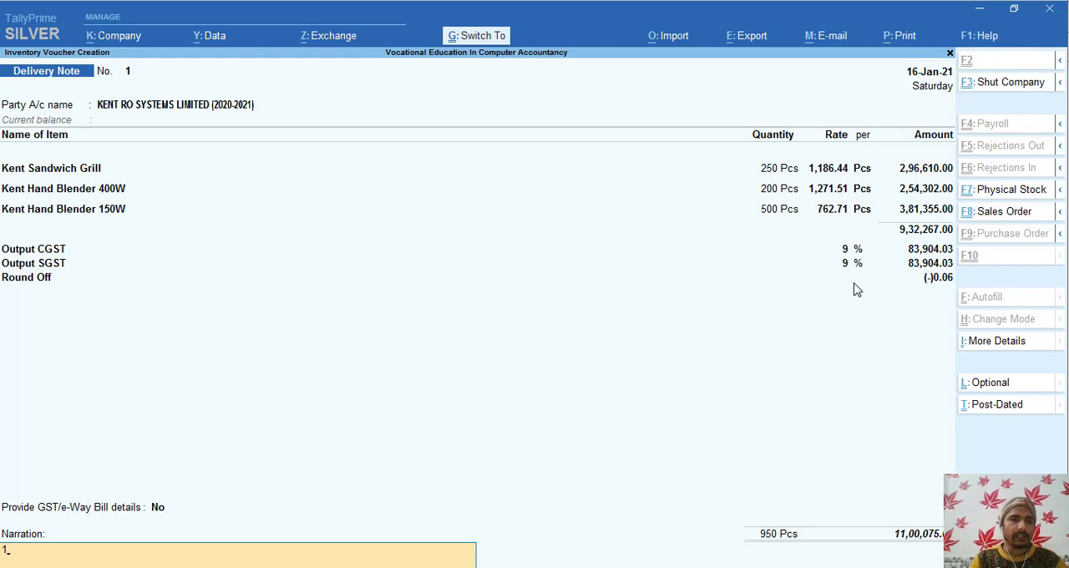
key(ctrl+a)
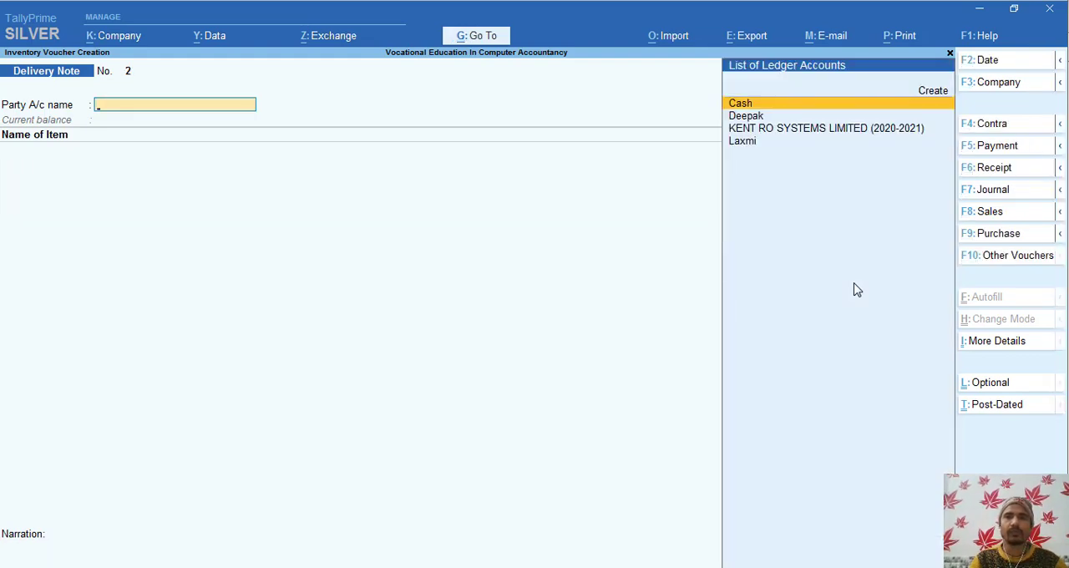
- Leave voucher entry and open the Stock Summary report to examine the closing quantities of the Kent items
key(Escape)
key(Return)
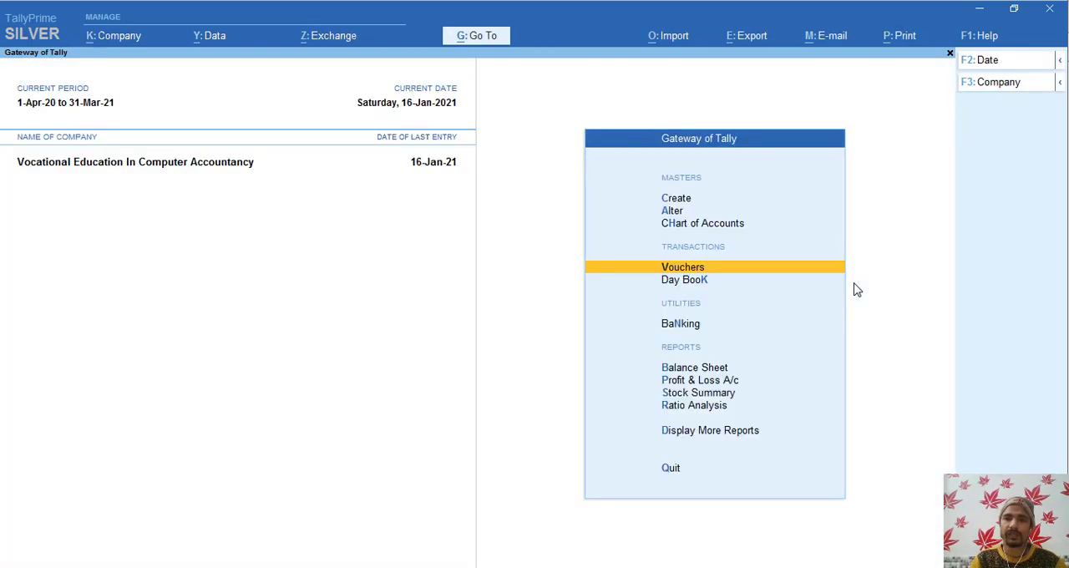
key(Escape)
key(n)
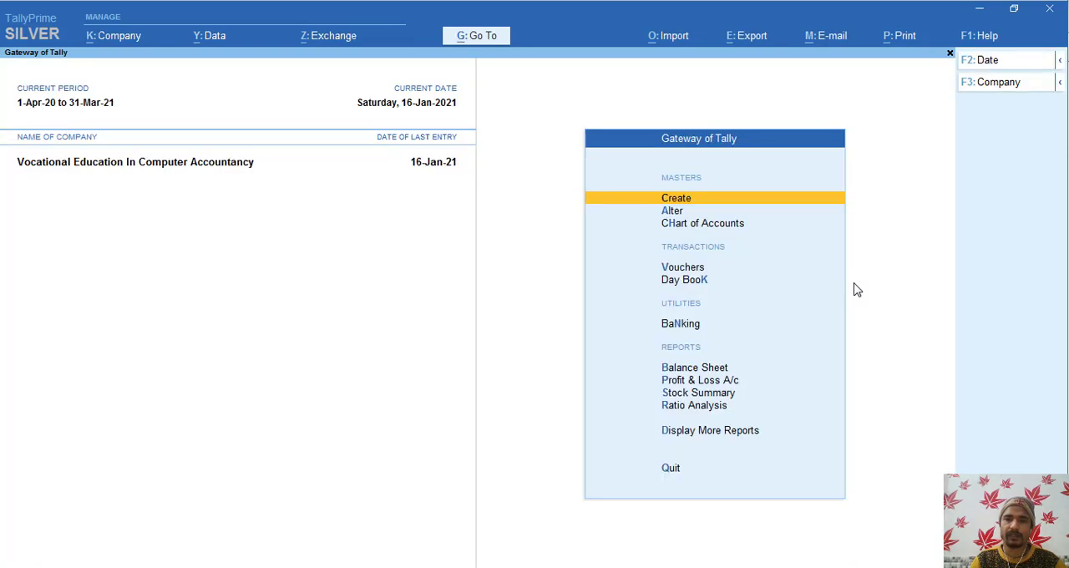
key(Down)
key(Down)
key(Down)
key(Down)
key(Down)
key(Down)
key(Down)
key(Down)
key(Return)
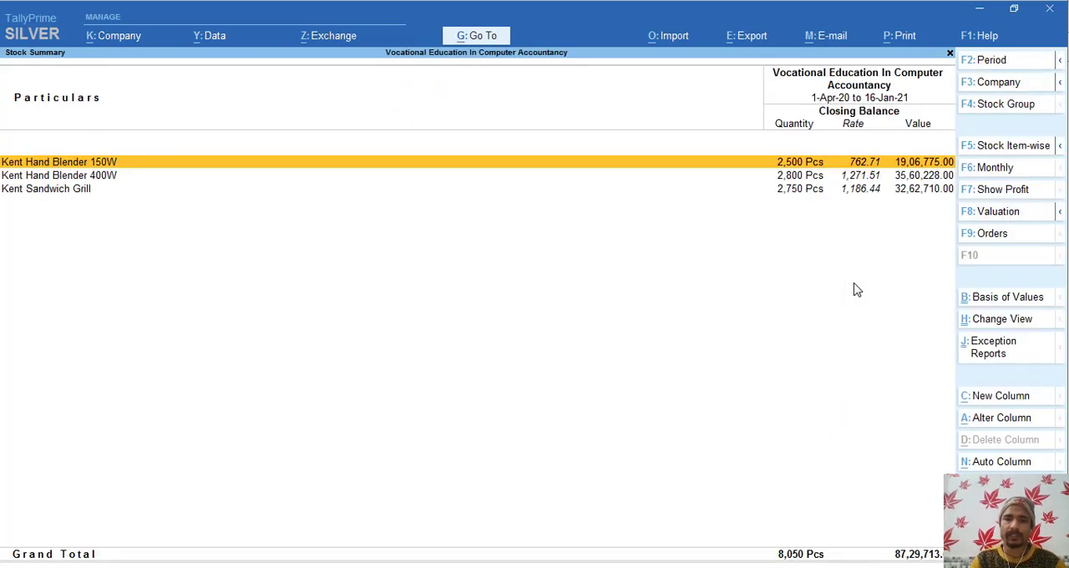
- Compare the closing balances of the two Kent Hand Blenders and the Kent Sandwich Grill, and close the Stock Summary
key(Down)
key(Up)
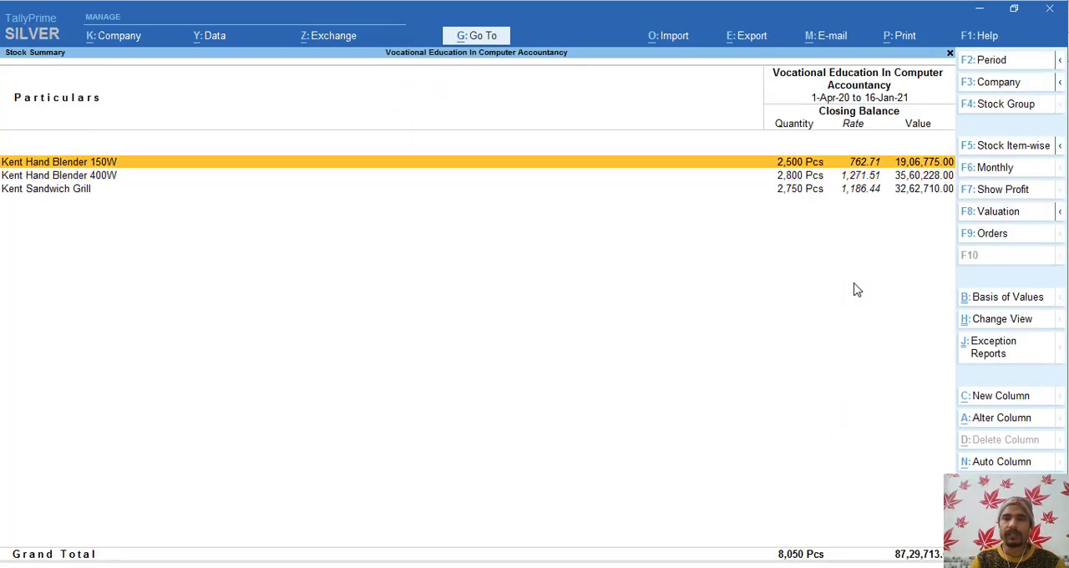
key(Down)
key(Up)
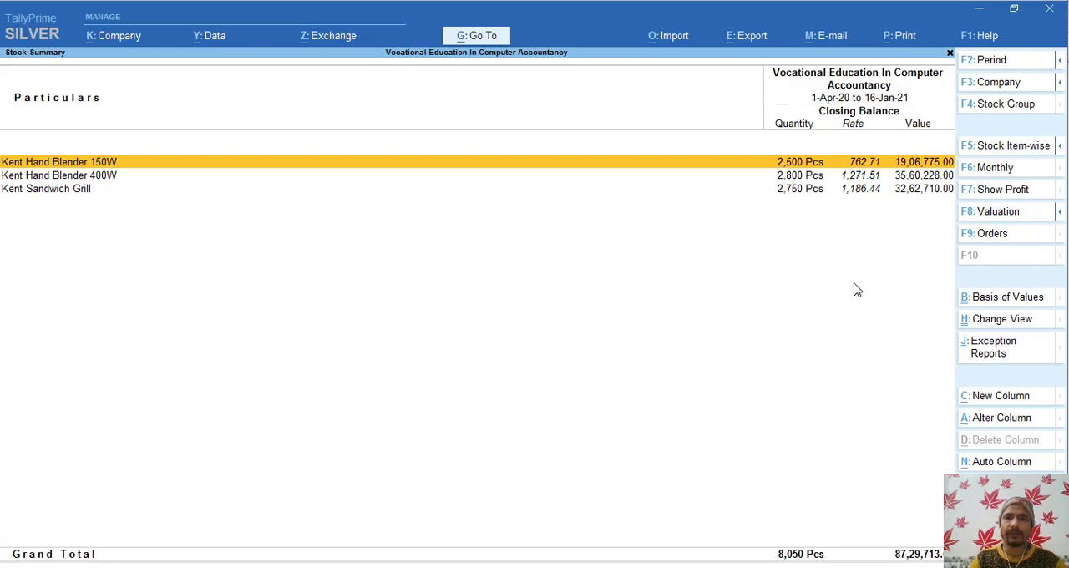
key(Down)
key(Down)
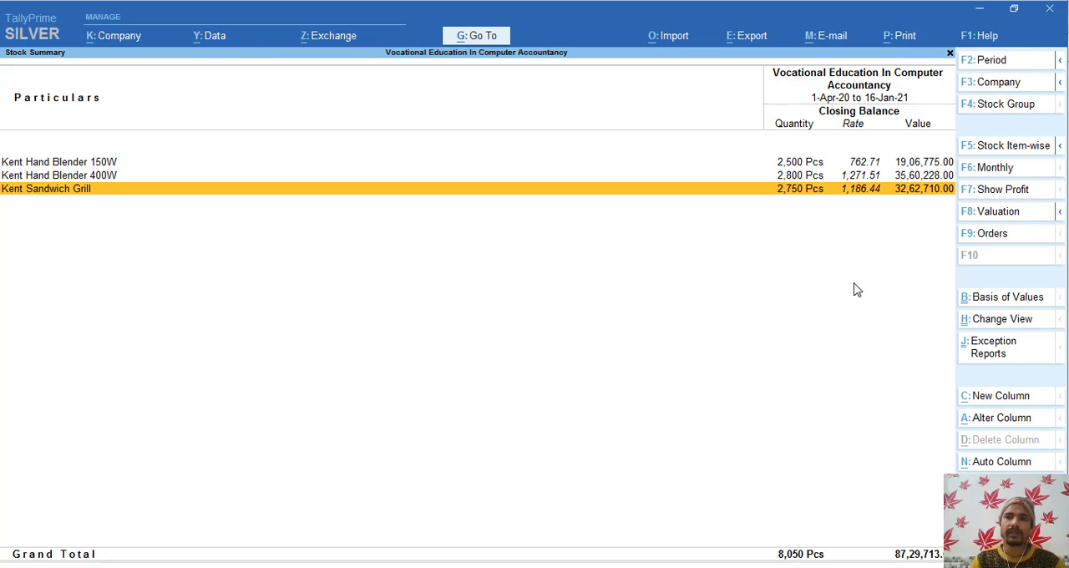
key(Up)
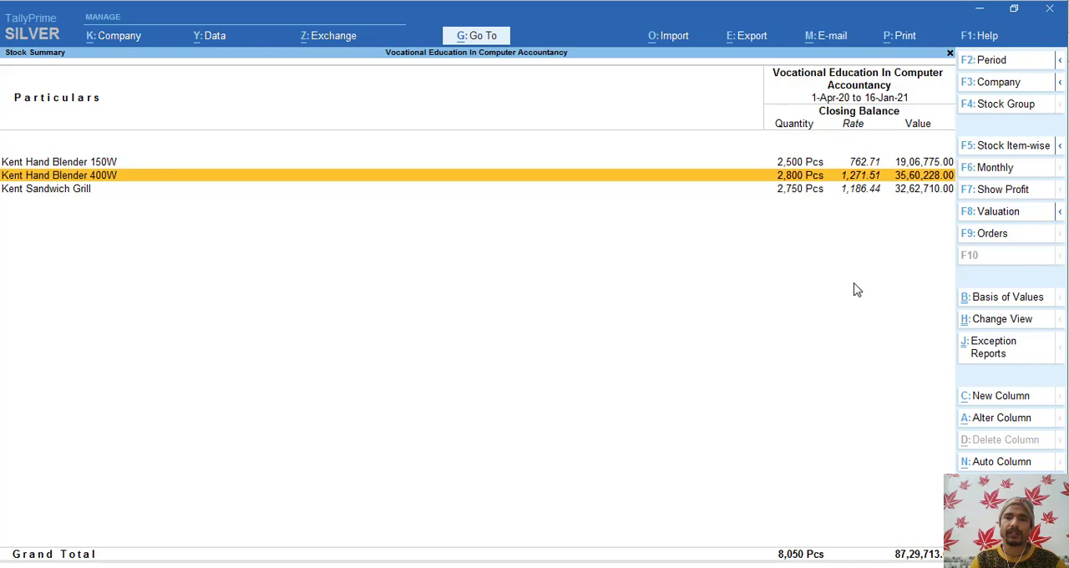
key(Escape)
key(Down)
key(Up)
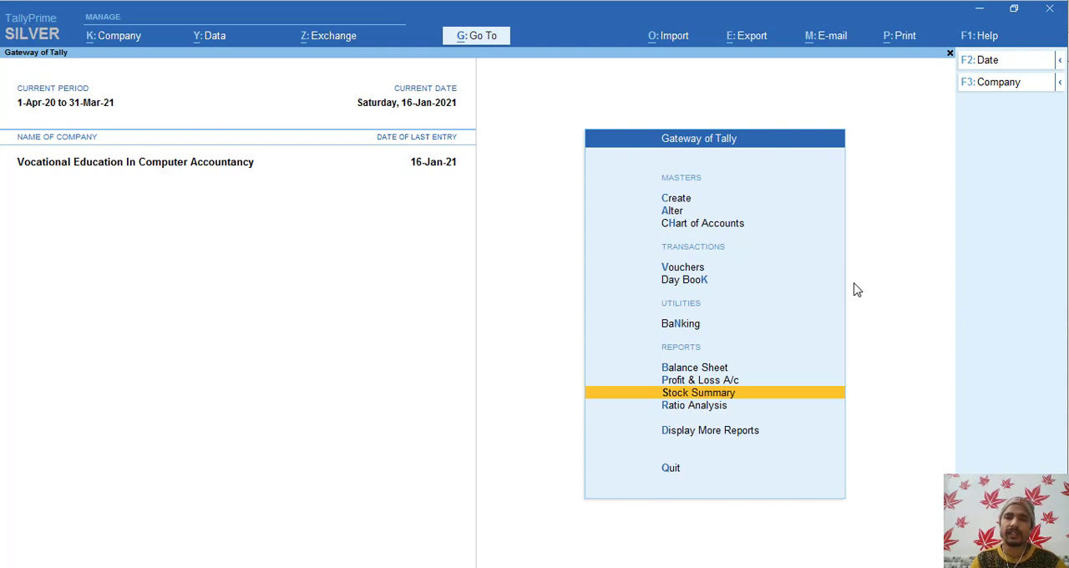
key(Down)
key(Down)
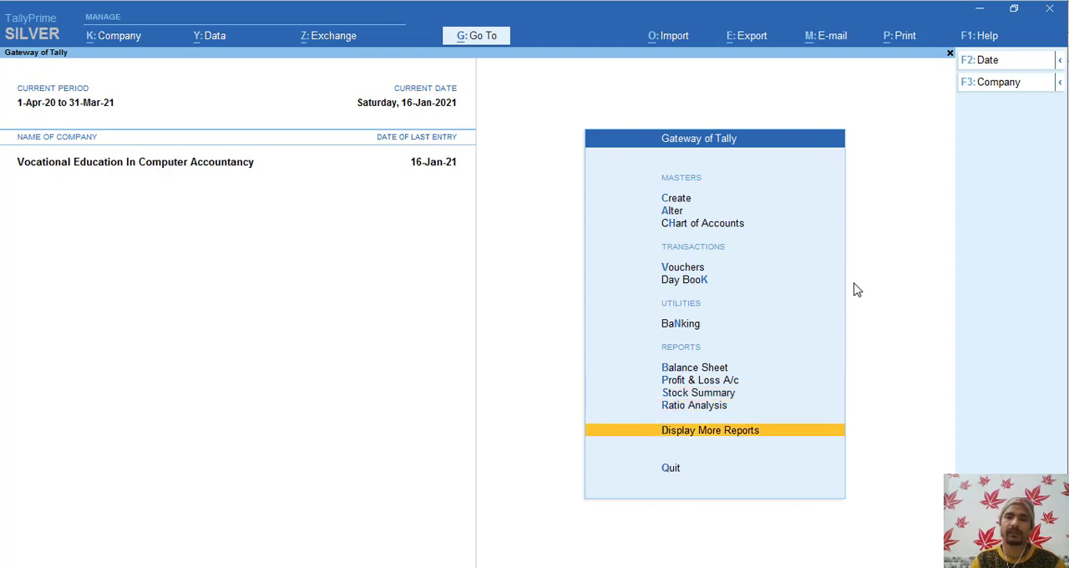
key(Up)
key(Down)
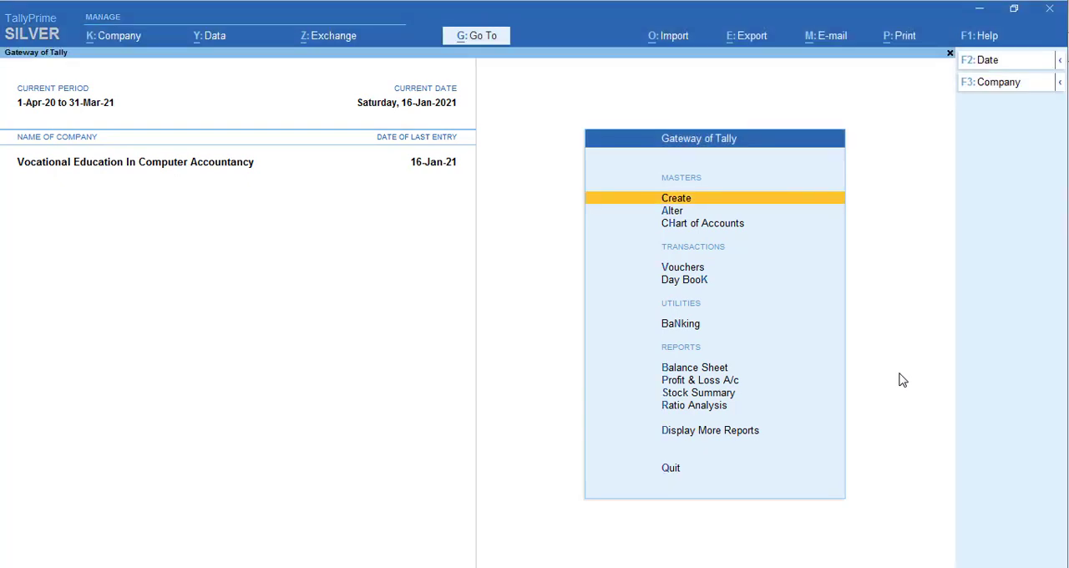
- Open the Sales Bills Pending report from the Statements of Inventory to examine goods delivered without a bill
key(Down)
key(Down)
key(Down)
key(Down)
key(Down)
key(Down)
key(Down)
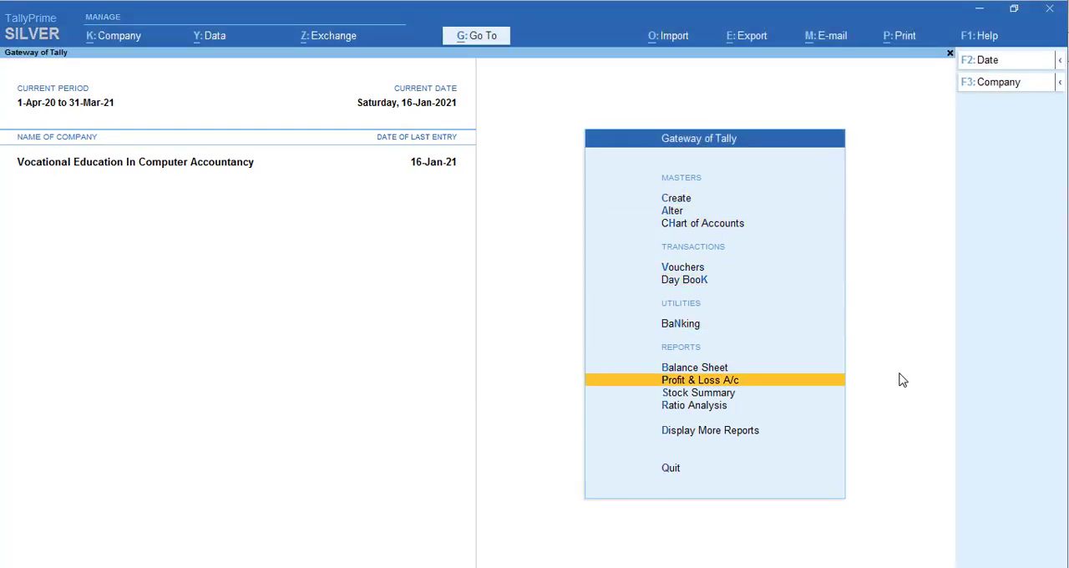
key(Down)
key(Down)
key(Down)
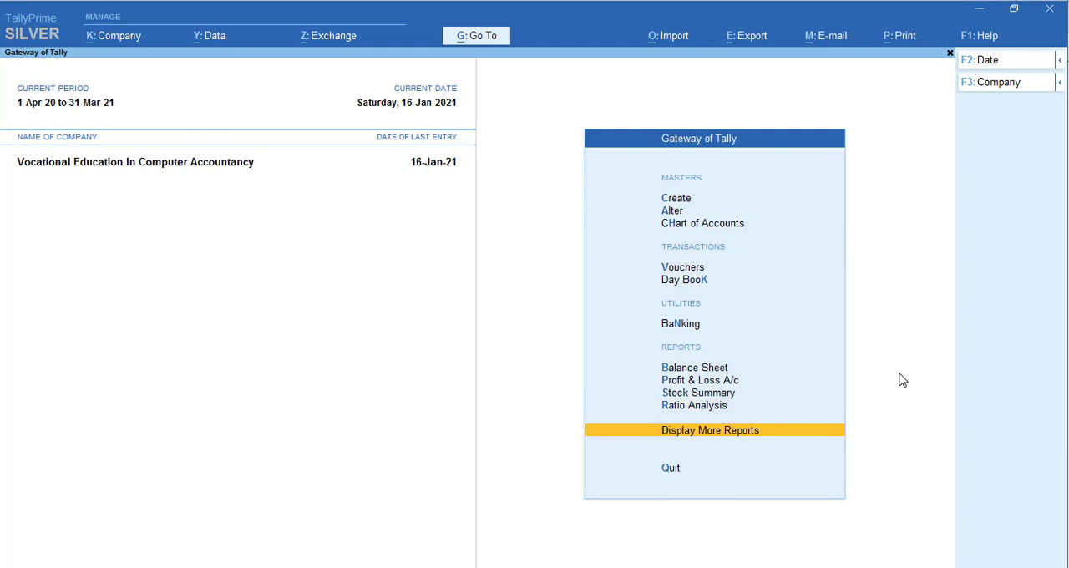
key(Return)
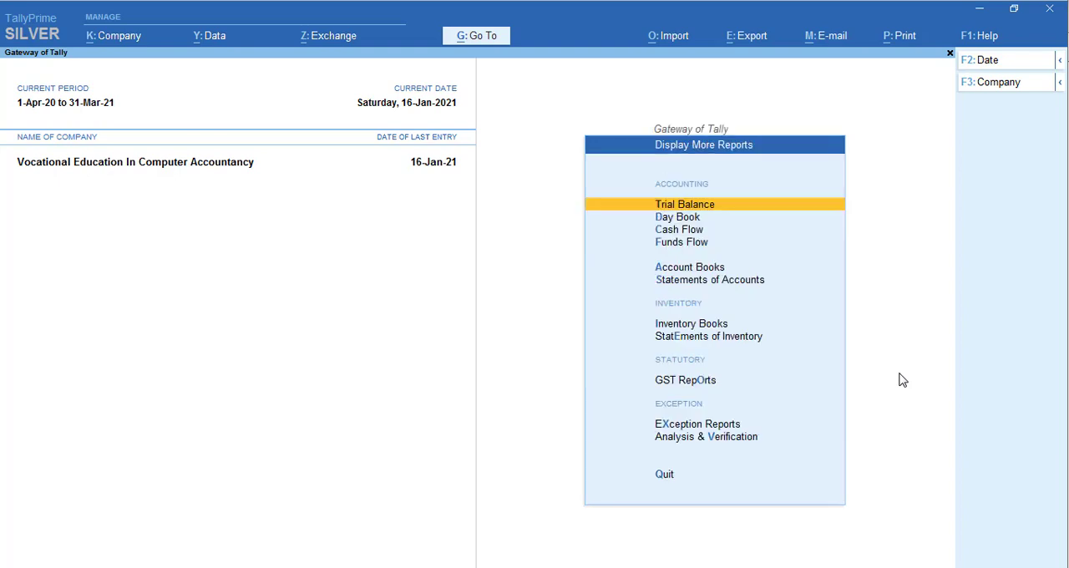
key(Down)
key(Down)
key(Down)
key(Down)
key(Down)
key(Down)
key(Down)
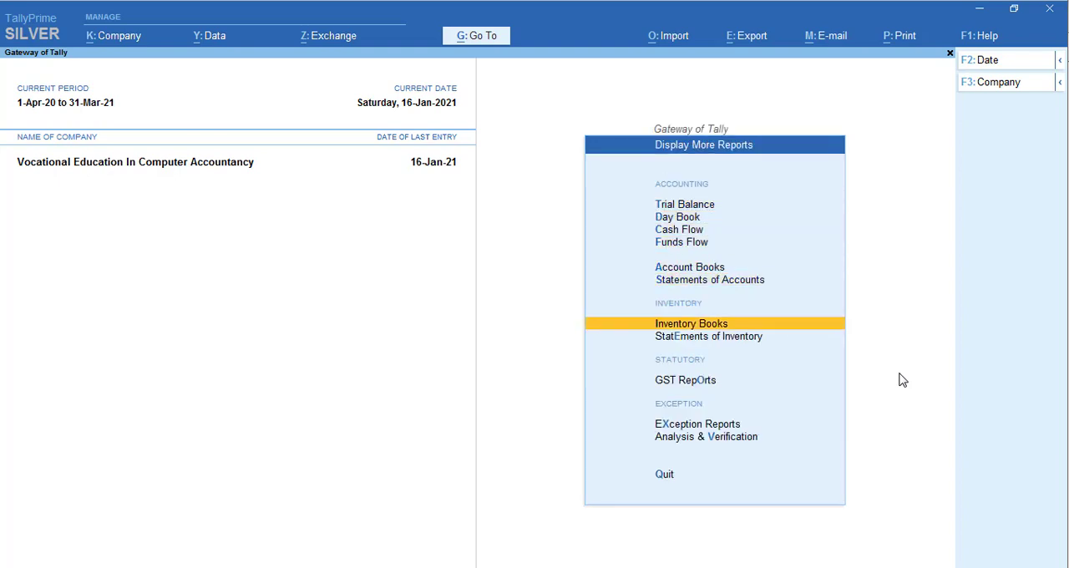
key(Return)
key(Down)
key(Down)
key(Down)
key(Down)
key(Down)
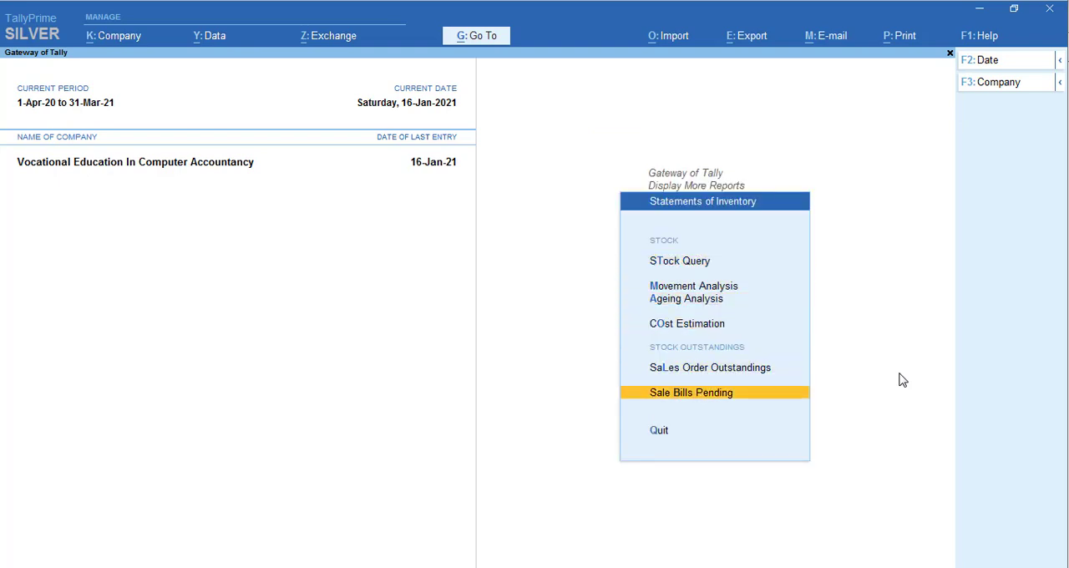
key(Return)
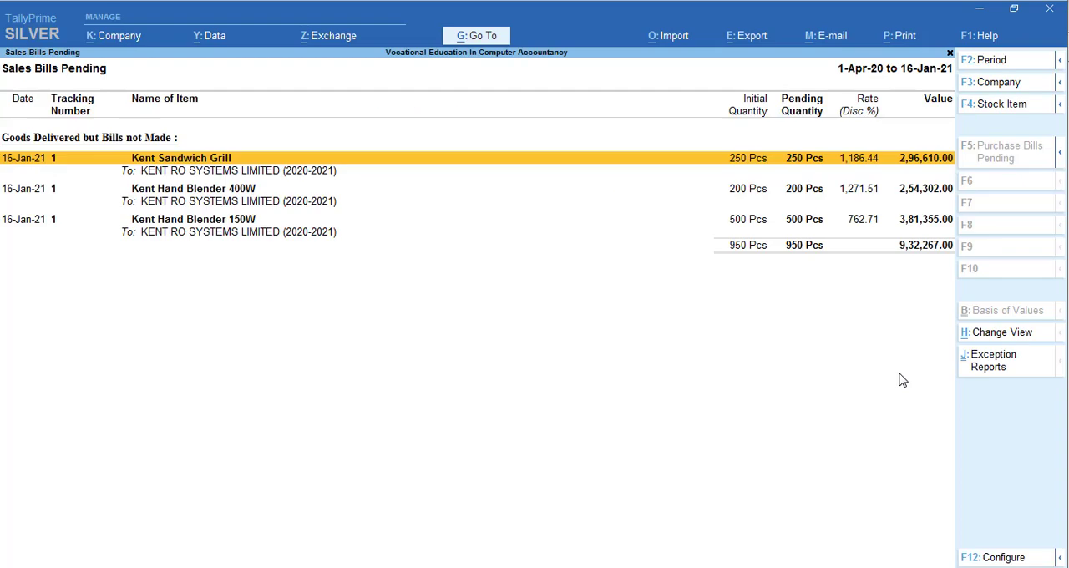